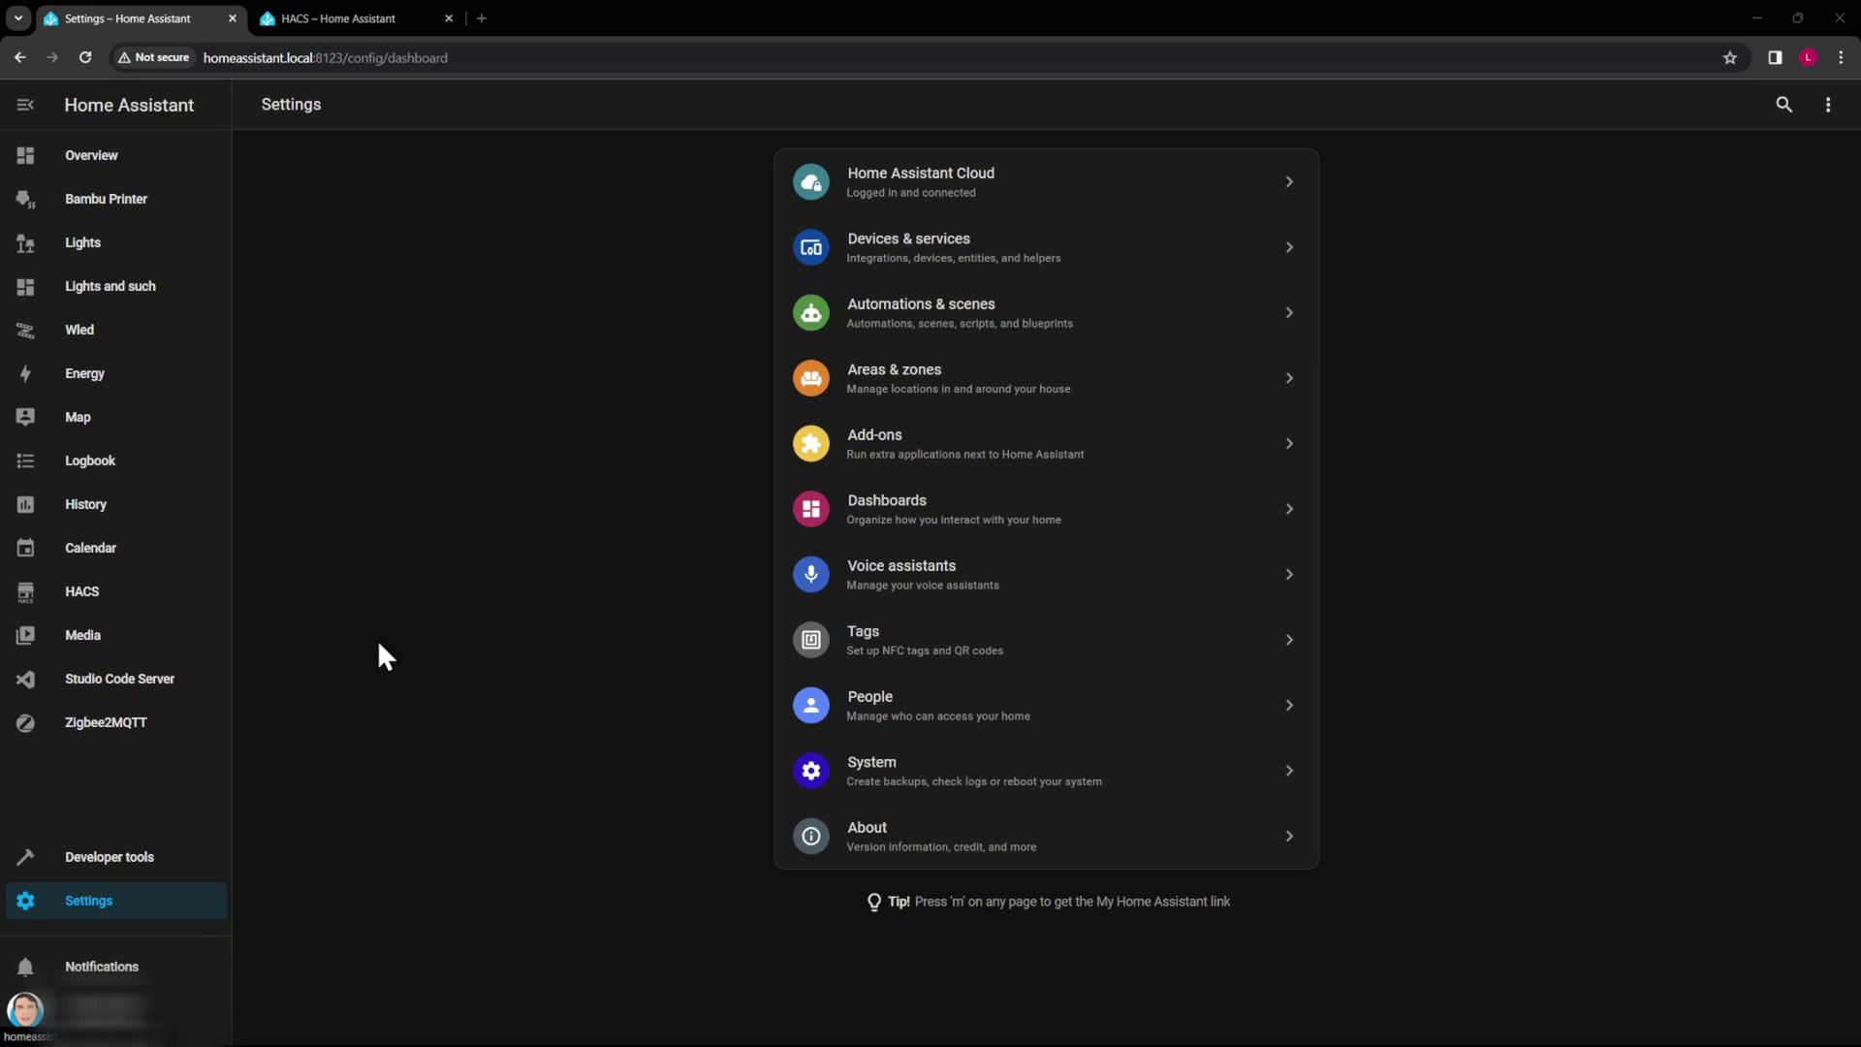
Open the integrations section of the Home Assistant Community Store.
left_click(84, 597)
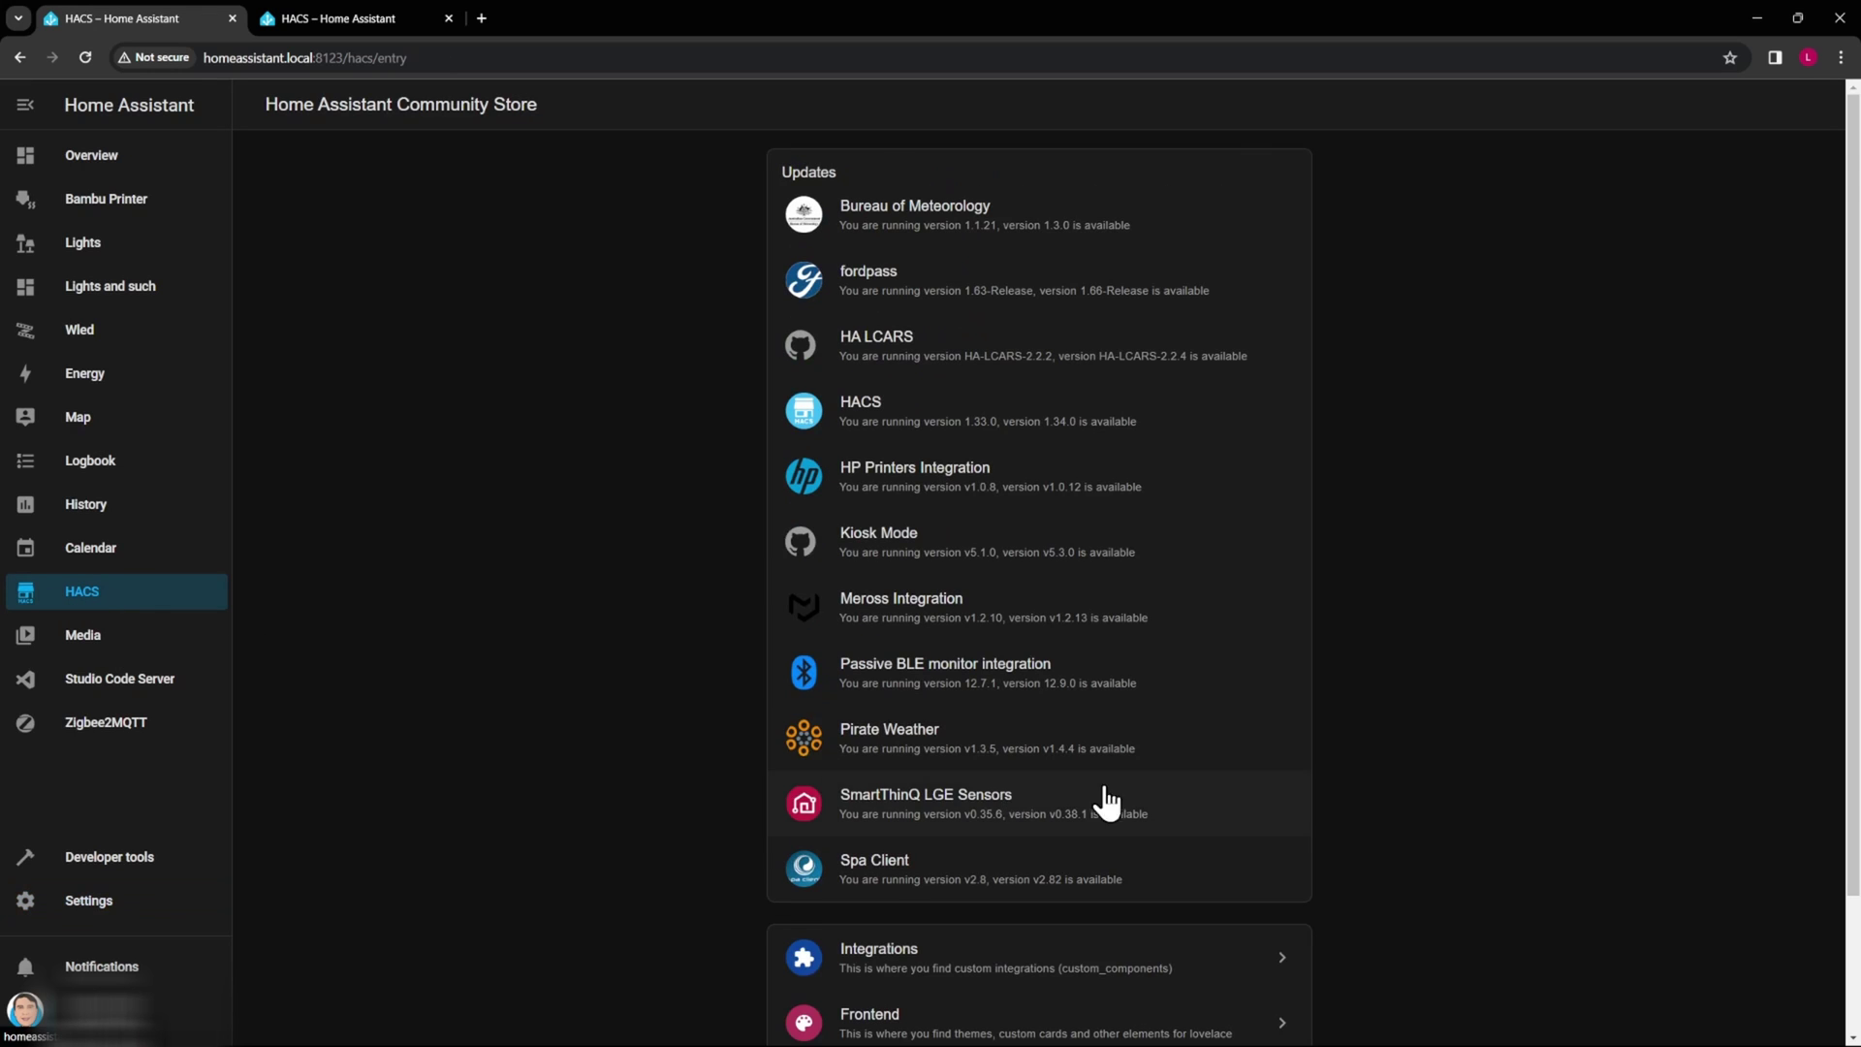
scroll(1153, 790, "down", 2)
left_click(915, 808)
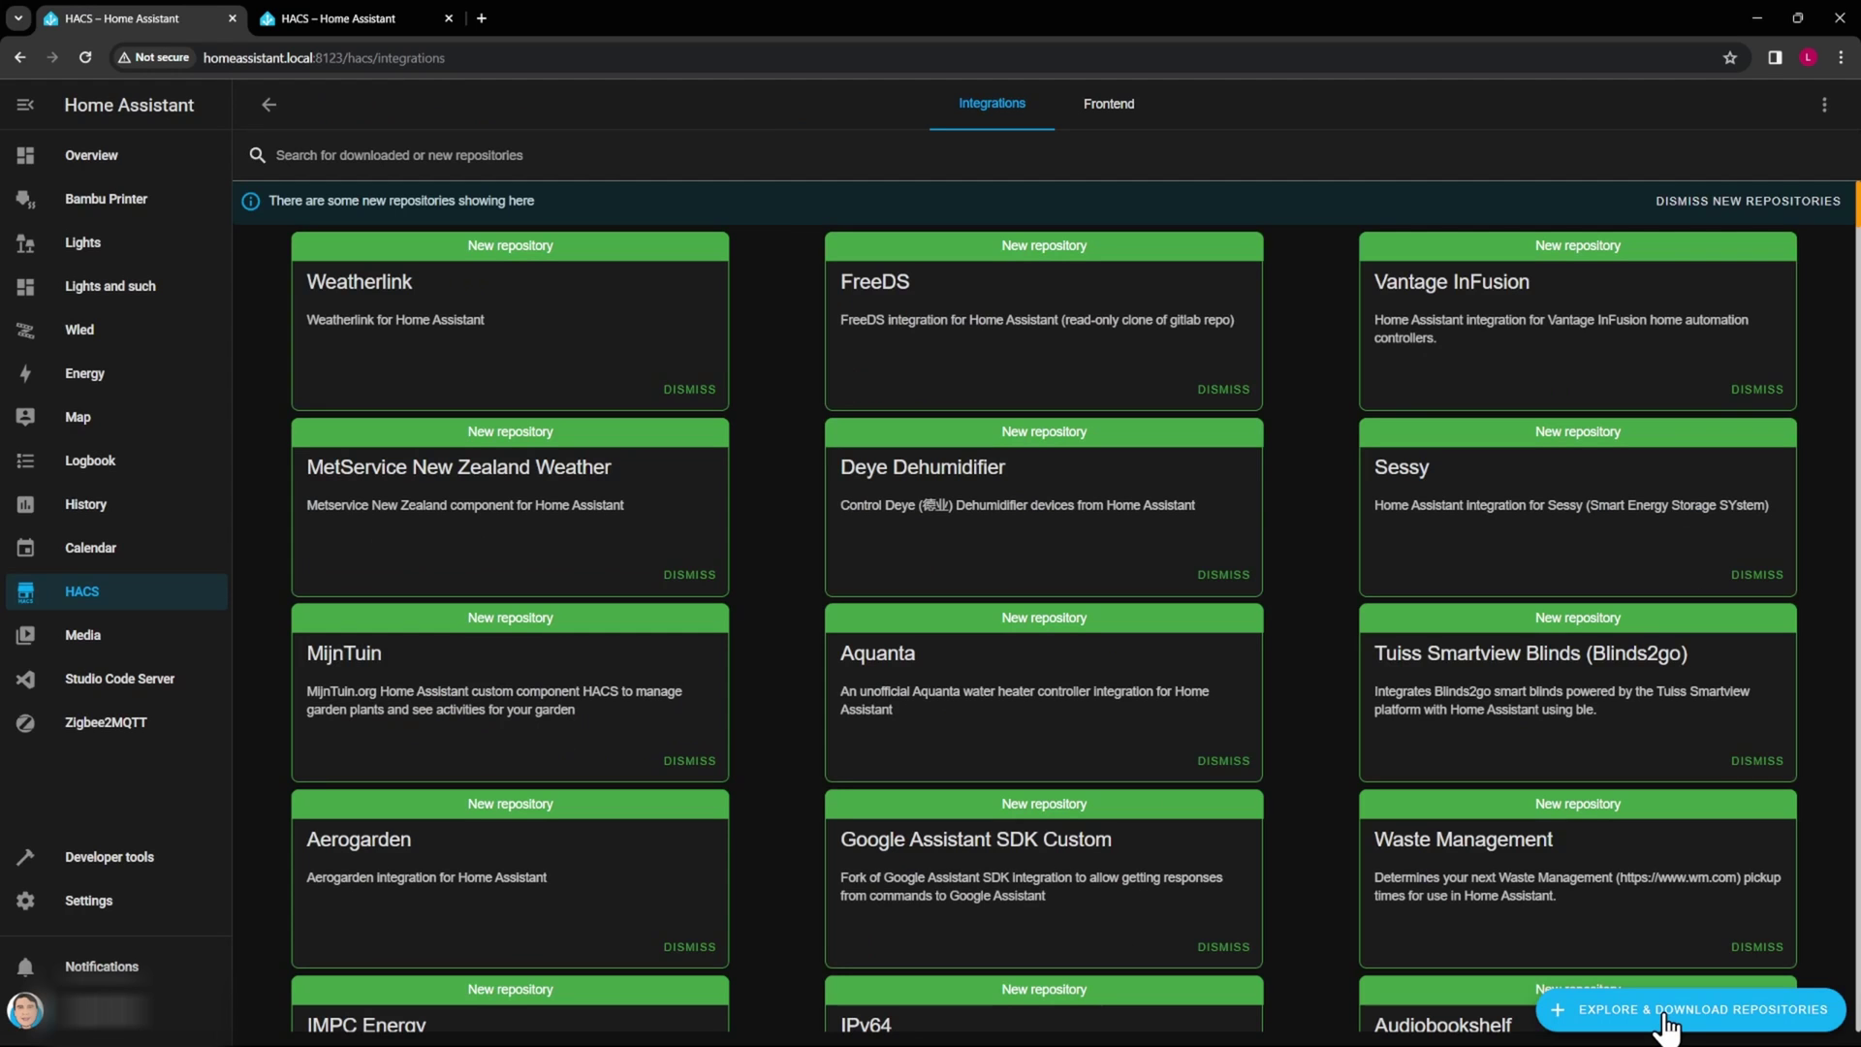
Review the Bambu Lab repository's documentation, examining the setup instructions and the supported fan, temperature, print and AMS sensors.
left_click(329, 16)
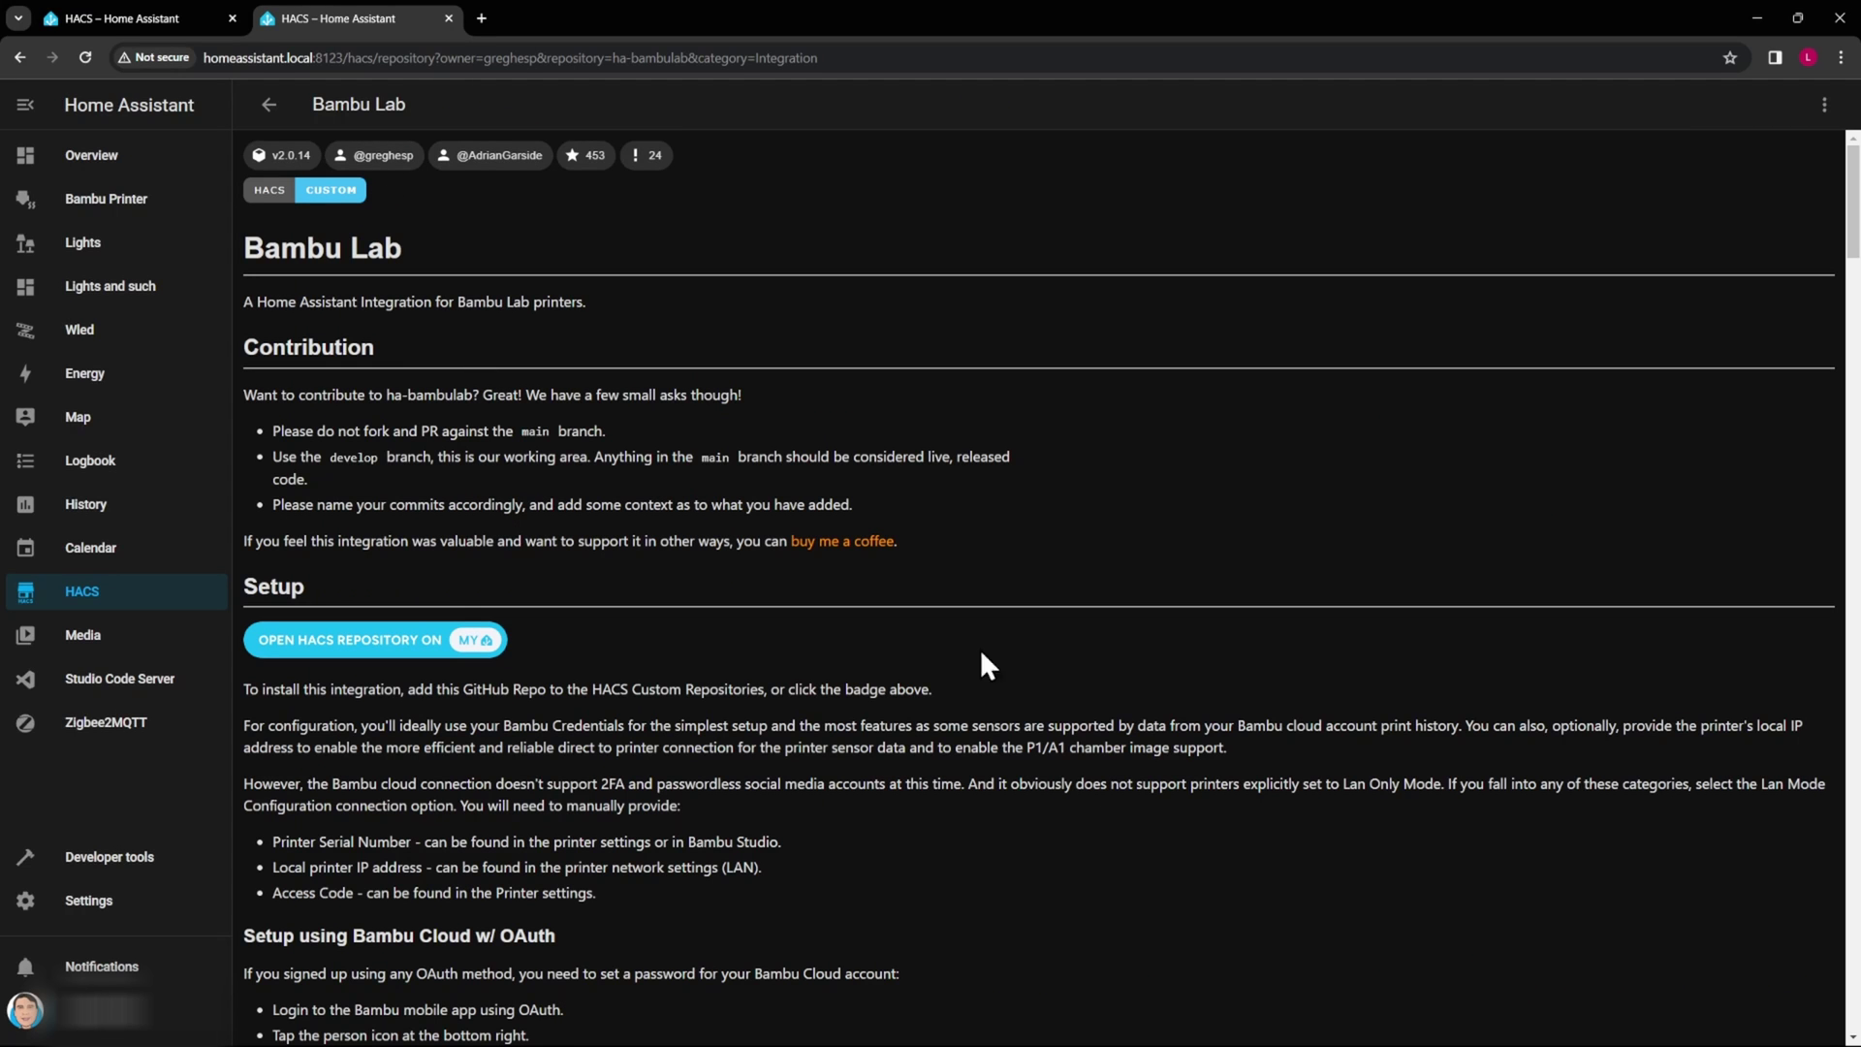
scroll(1357, 852, "down", 4)
scroll(1357, 852, "up", 2)
scroll(1355, 854, "down", 6)
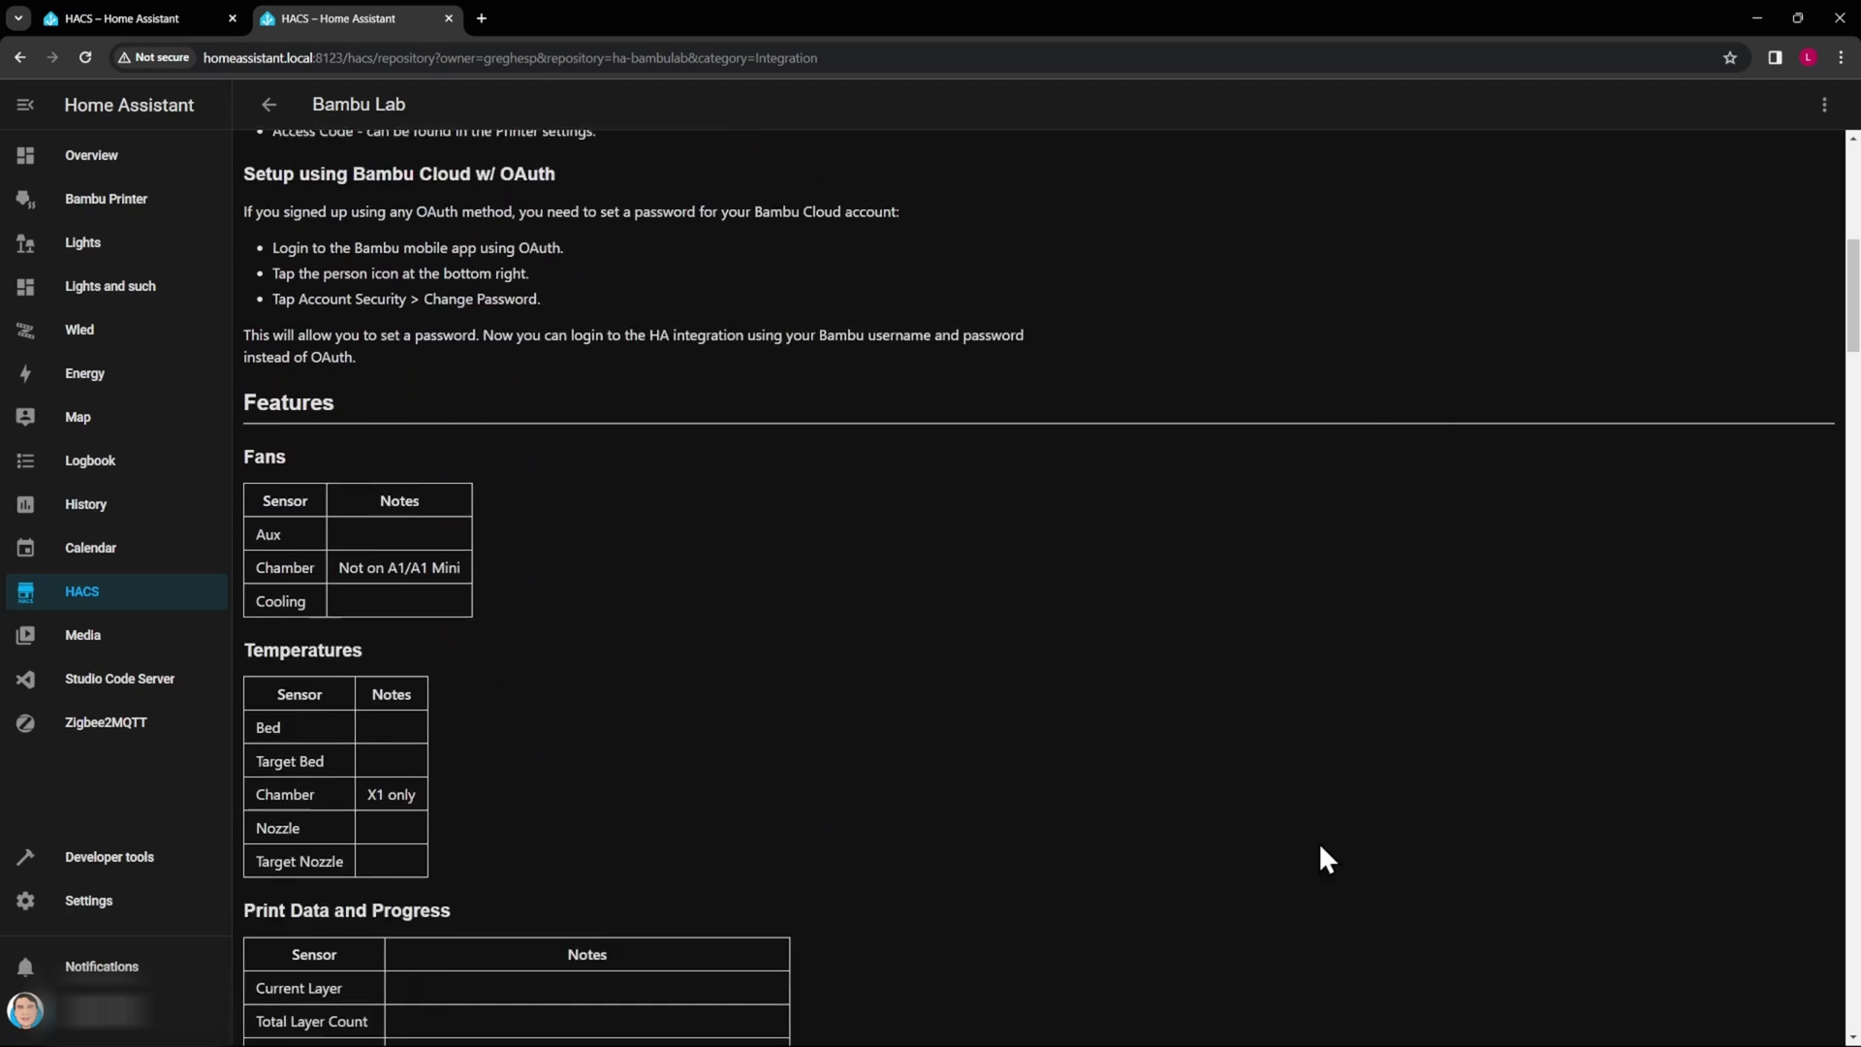
scroll(352, 688, "down", 4)
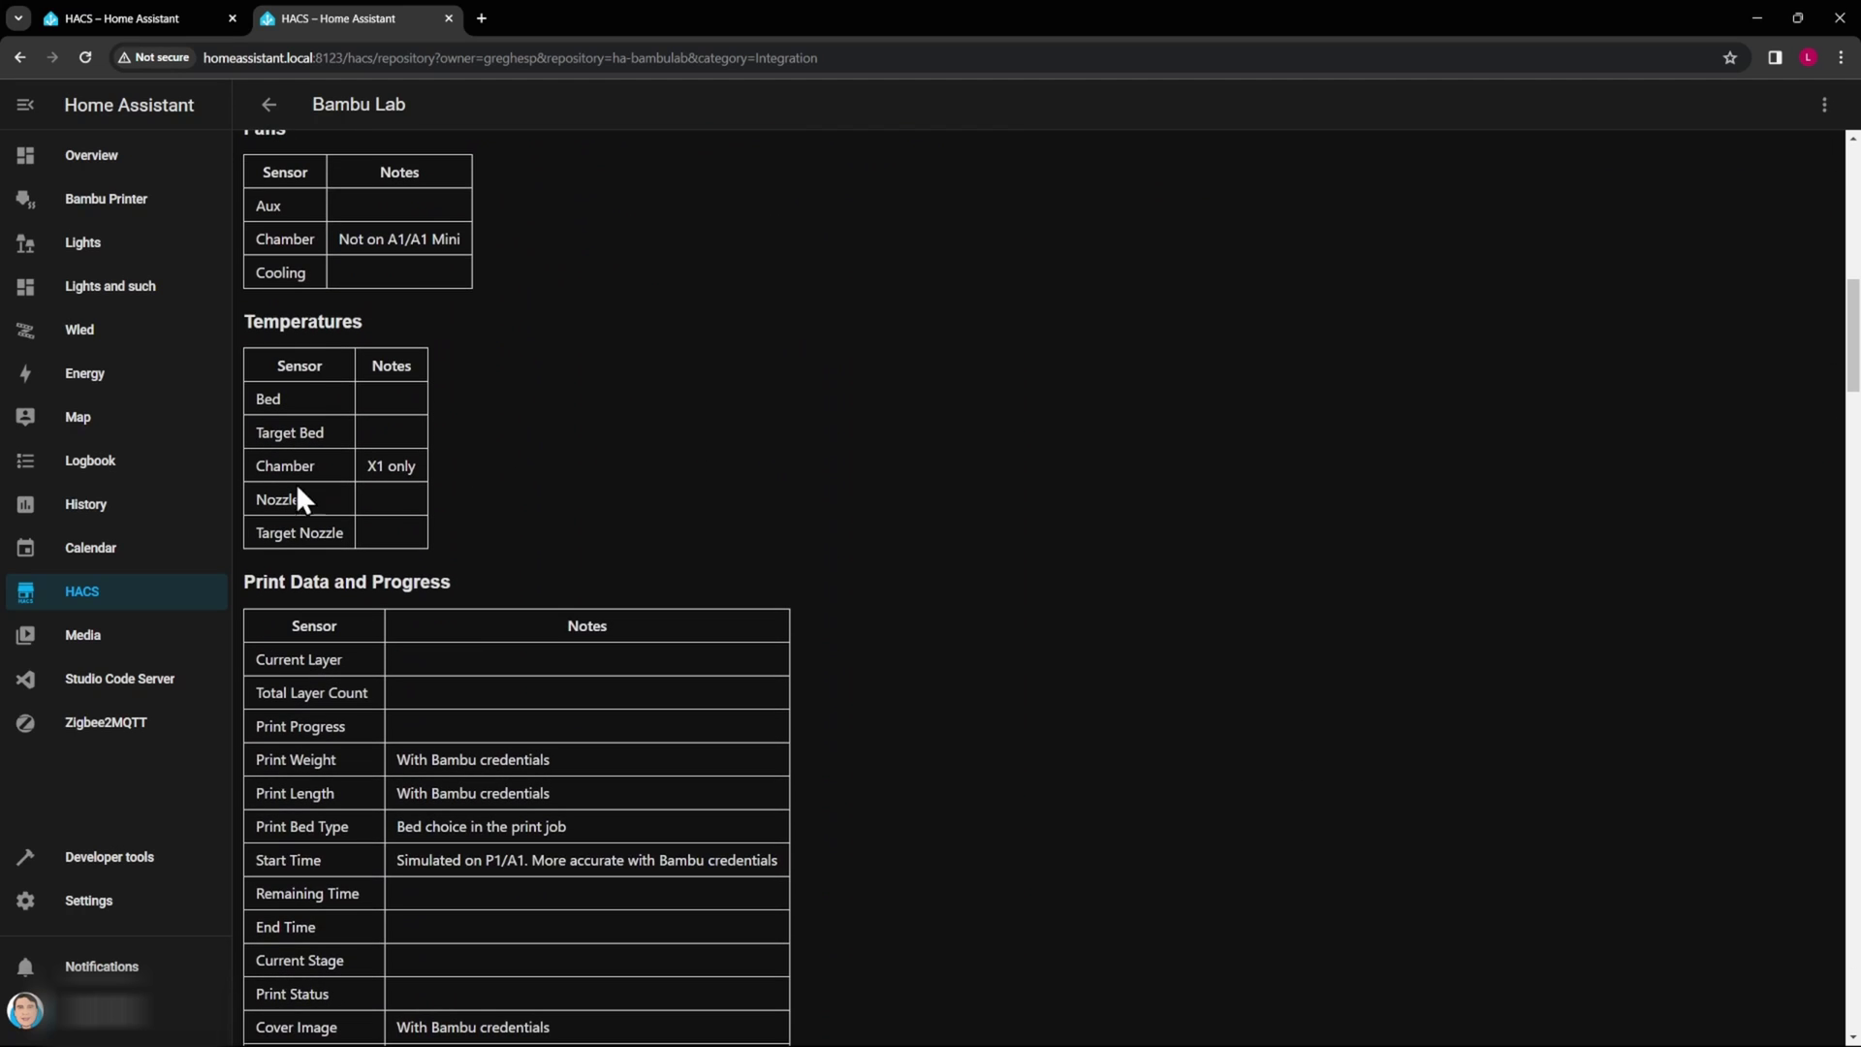
scroll(381, 717, "down", 3)
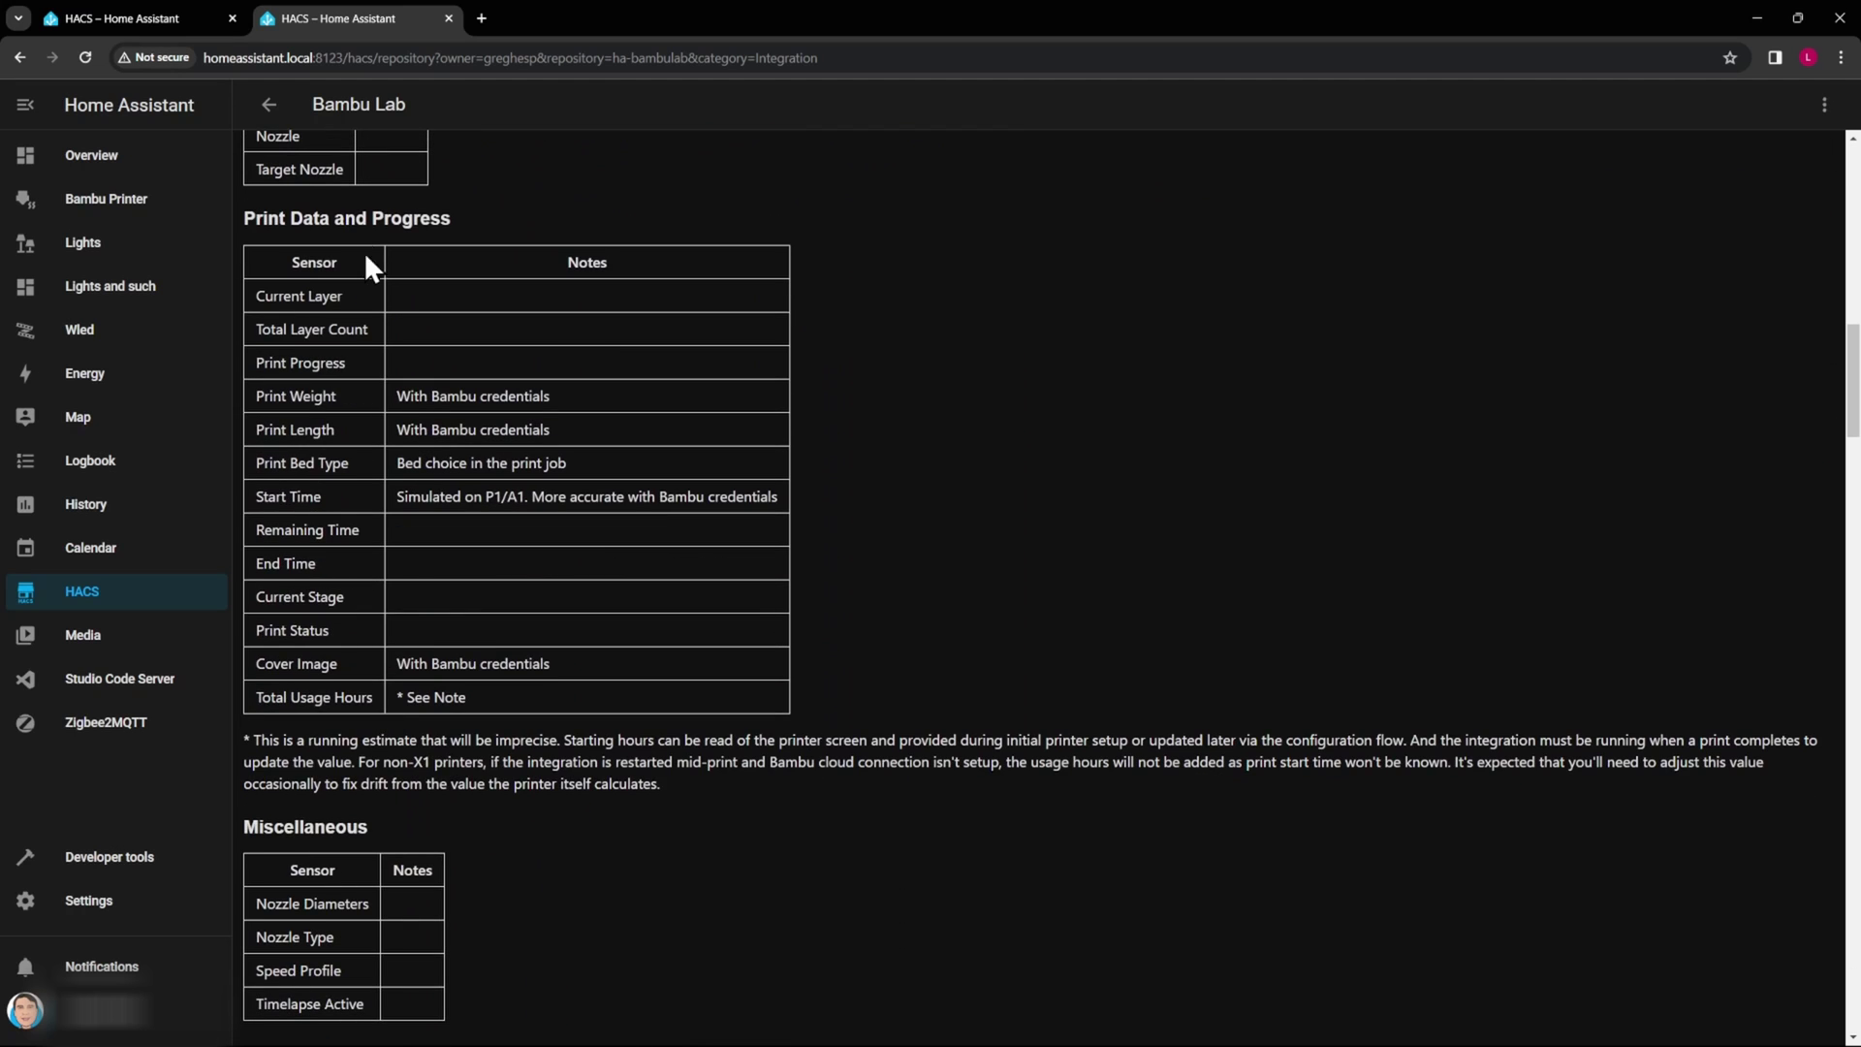
scroll(412, 540, "down", 3)
scroll(412, 540, "down", 1)
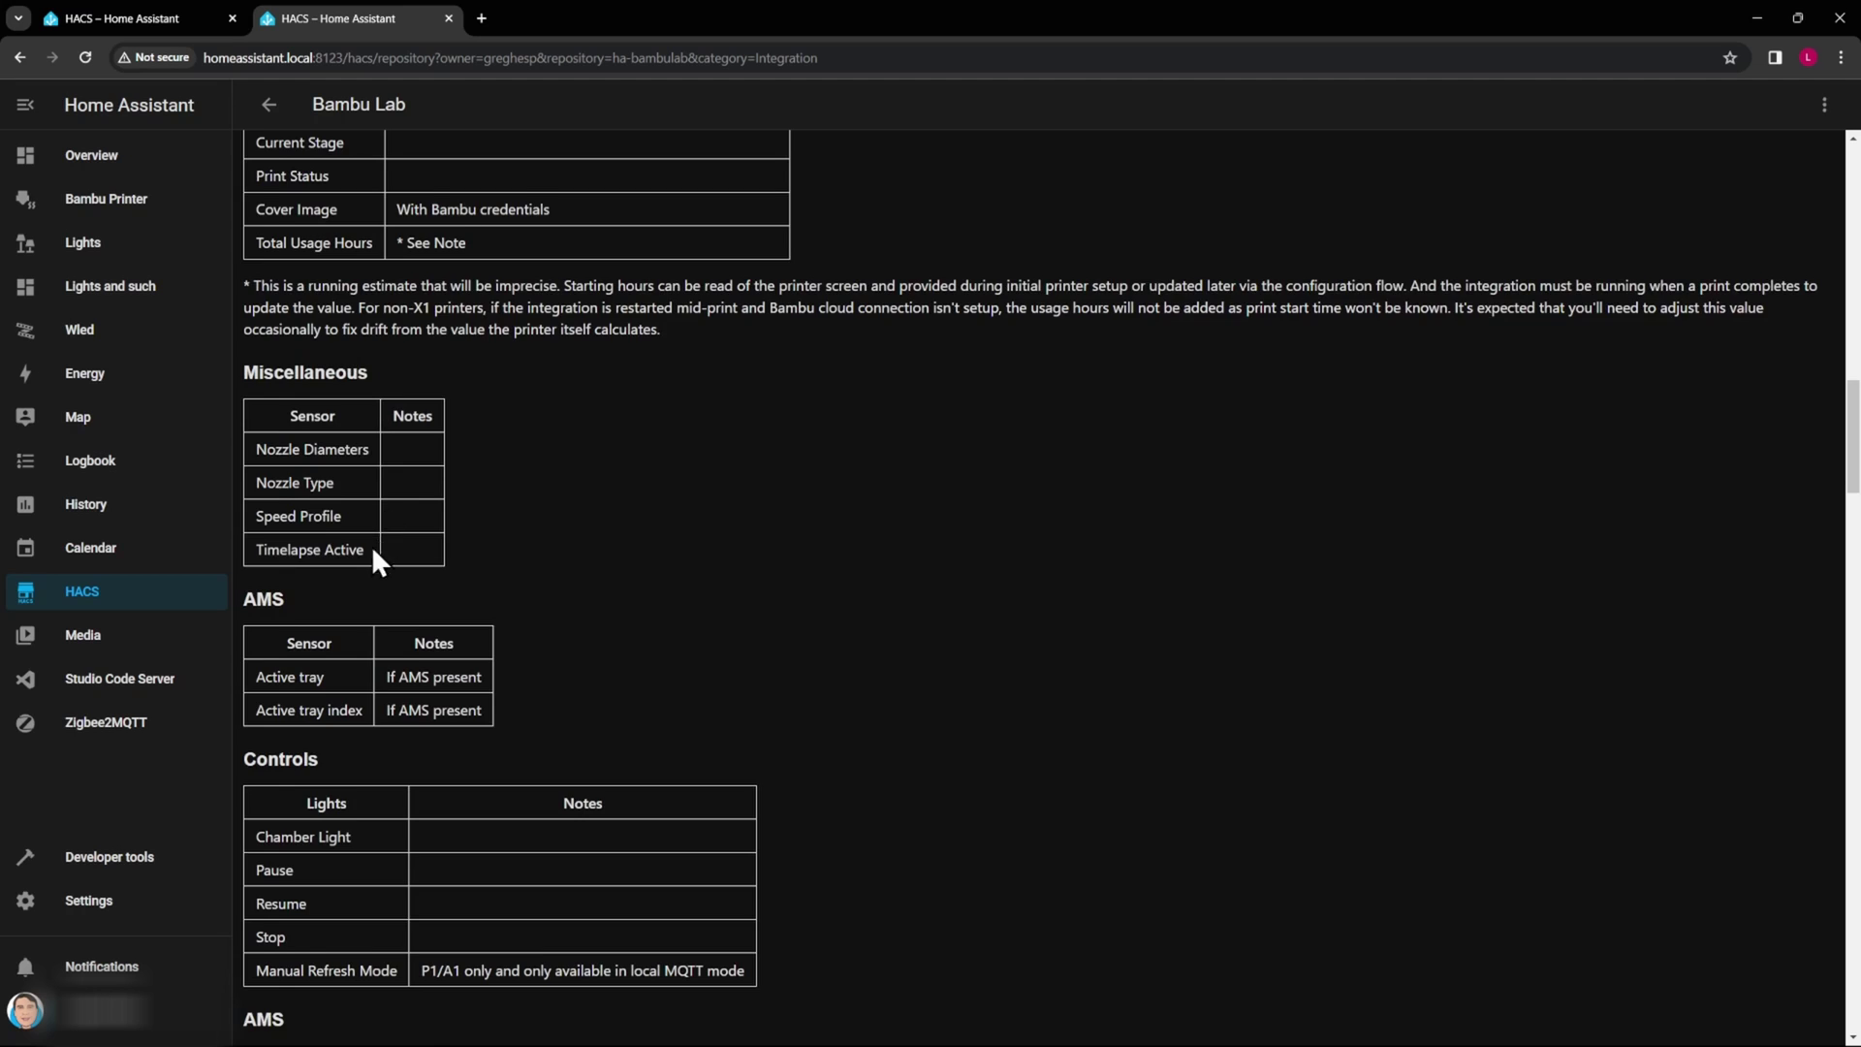
scroll(368, 557, "down", 4)
scroll(337, 538, "down", 3)
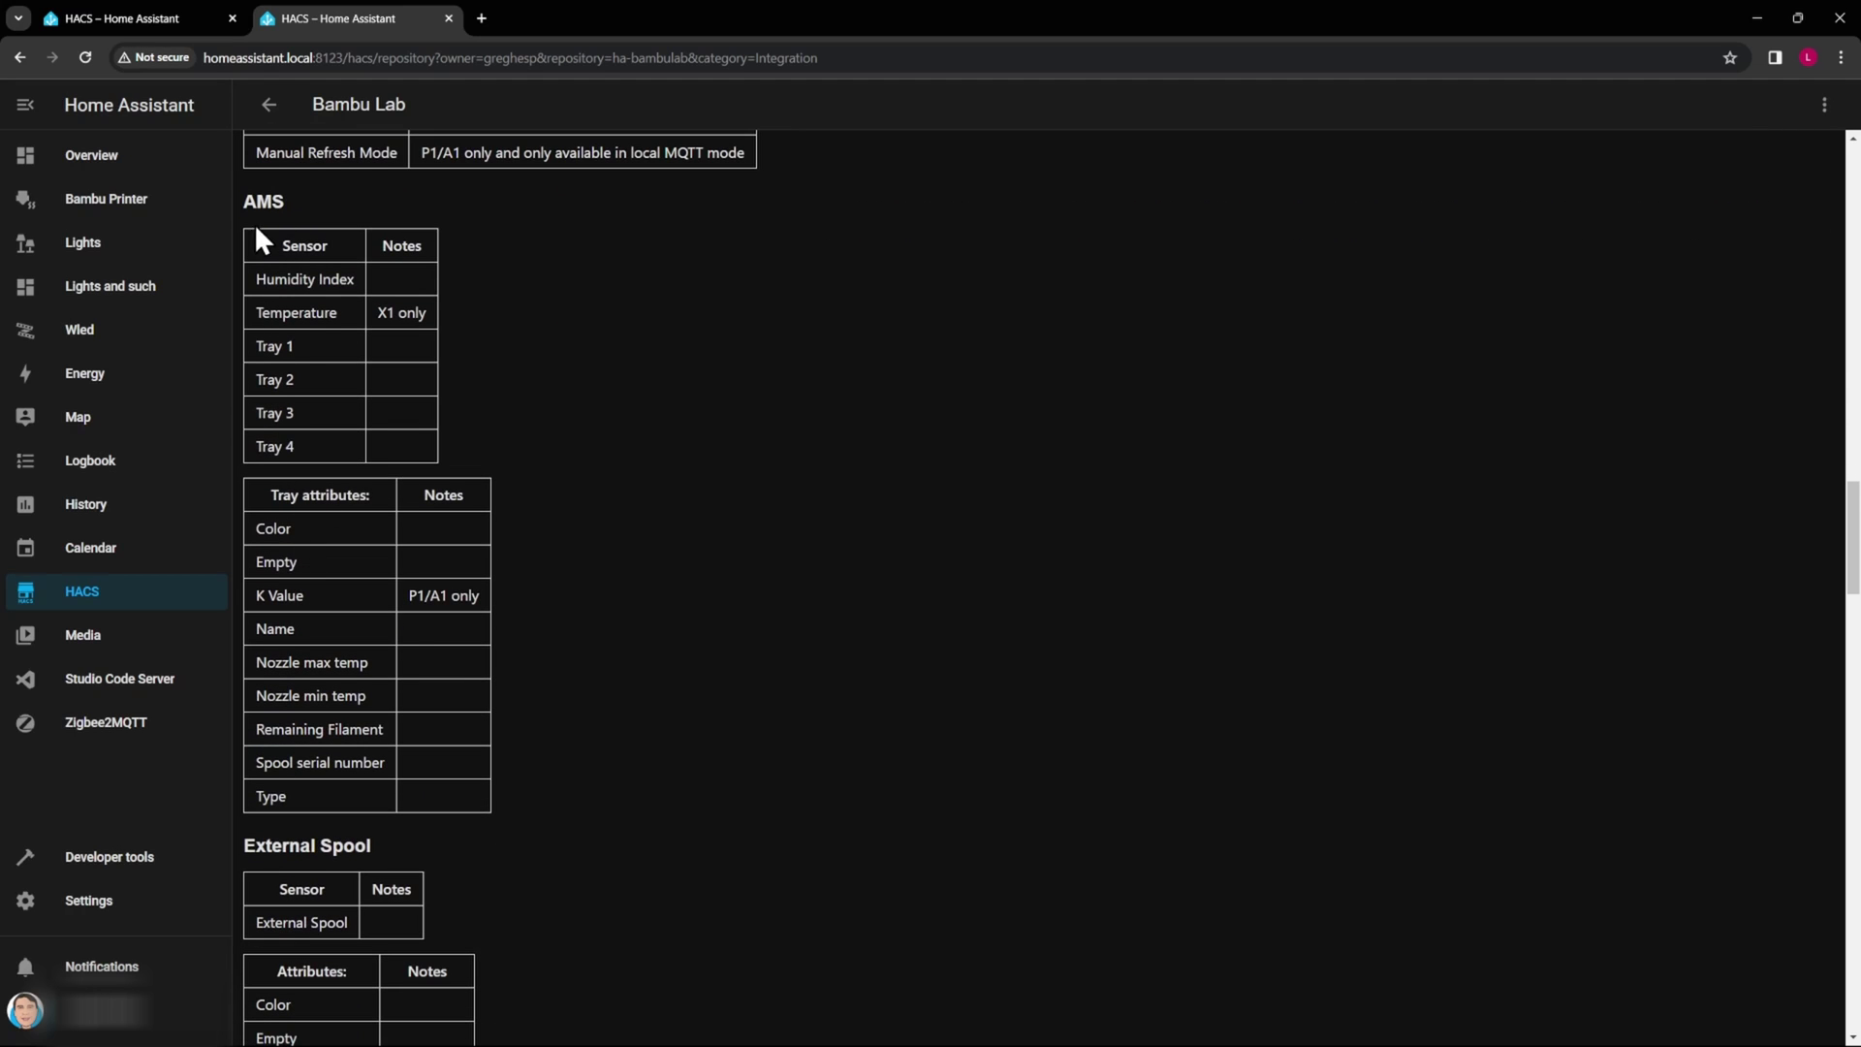
Examine the Bambu Lab documentation on cameras, device triggers, WLED lights, the example dashboard and diagnostics.
scroll(428, 655, "down", 10)
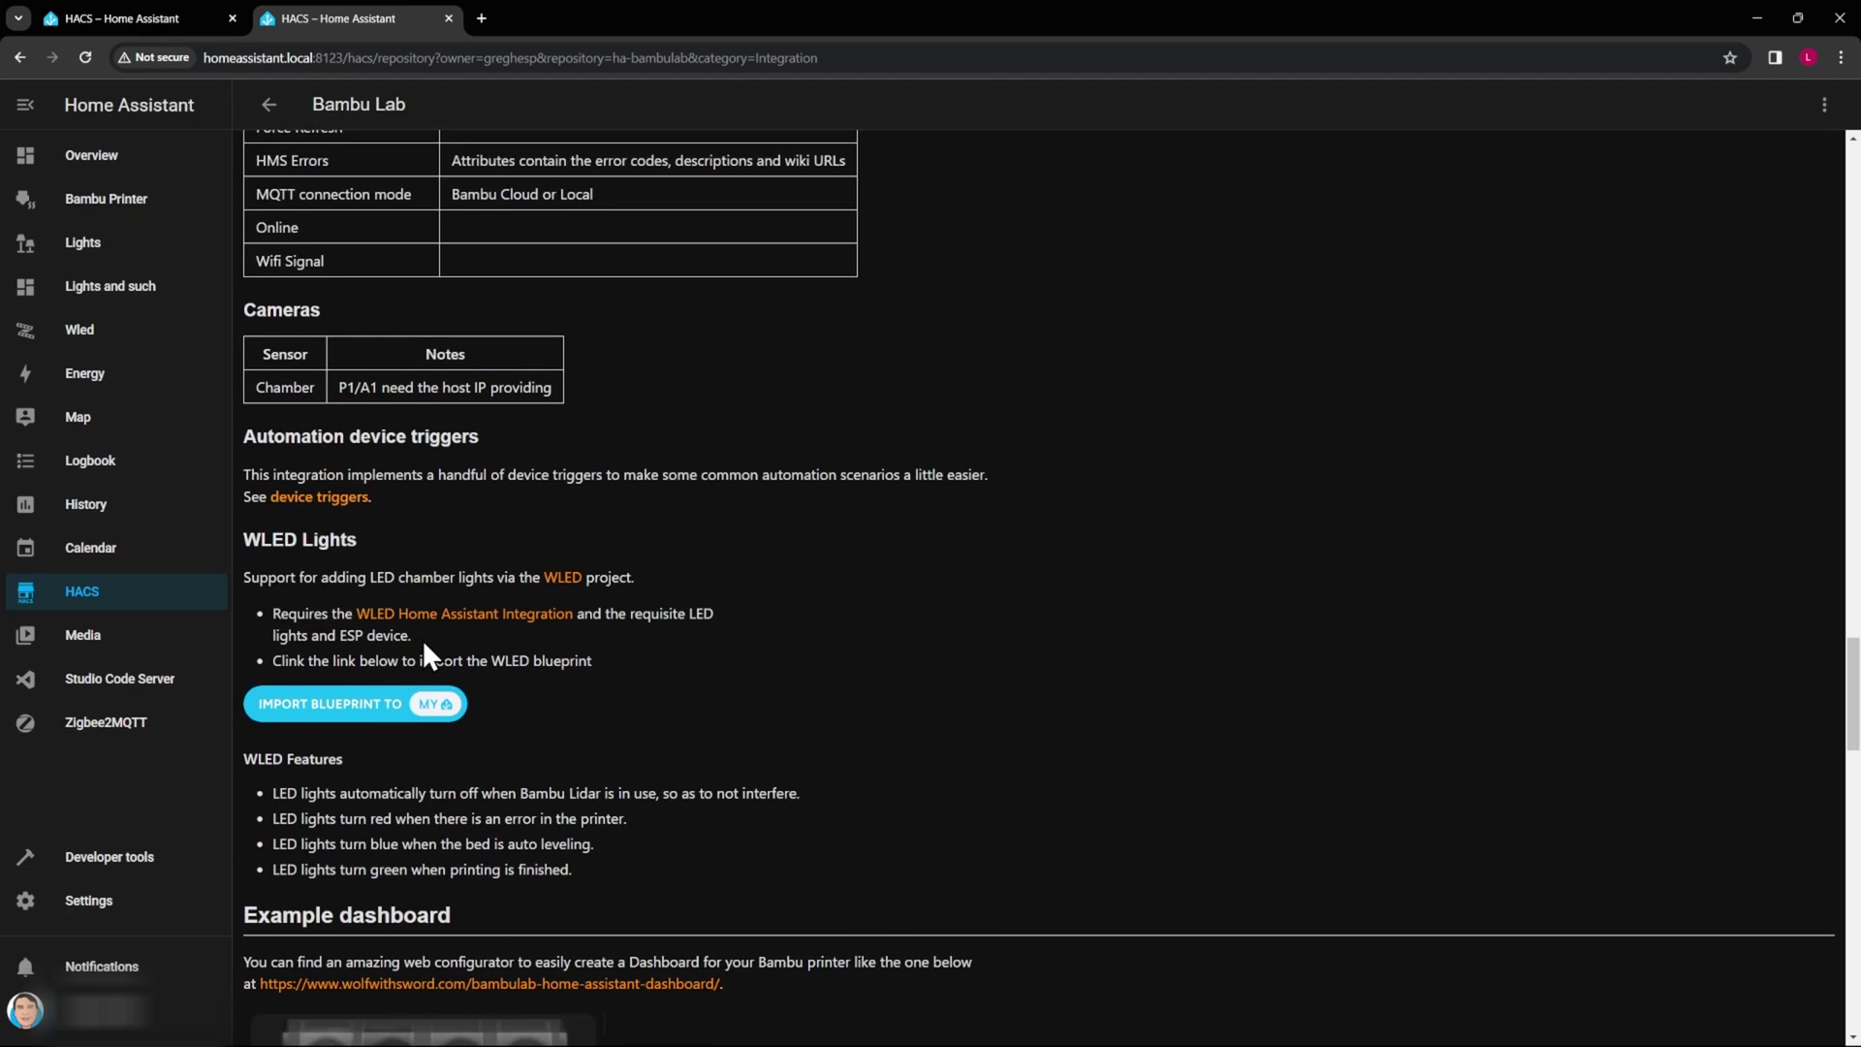
scroll(423, 638, "down", 1)
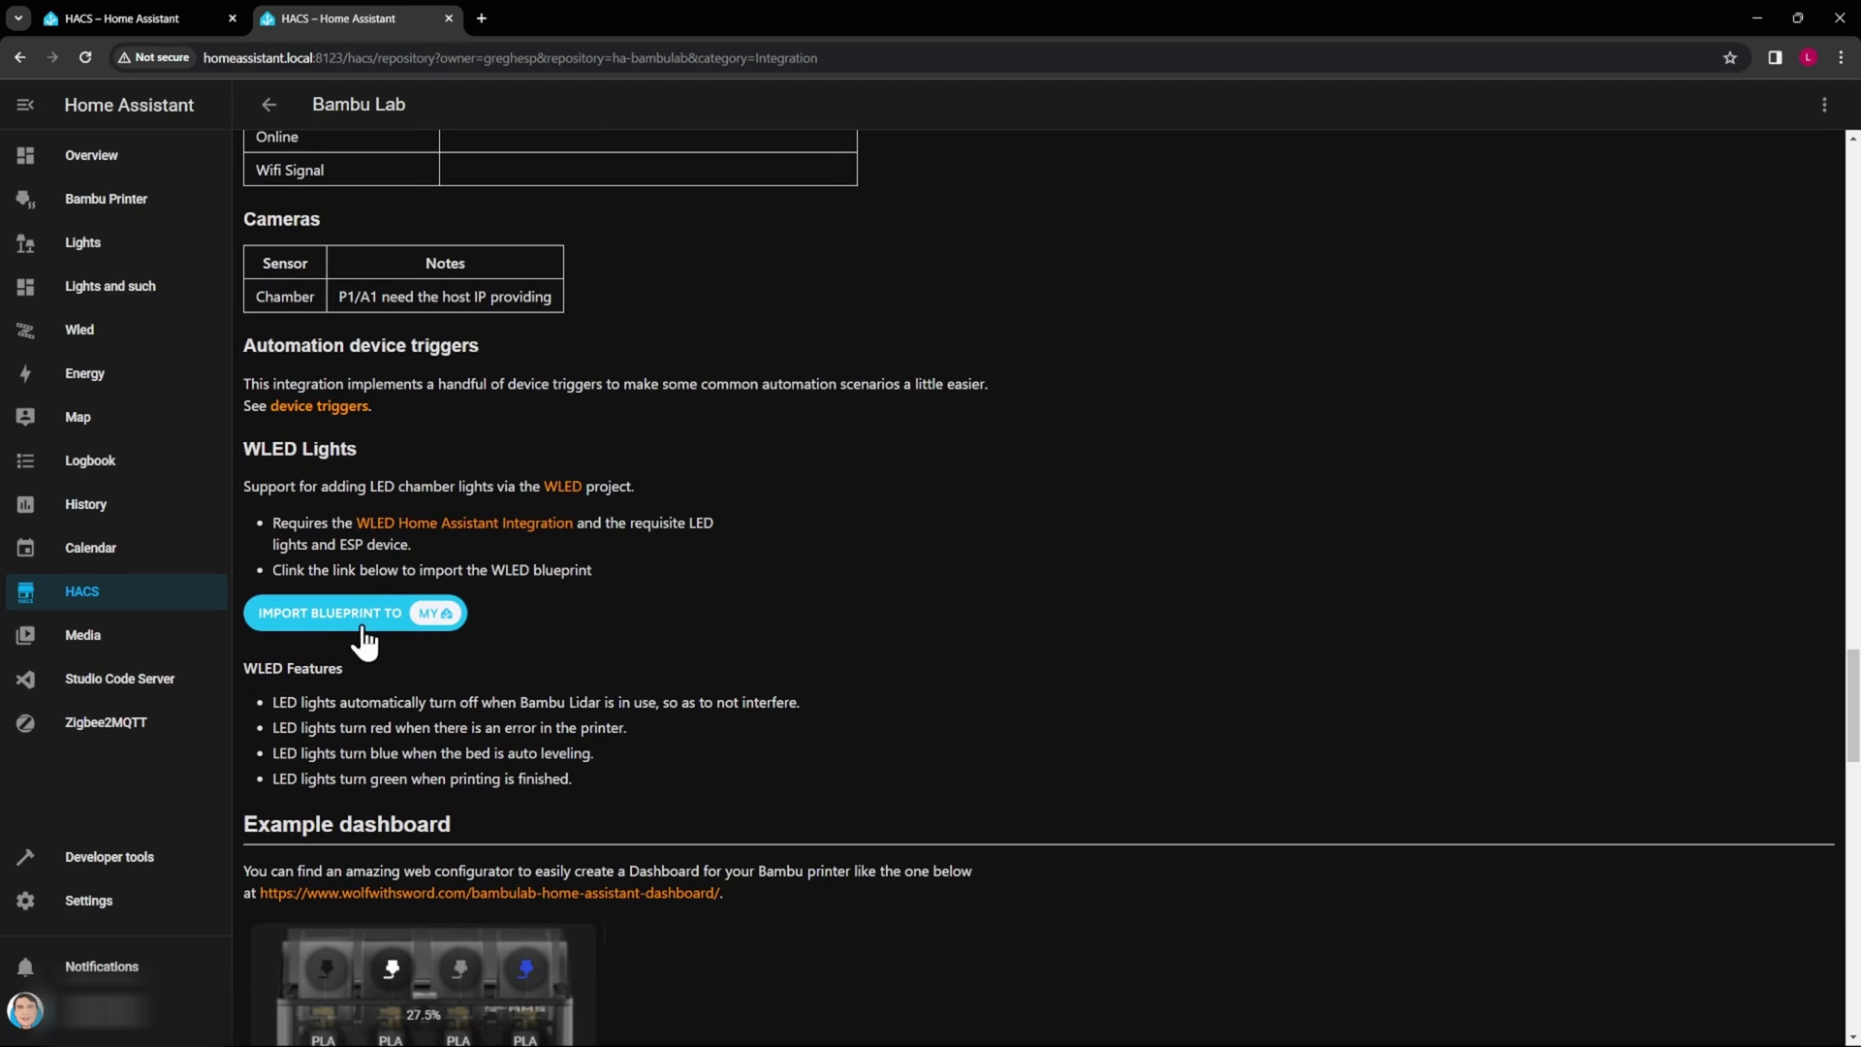
scroll(614, 688, "down", 4)
scroll(618, 691, "down", 2)
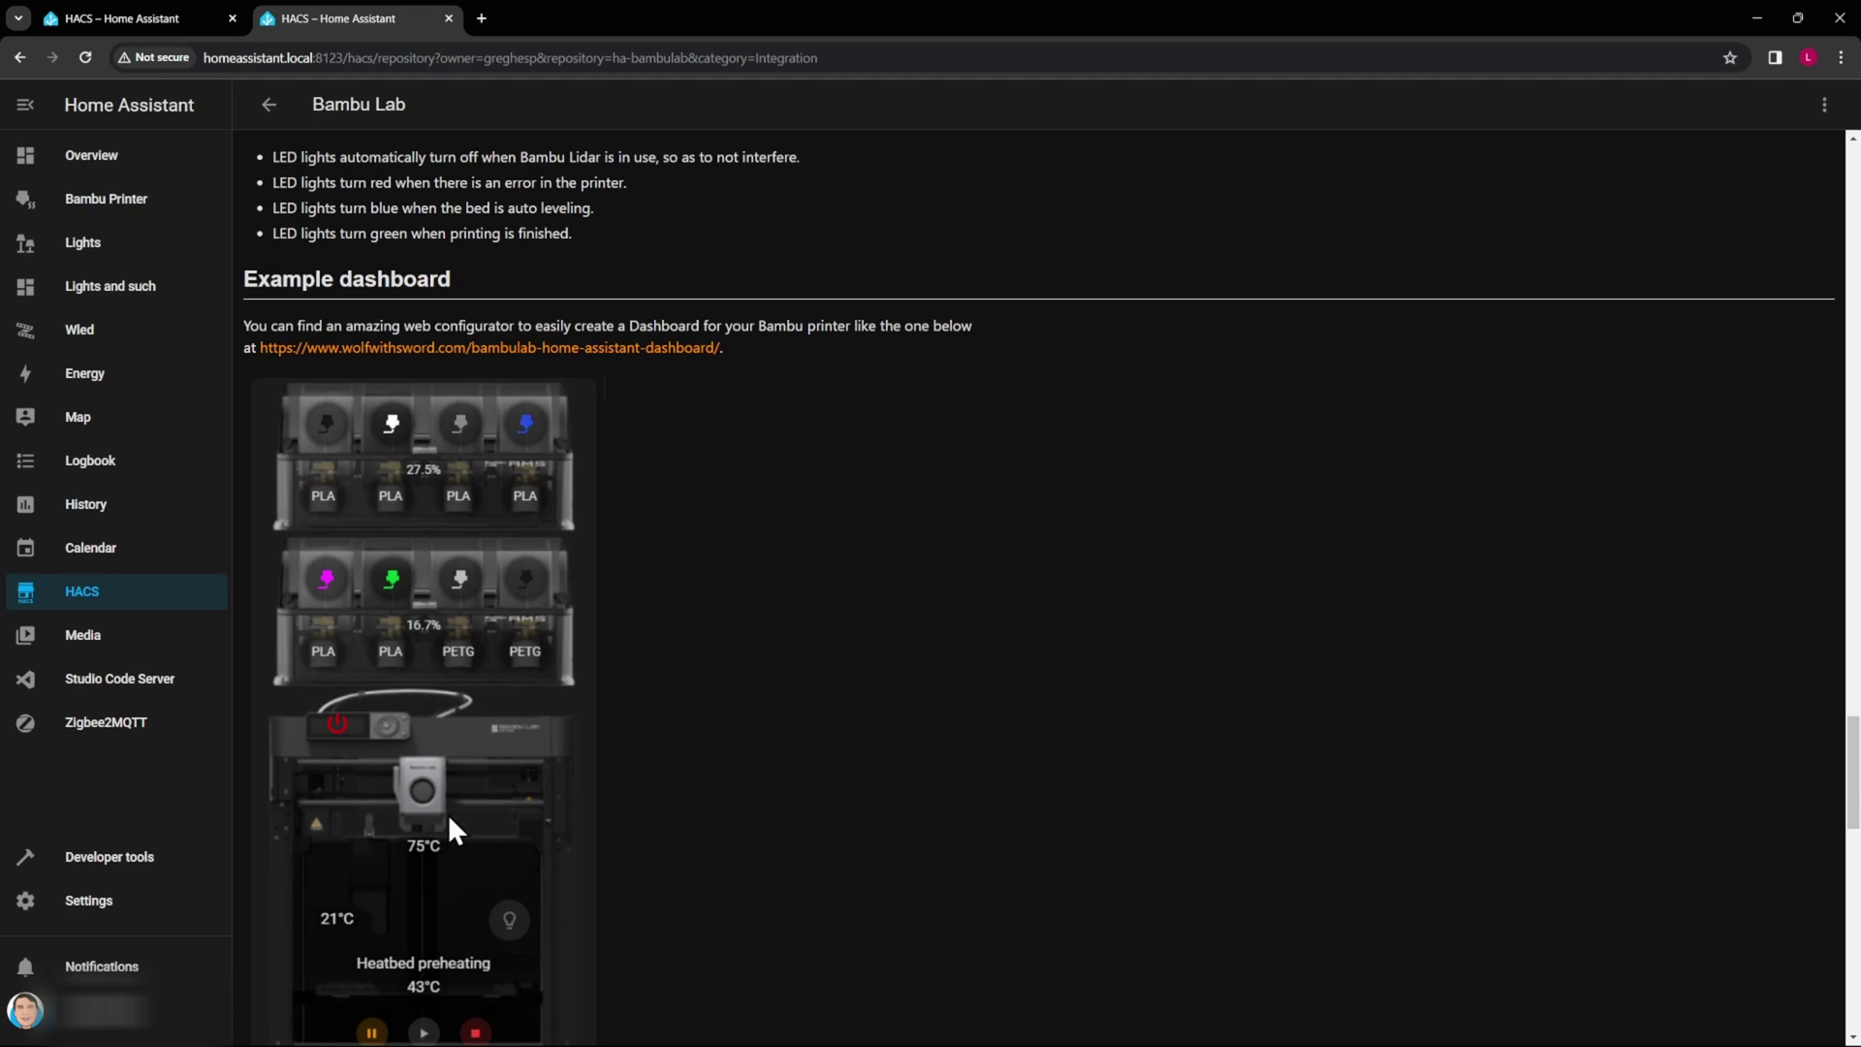
scroll(452, 607, "down", 5)
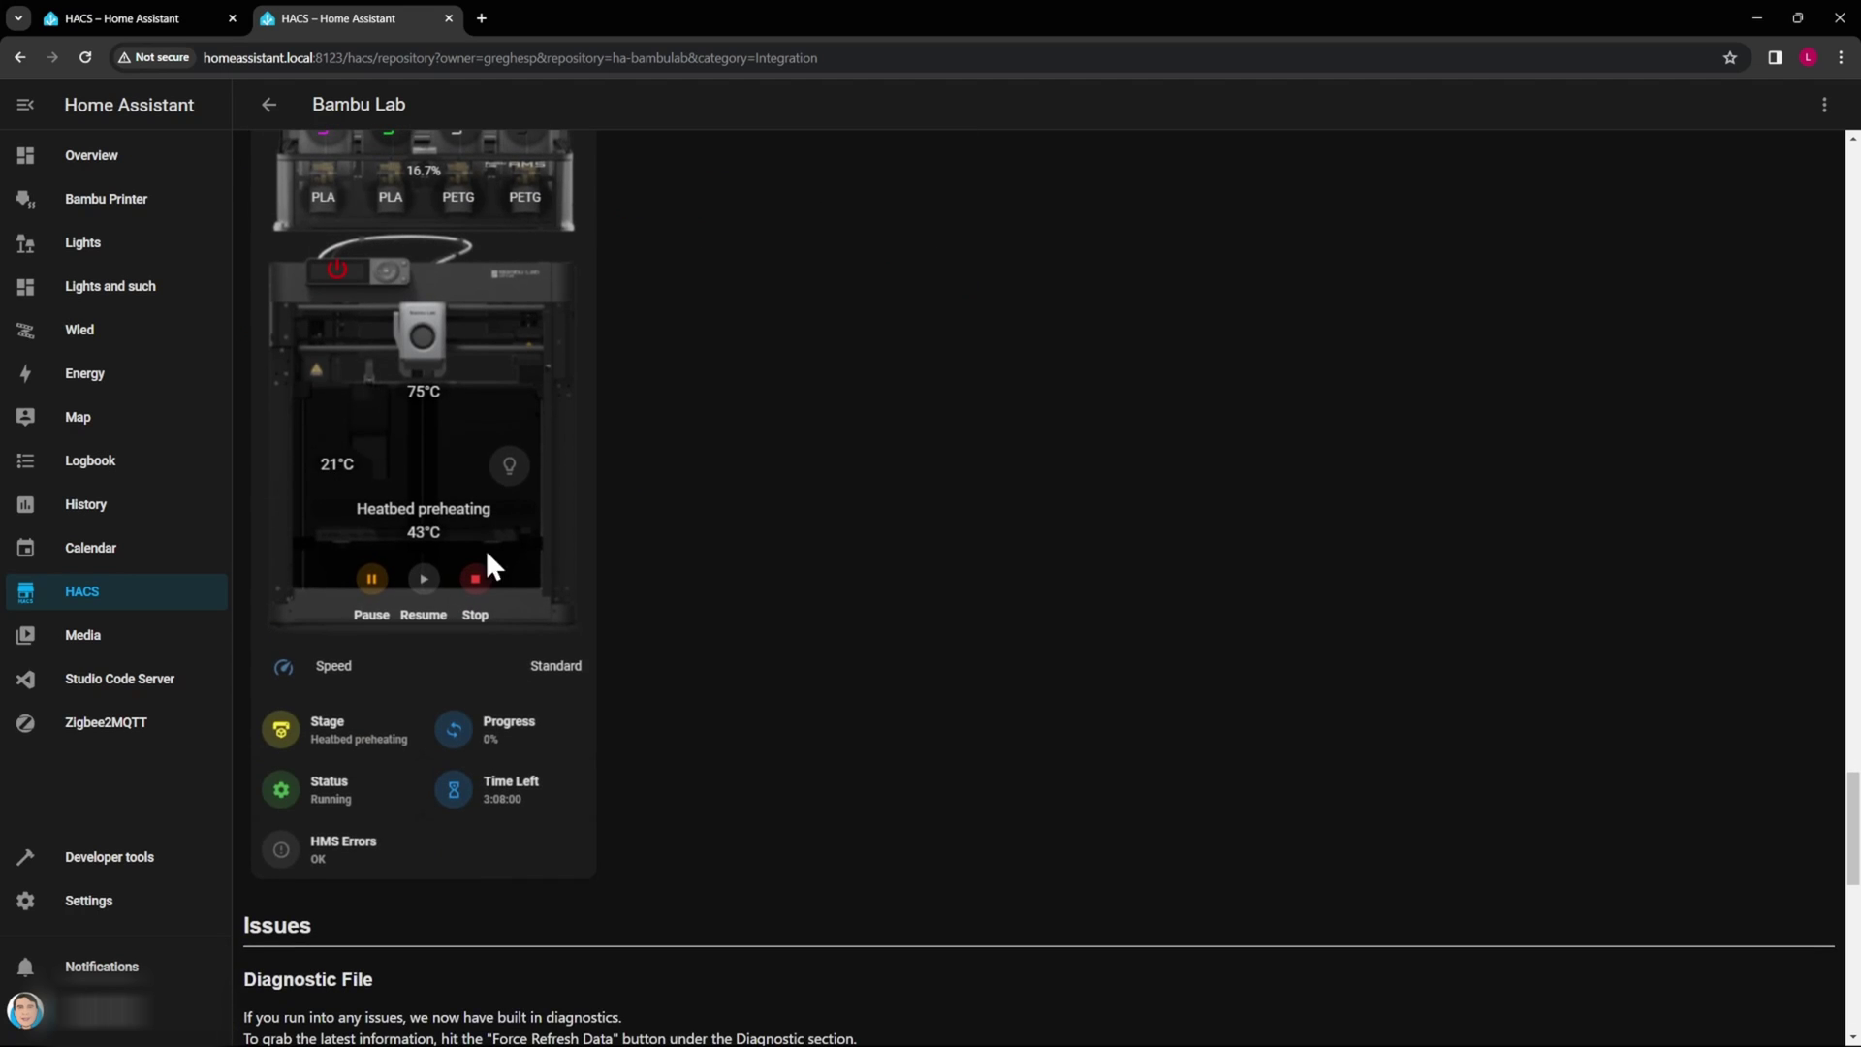
scroll(631, 768, "down", 3)
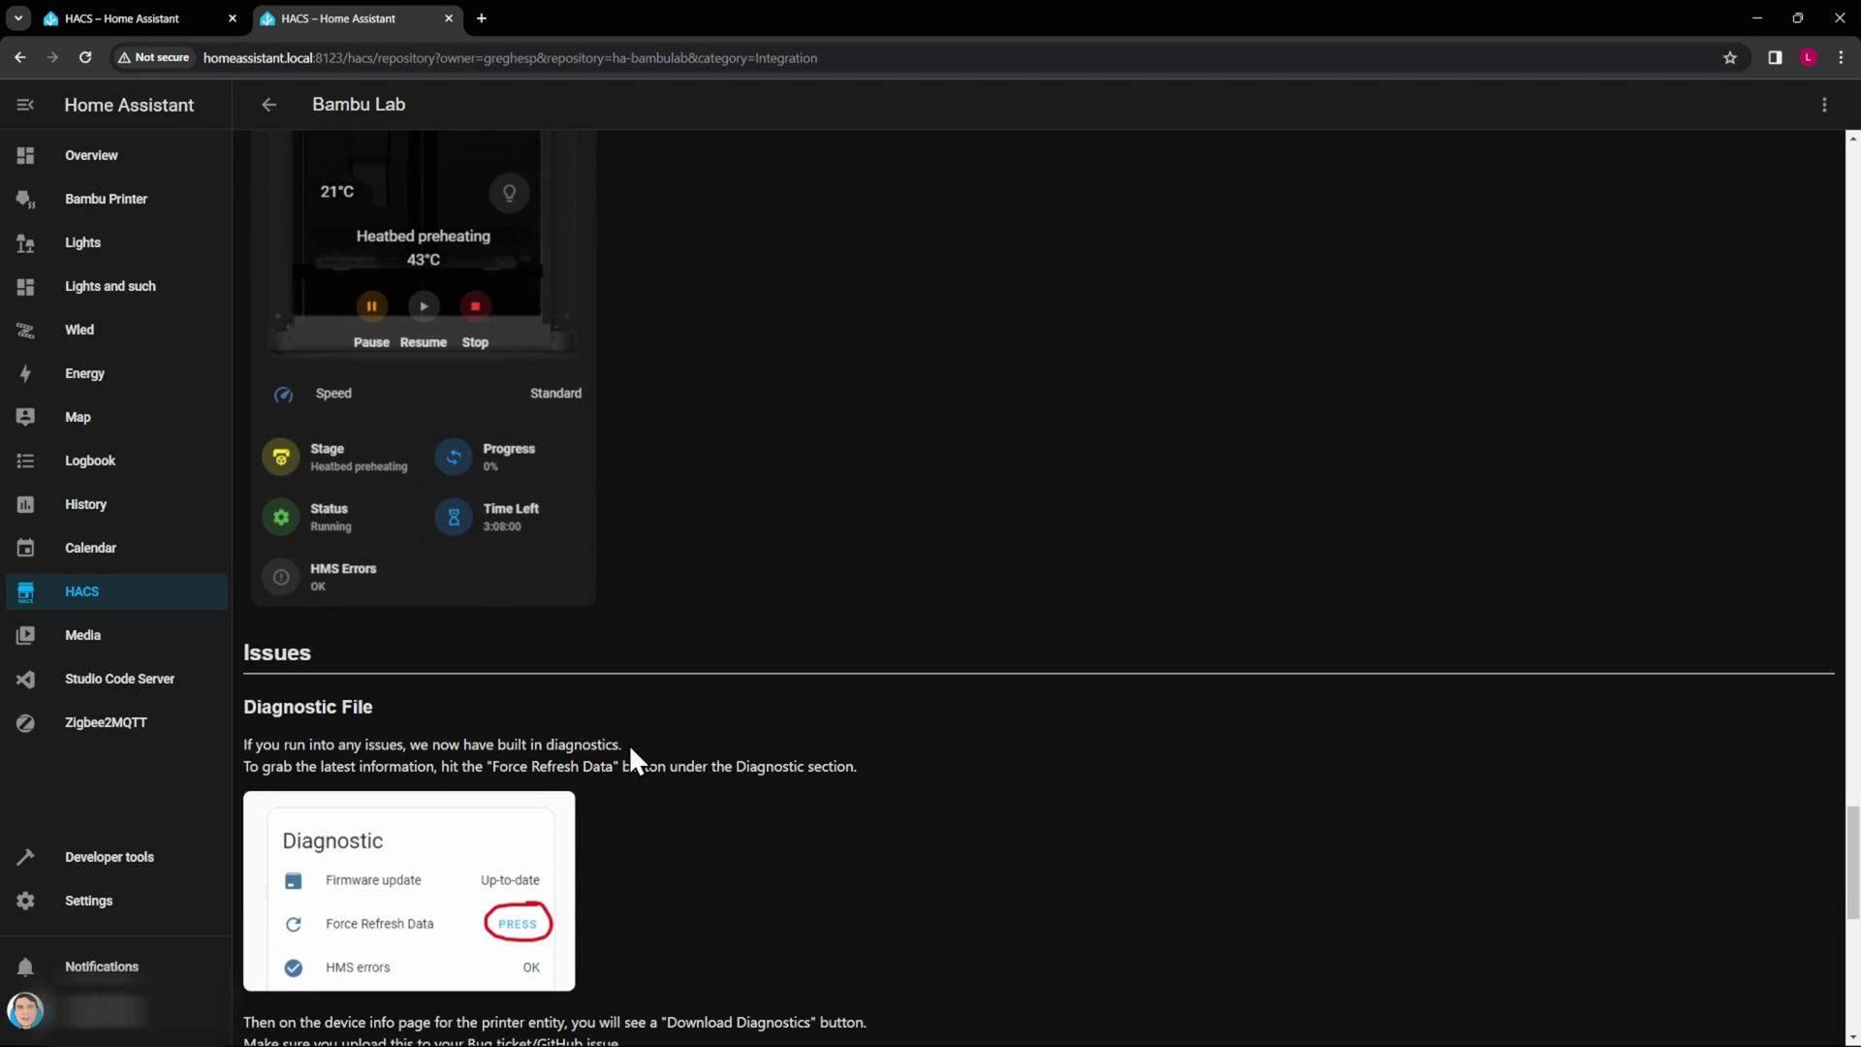
scroll(628, 740, "up", 5)
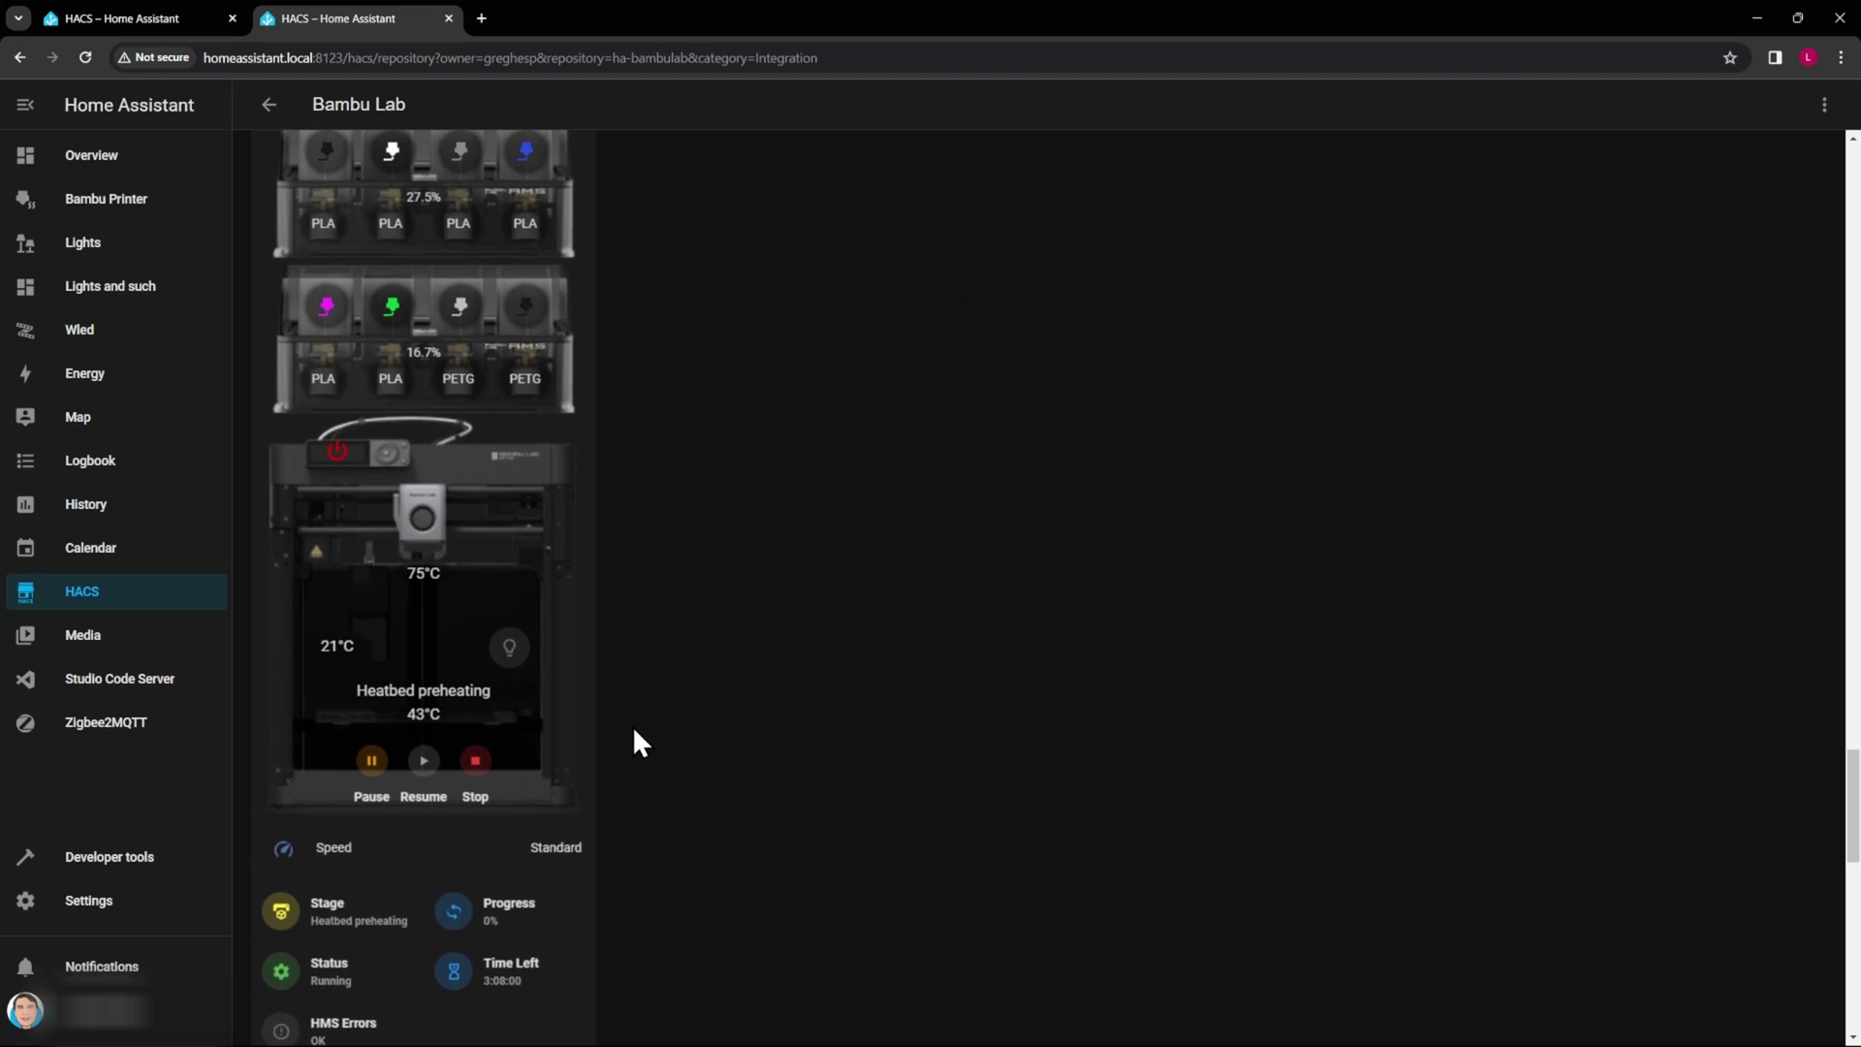
scroll(640, 742, "up", 4)
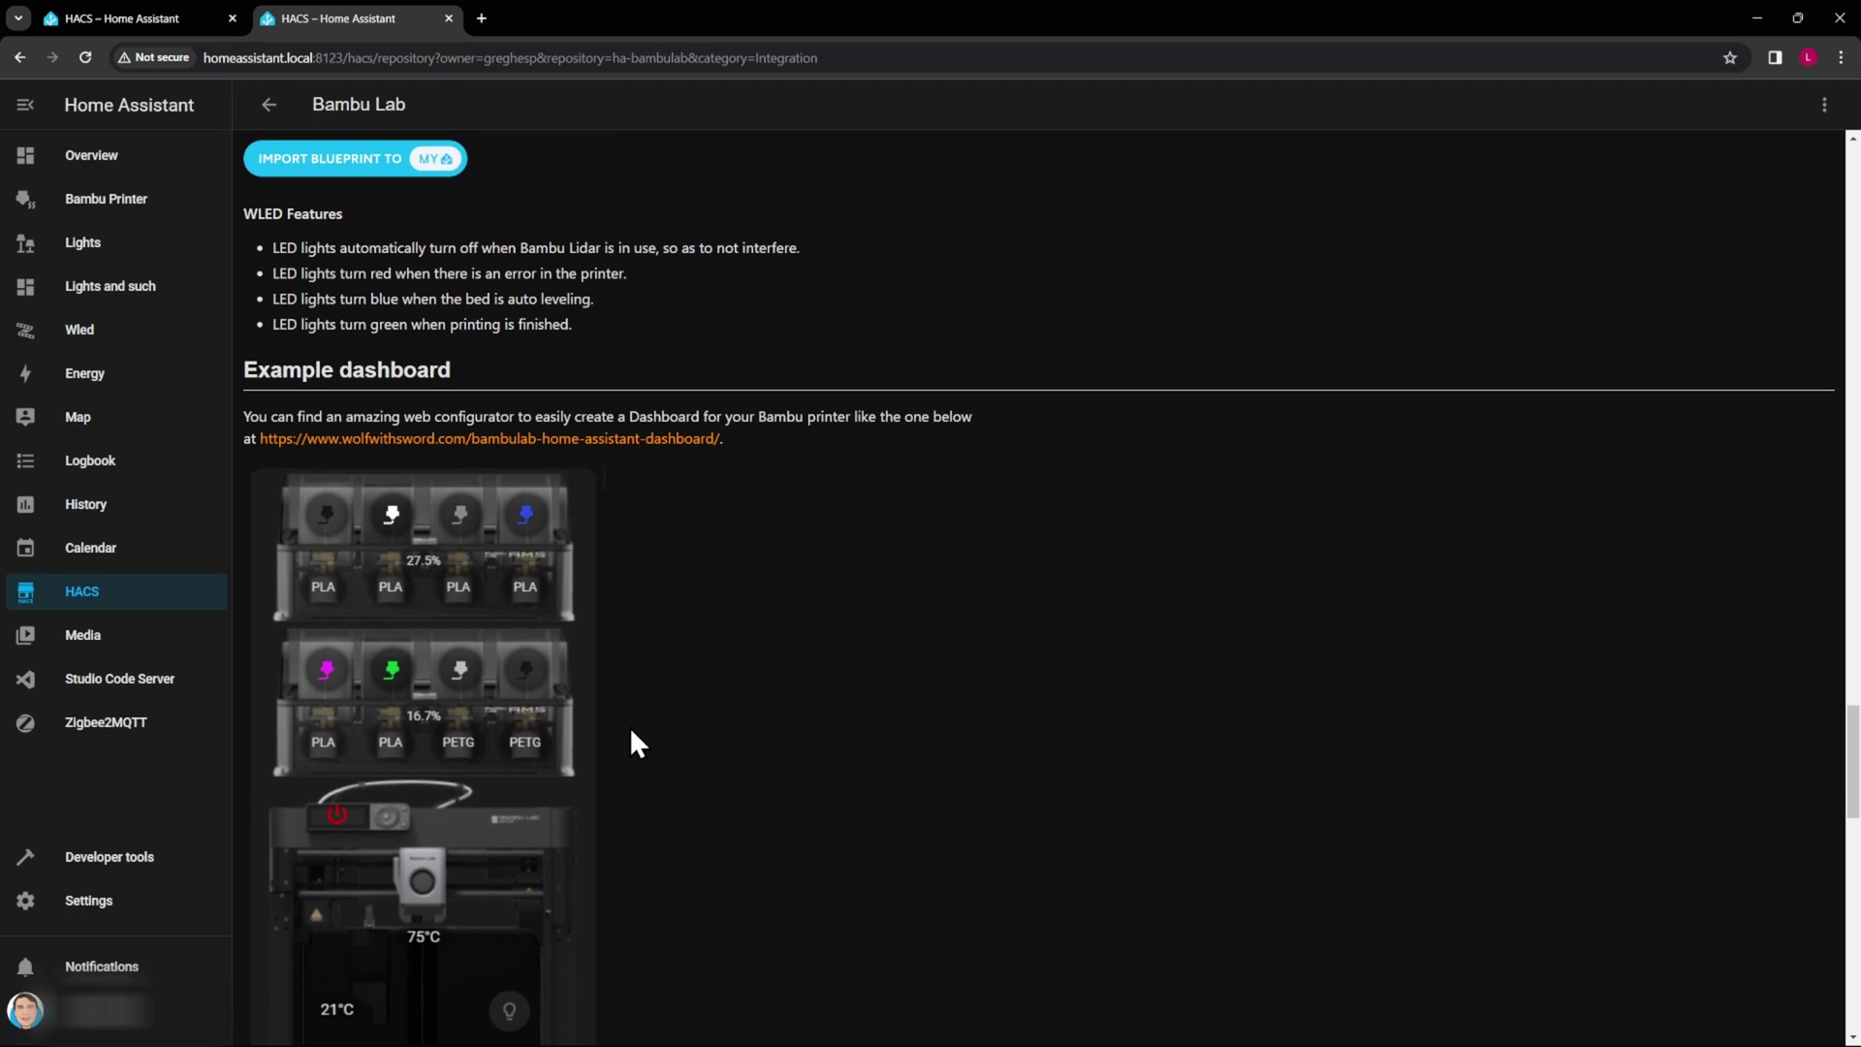
scroll(640, 736, "up", 4)
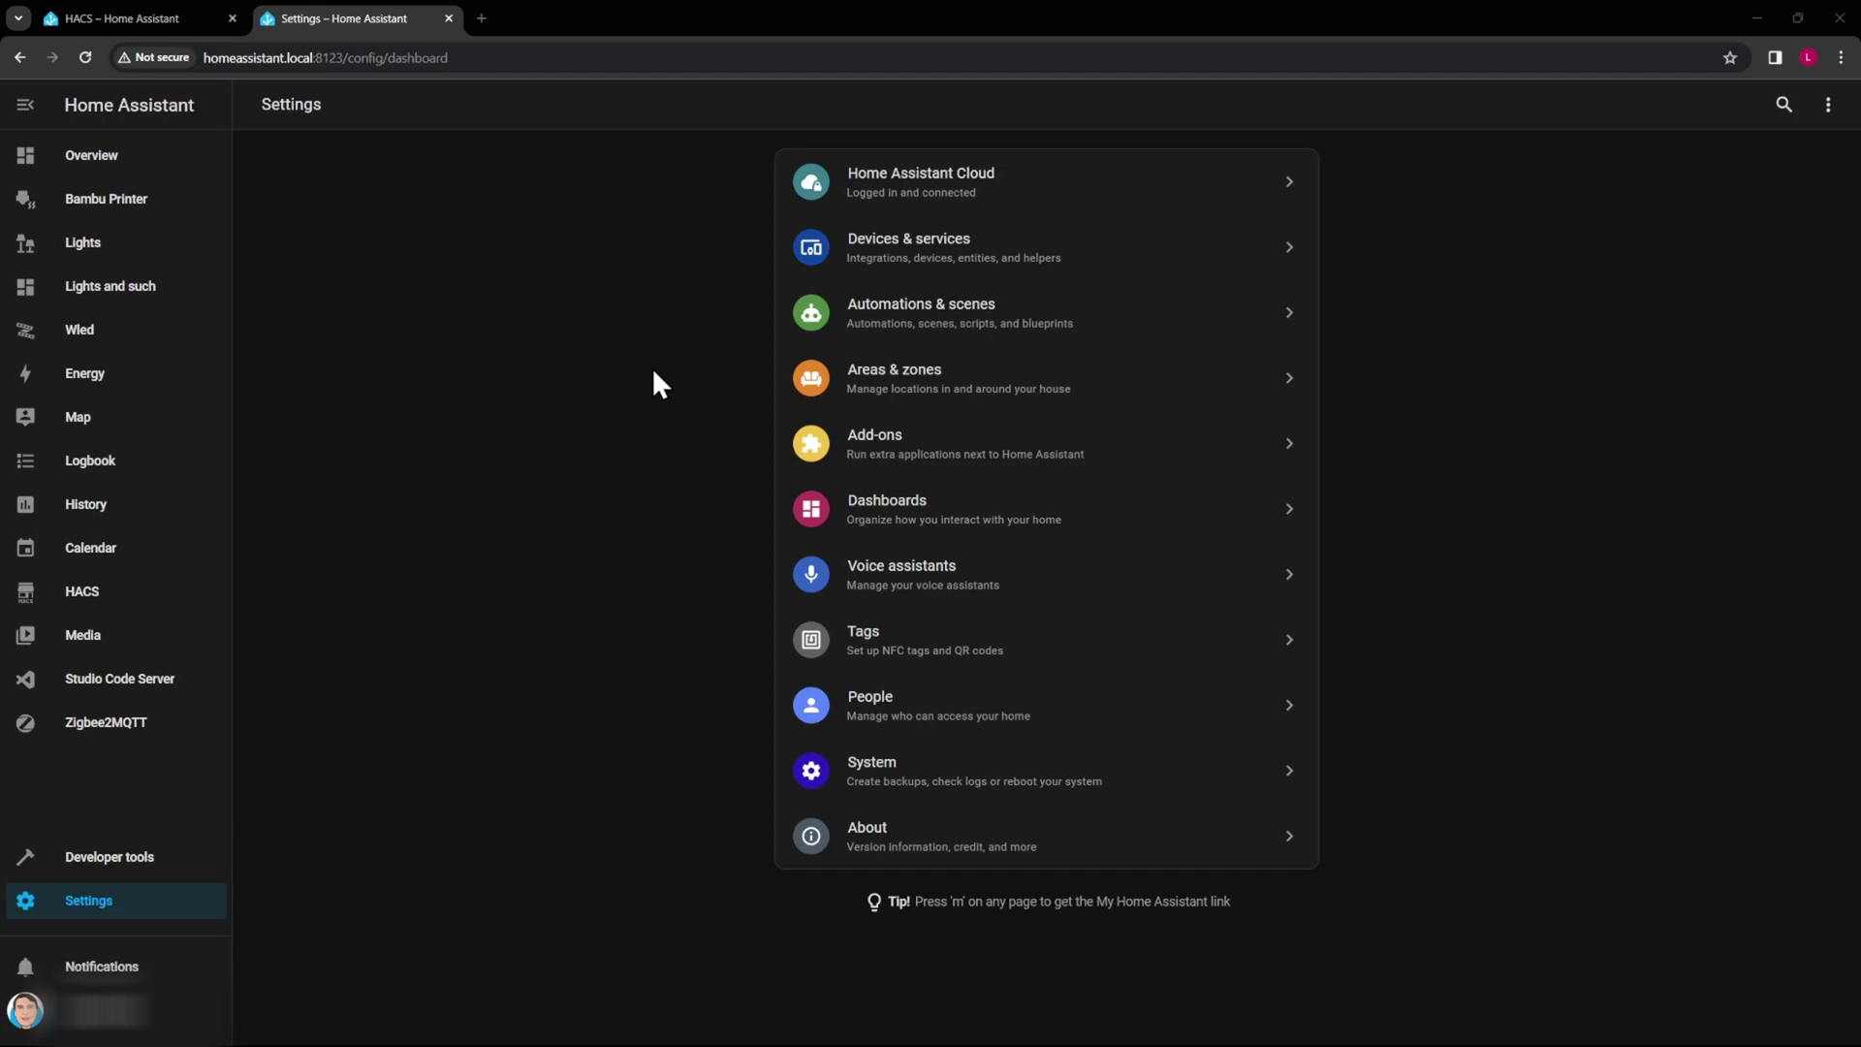
Start adding a new integration for the Bambu Lab brand under Devices & services.
left_click(887, 260)
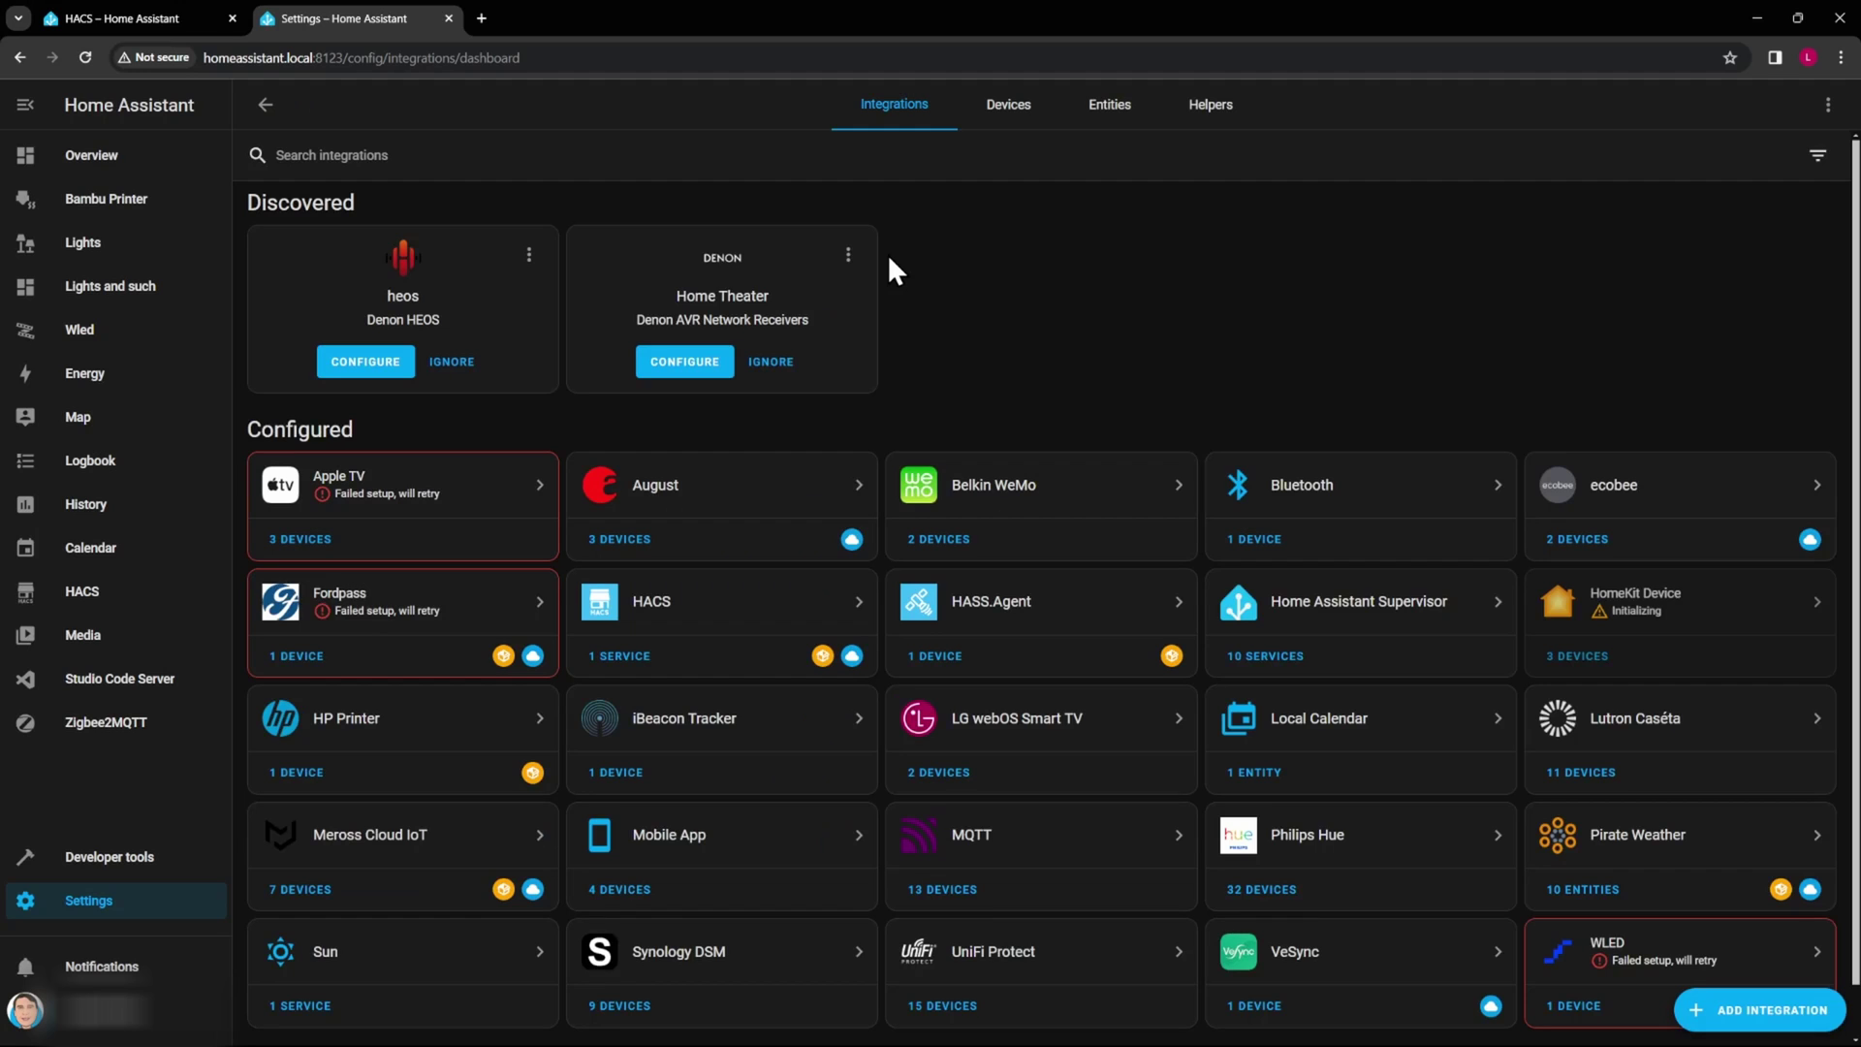
left_click(1752, 1013)
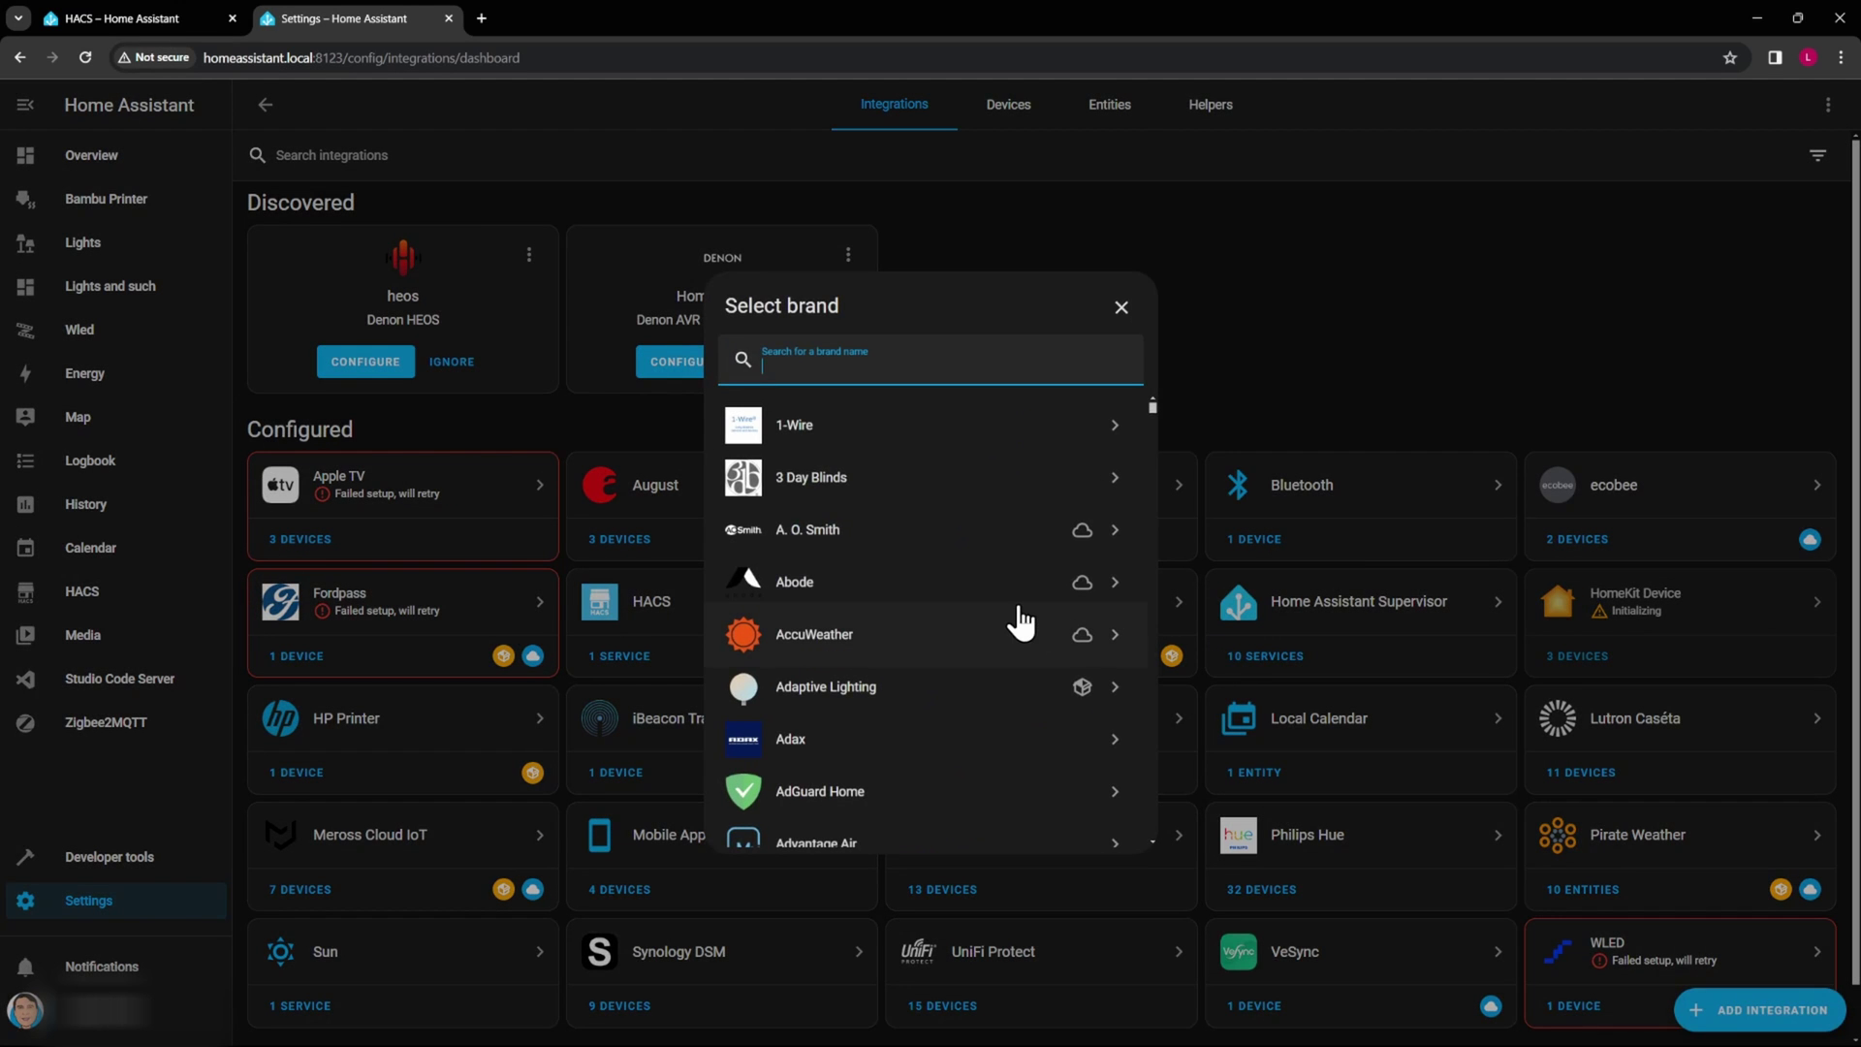
type("bambu")
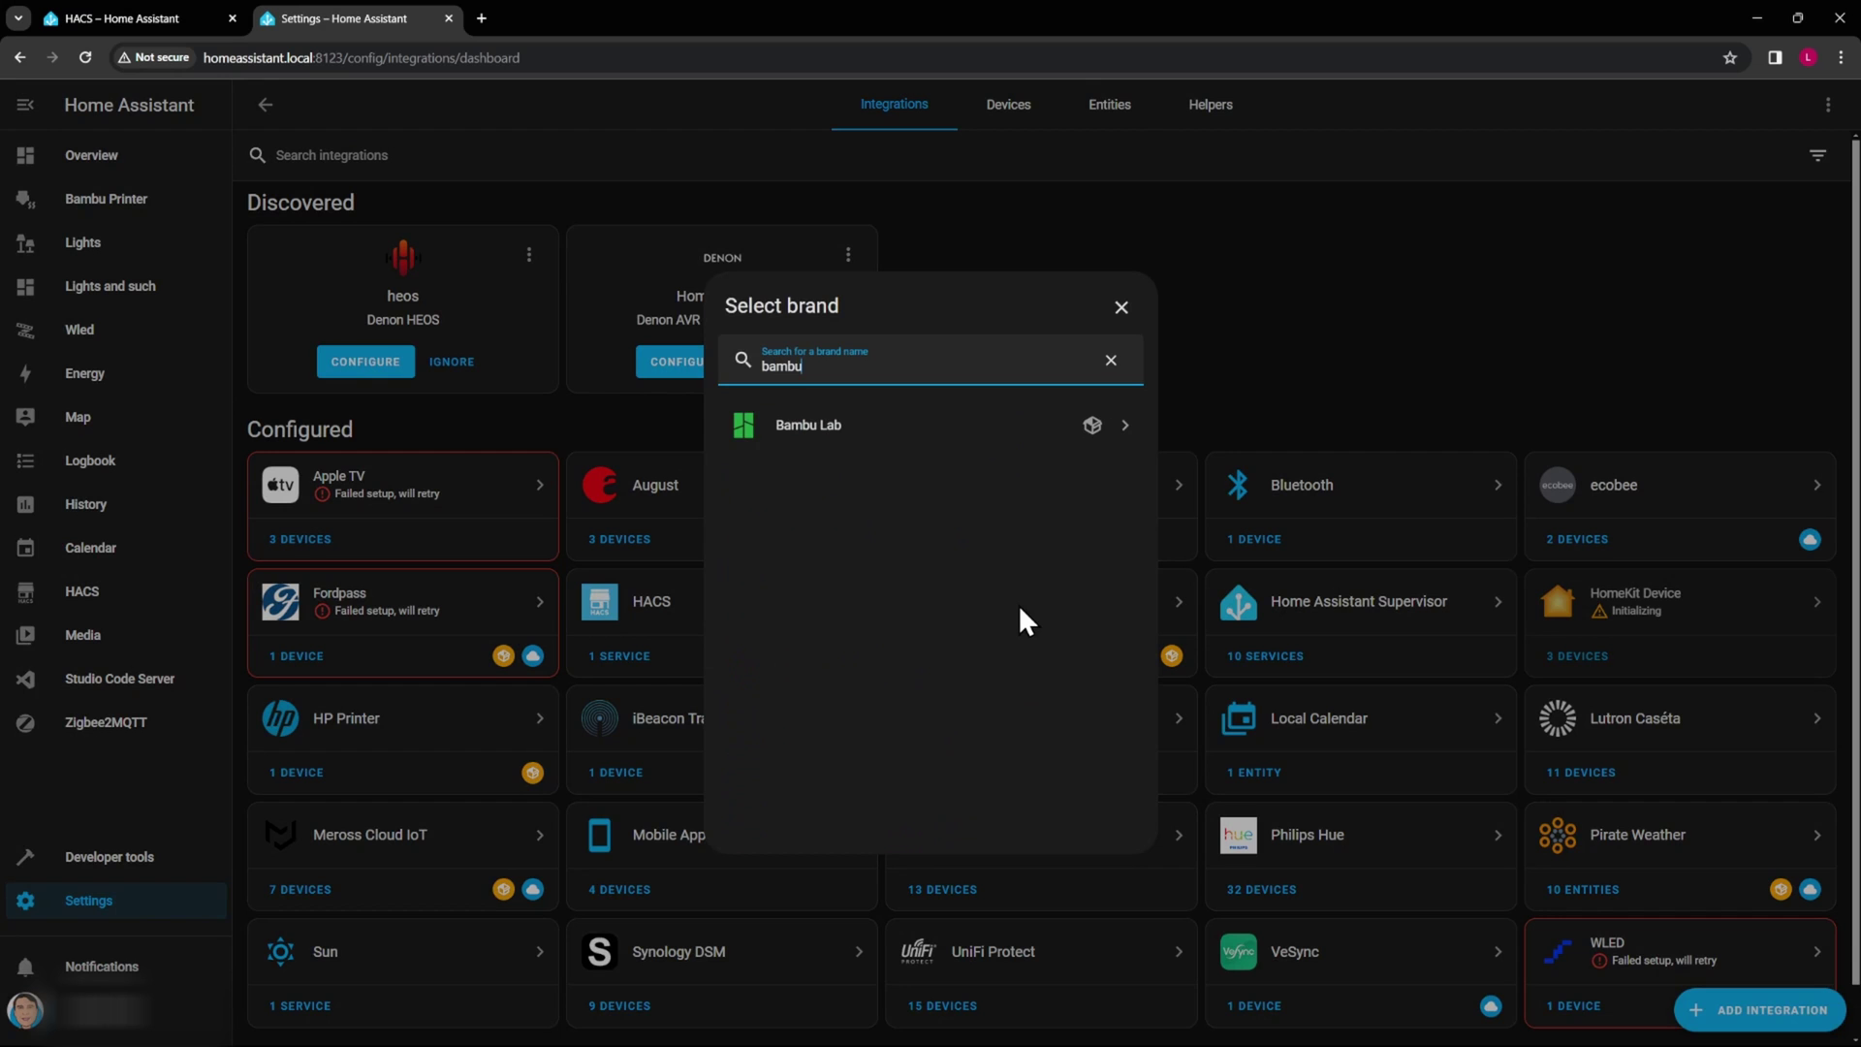
left_click(861, 445)
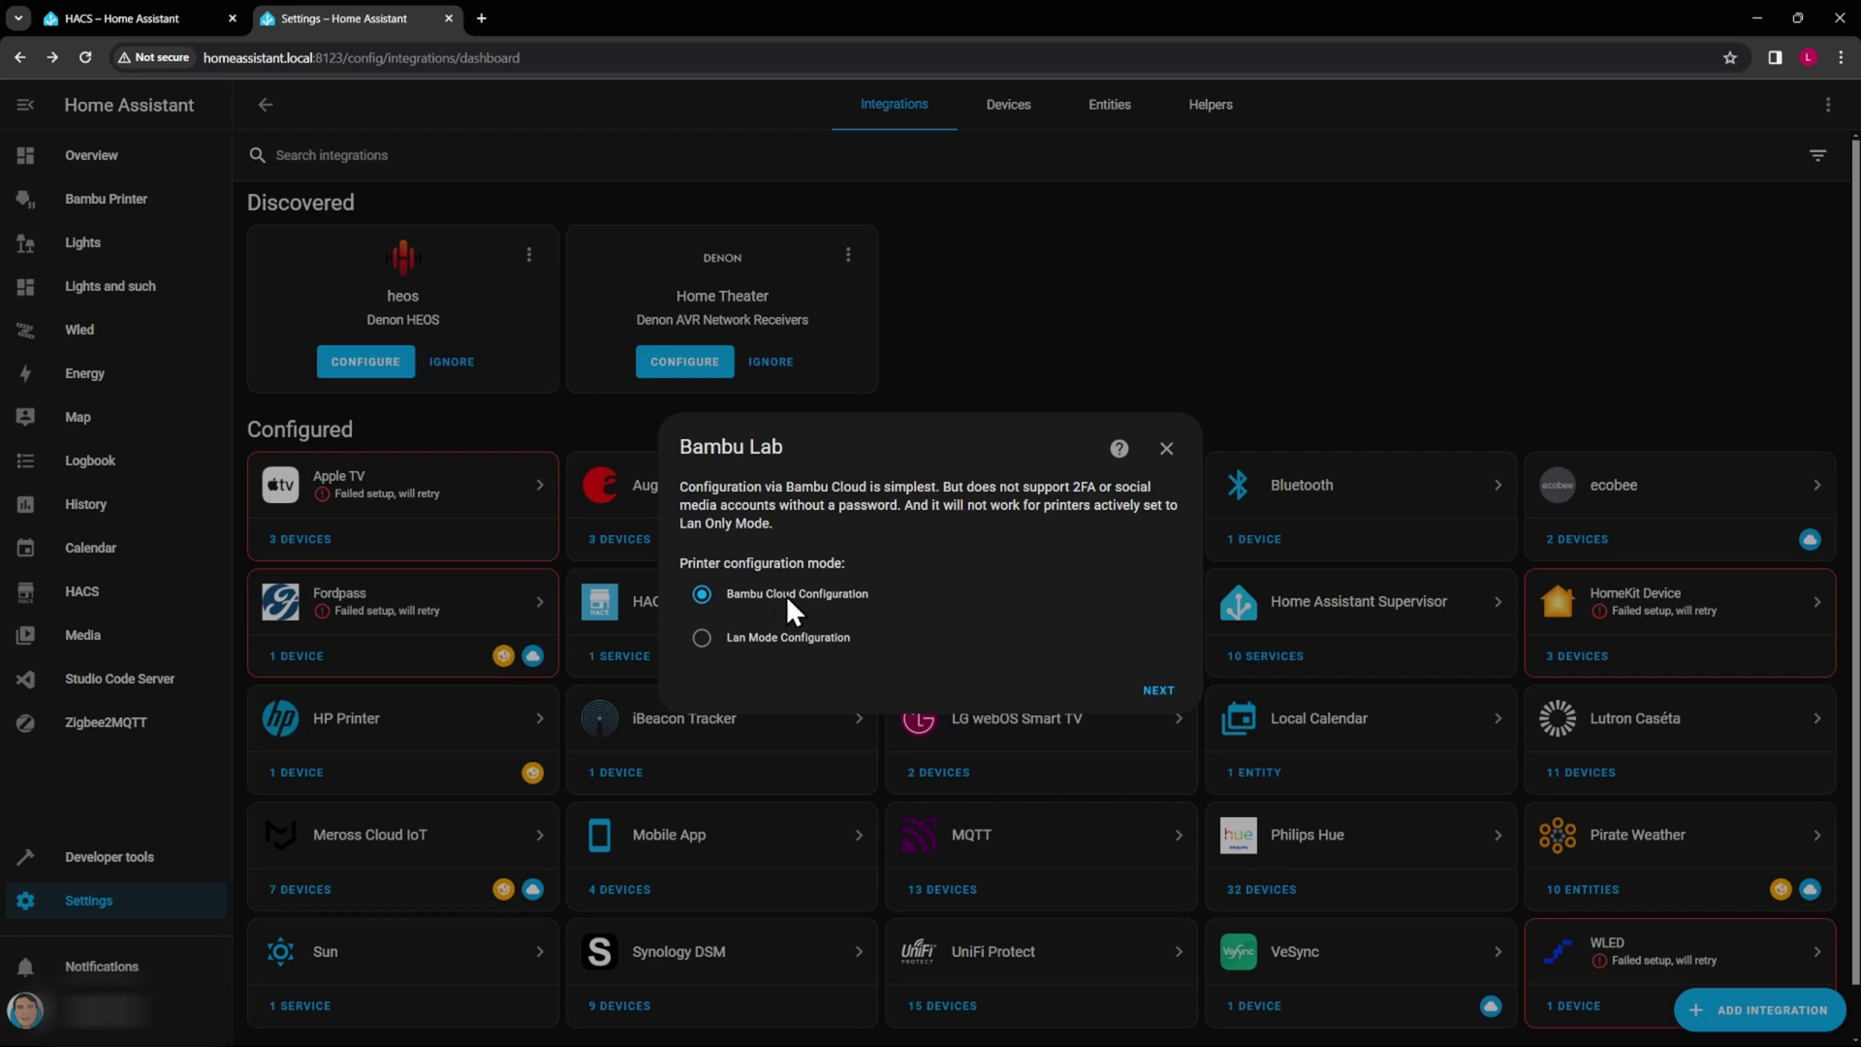
Use Bambu Cloud Configuration with the North America region and sign in with the account e-mail and password.
left_click(1159, 692)
left_click(808, 584)
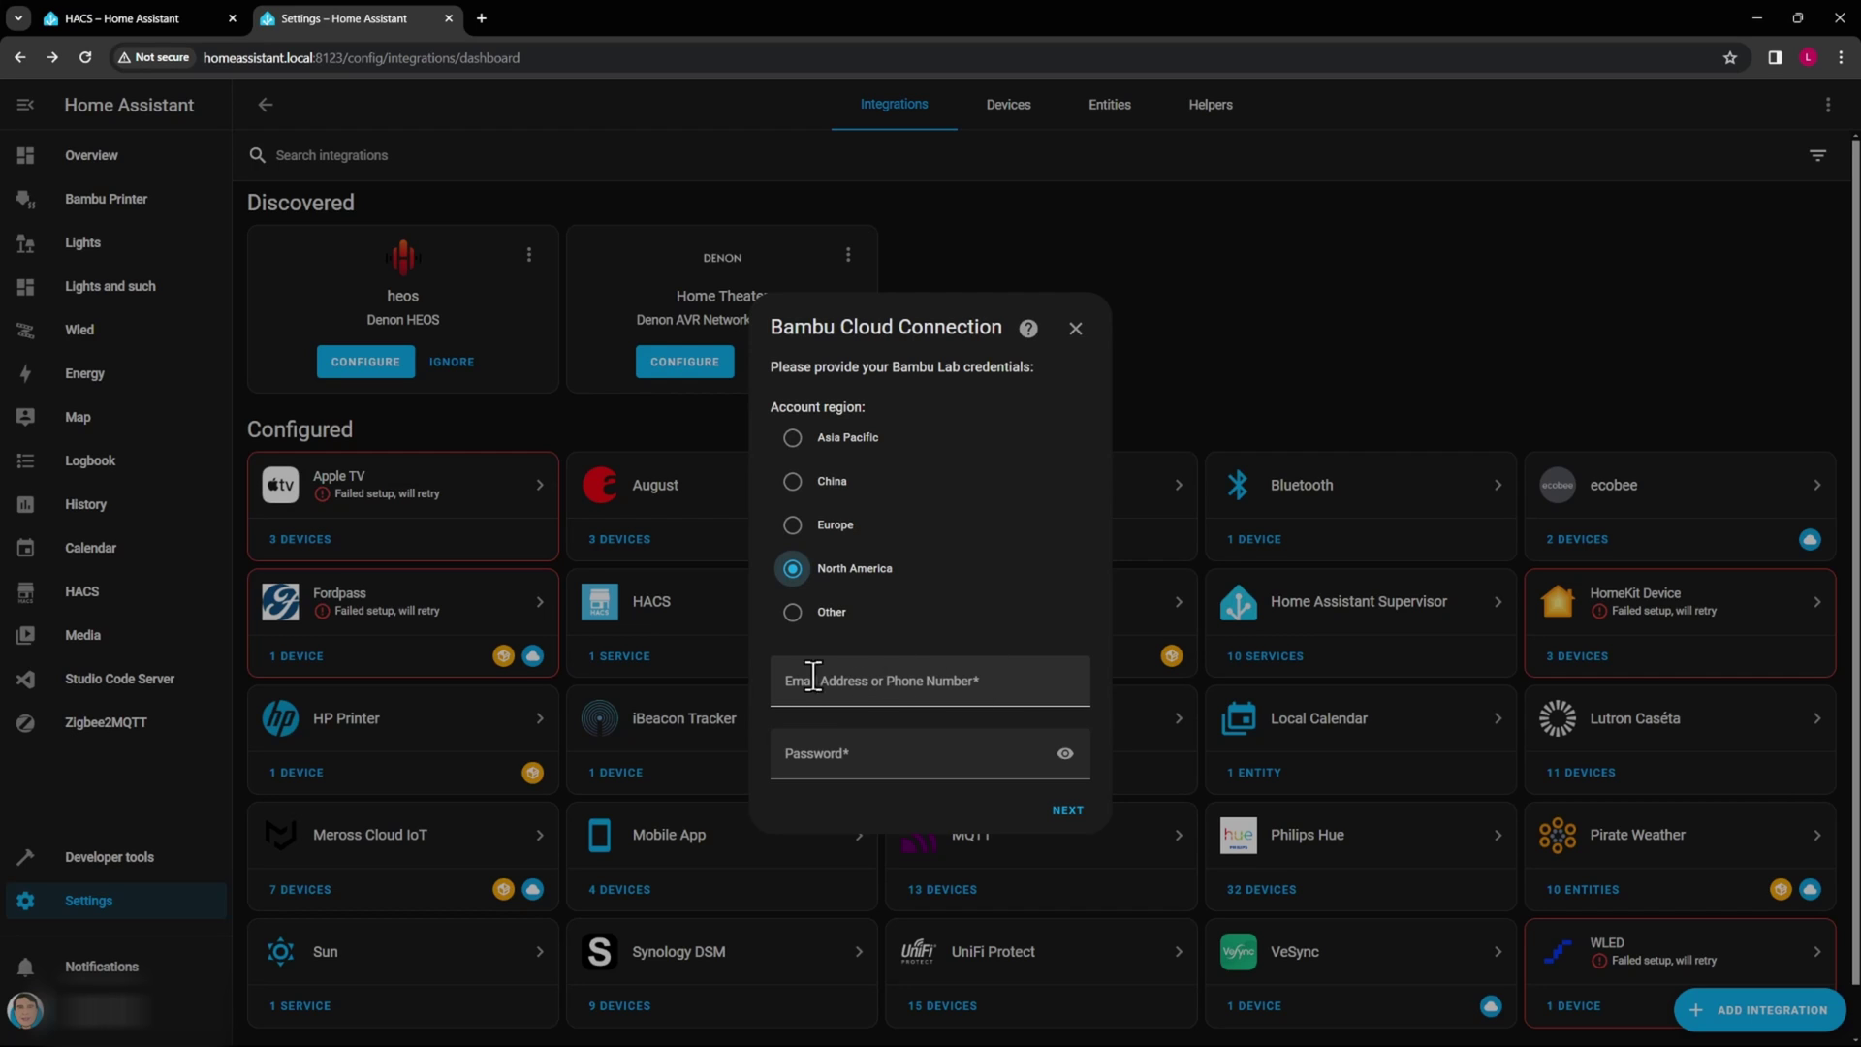
left_click(868, 692)
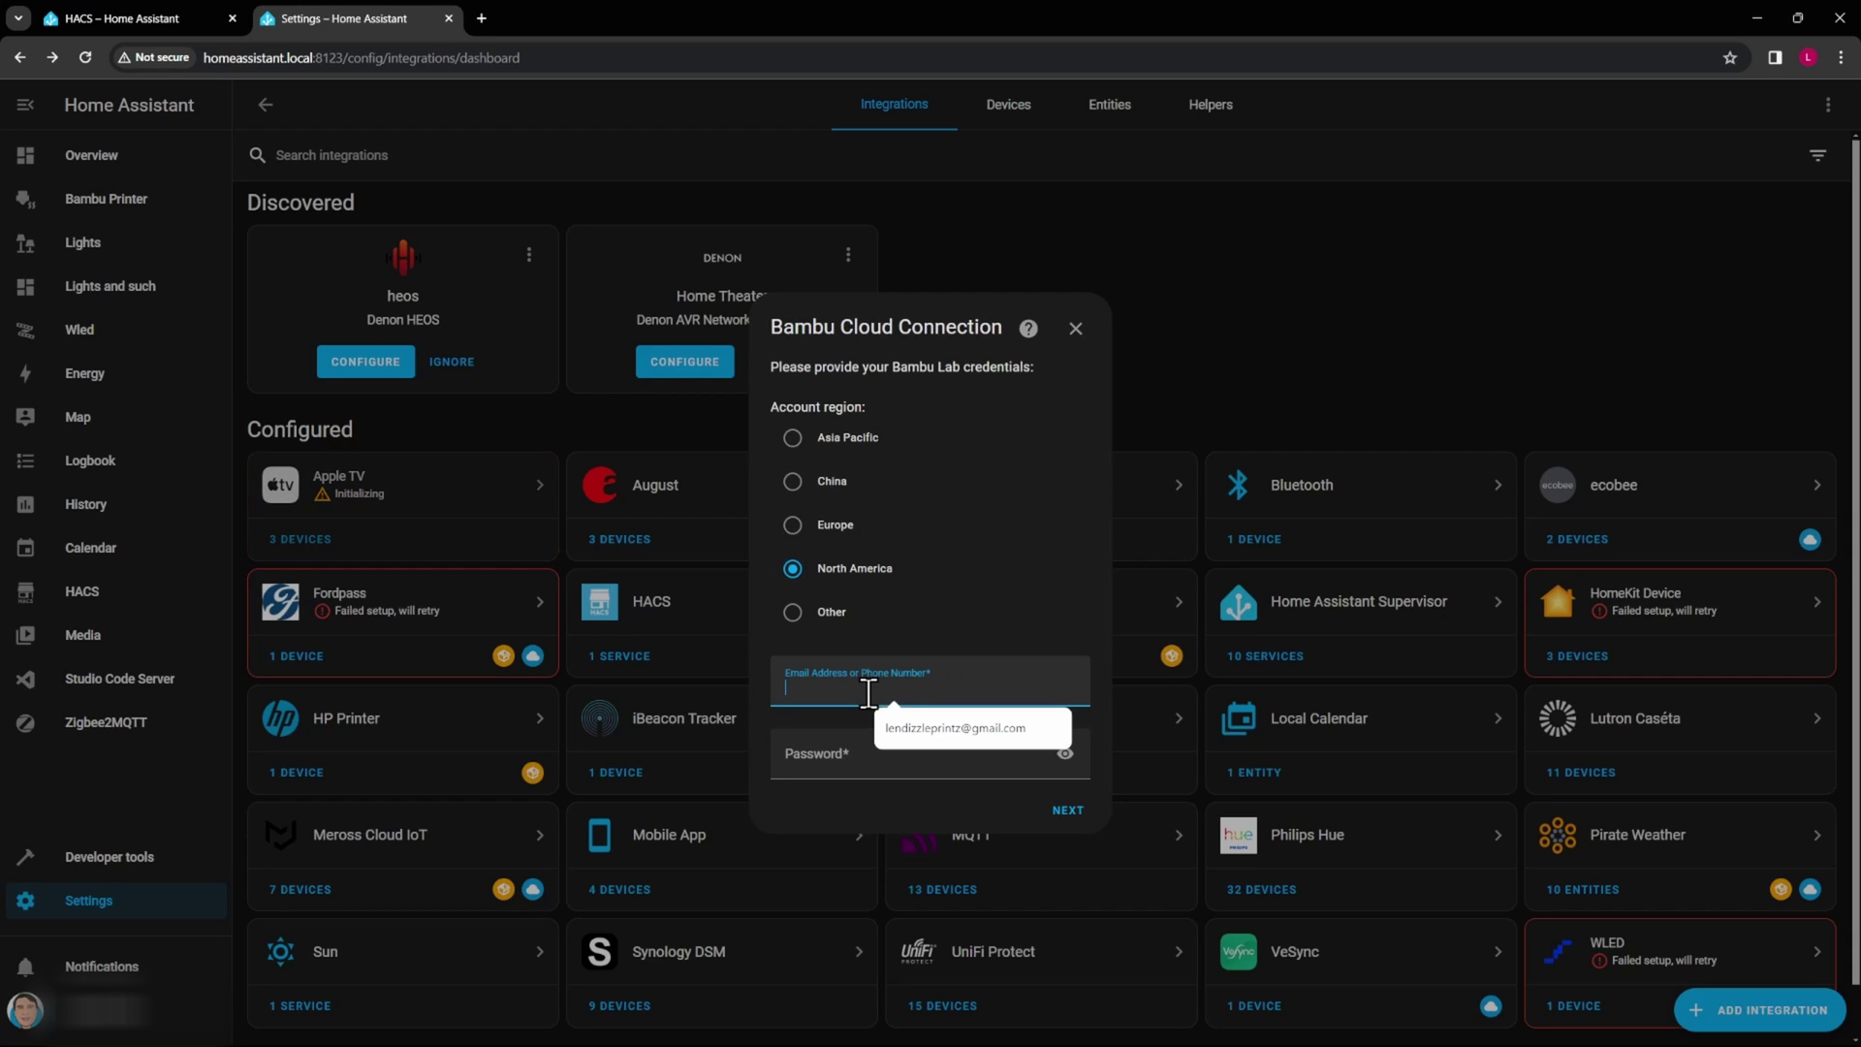
left_click(955, 727)
left_click(1068, 809)
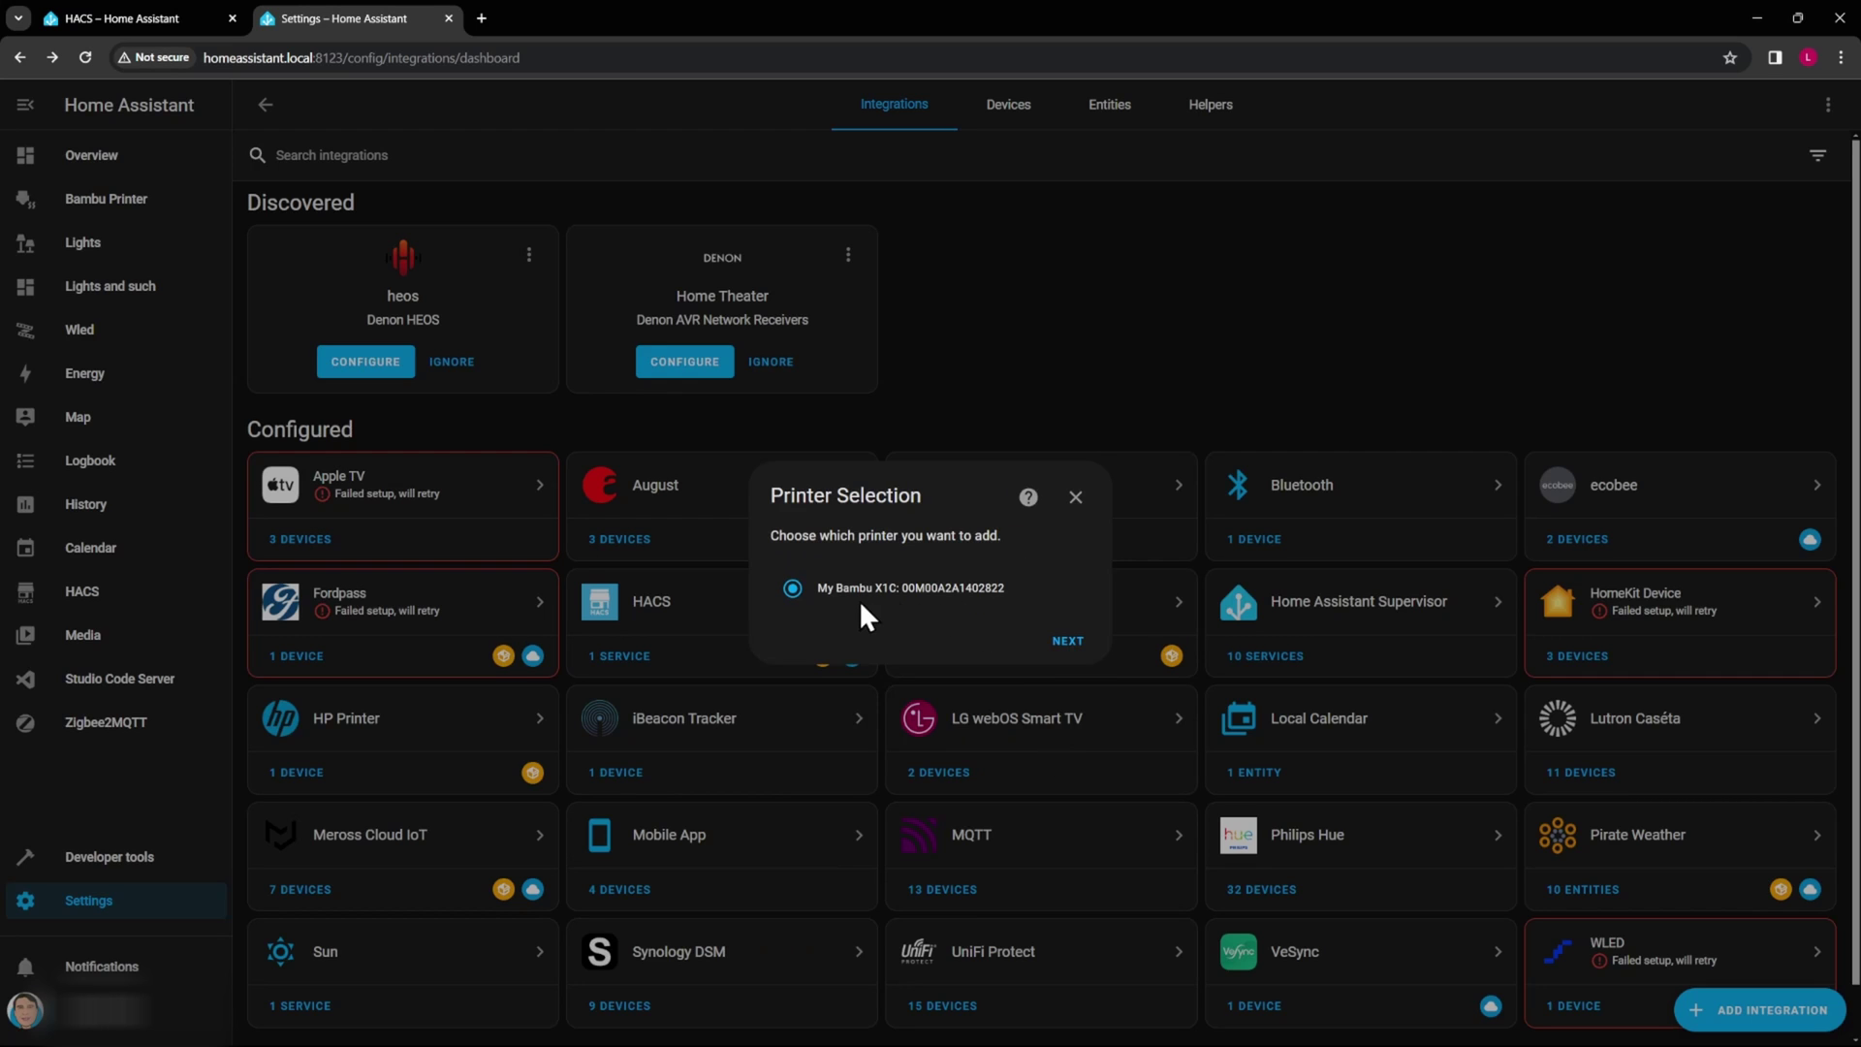
Add the My Bambu X1C printer with a local connection at IP address 192.168.0.67 and finish the setup.
left_click(1073, 644)
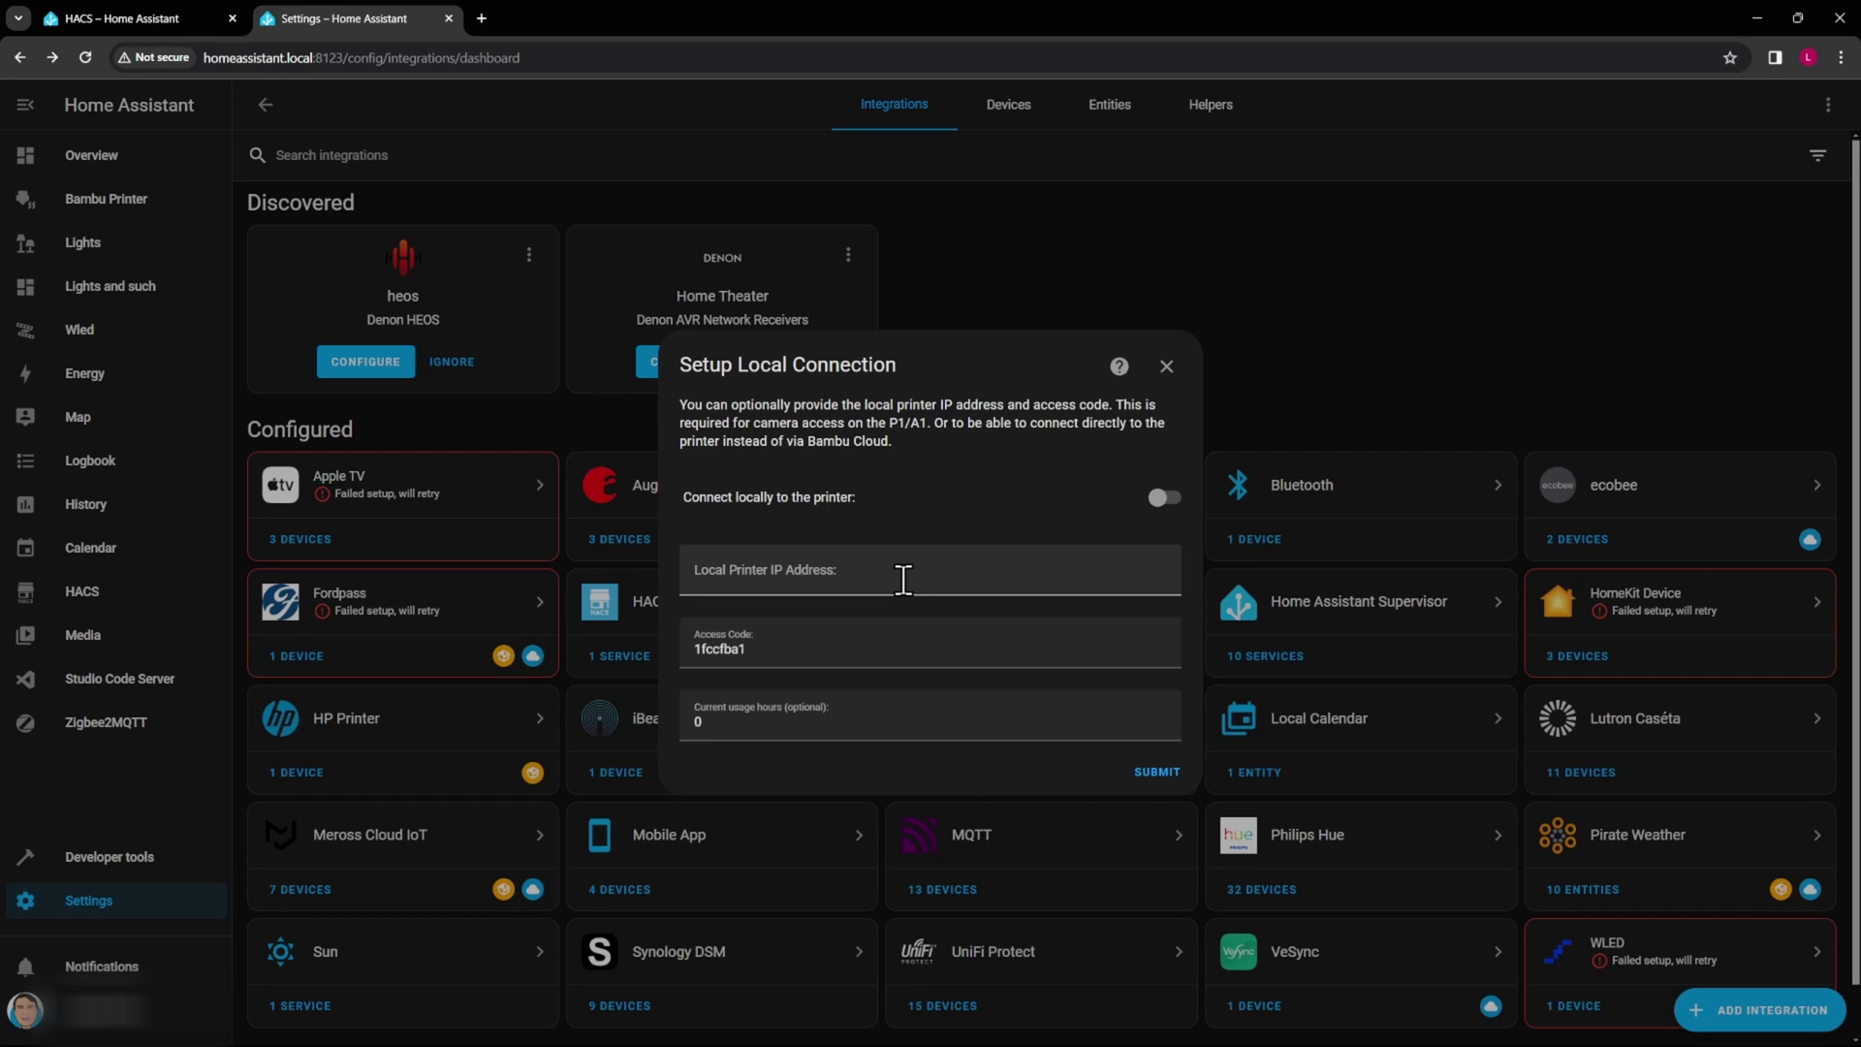
left_click(902, 579)
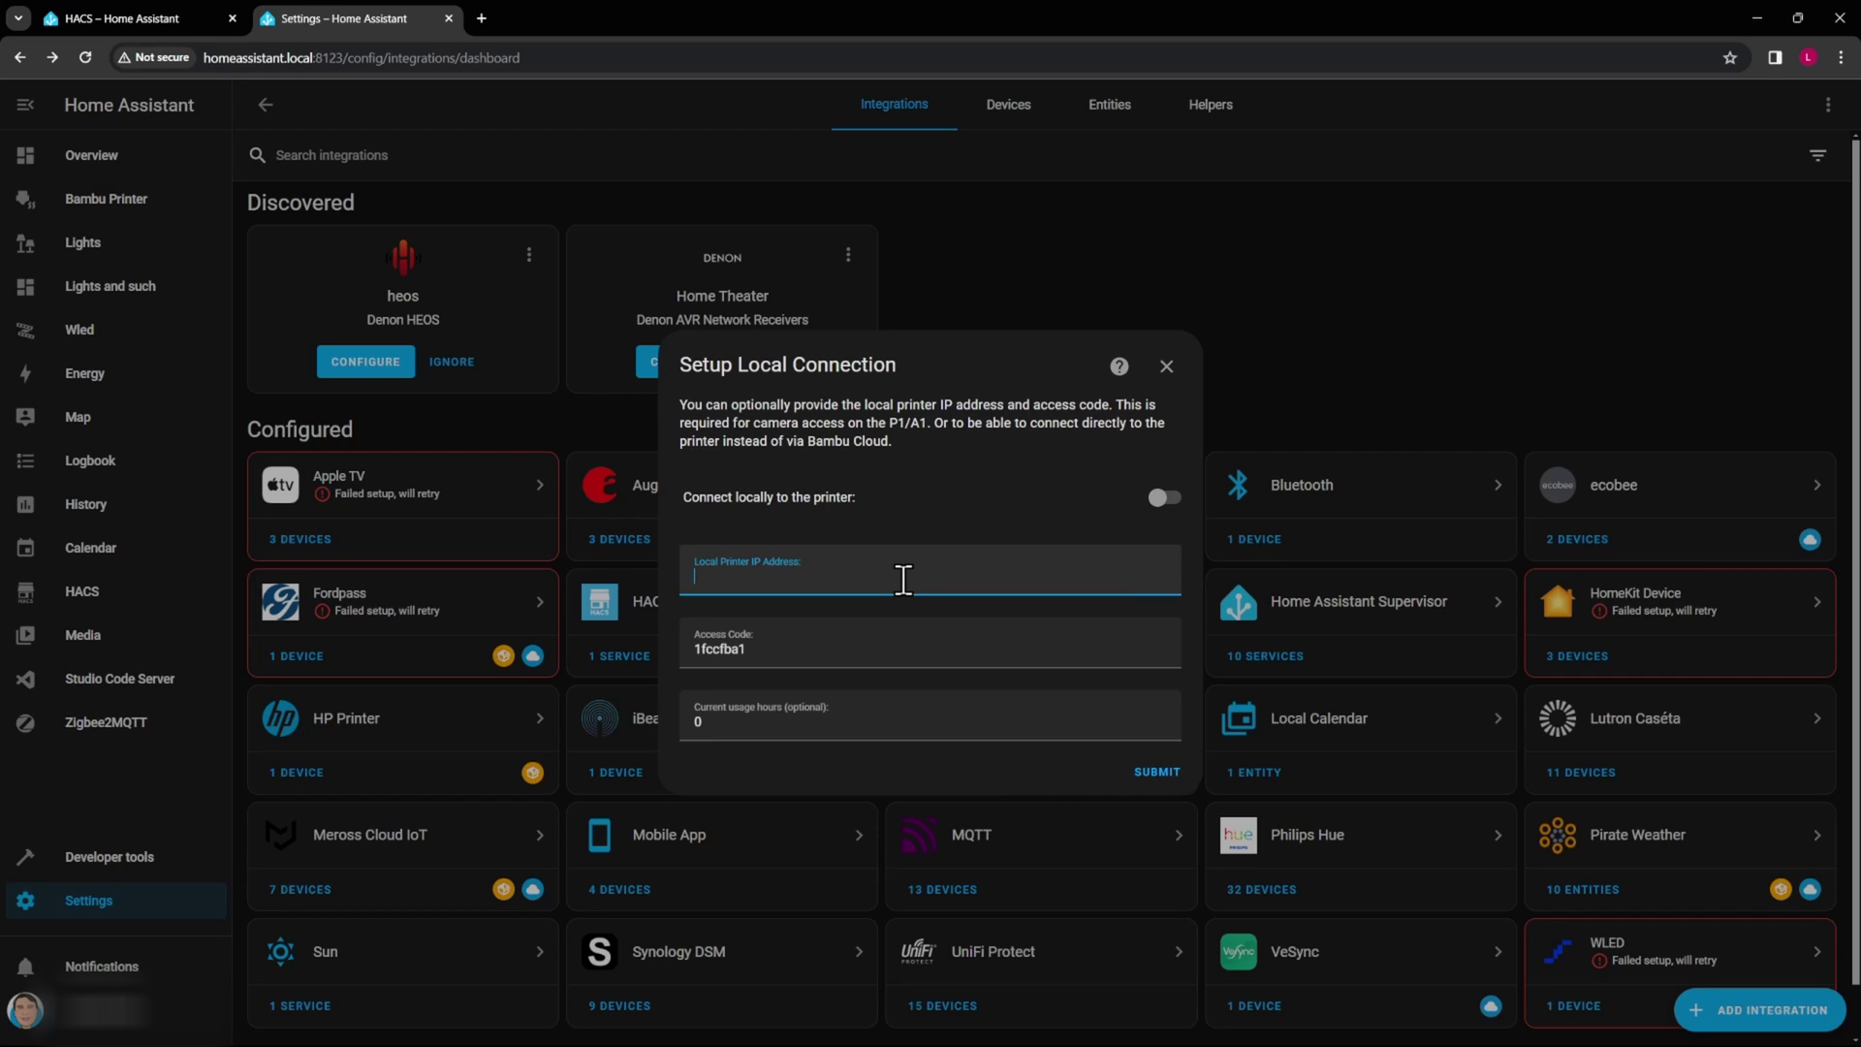
type("192.168.0.67")
left_click(1164, 497)
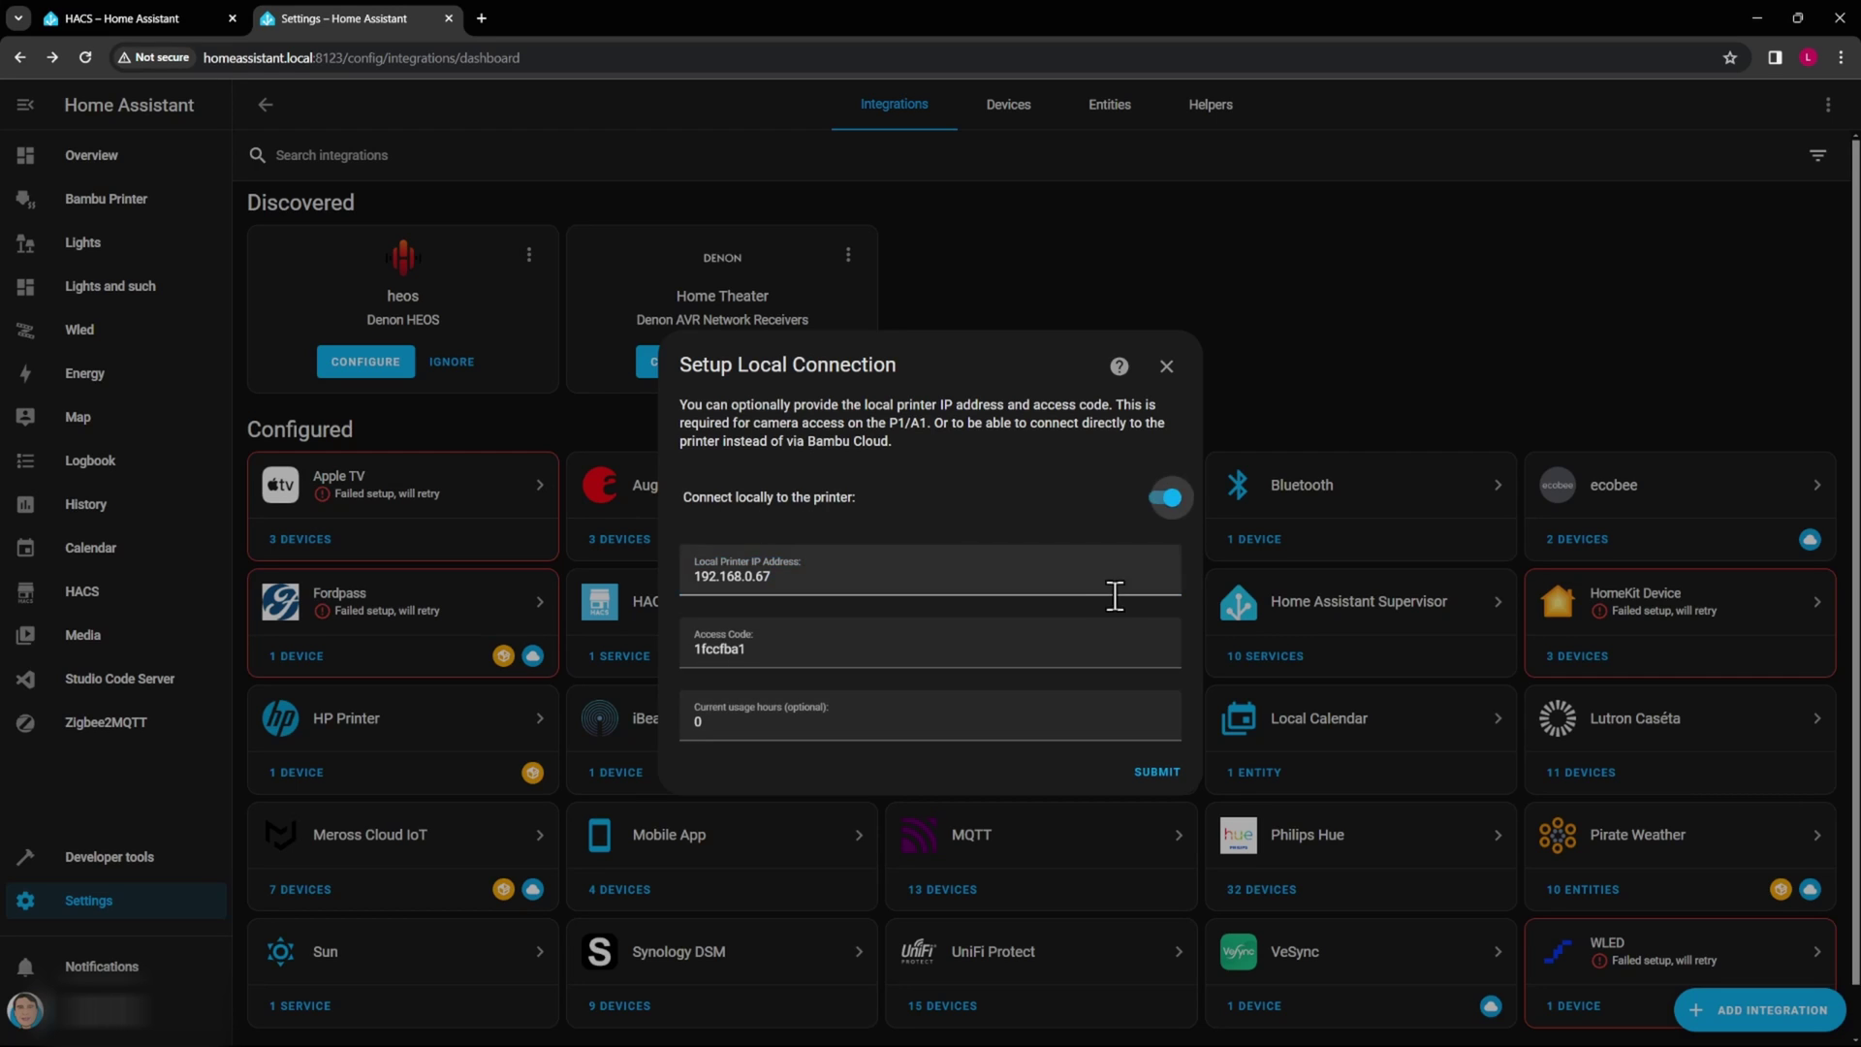
left_click(1157, 775)
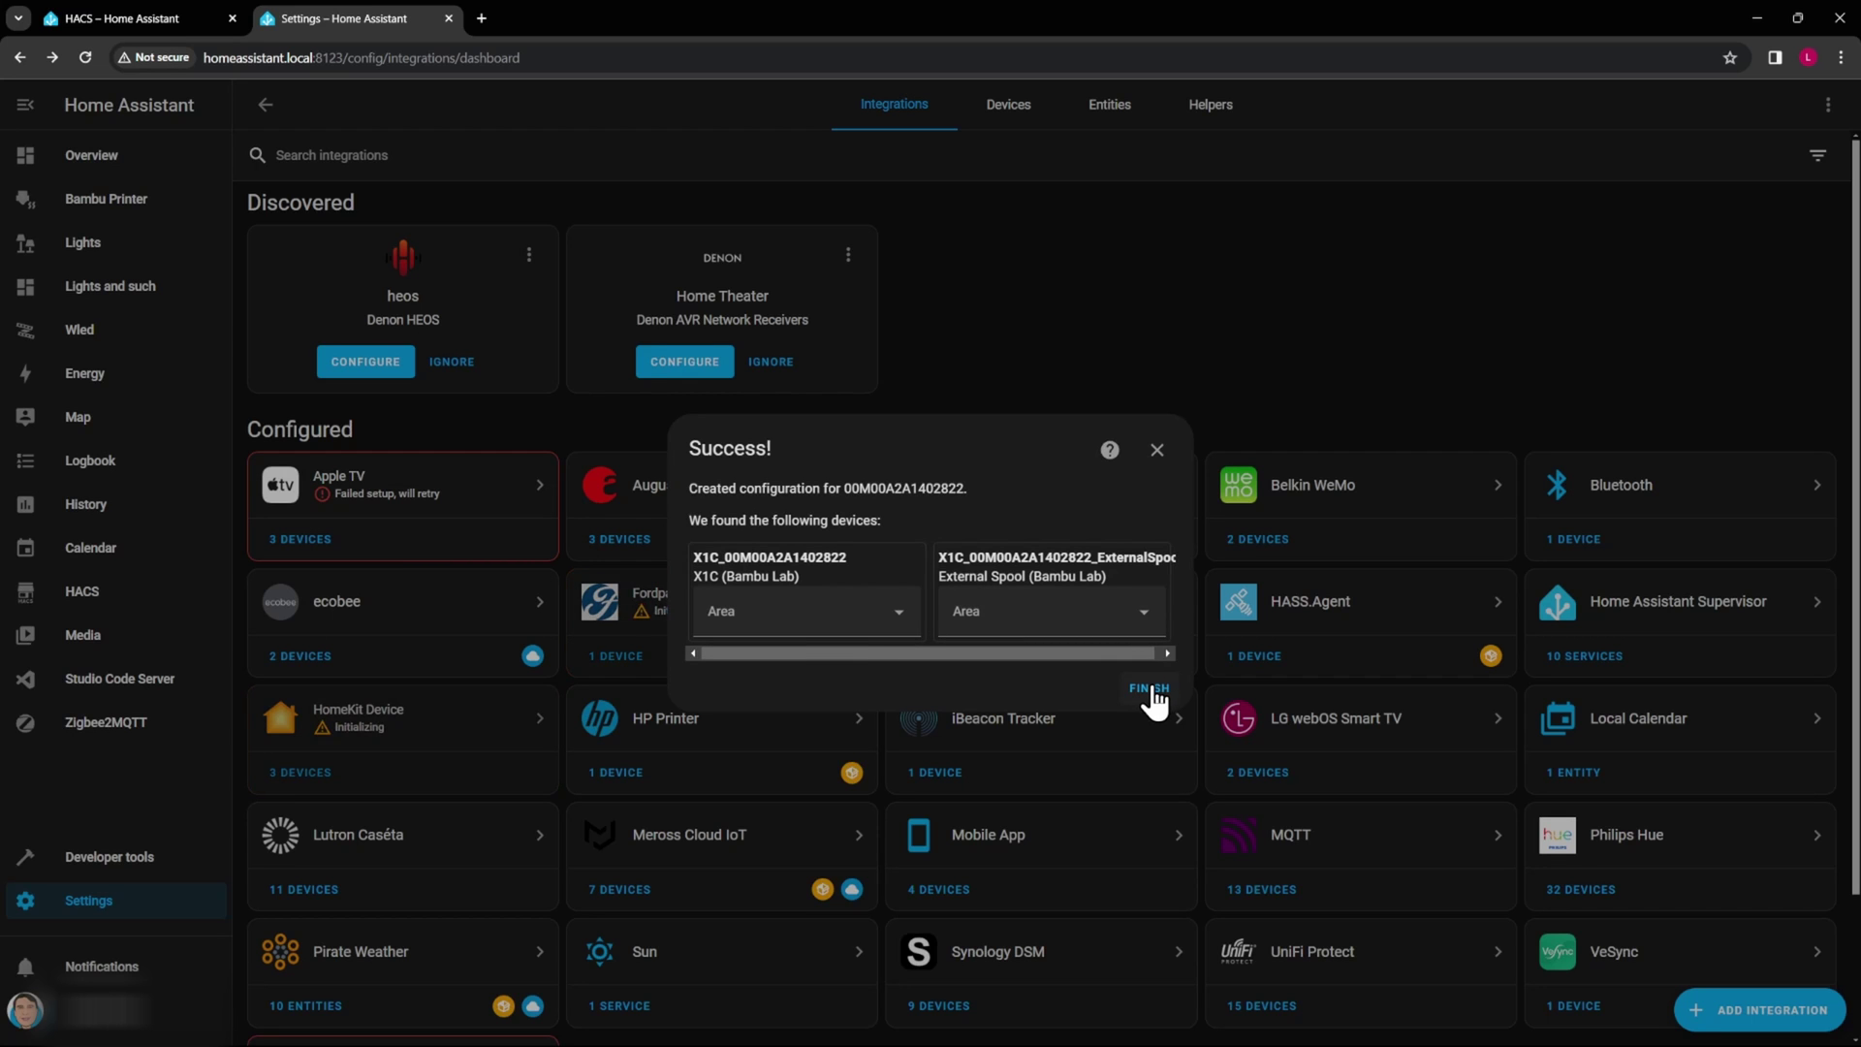
left_click(1151, 690)
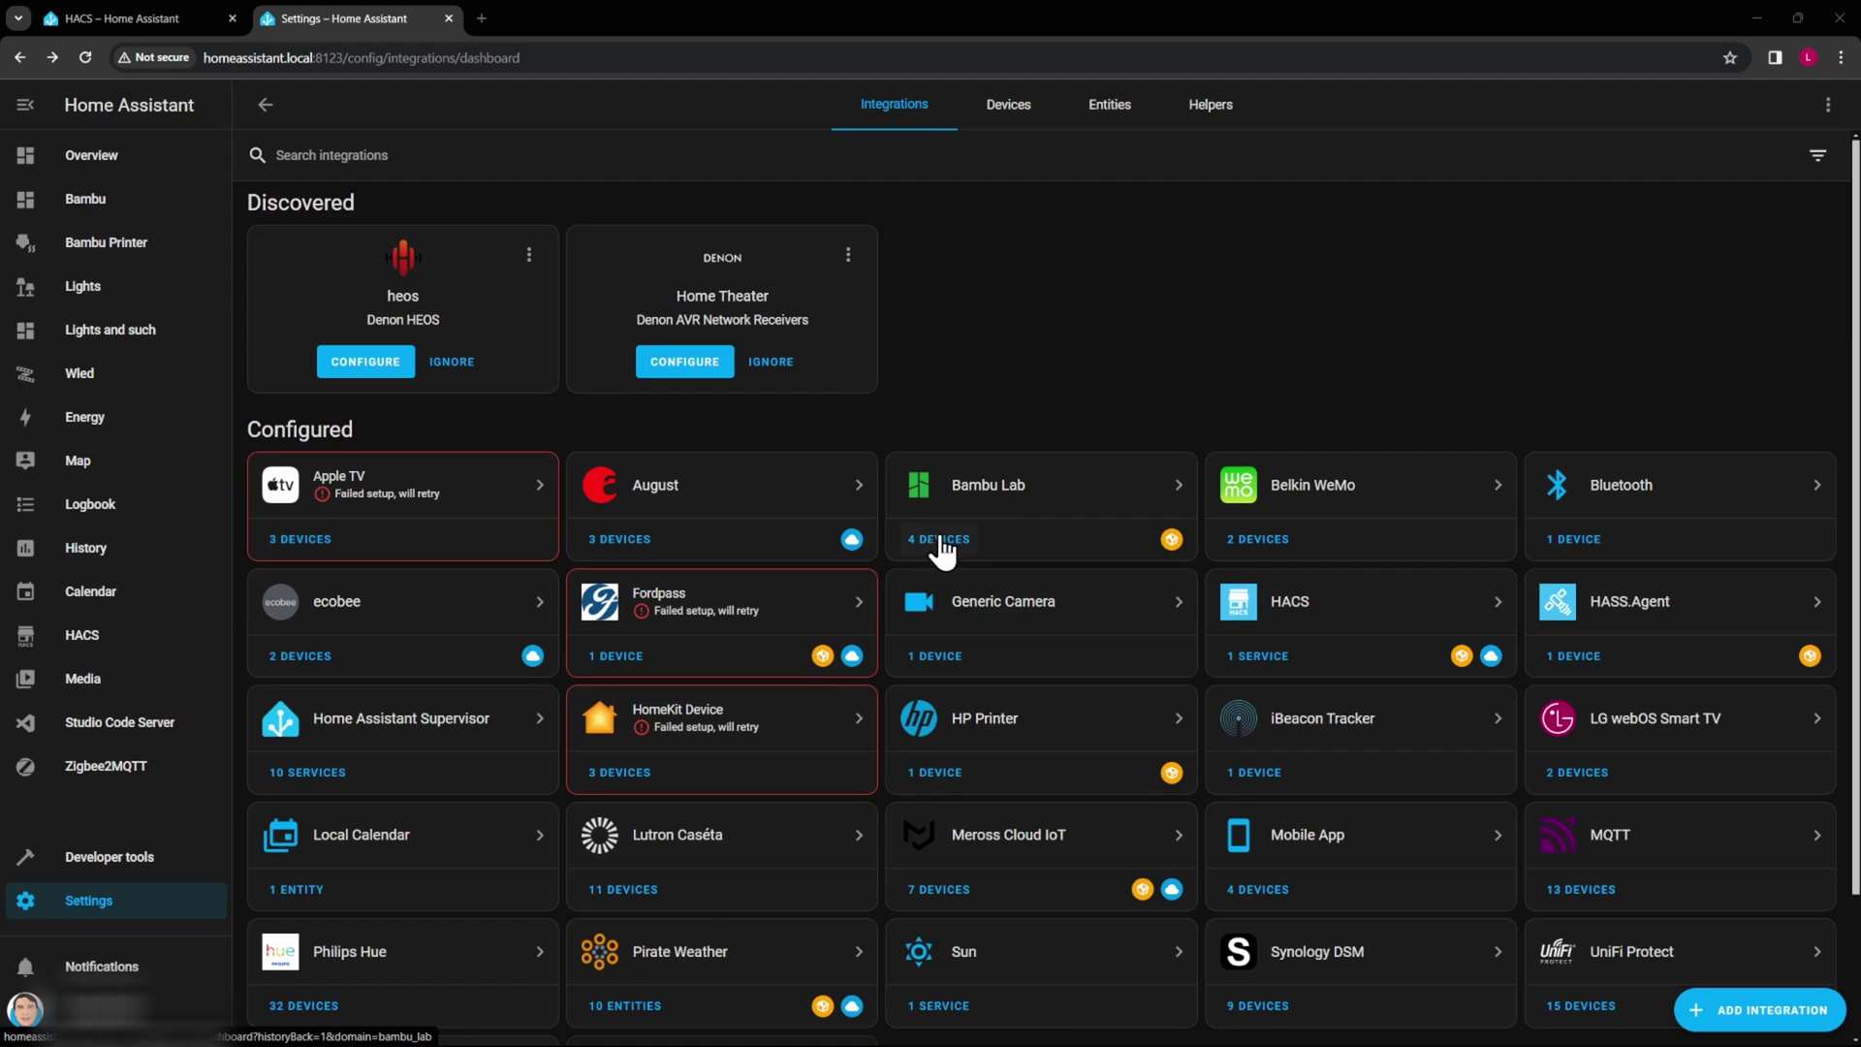
Open the X1C printer's device page from the Bambu Lab integration's device list.
left_click(1027, 506)
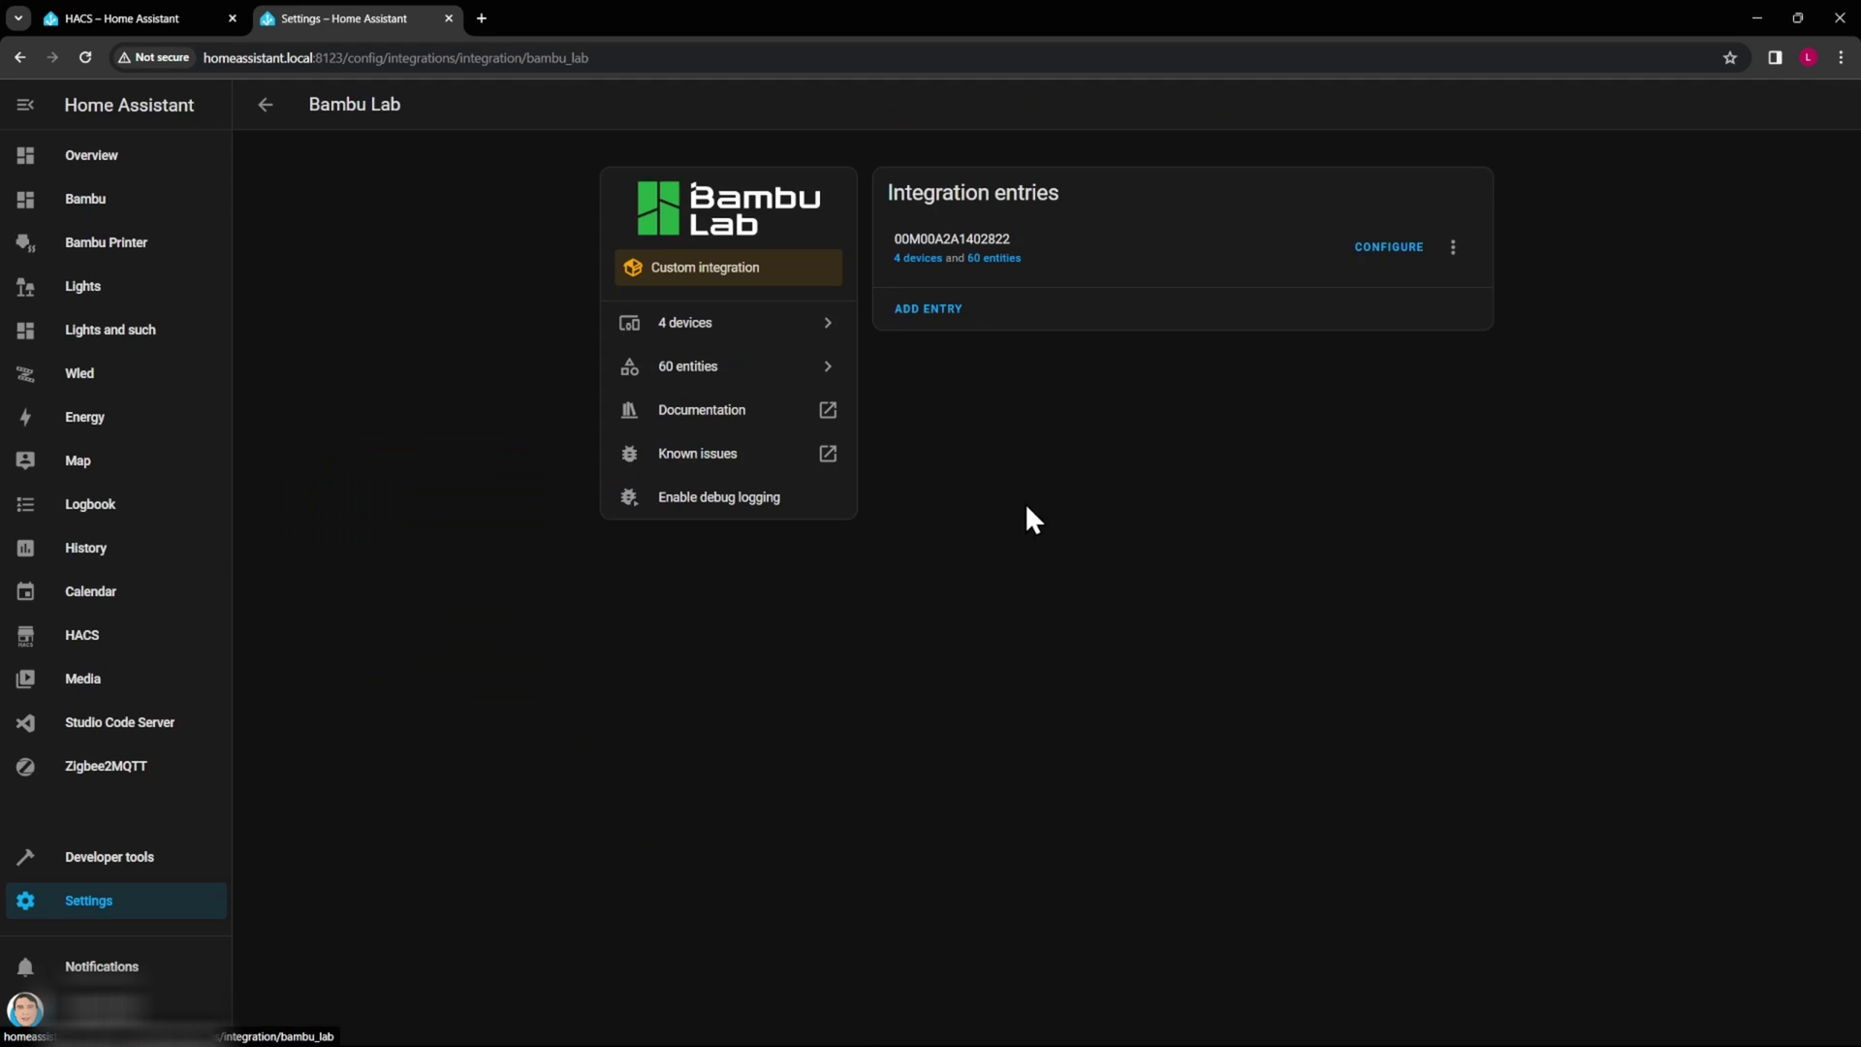
left_click(921, 260)
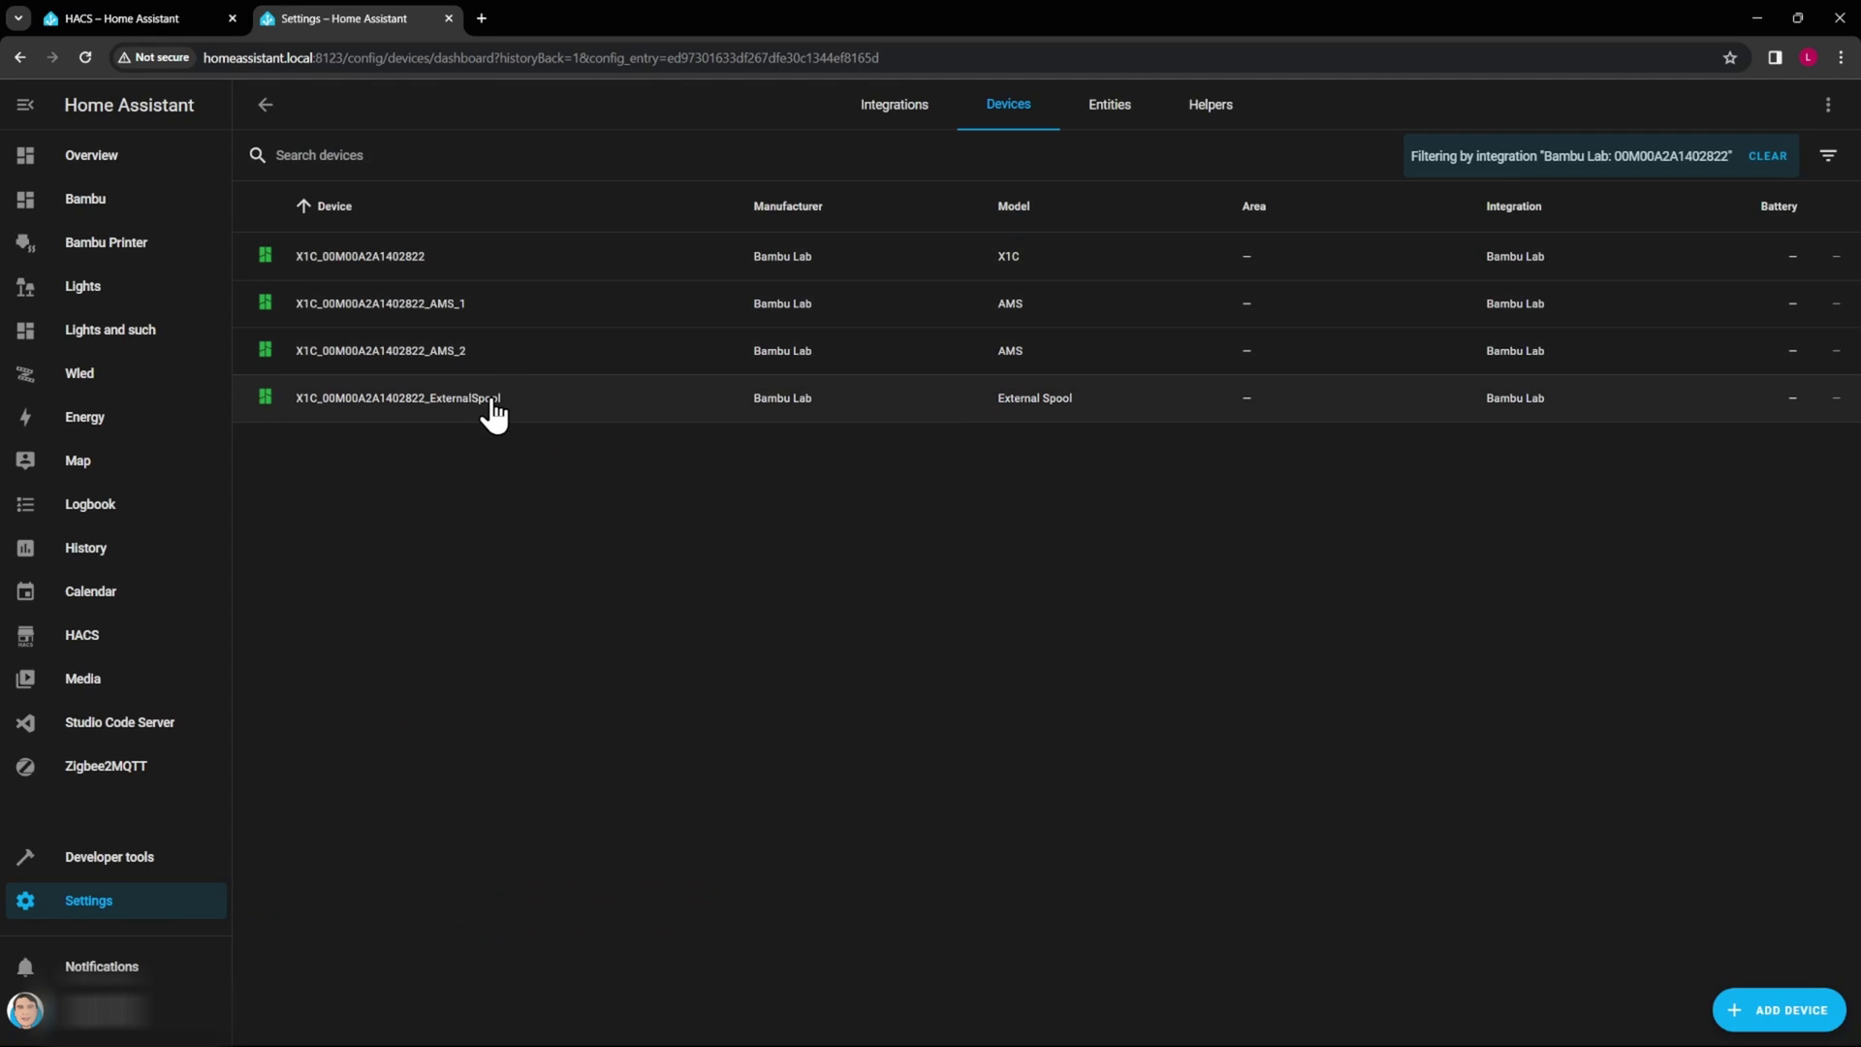
left_click(411, 258)
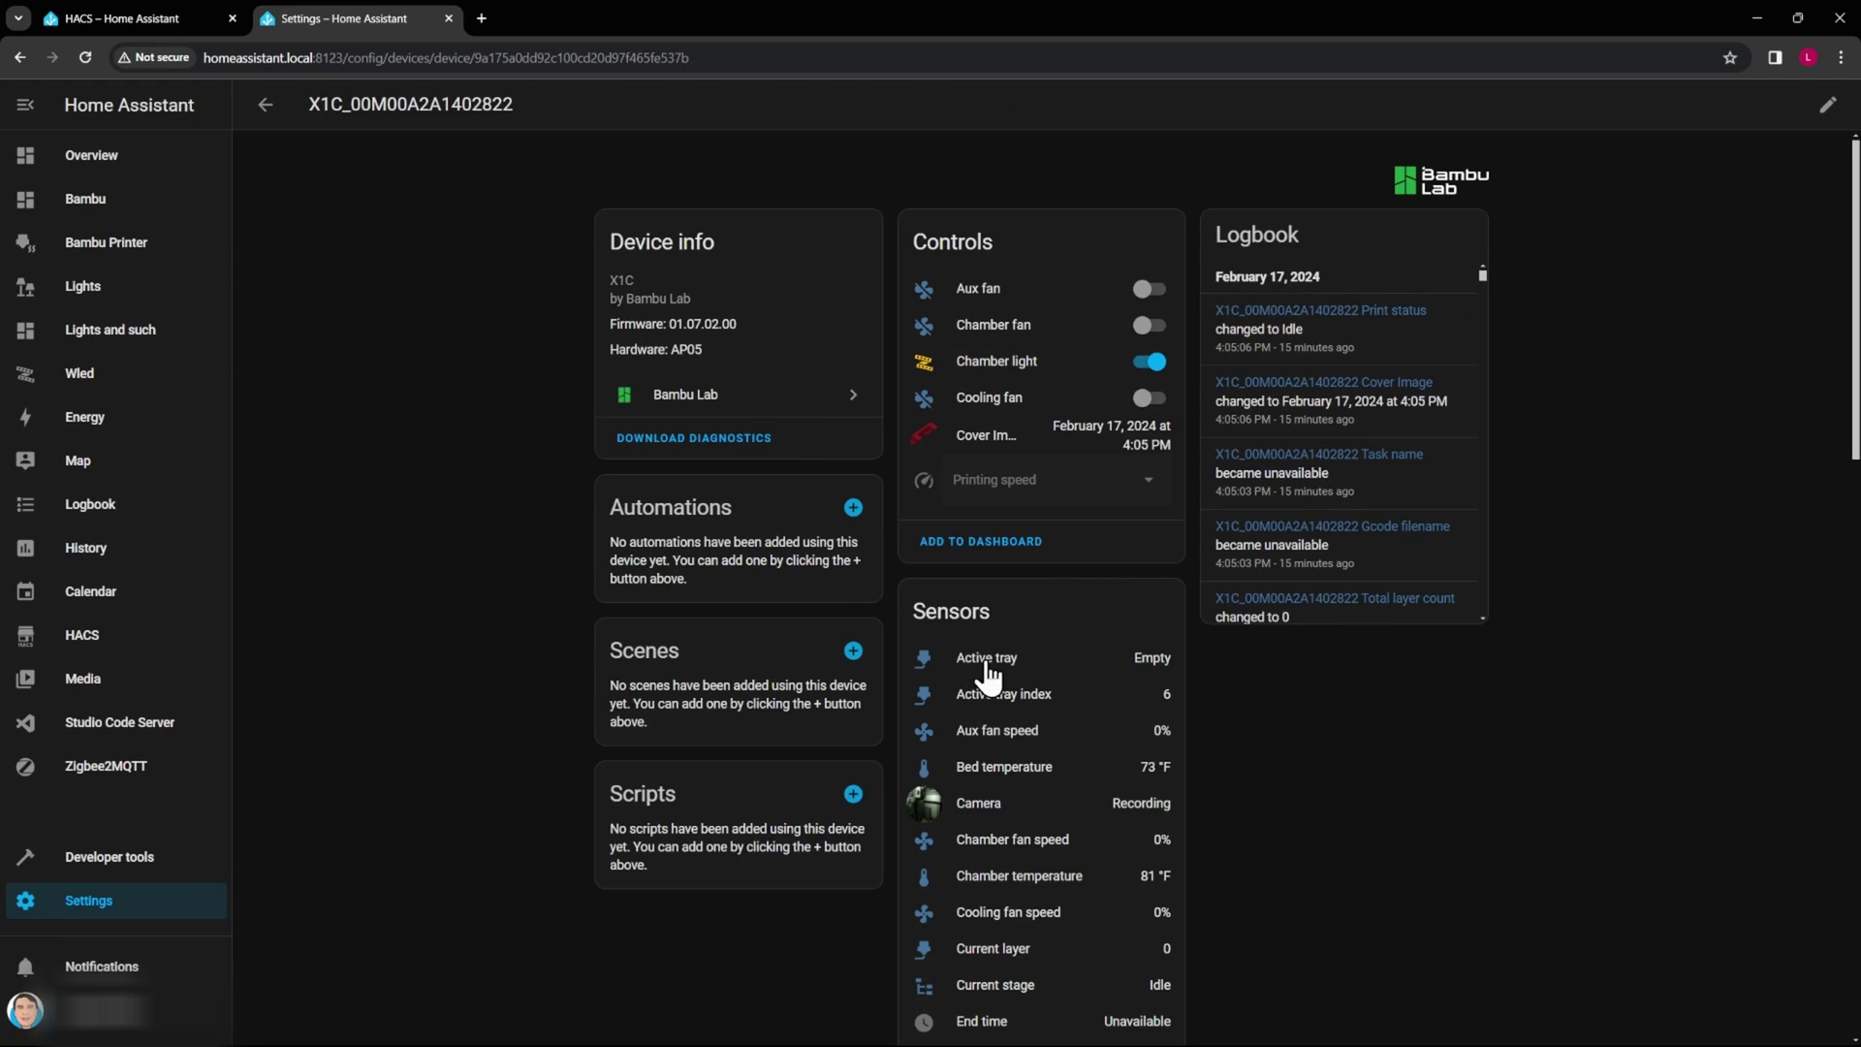
View the X1C printer's camera feed, close it and examine the printer's sensor list.
left_click(977, 807)
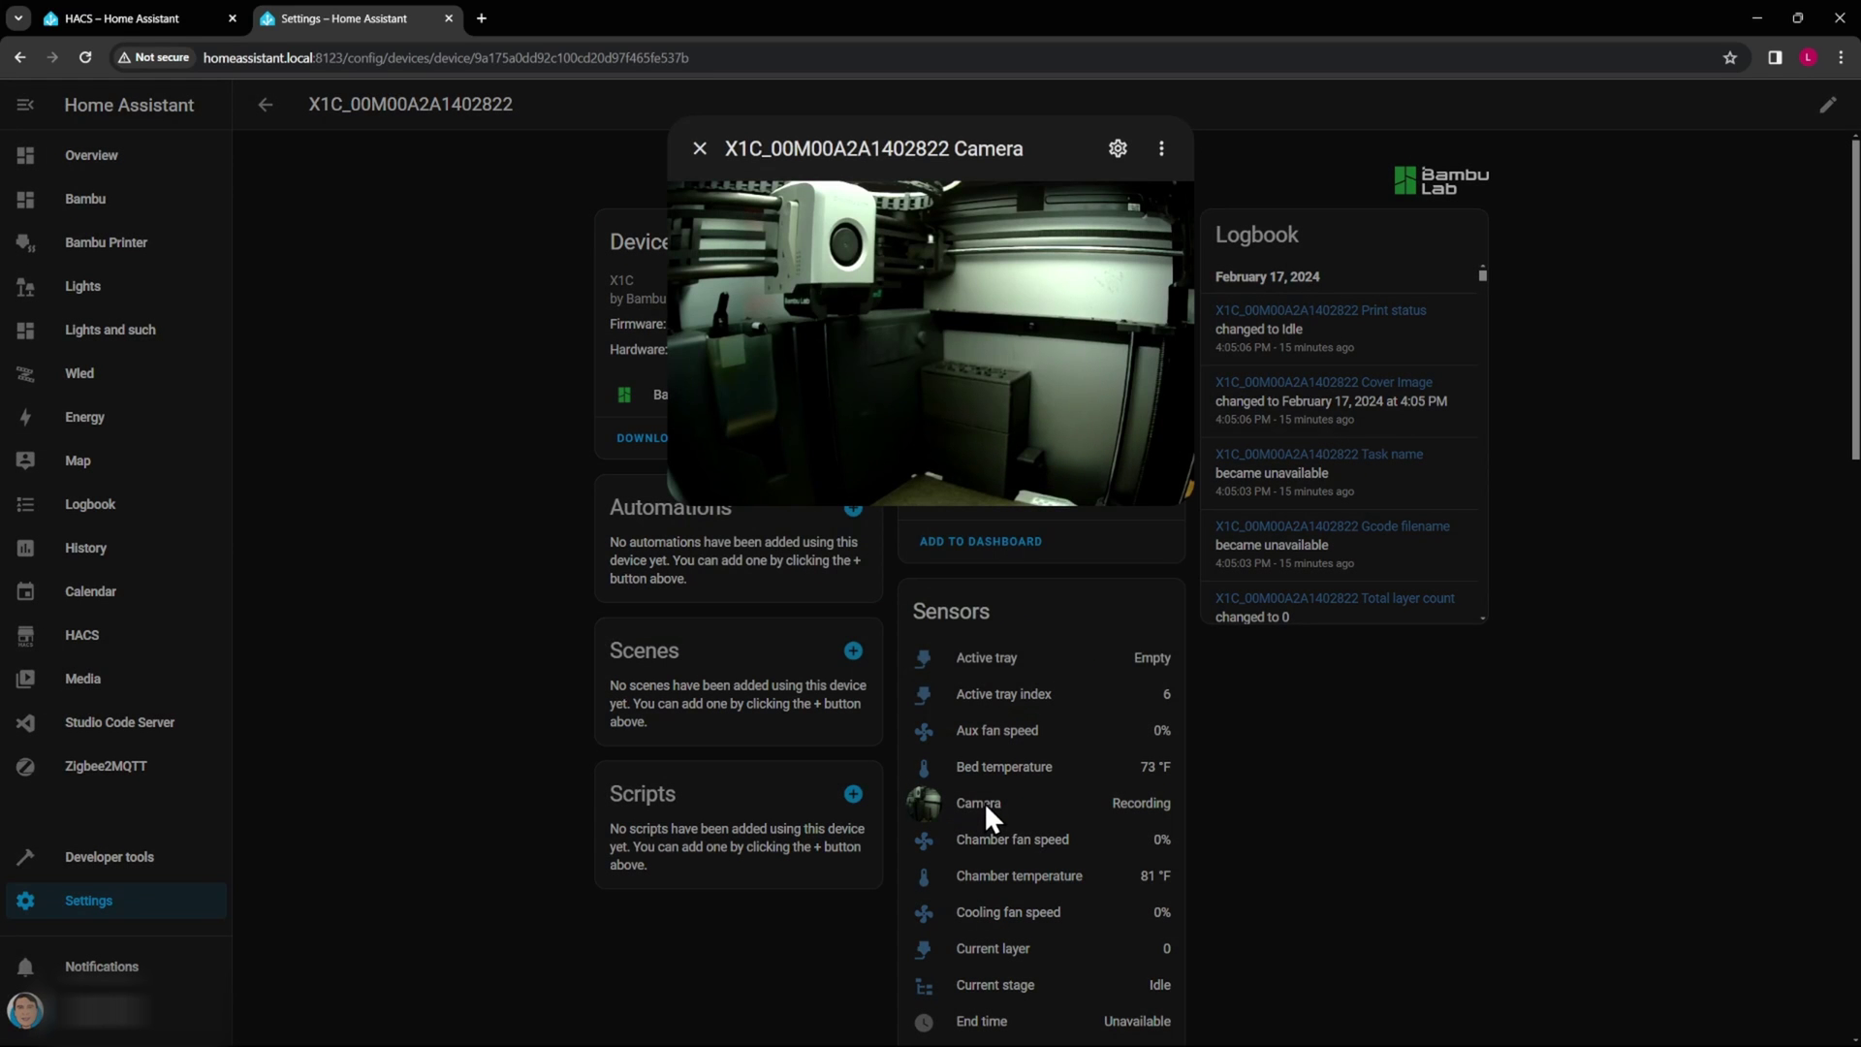
mouse_move(928, 380)
left_click(699, 149)
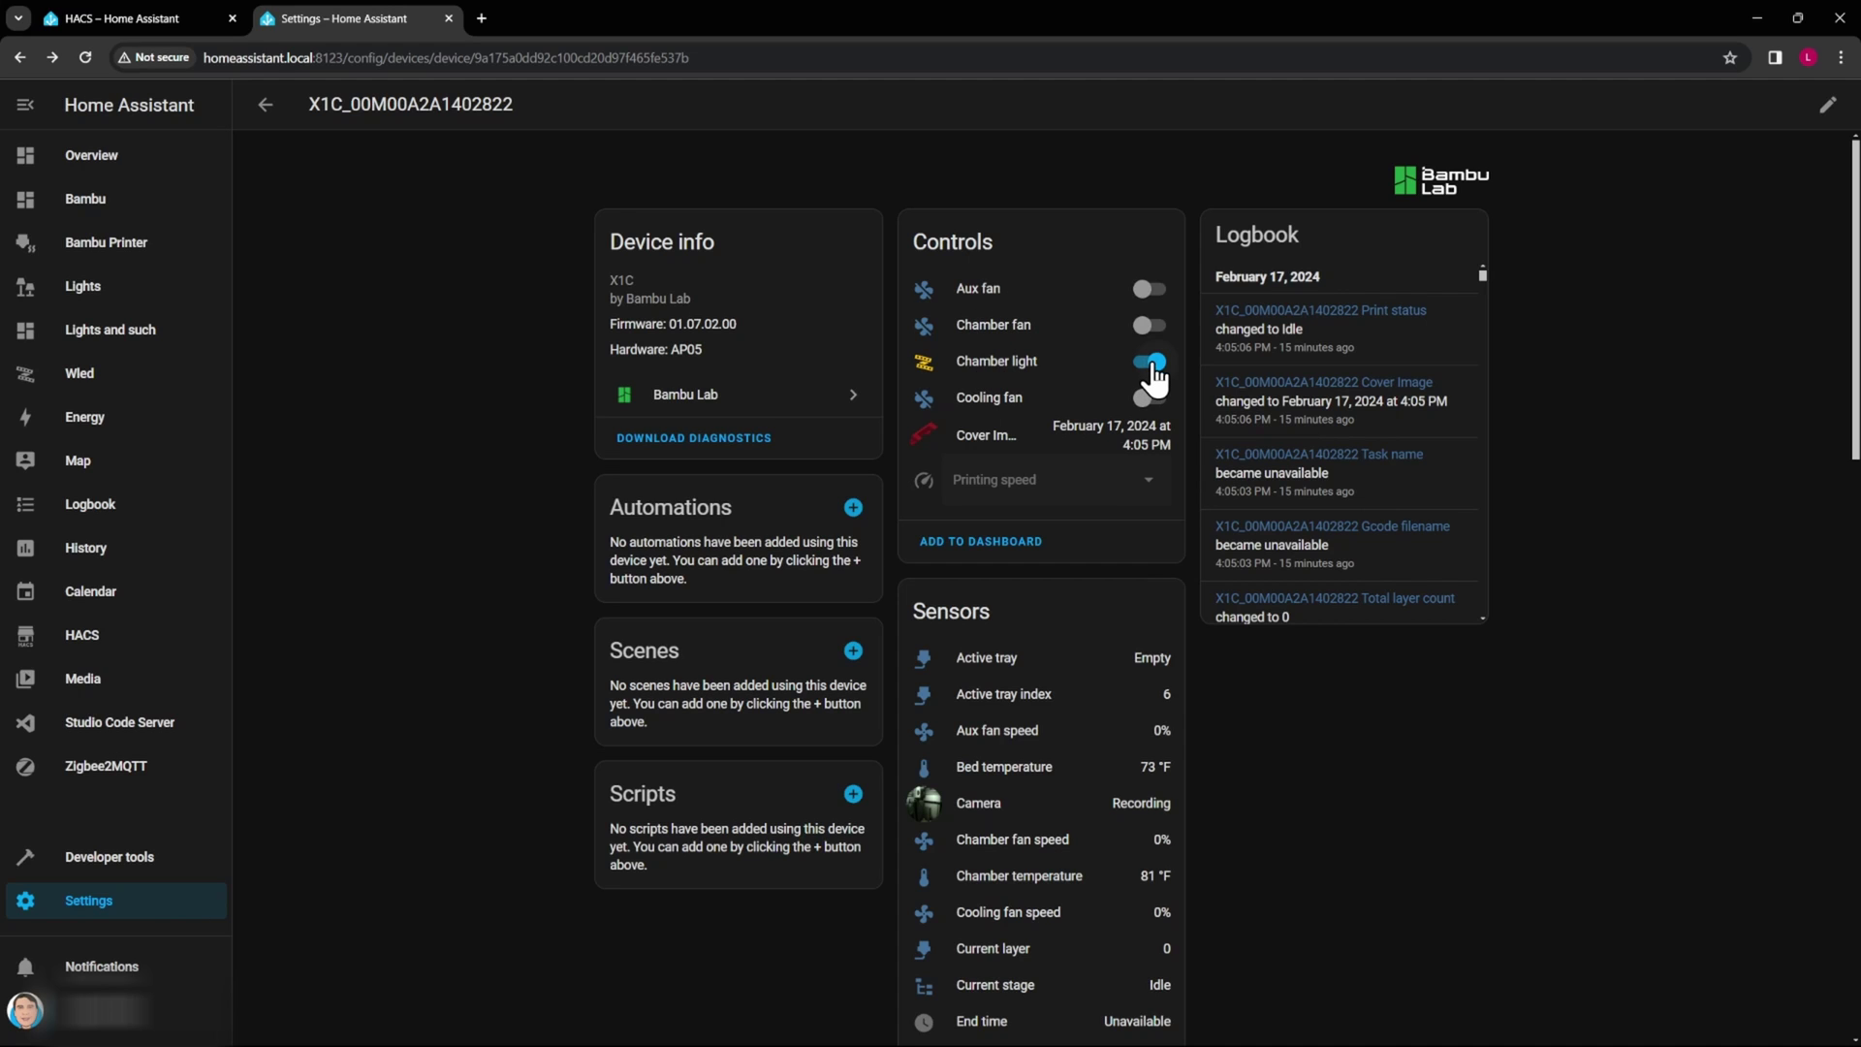
scroll(1166, 746, "down", 7)
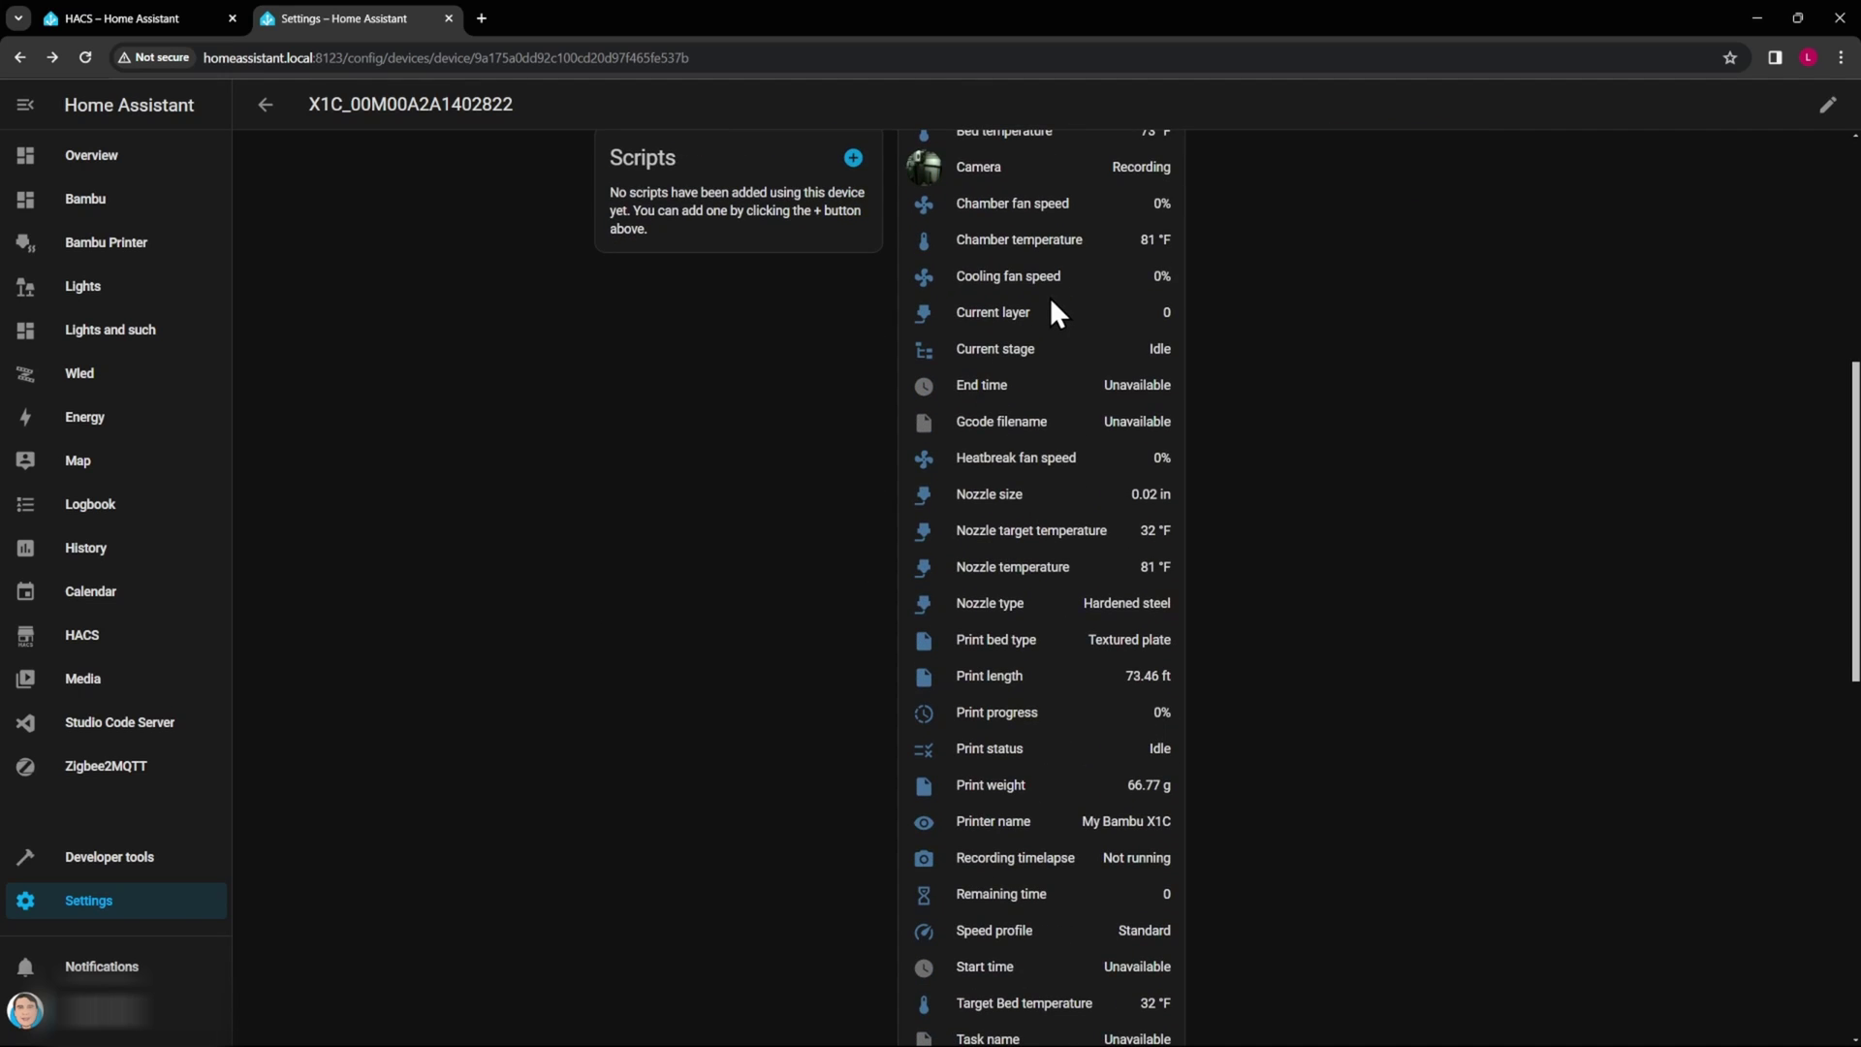
scroll(1067, 315, "up", 2)
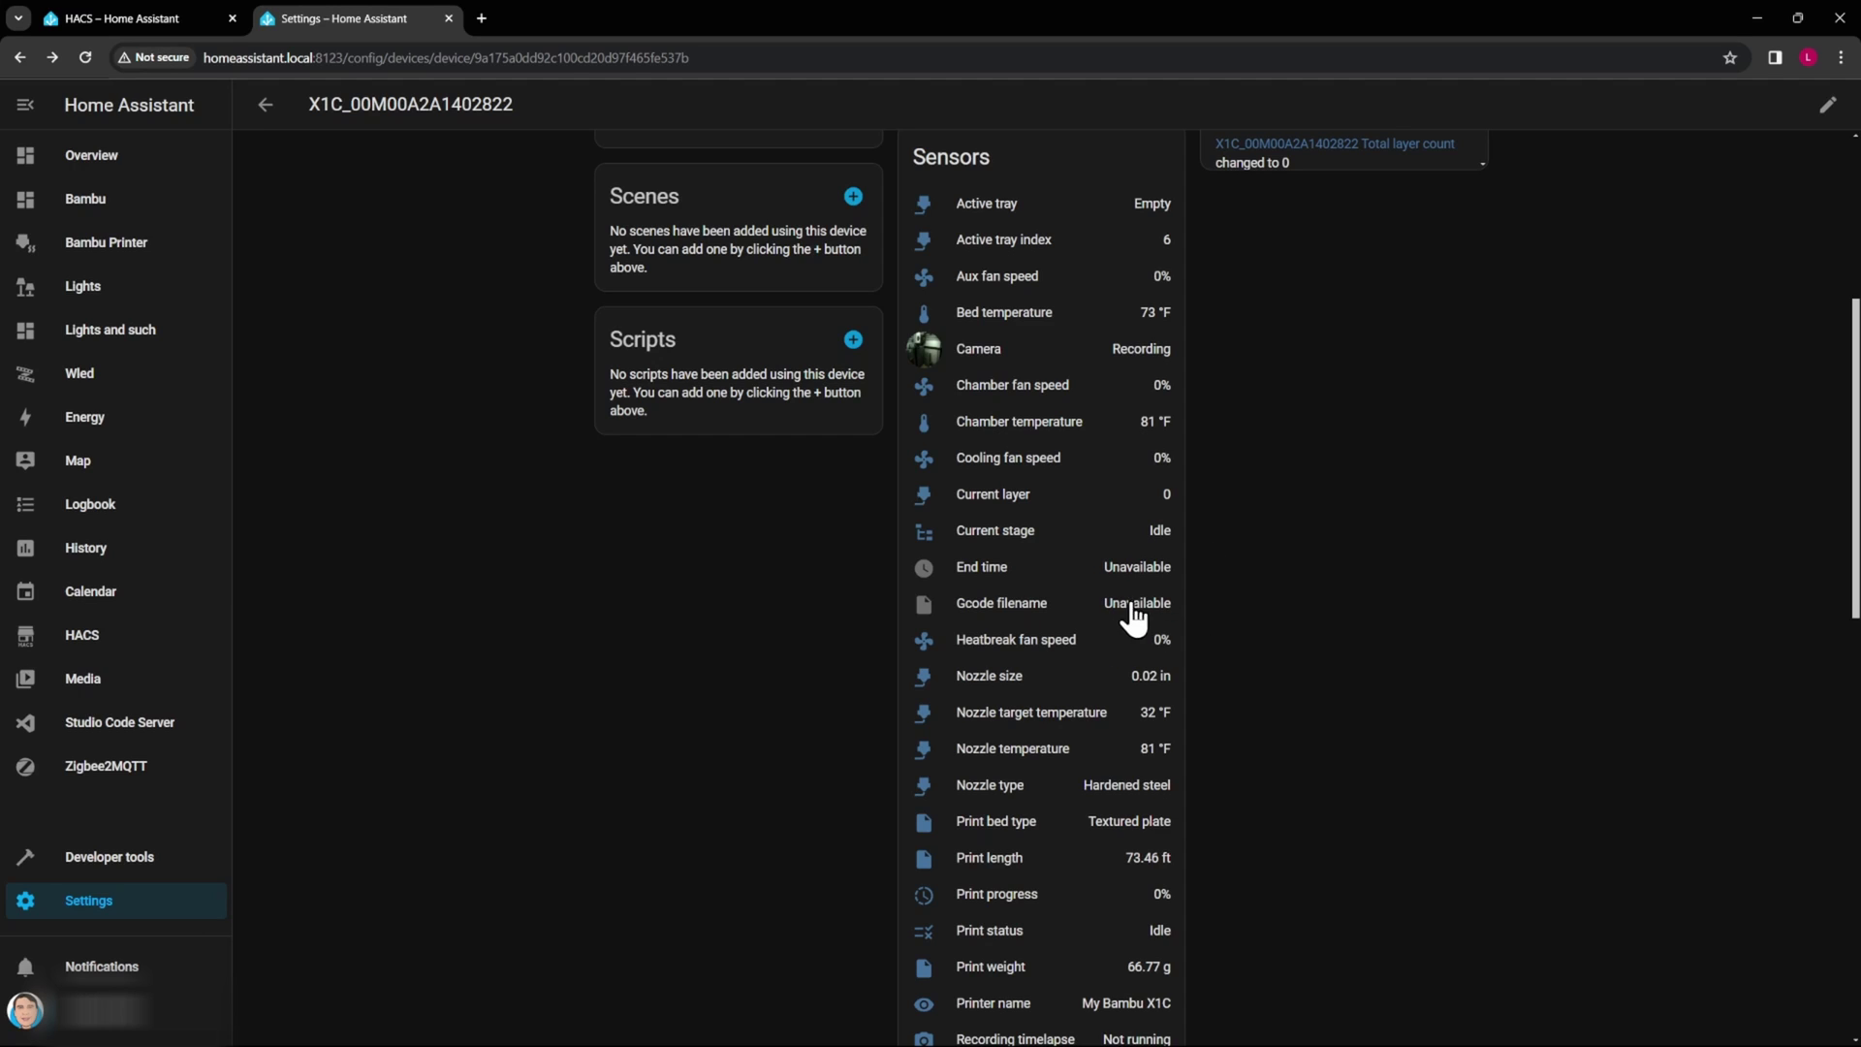
Examine the rest of the X1C printer's sensors, its configuration and diagnostic entries, and its connected devices.
scroll(1318, 648, "down", 1)
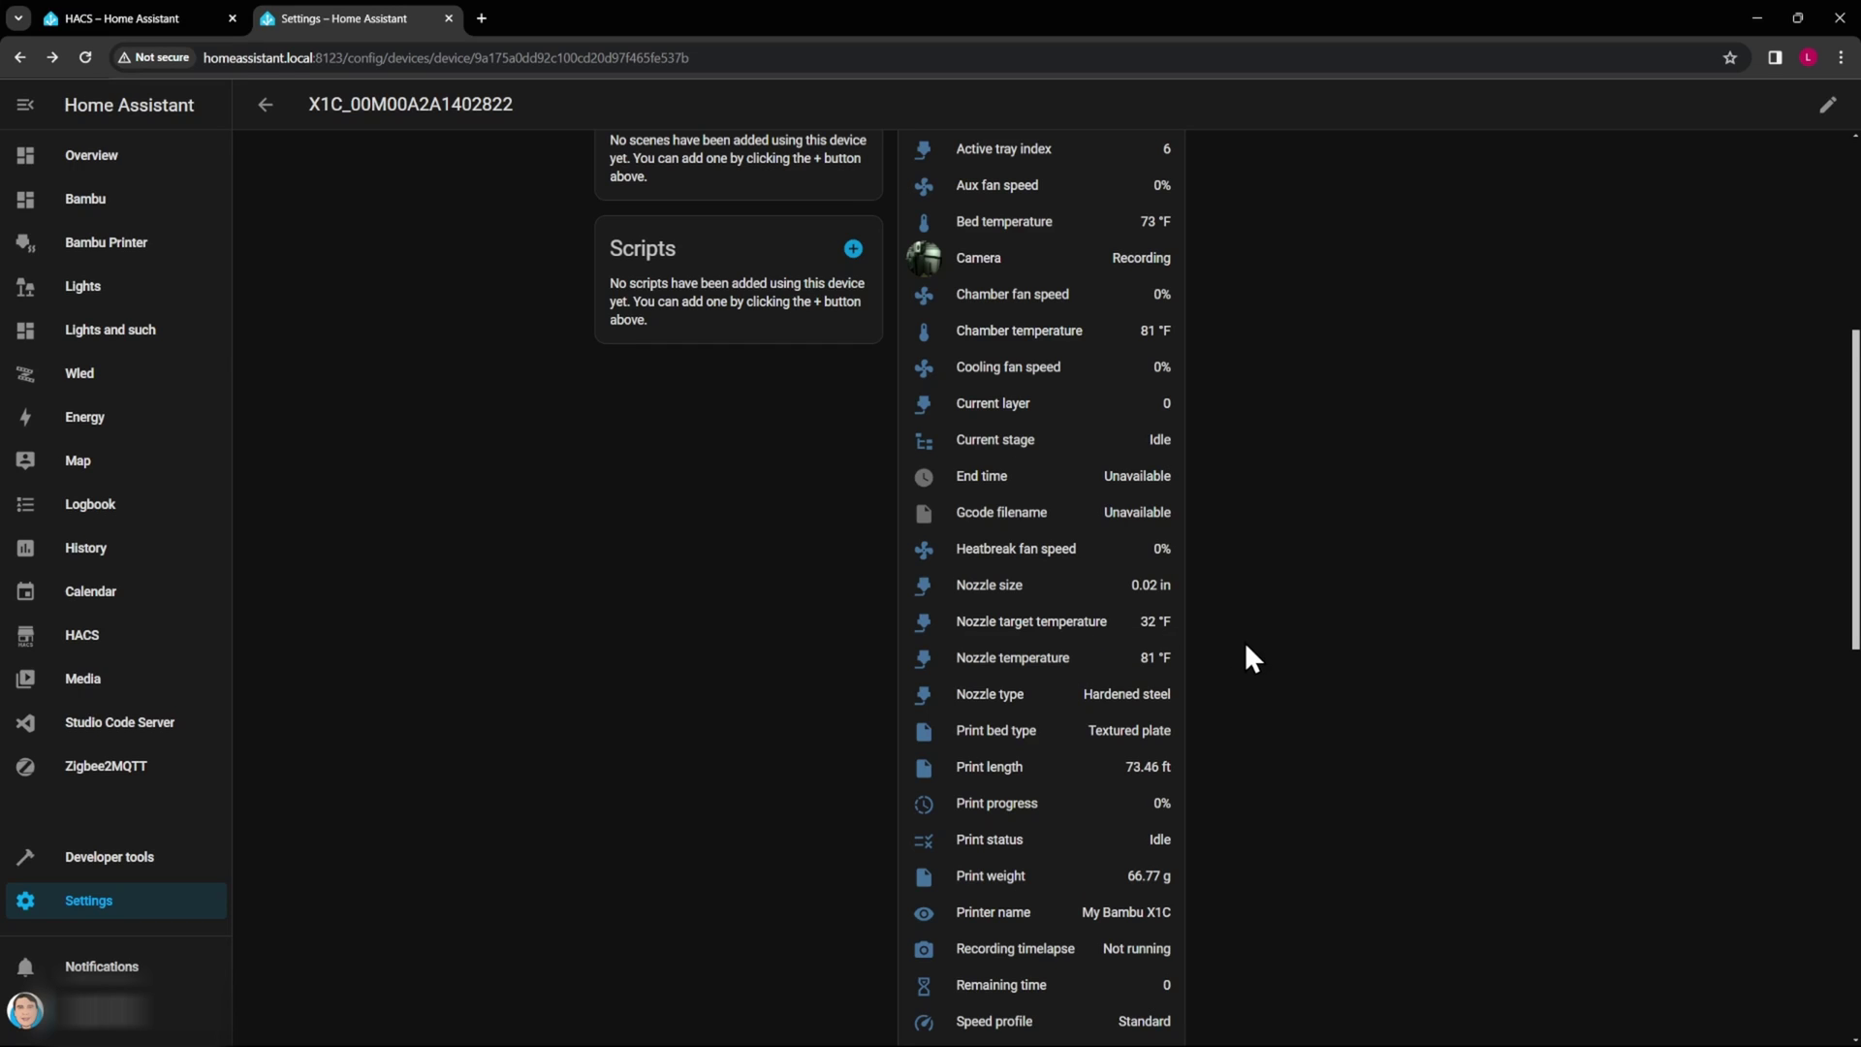
scroll(1246, 646, "down", 1)
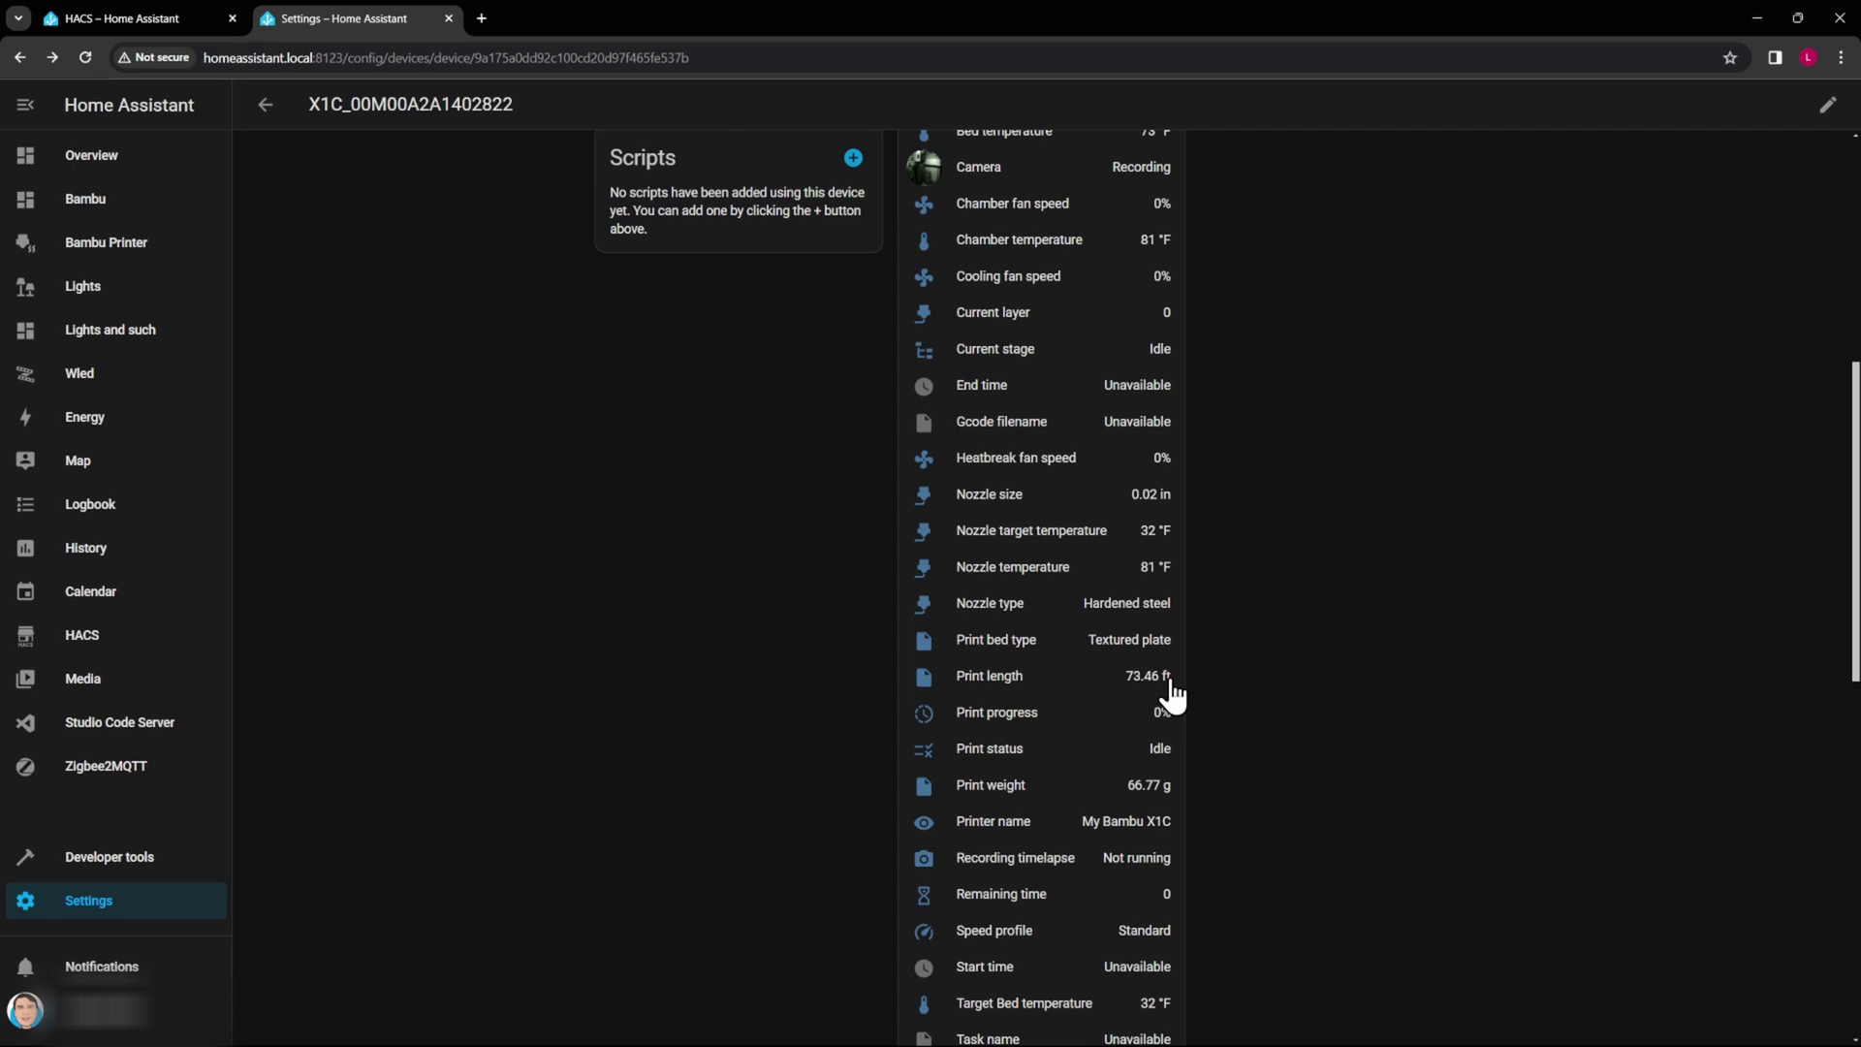
scroll(1168, 690, "down", 1)
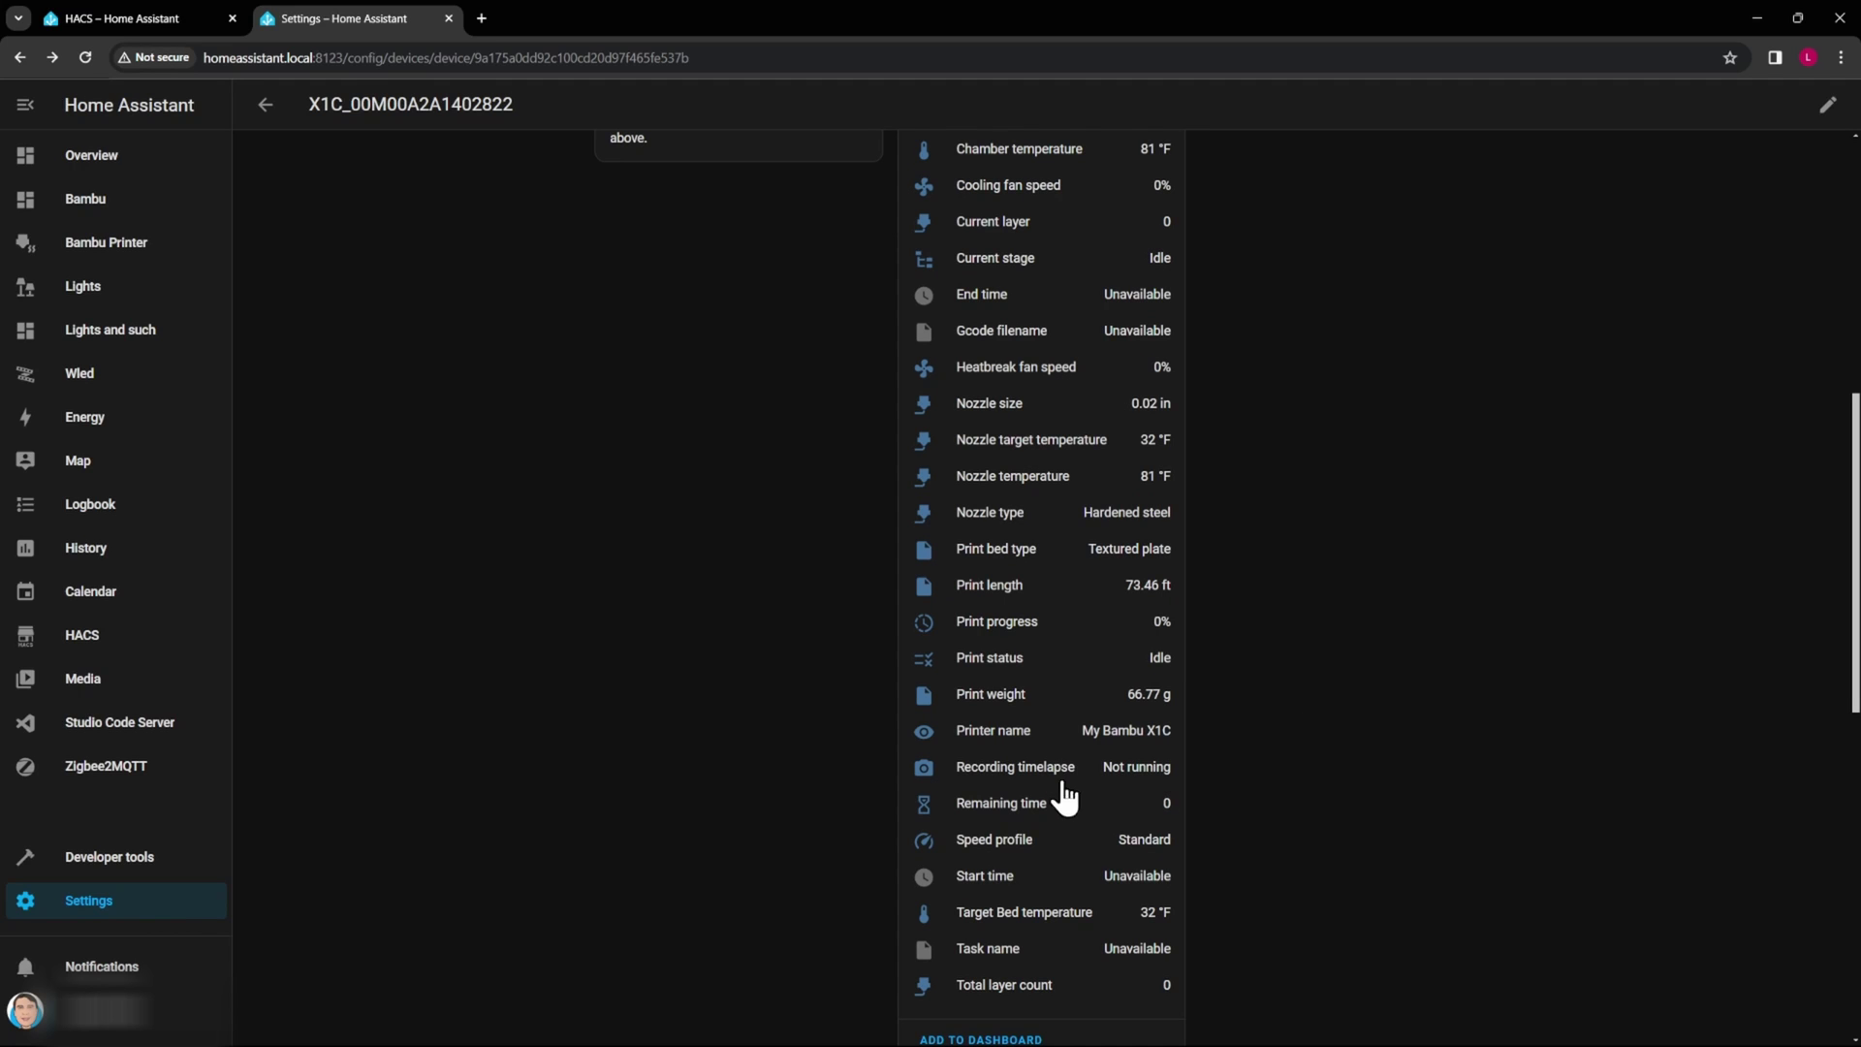
scroll(1163, 853, "down", 2)
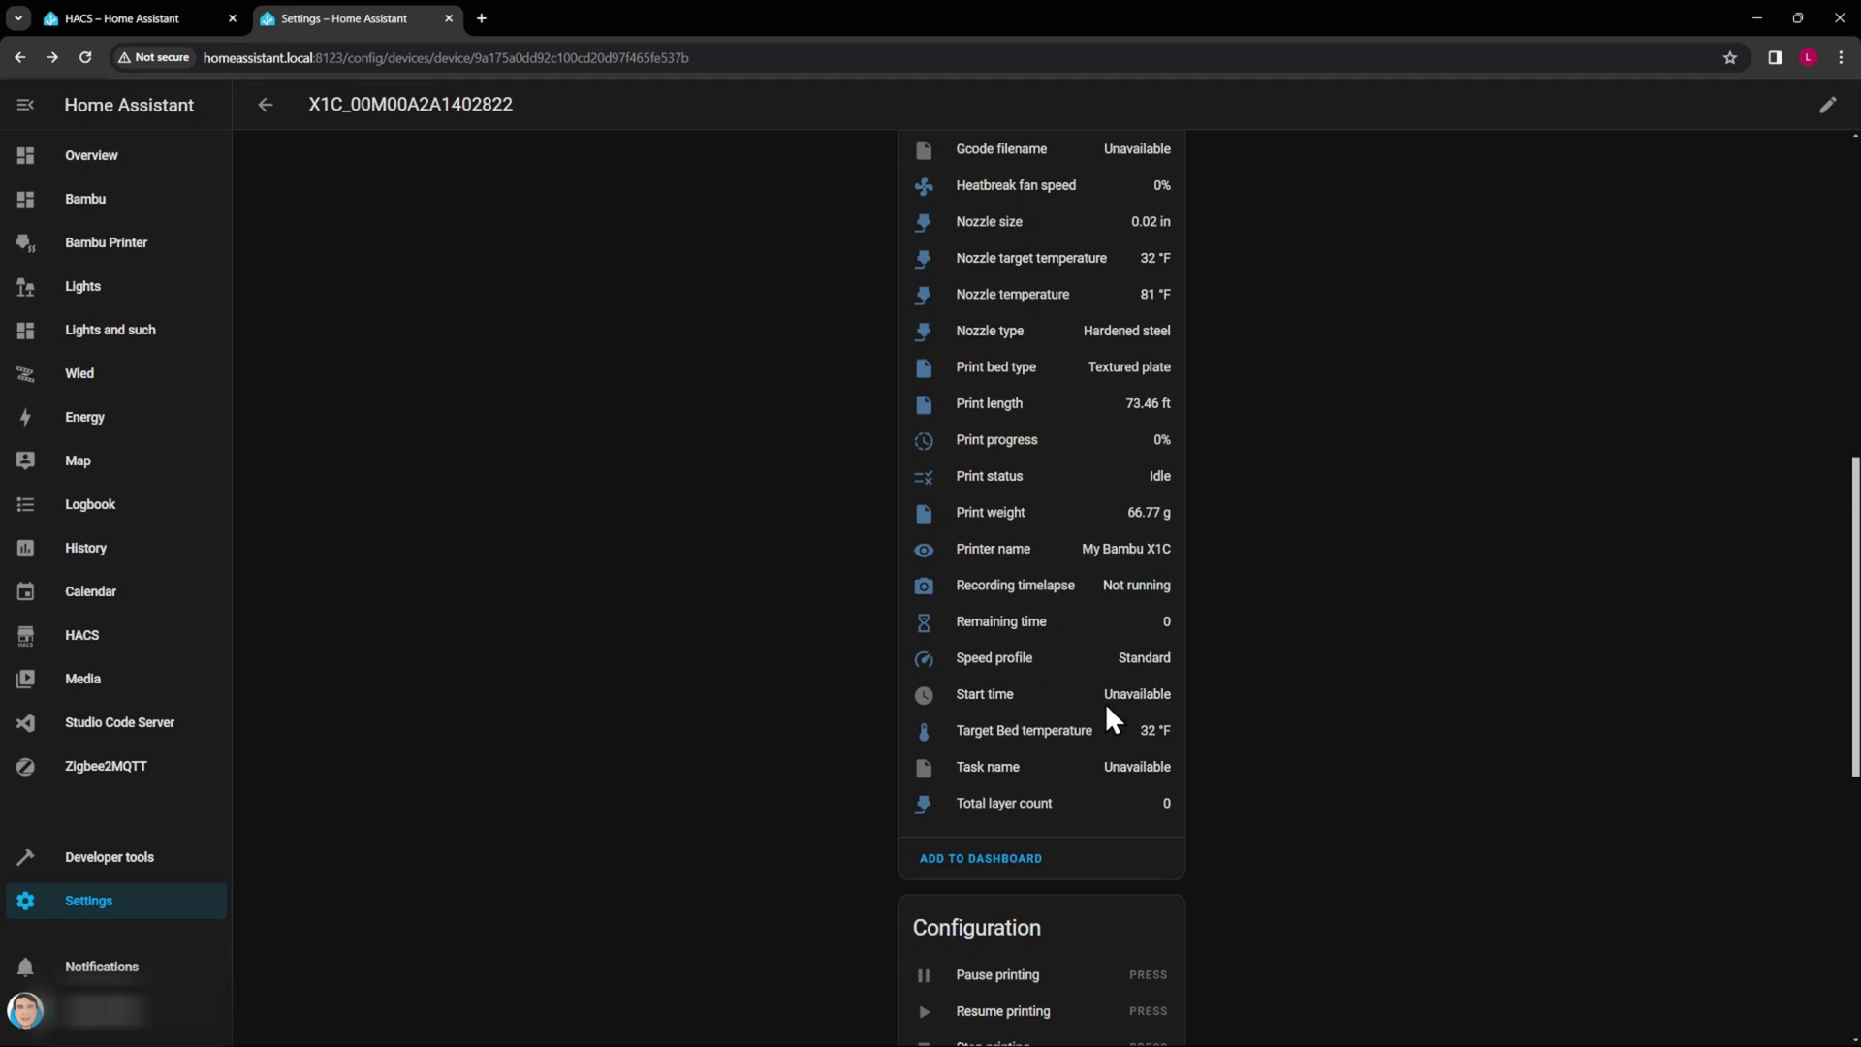
scroll(1112, 727, "down", 3)
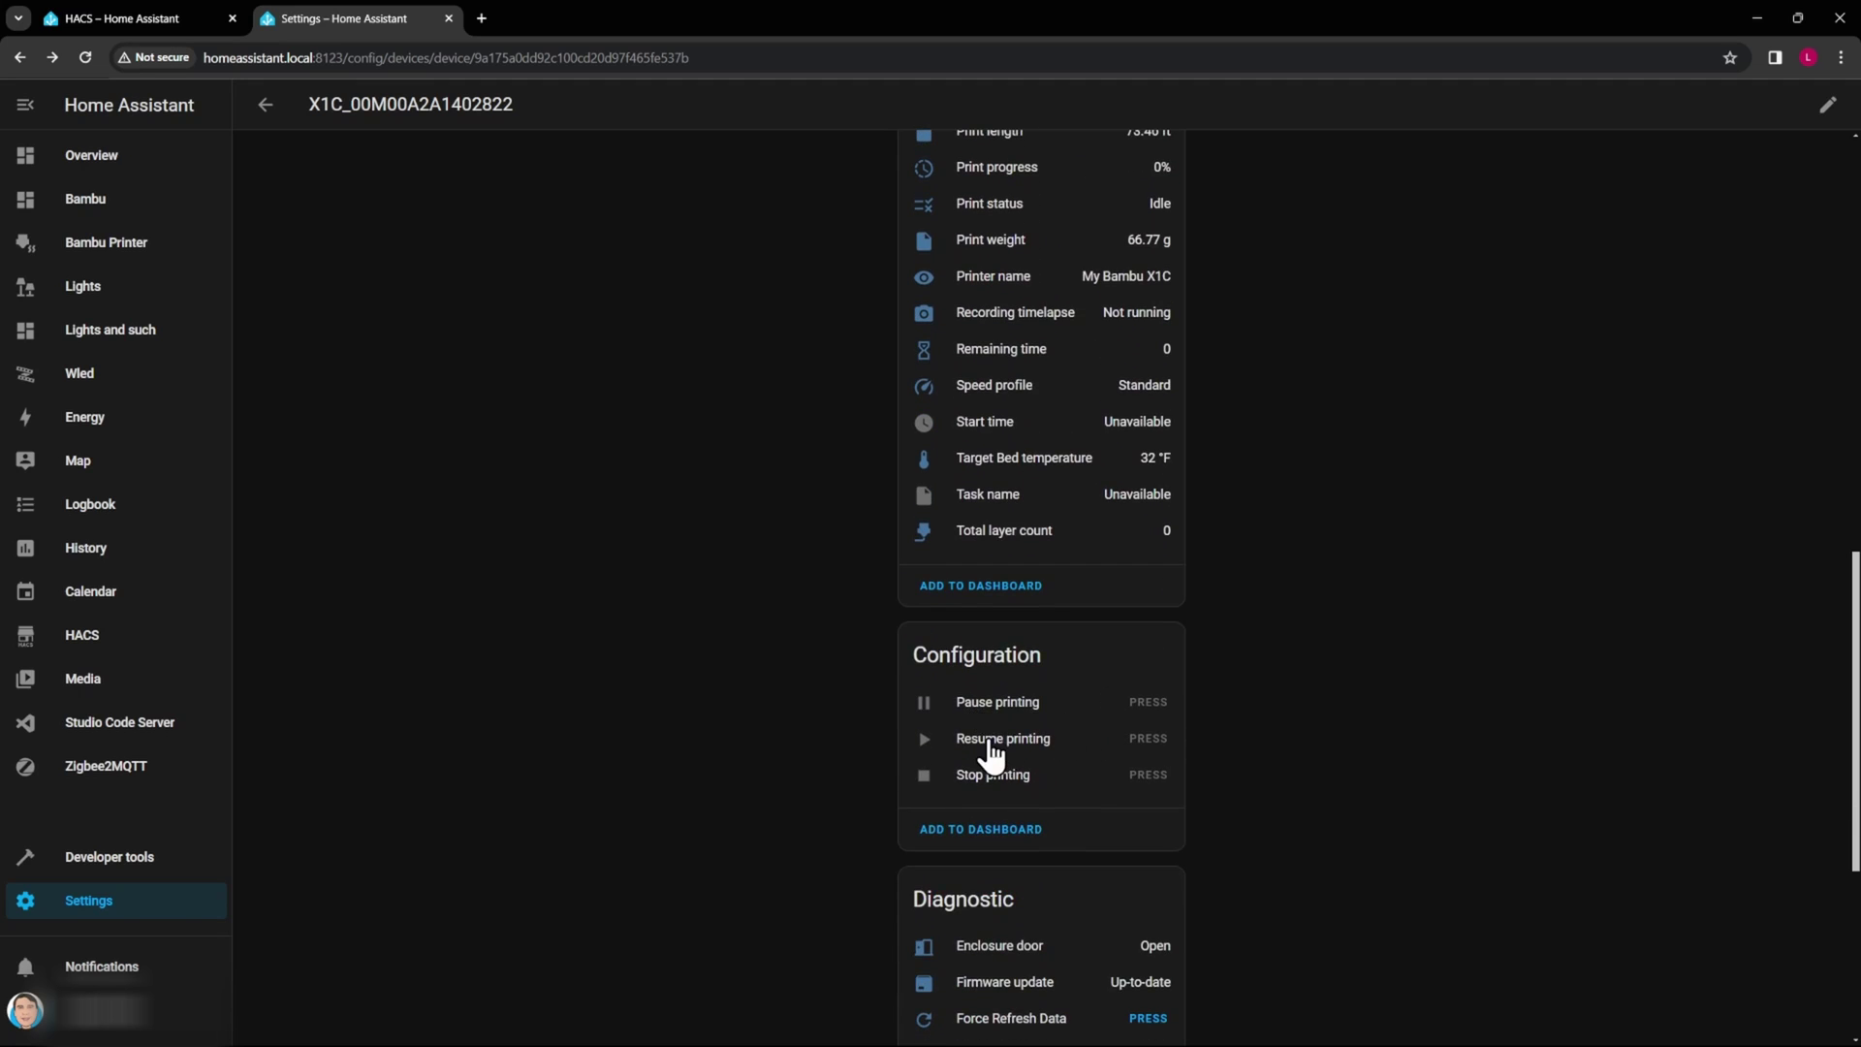
scroll(1145, 781, "down", 2)
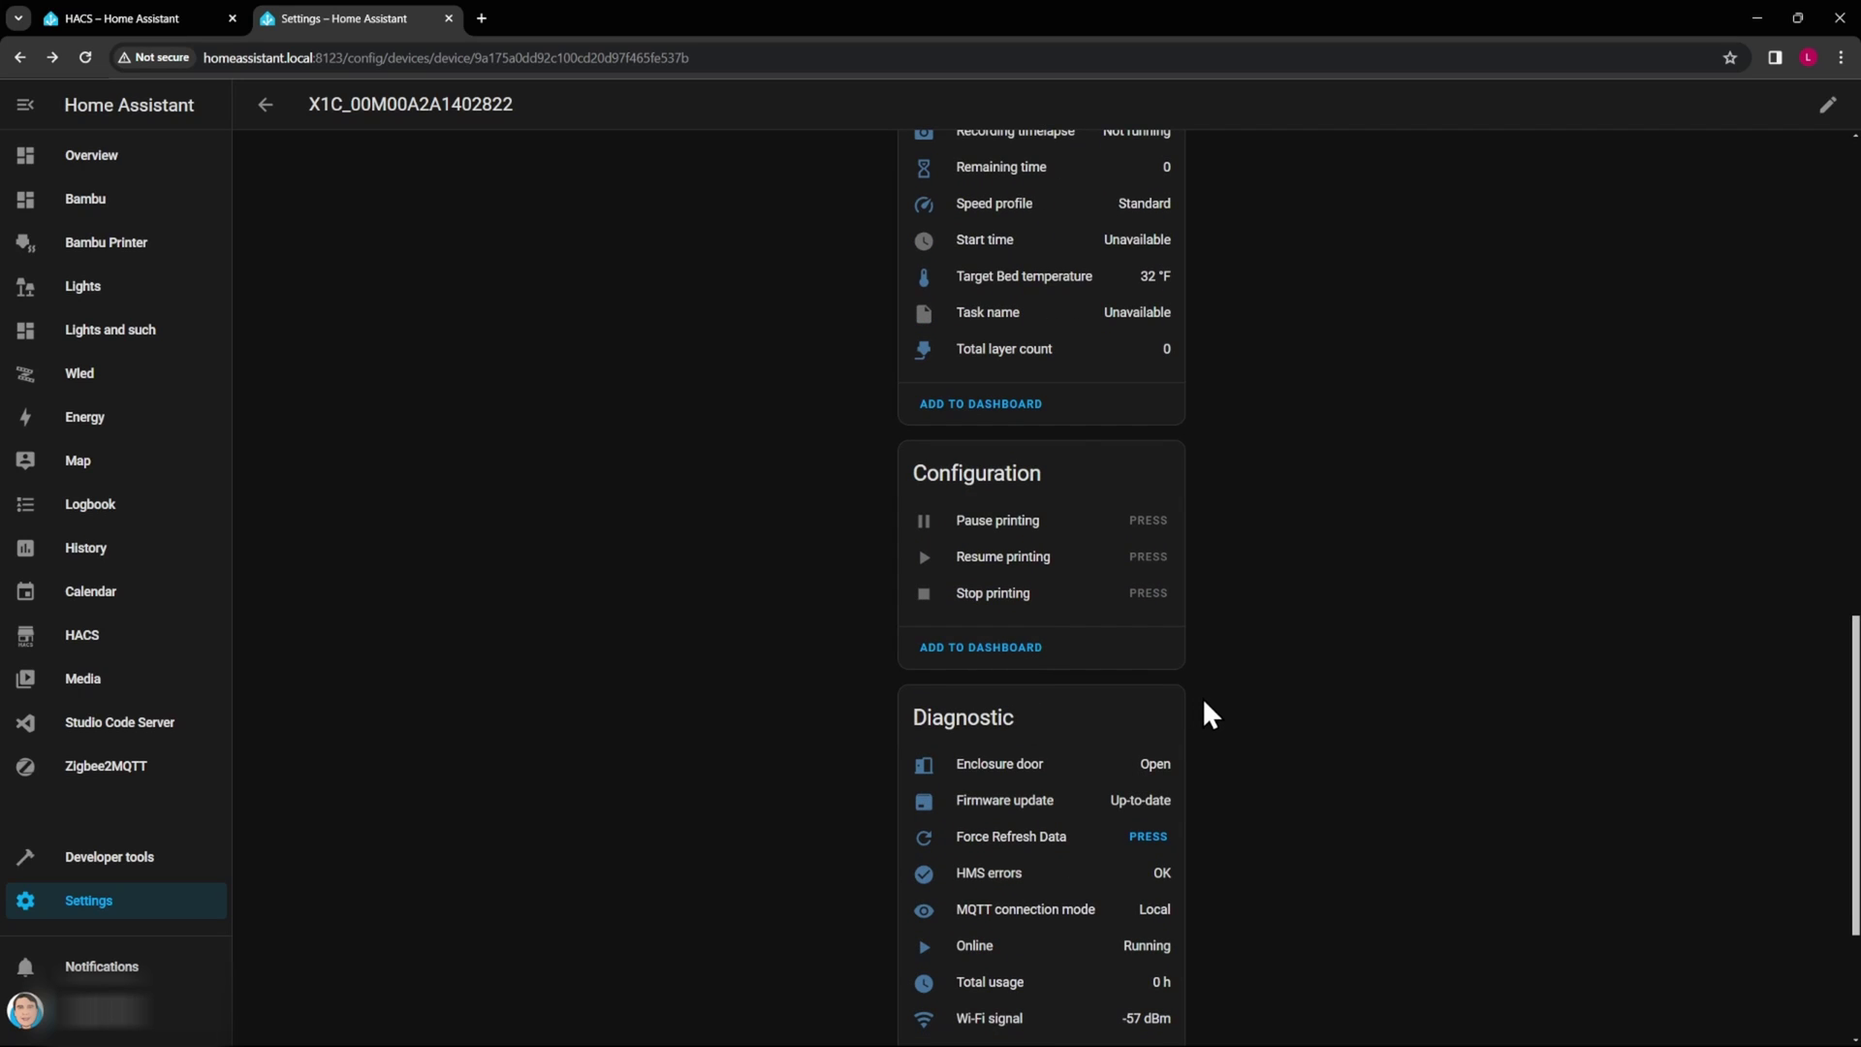
scroll(1209, 714, "down", 2)
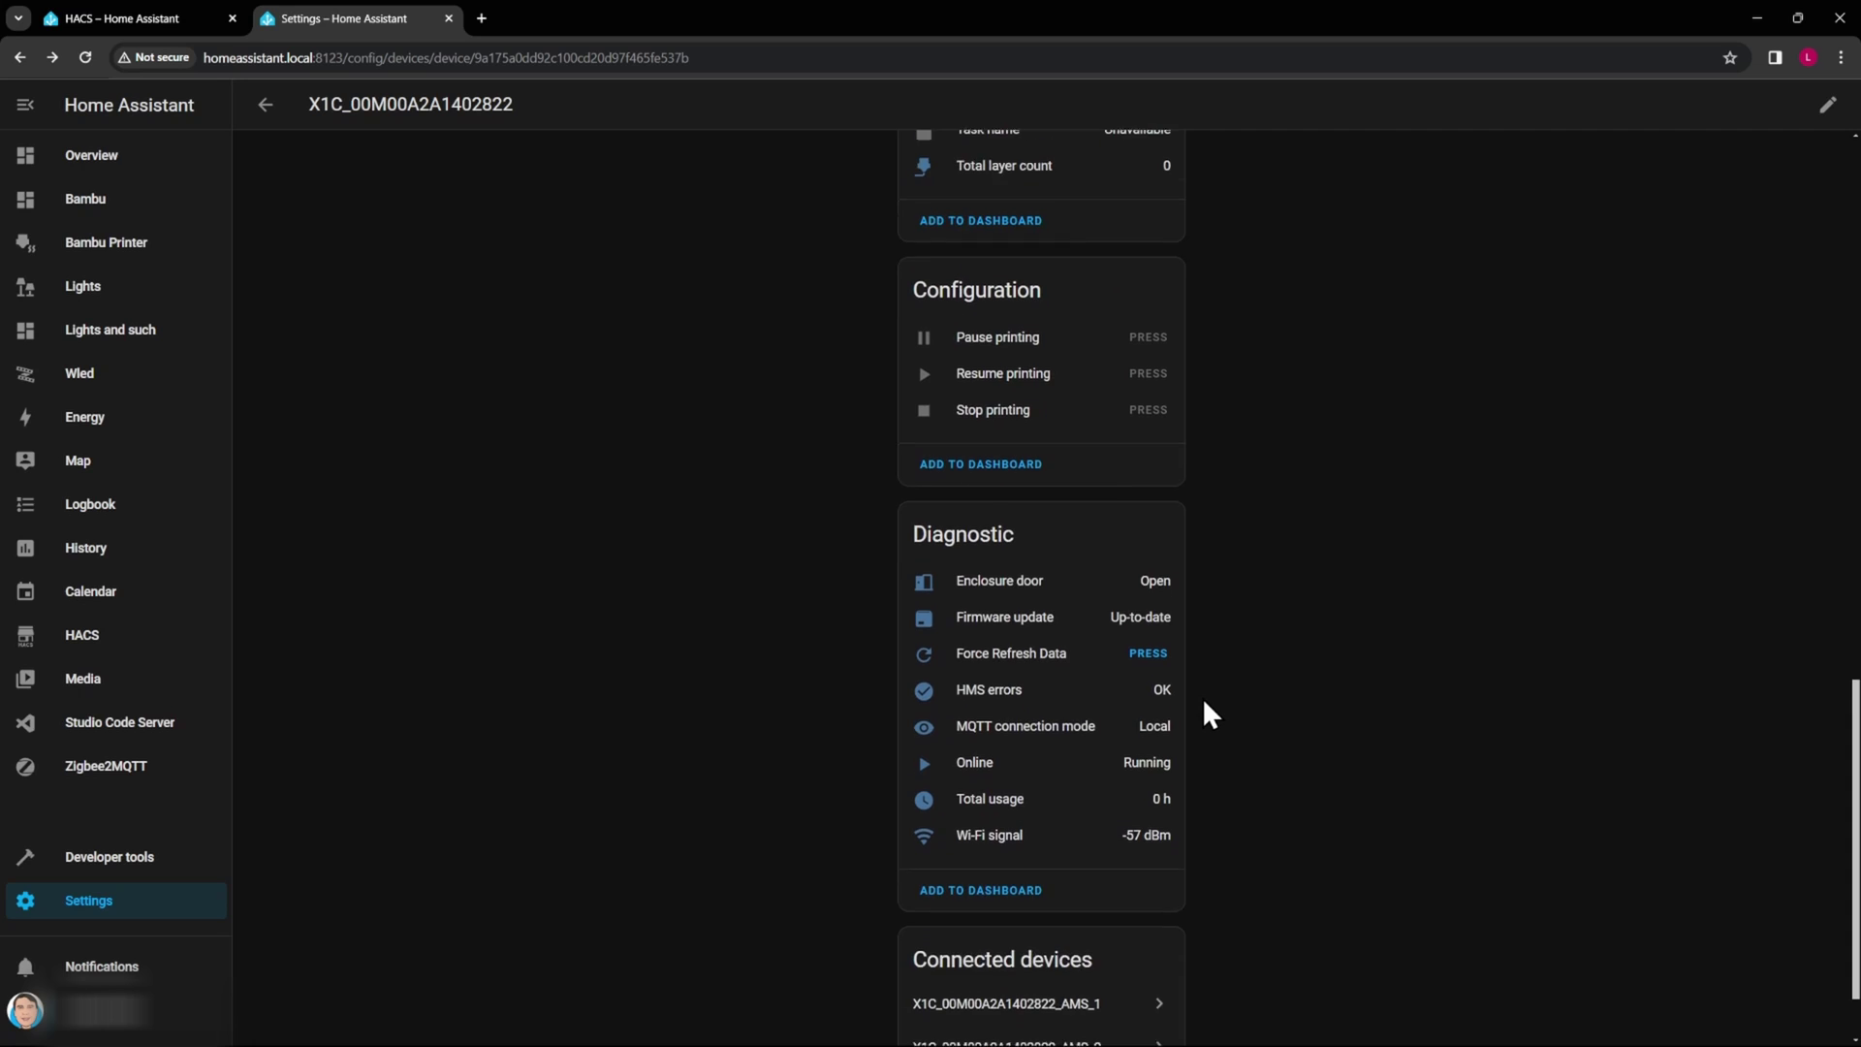
scroll(1209, 714, "down", 1)
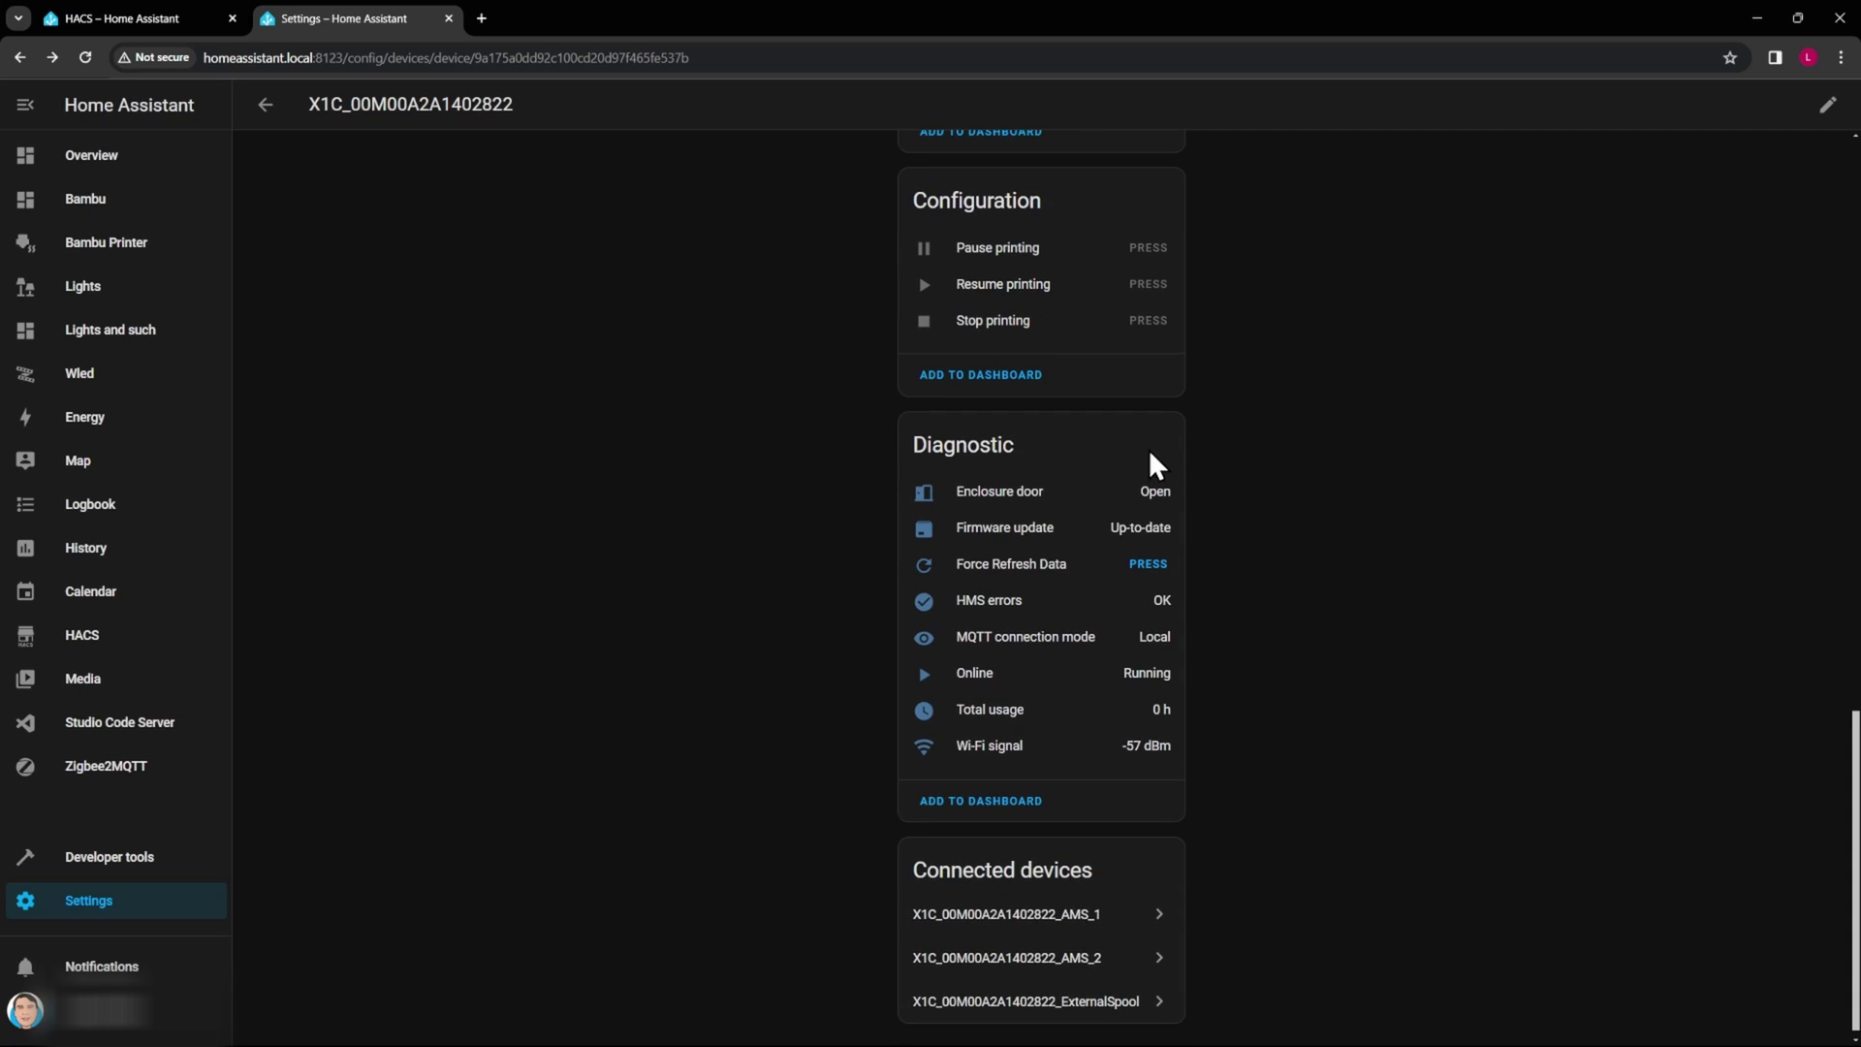
scroll(1168, 659, "down", 1)
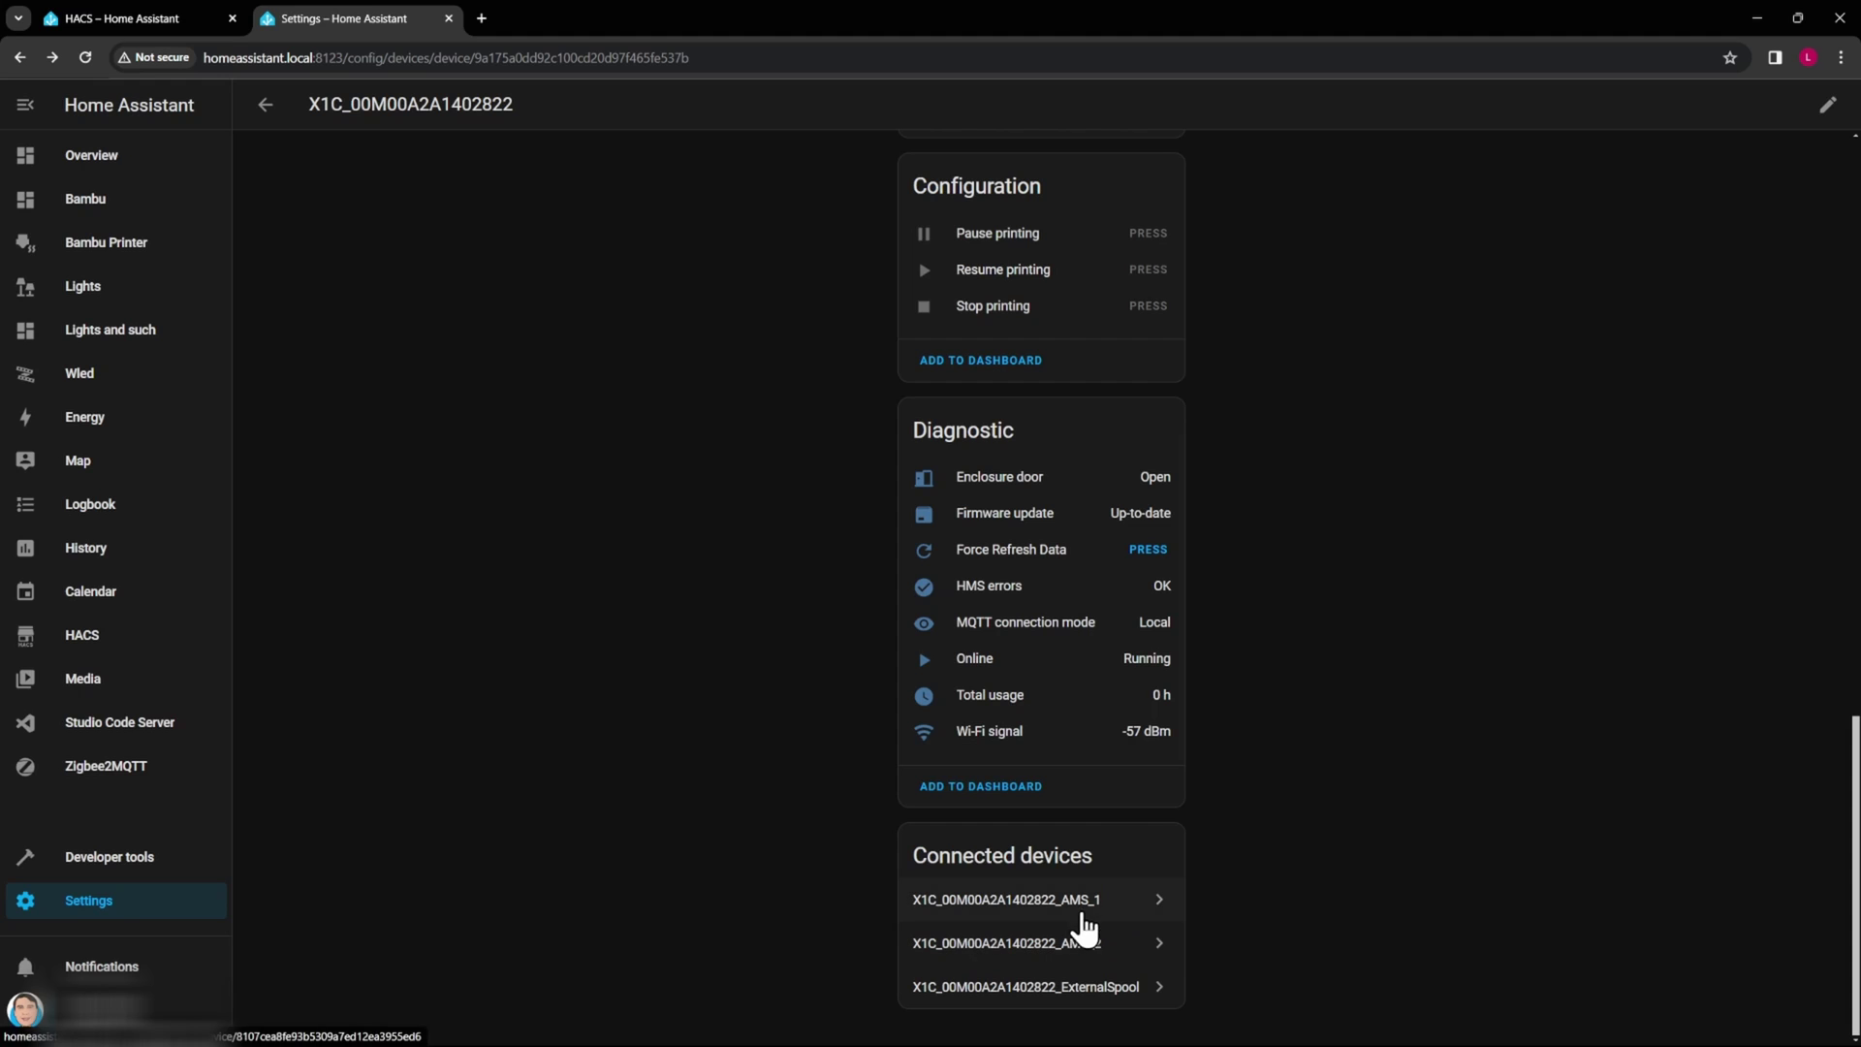
View the sensors on the first AMS unit's device page, then return to the Bambu Lab device list.
left_click(266, 106)
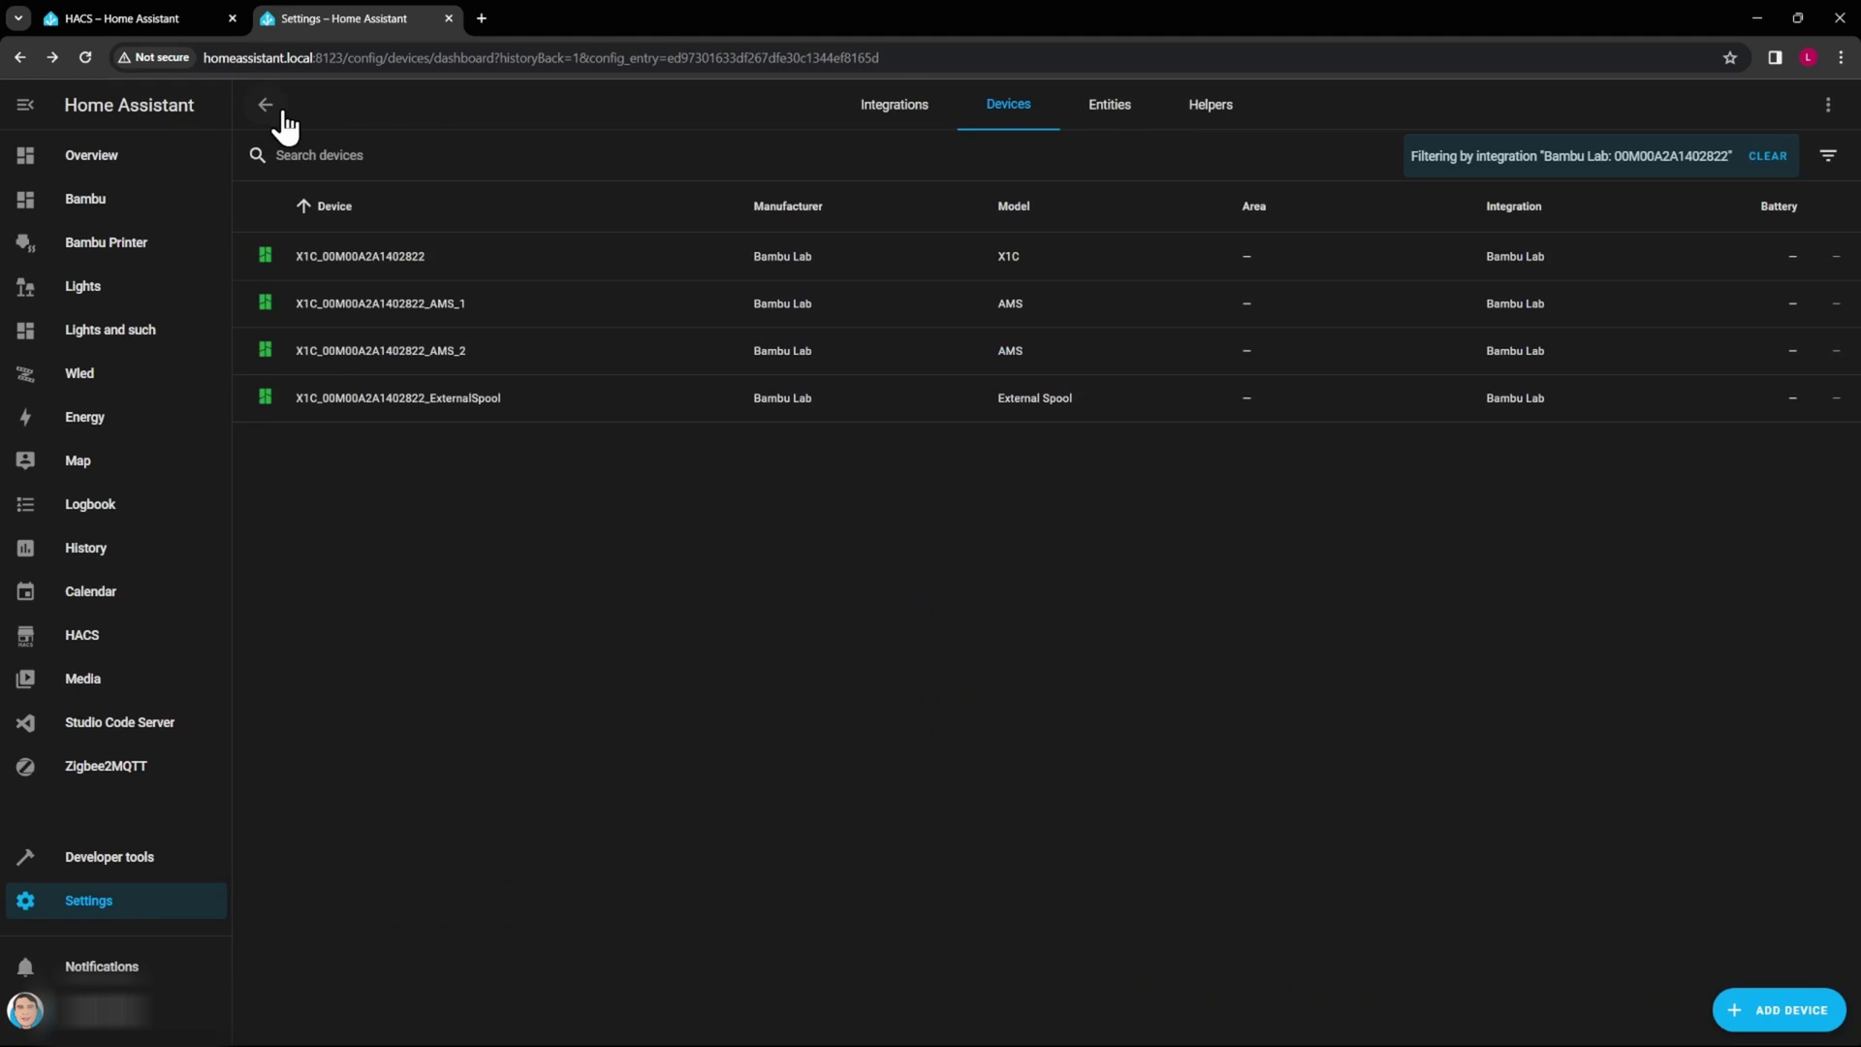
left_click(427, 310)
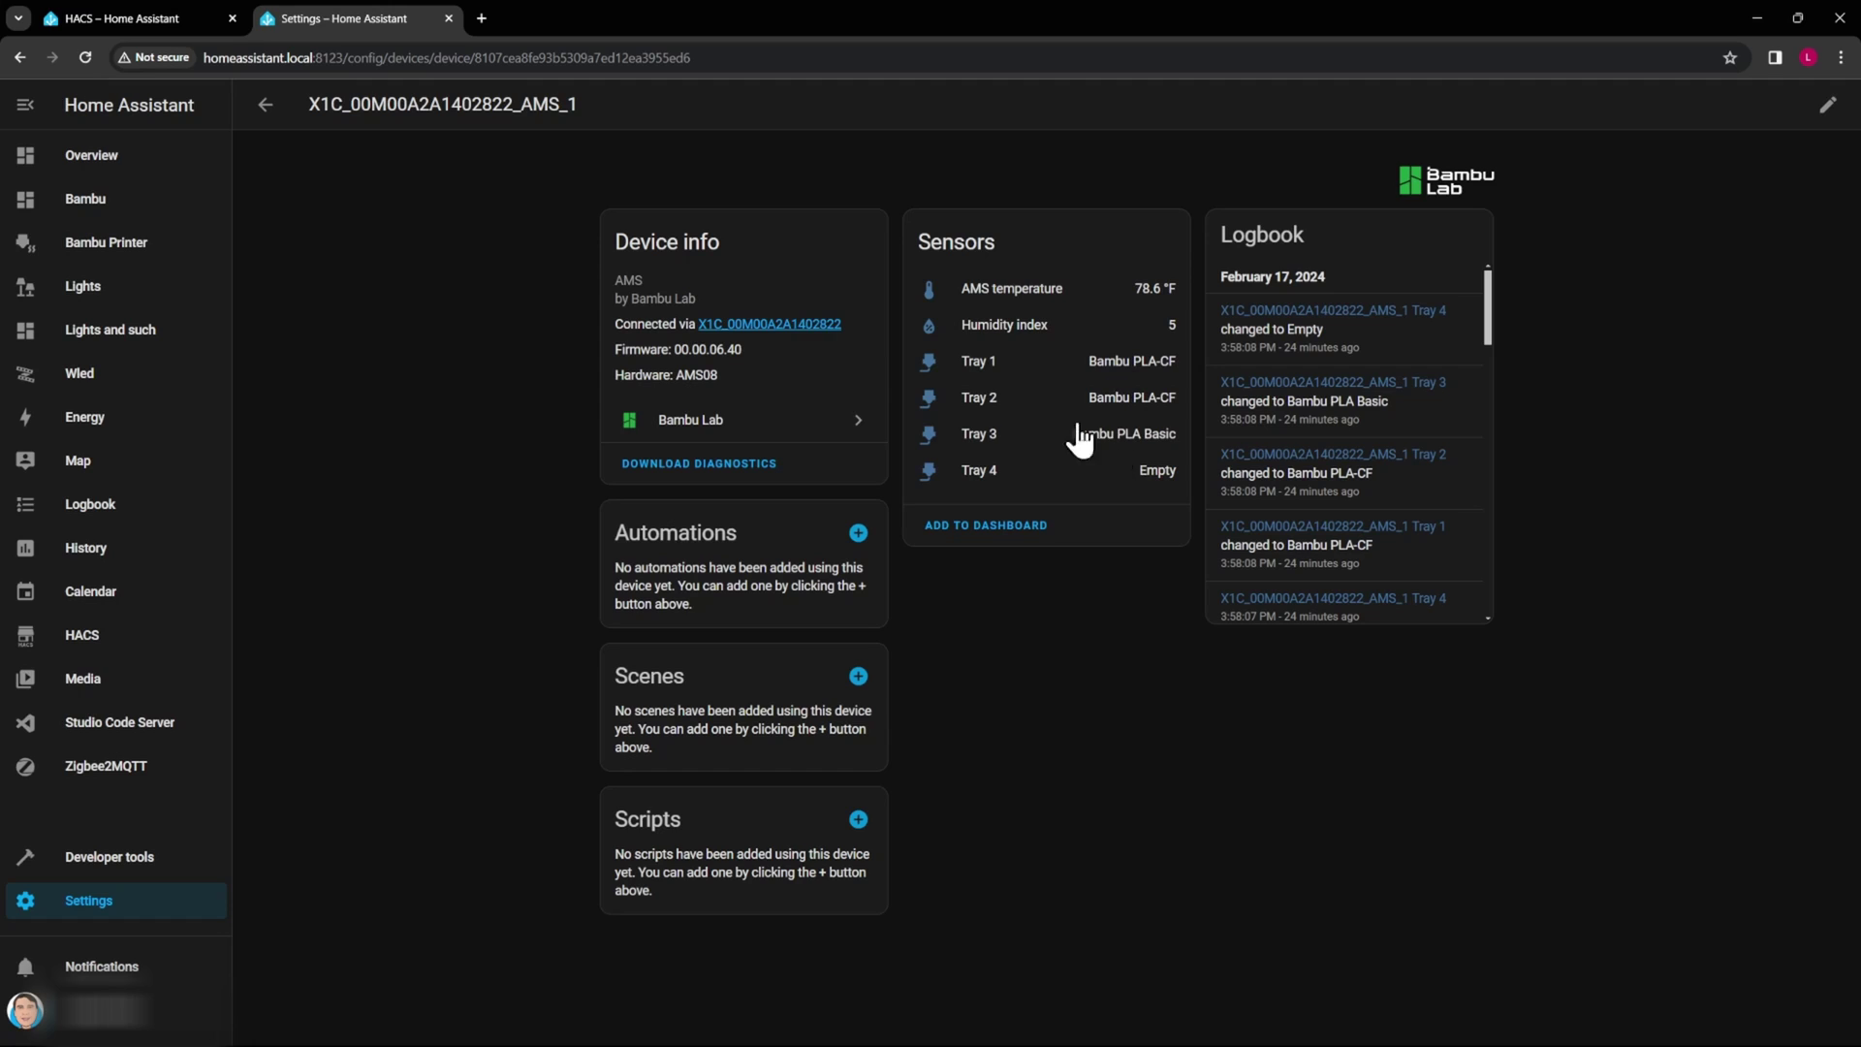
left_click(266, 105)
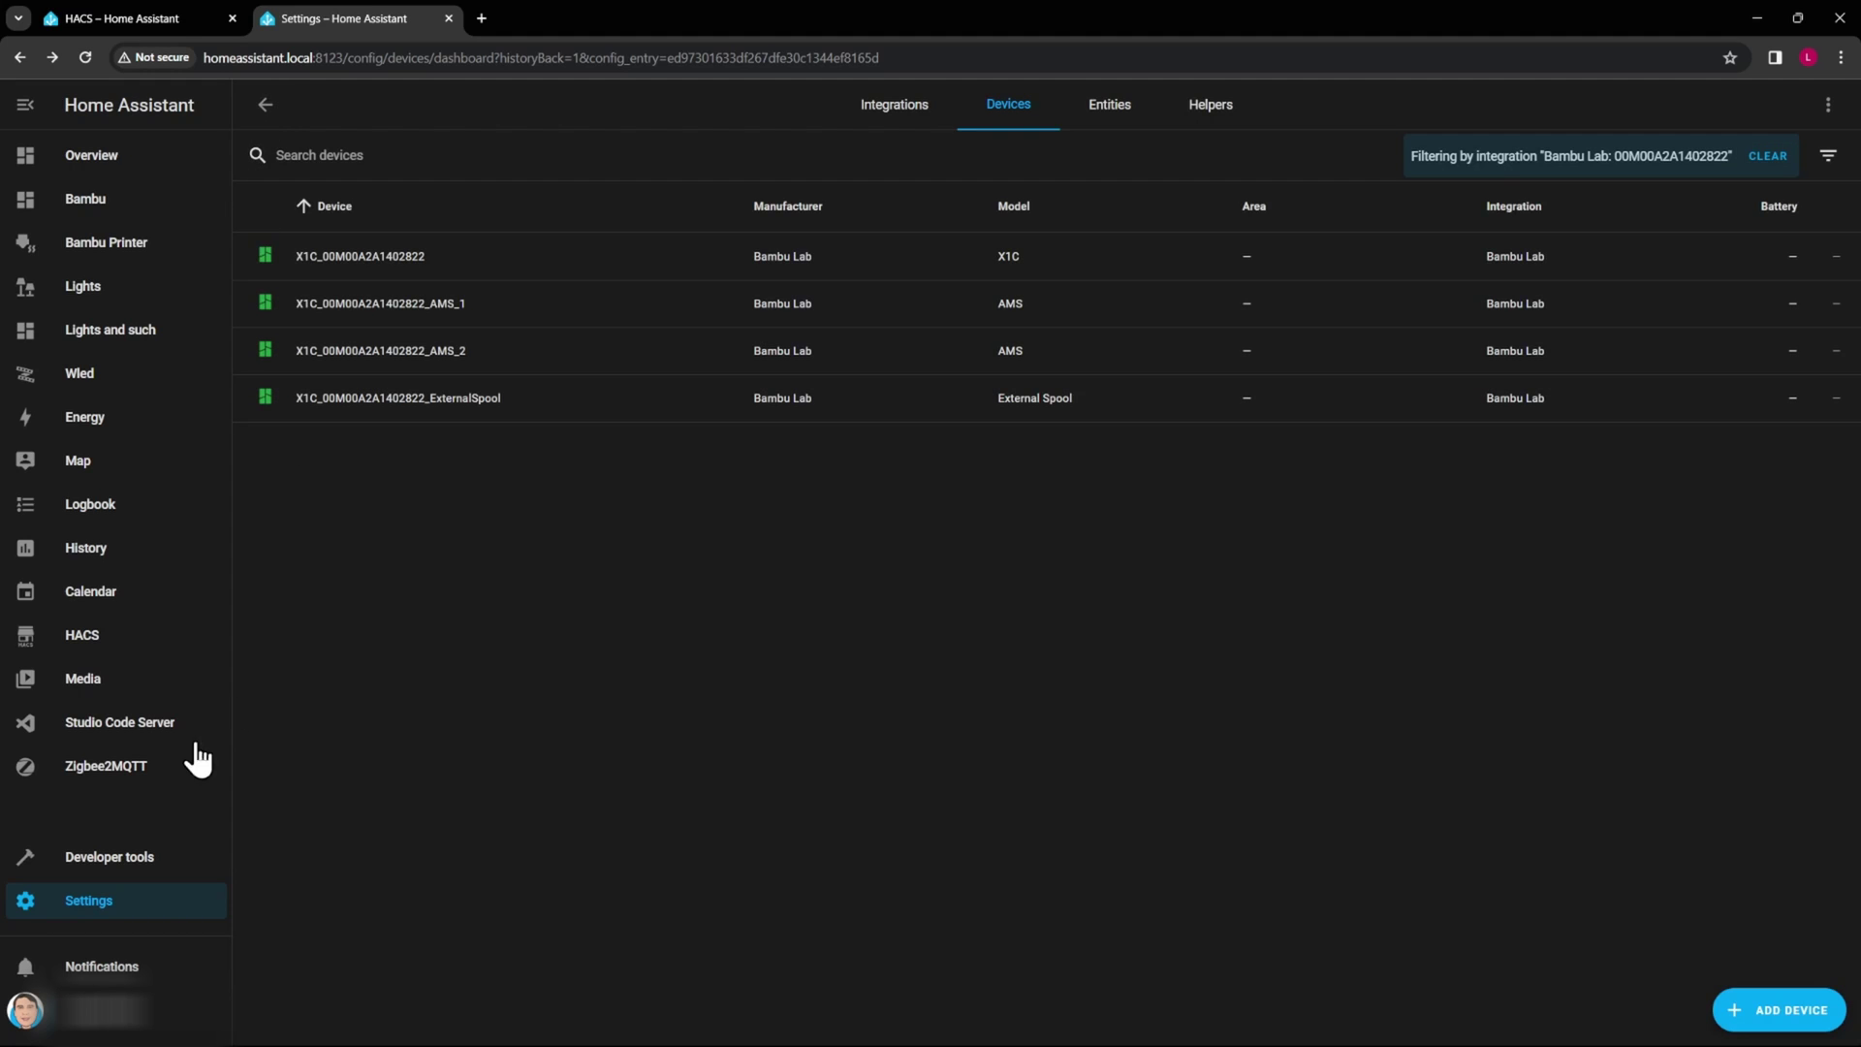
Review the list of dashboards, then open the Bambu dashboard for editing.
left_click(138, 907)
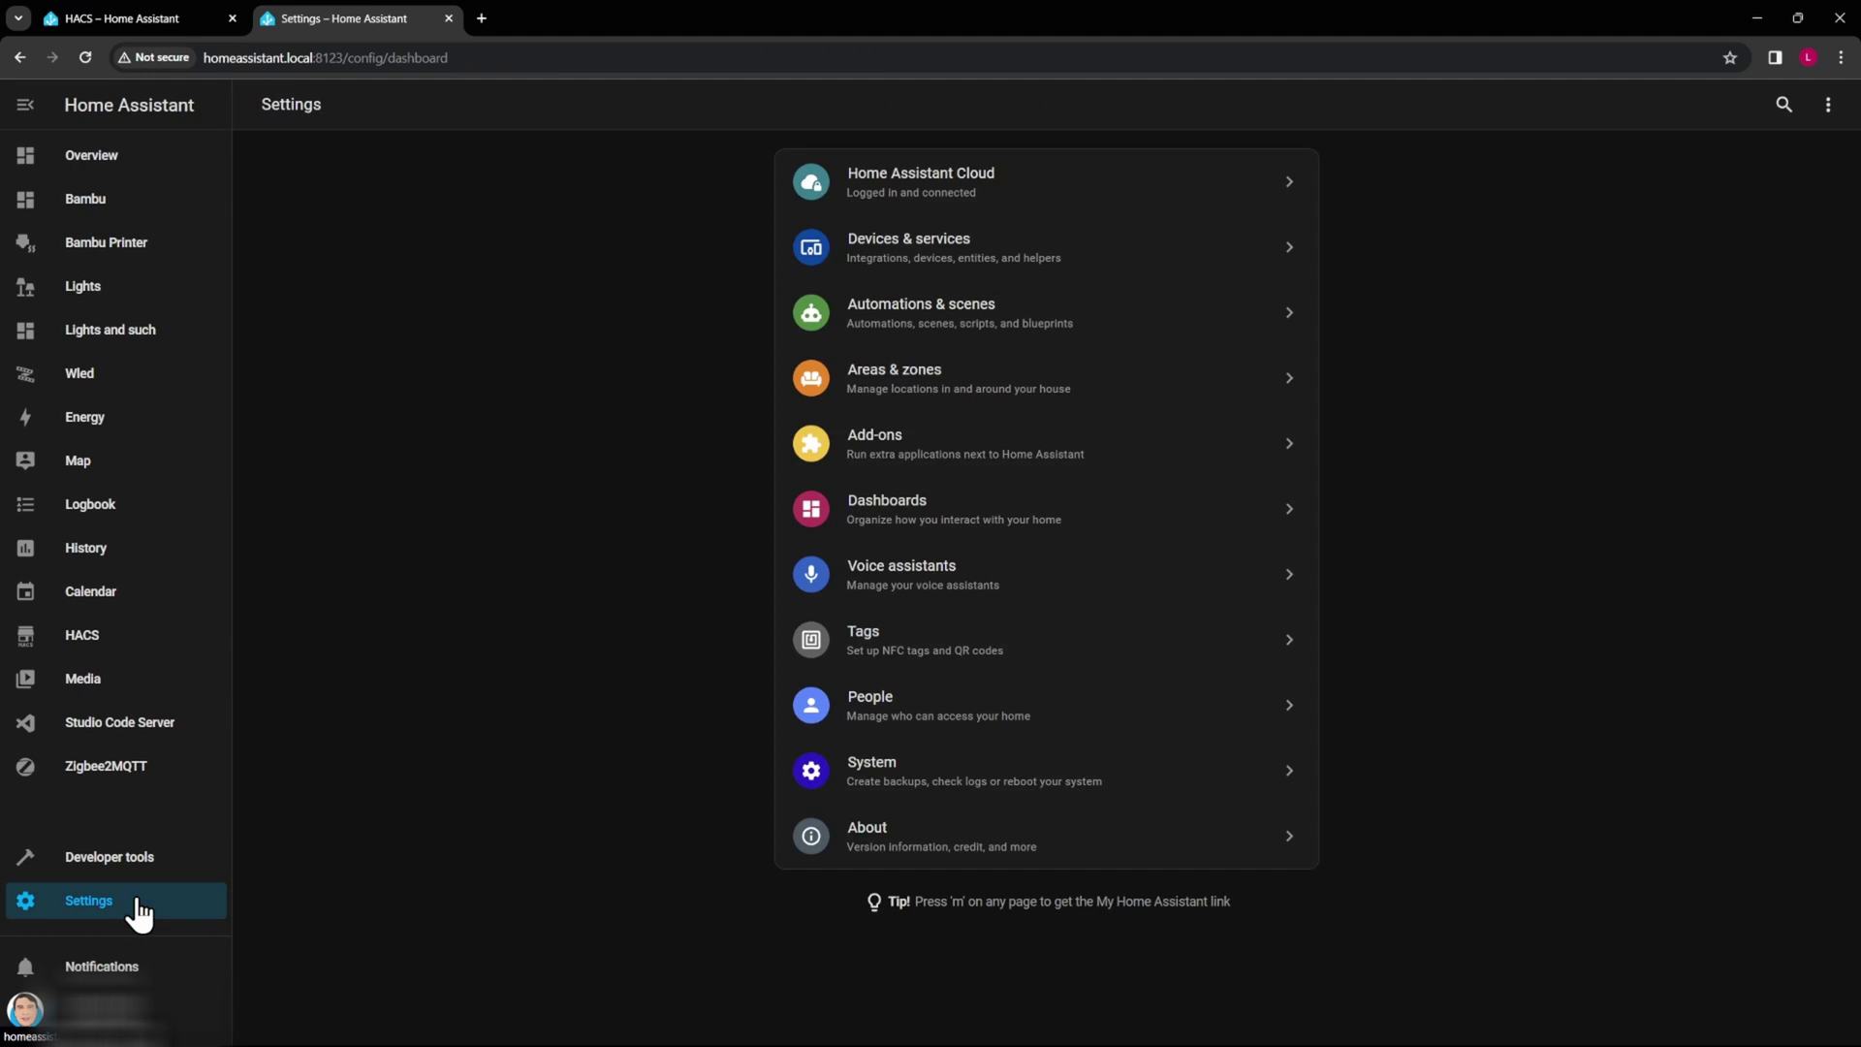
left_click(884, 502)
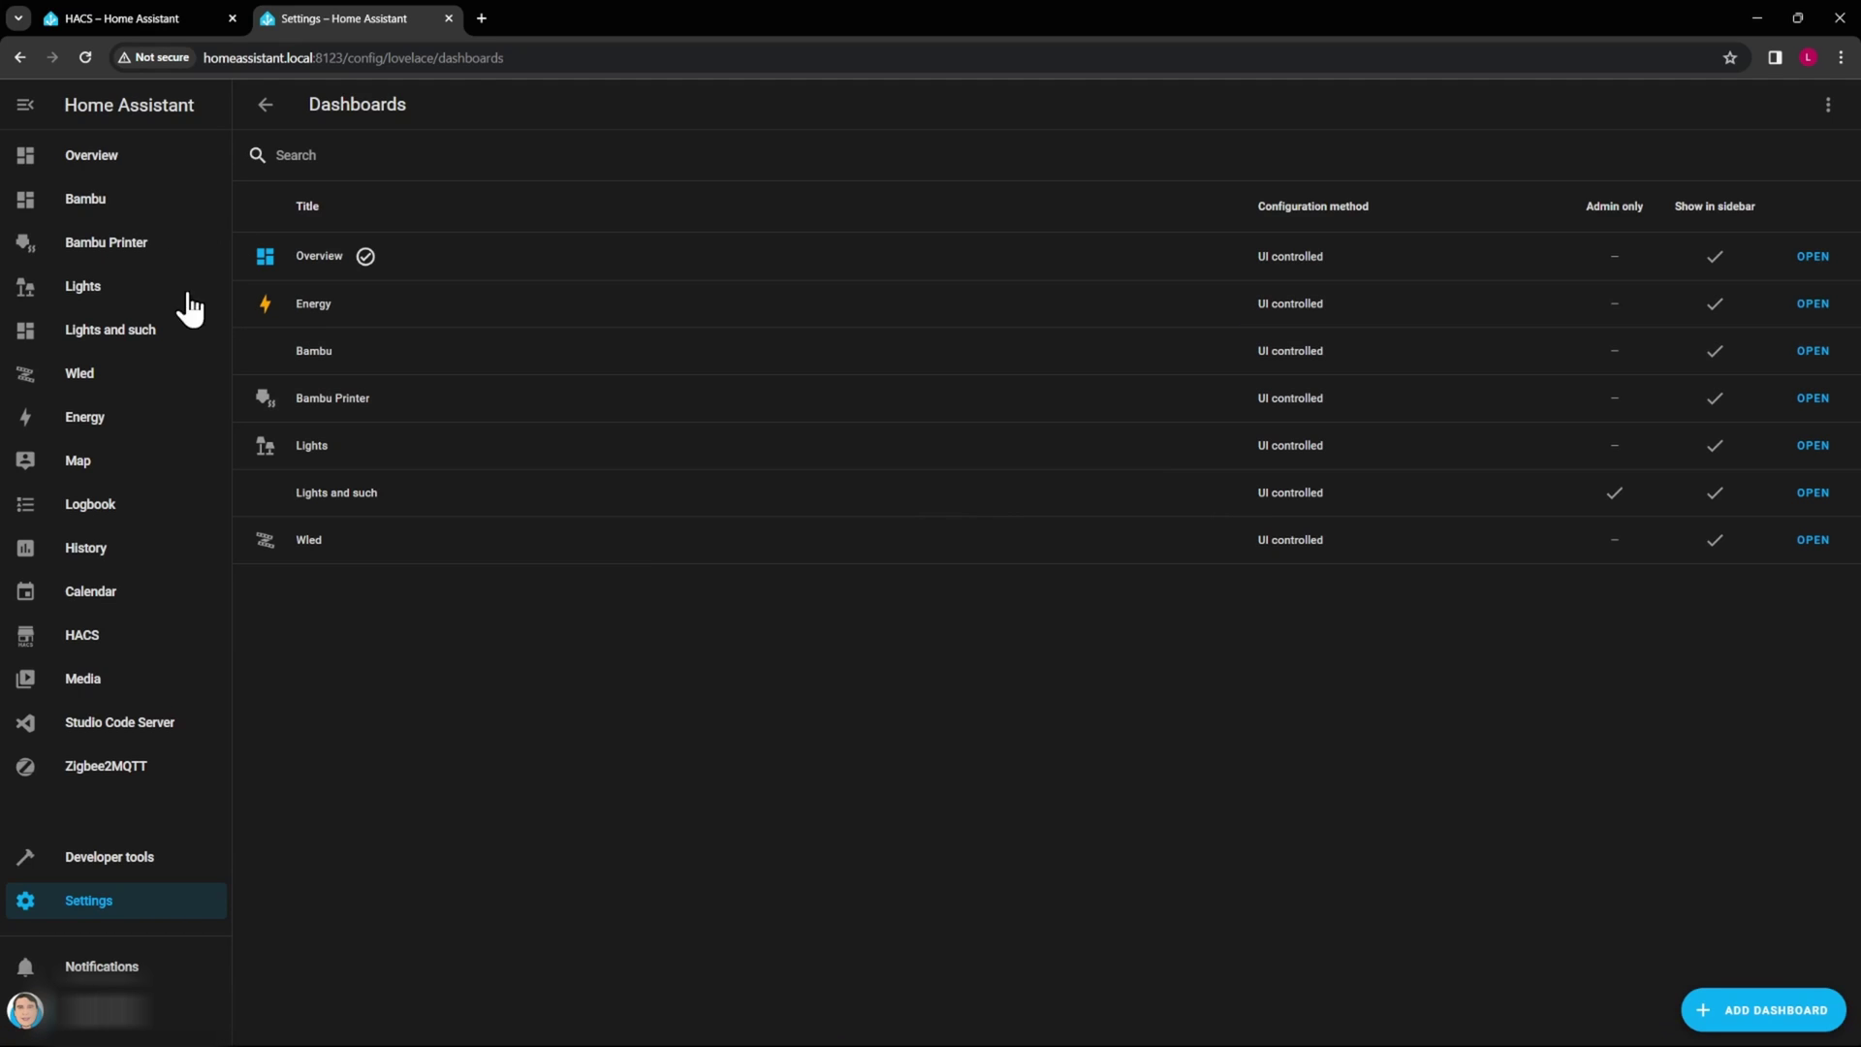
left_click(87, 199)
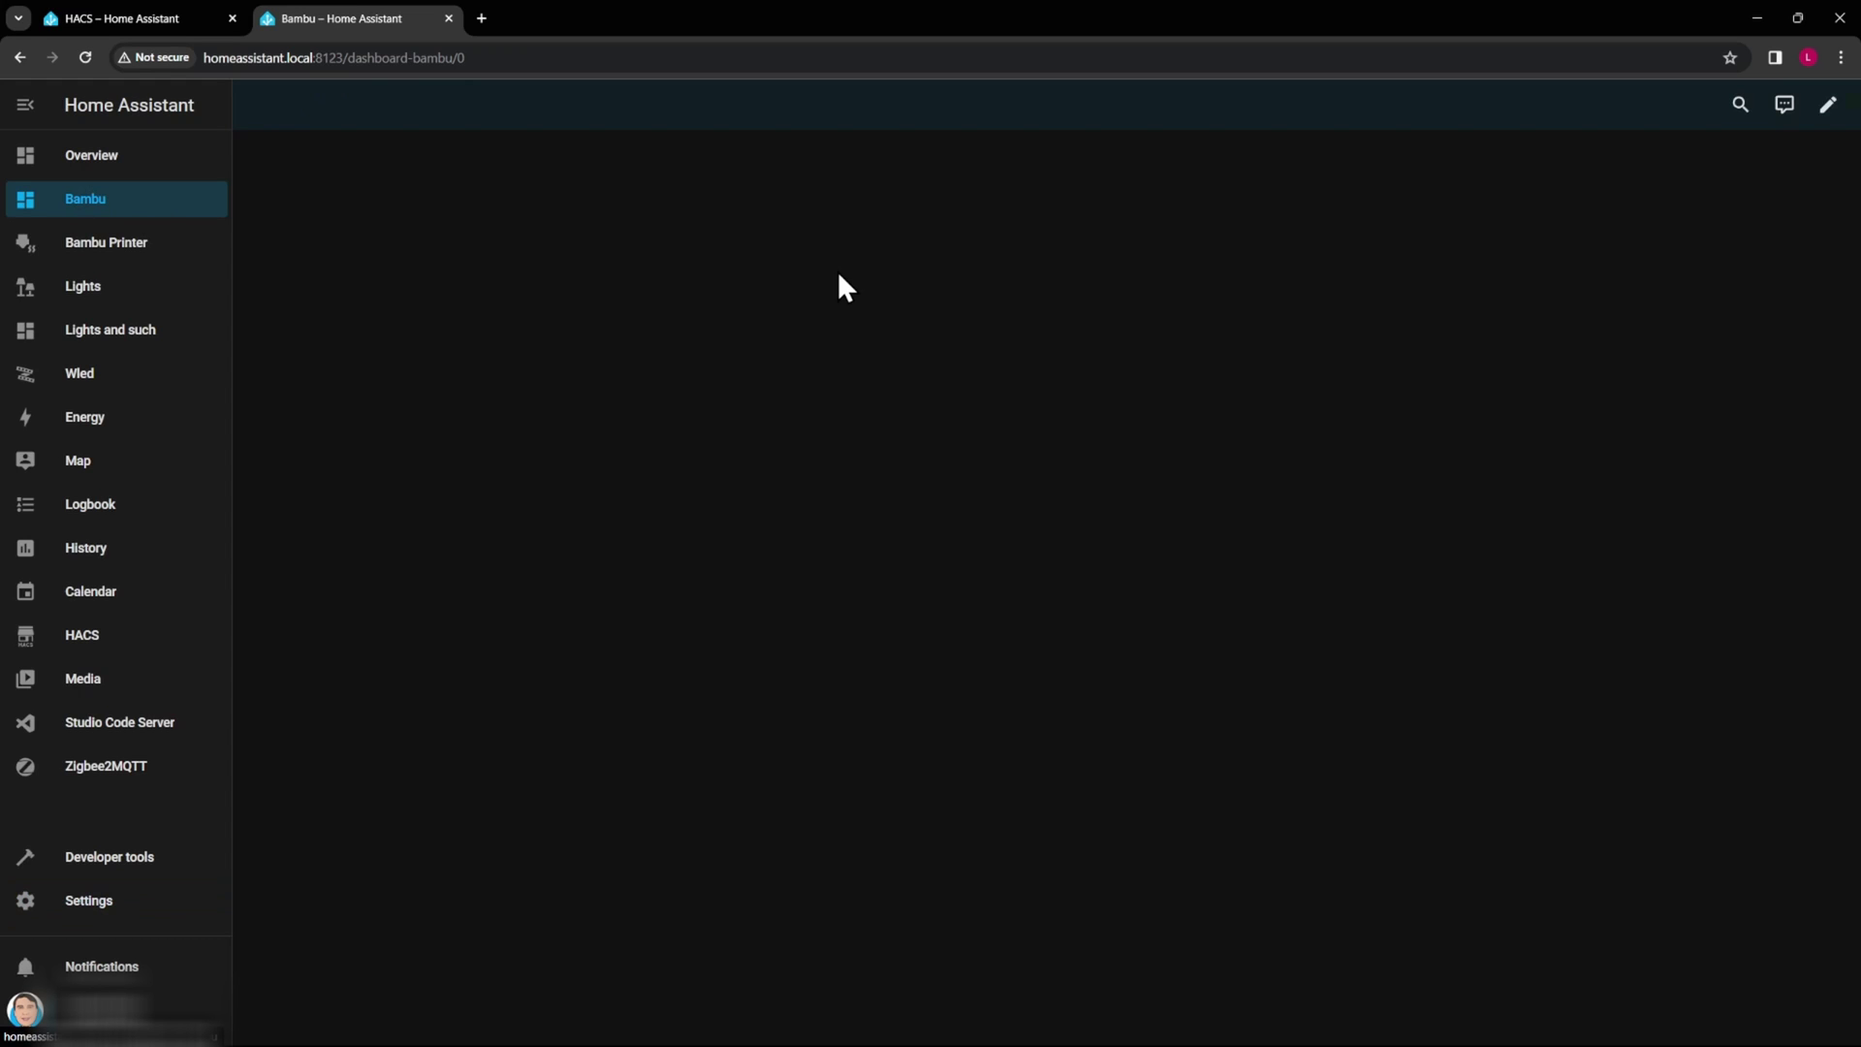
left_click(1825, 106)
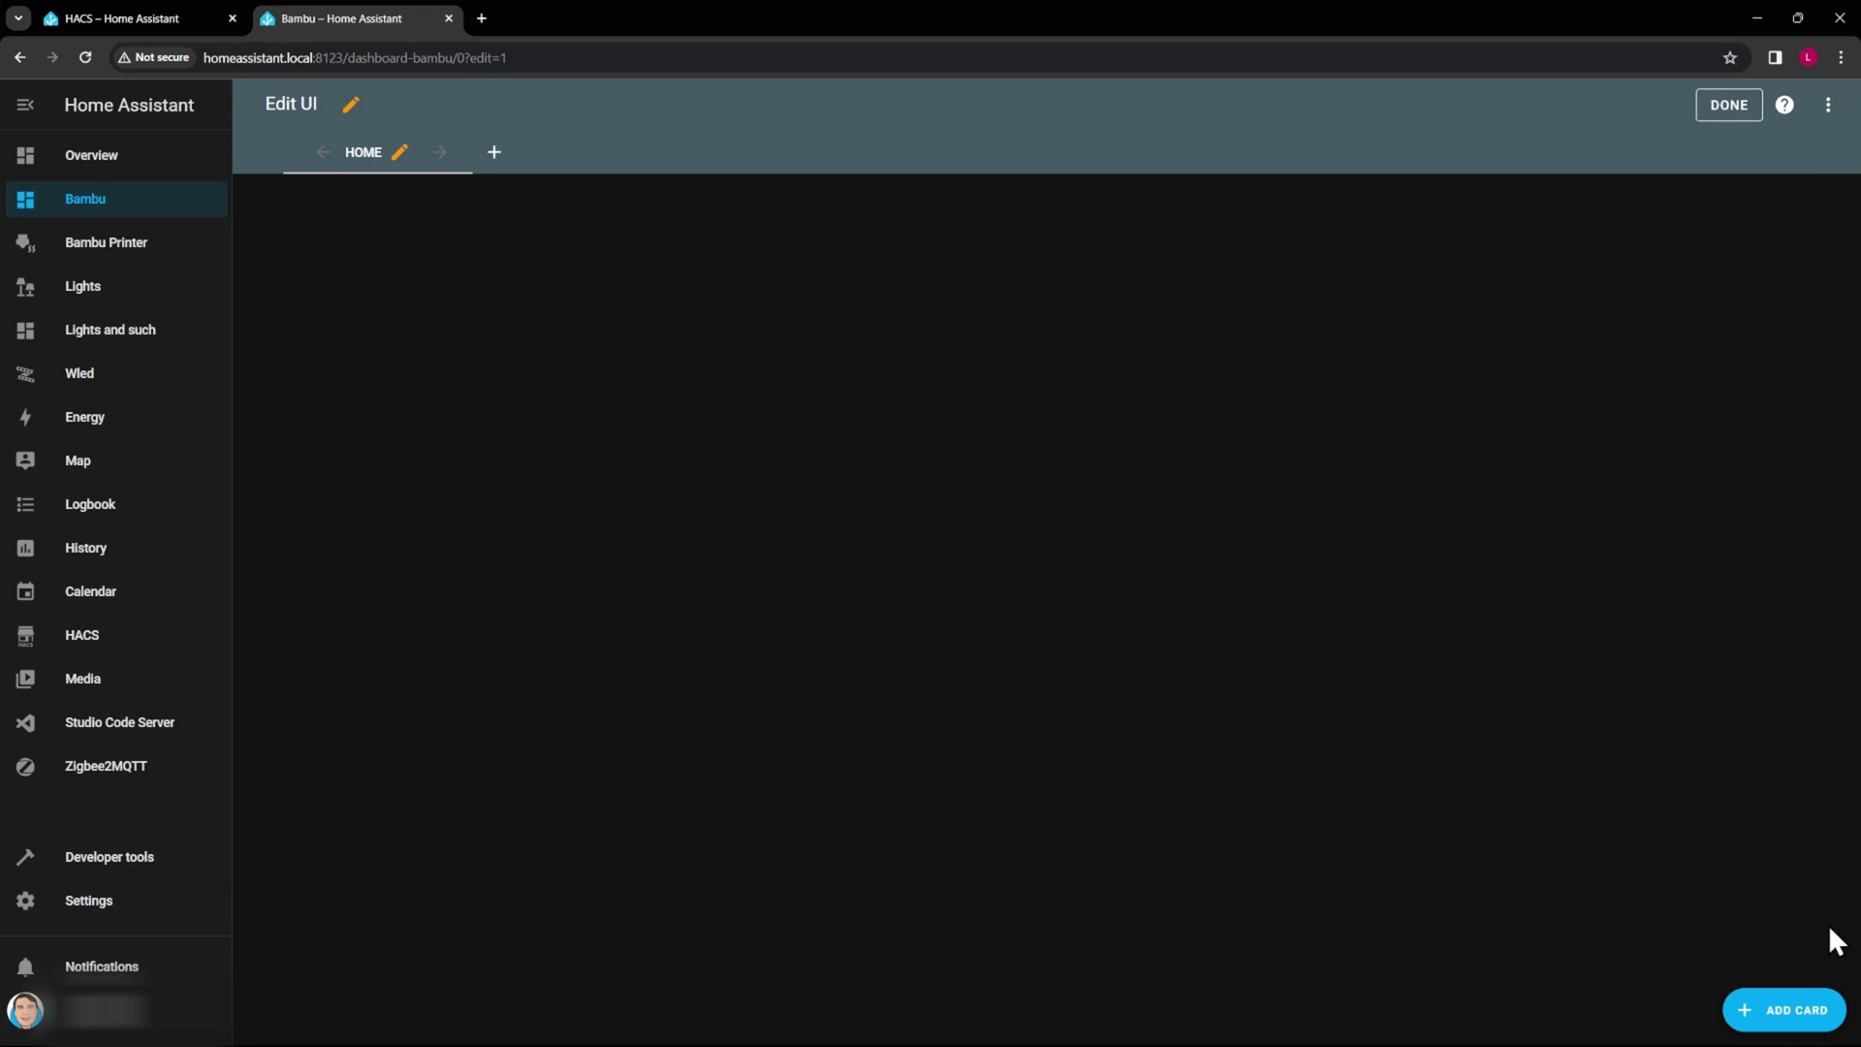
Add a Custom: Frigate card to the Bambu dashboard's Home view.
left_click(1805, 1010)
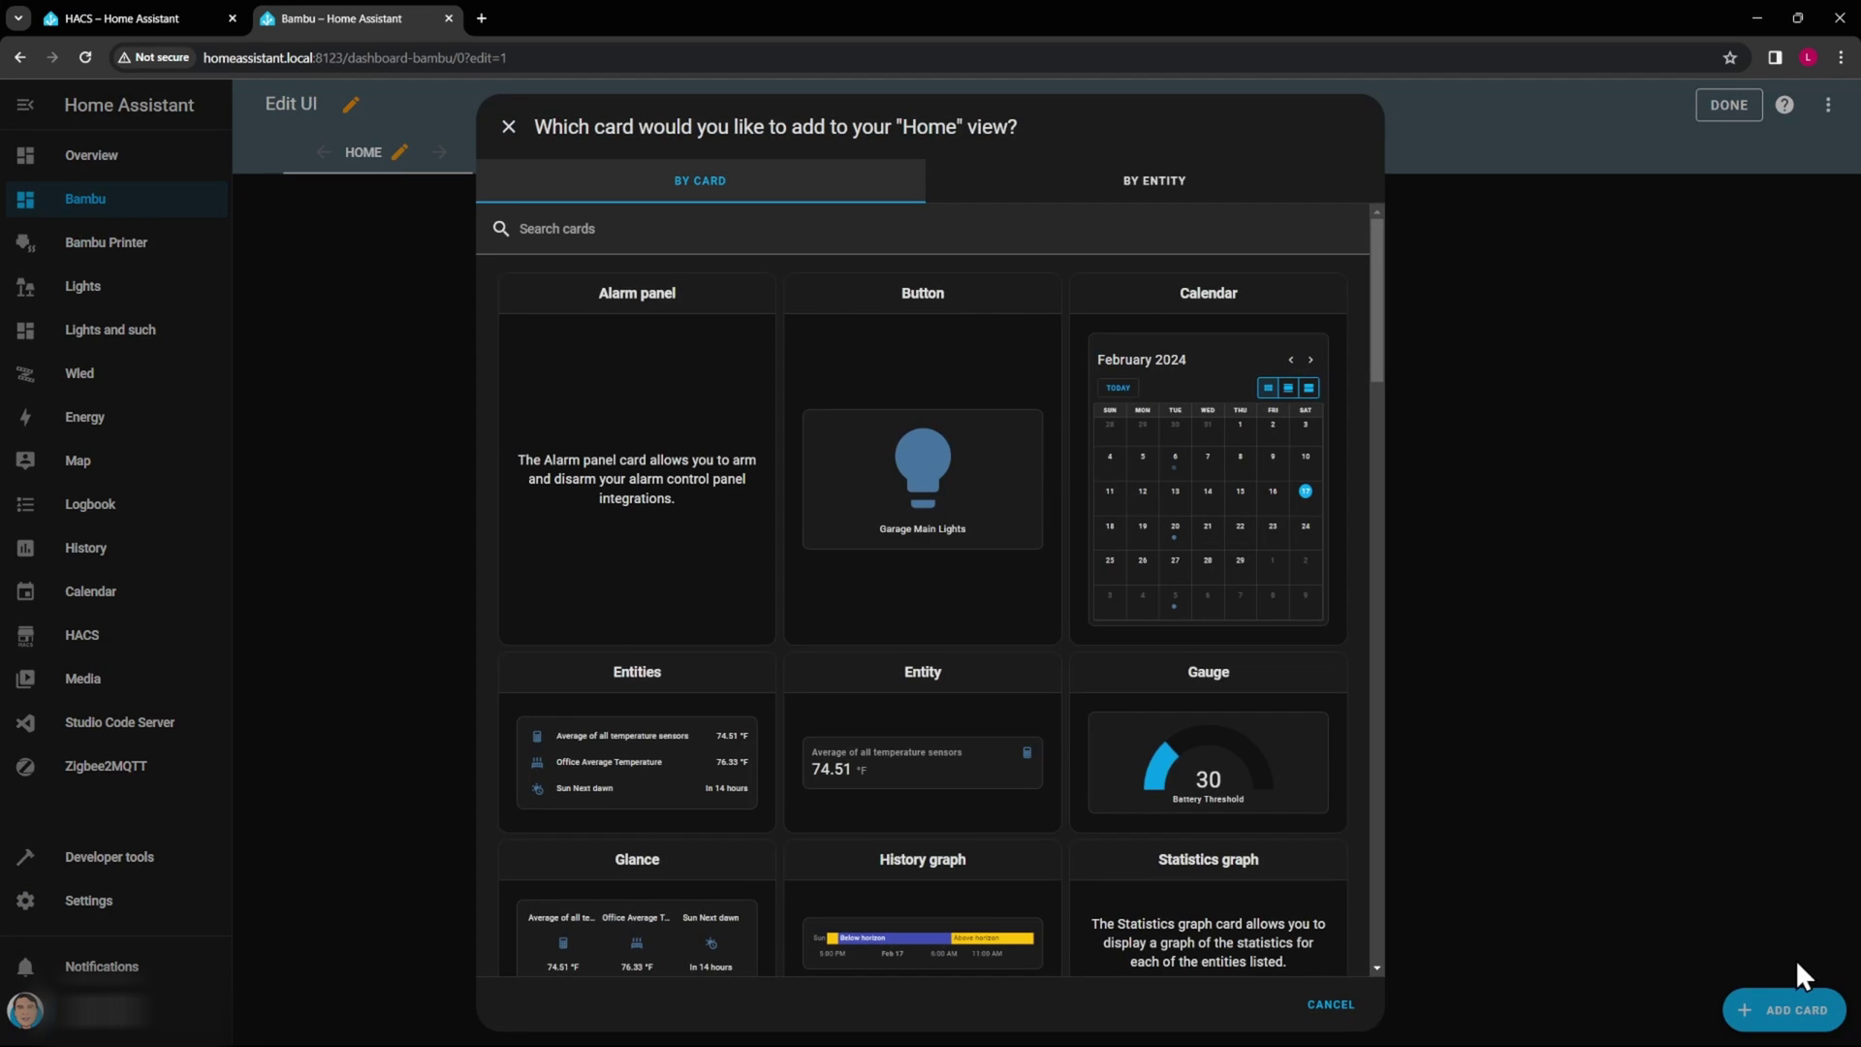
scroll(1118, 490, "down", 6)
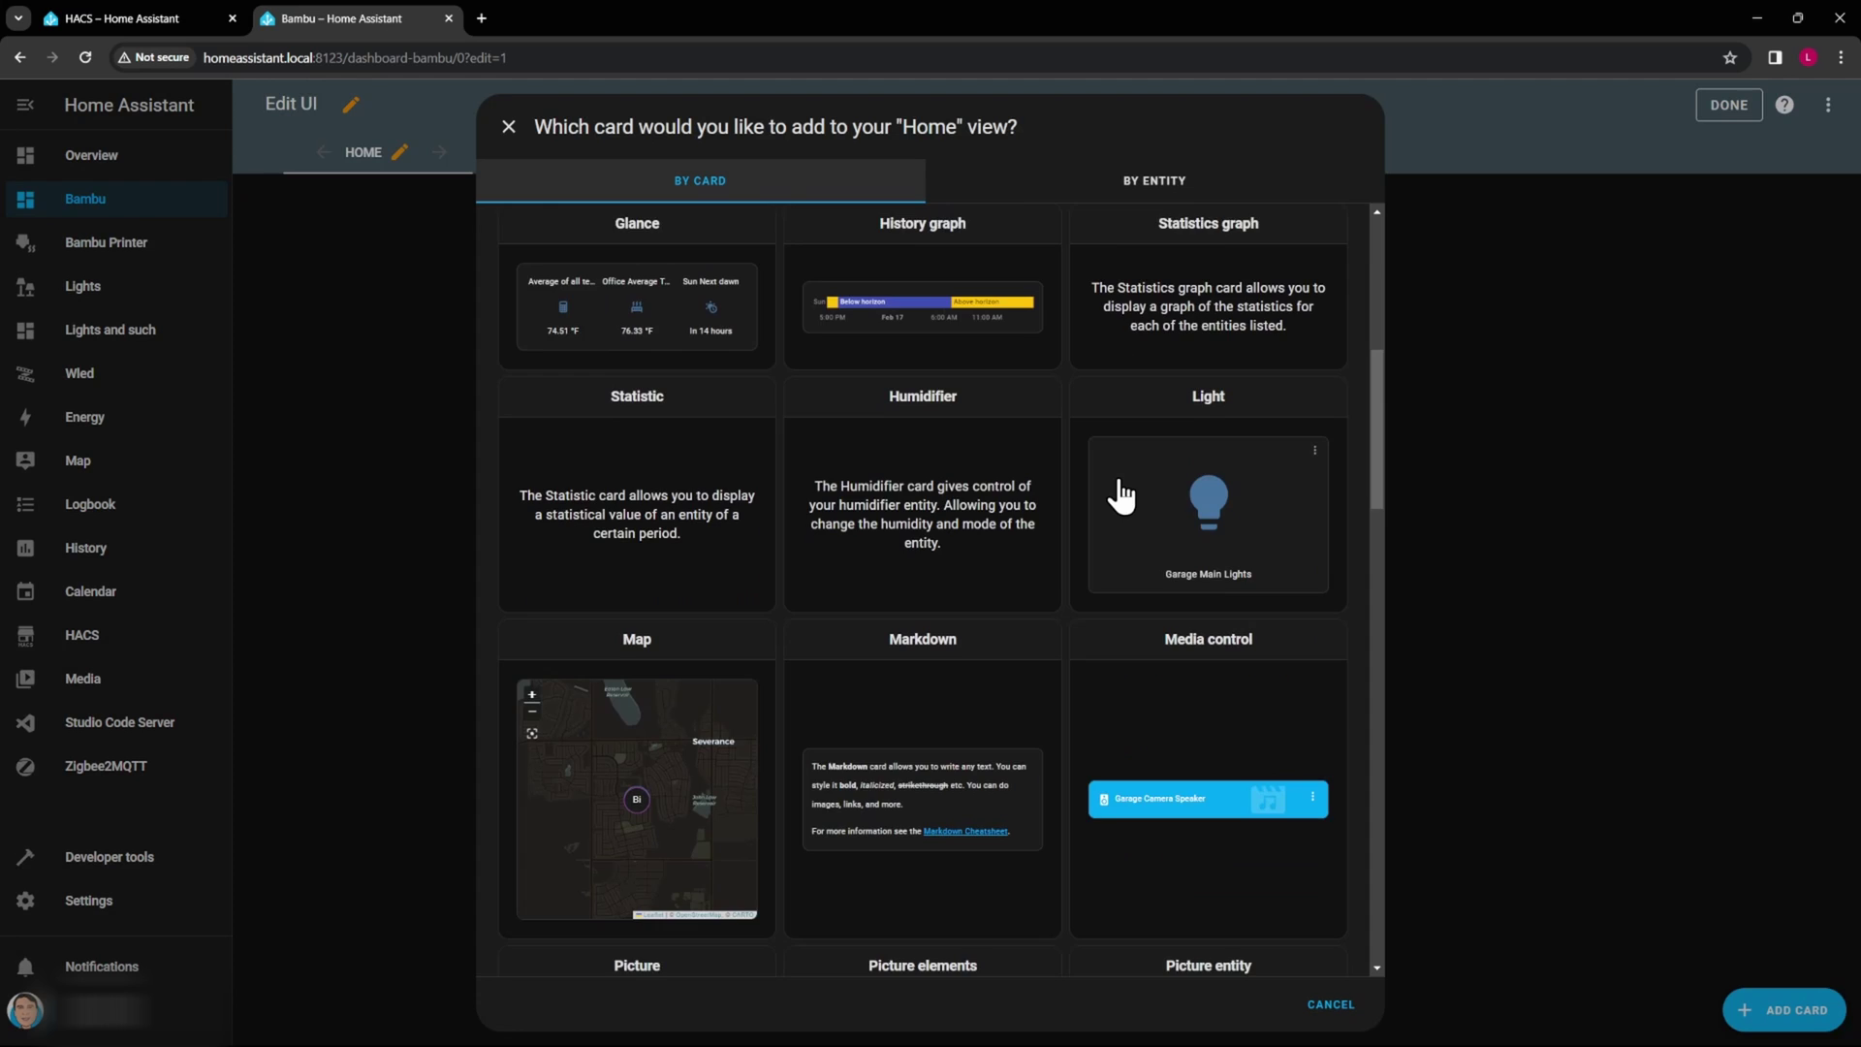
scroll(1122, 496, "down", 4)
scroll(1122, 497, "down", 16)
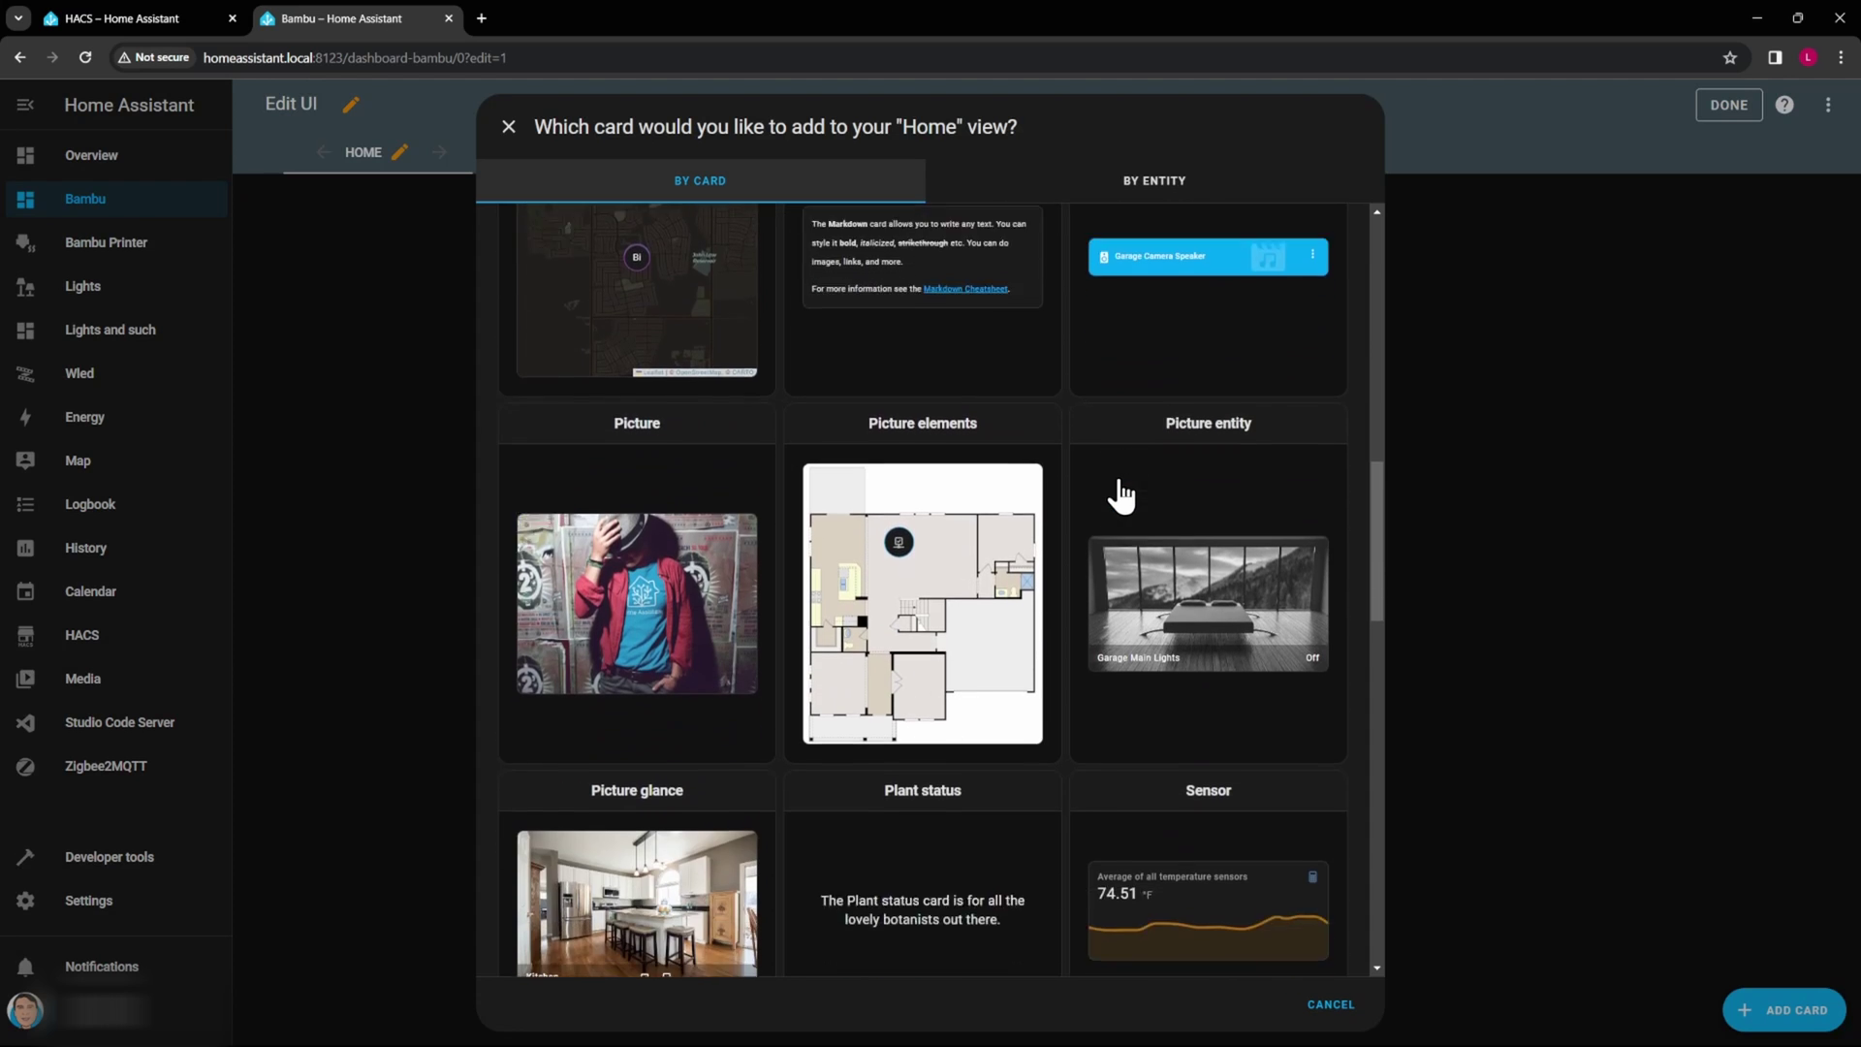
scroll(1121, 494, "down", 4)
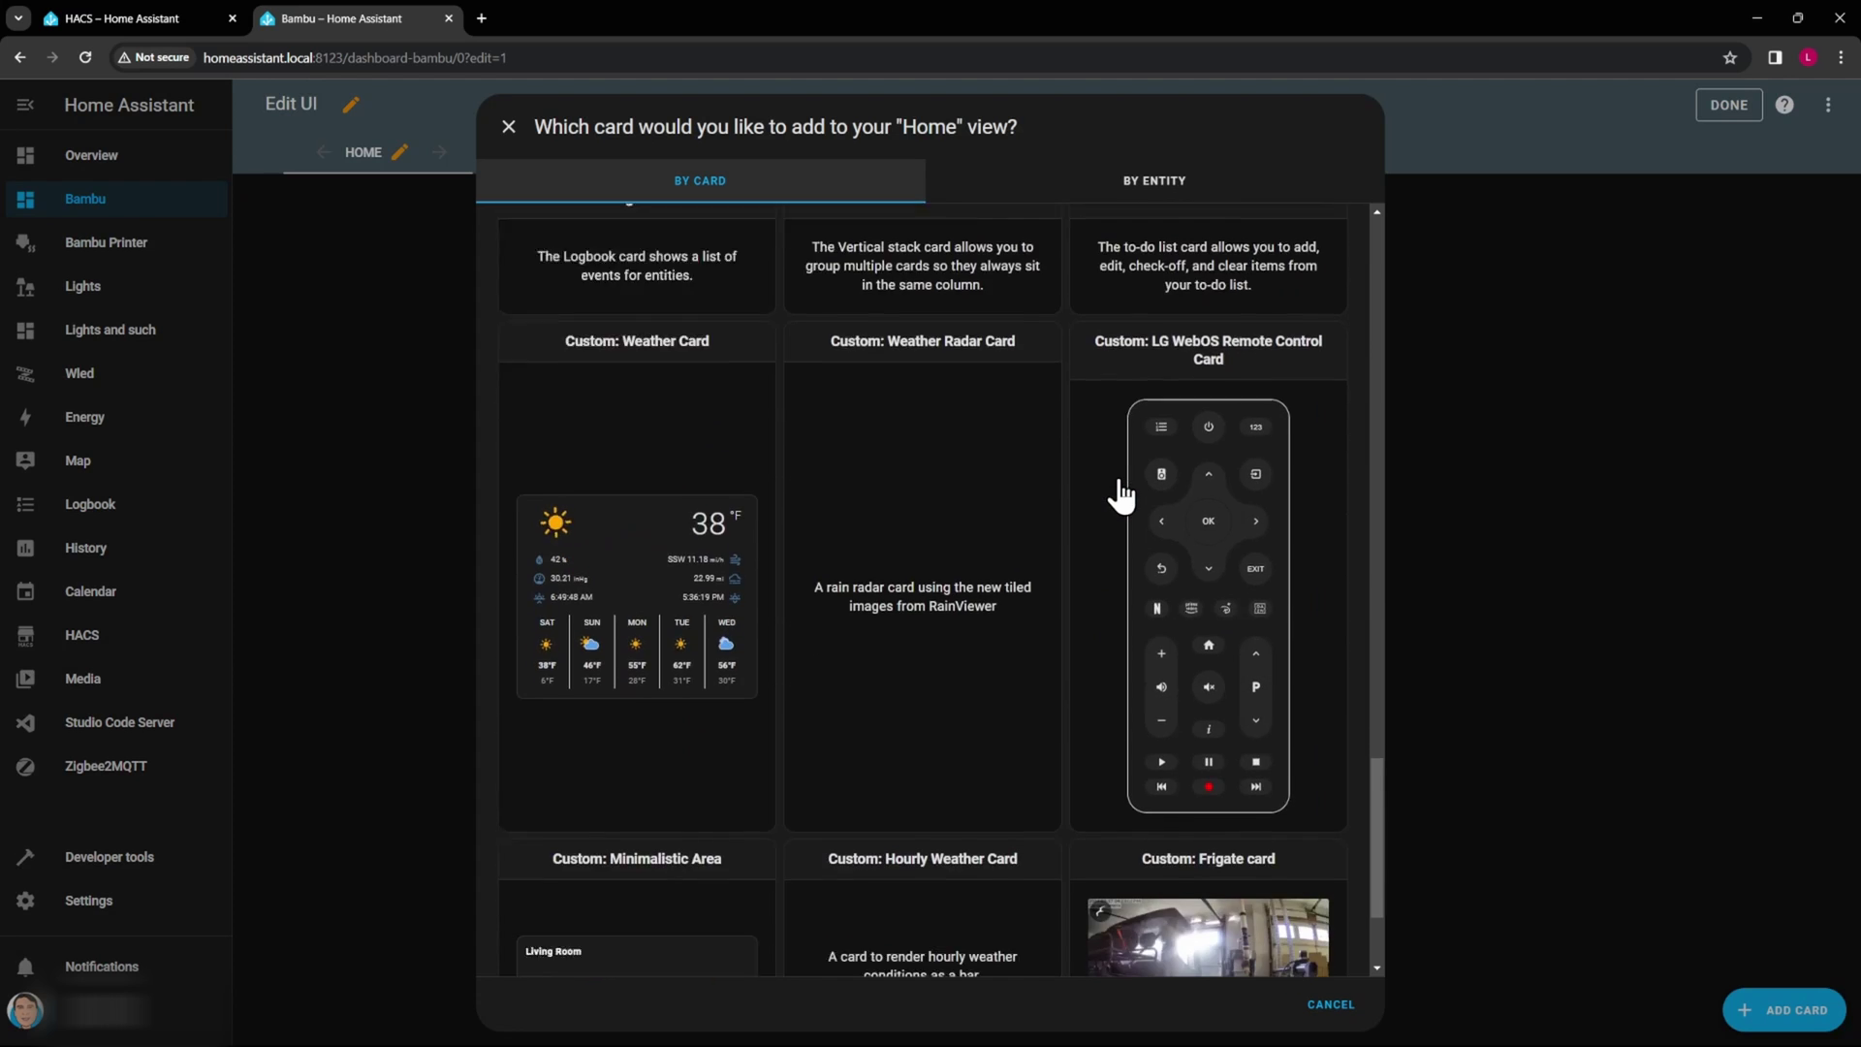
left_click(1214, 766)
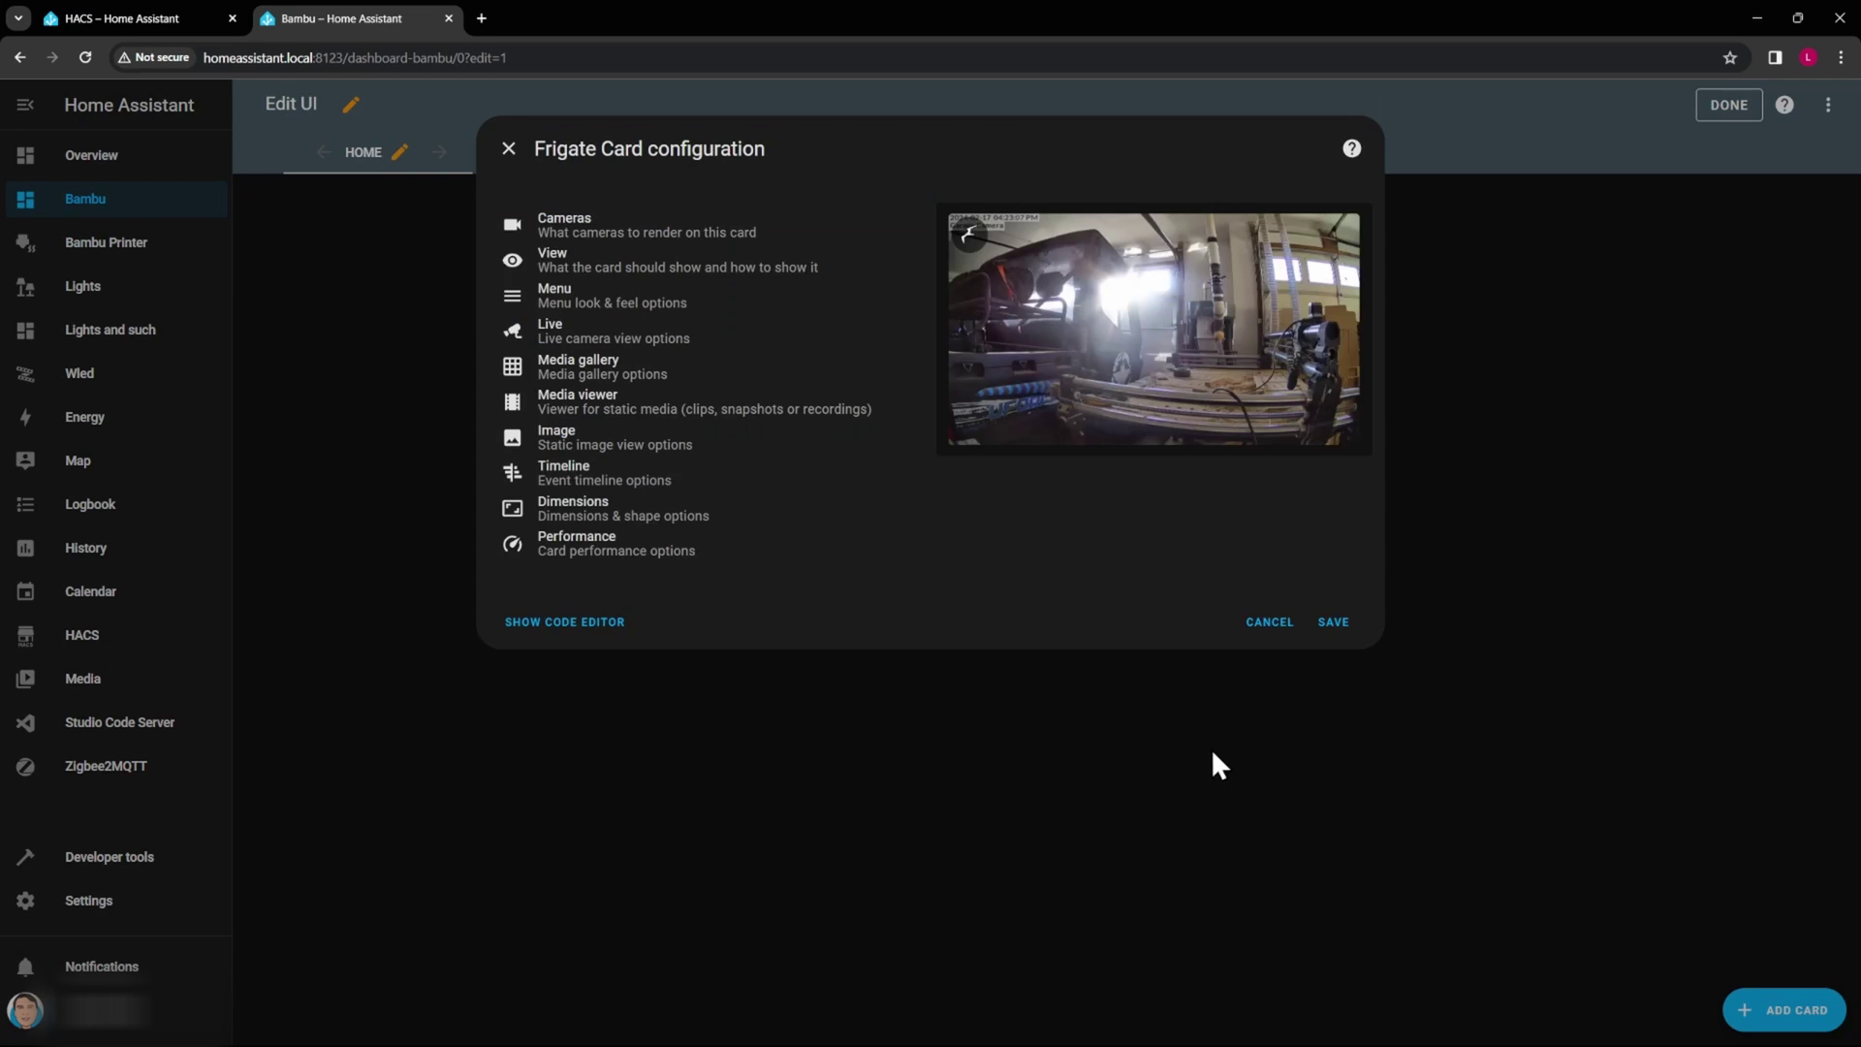
Set the Frigate card's camera entity to the X1C printer's Camera and save the card.
left_click(597, 228)
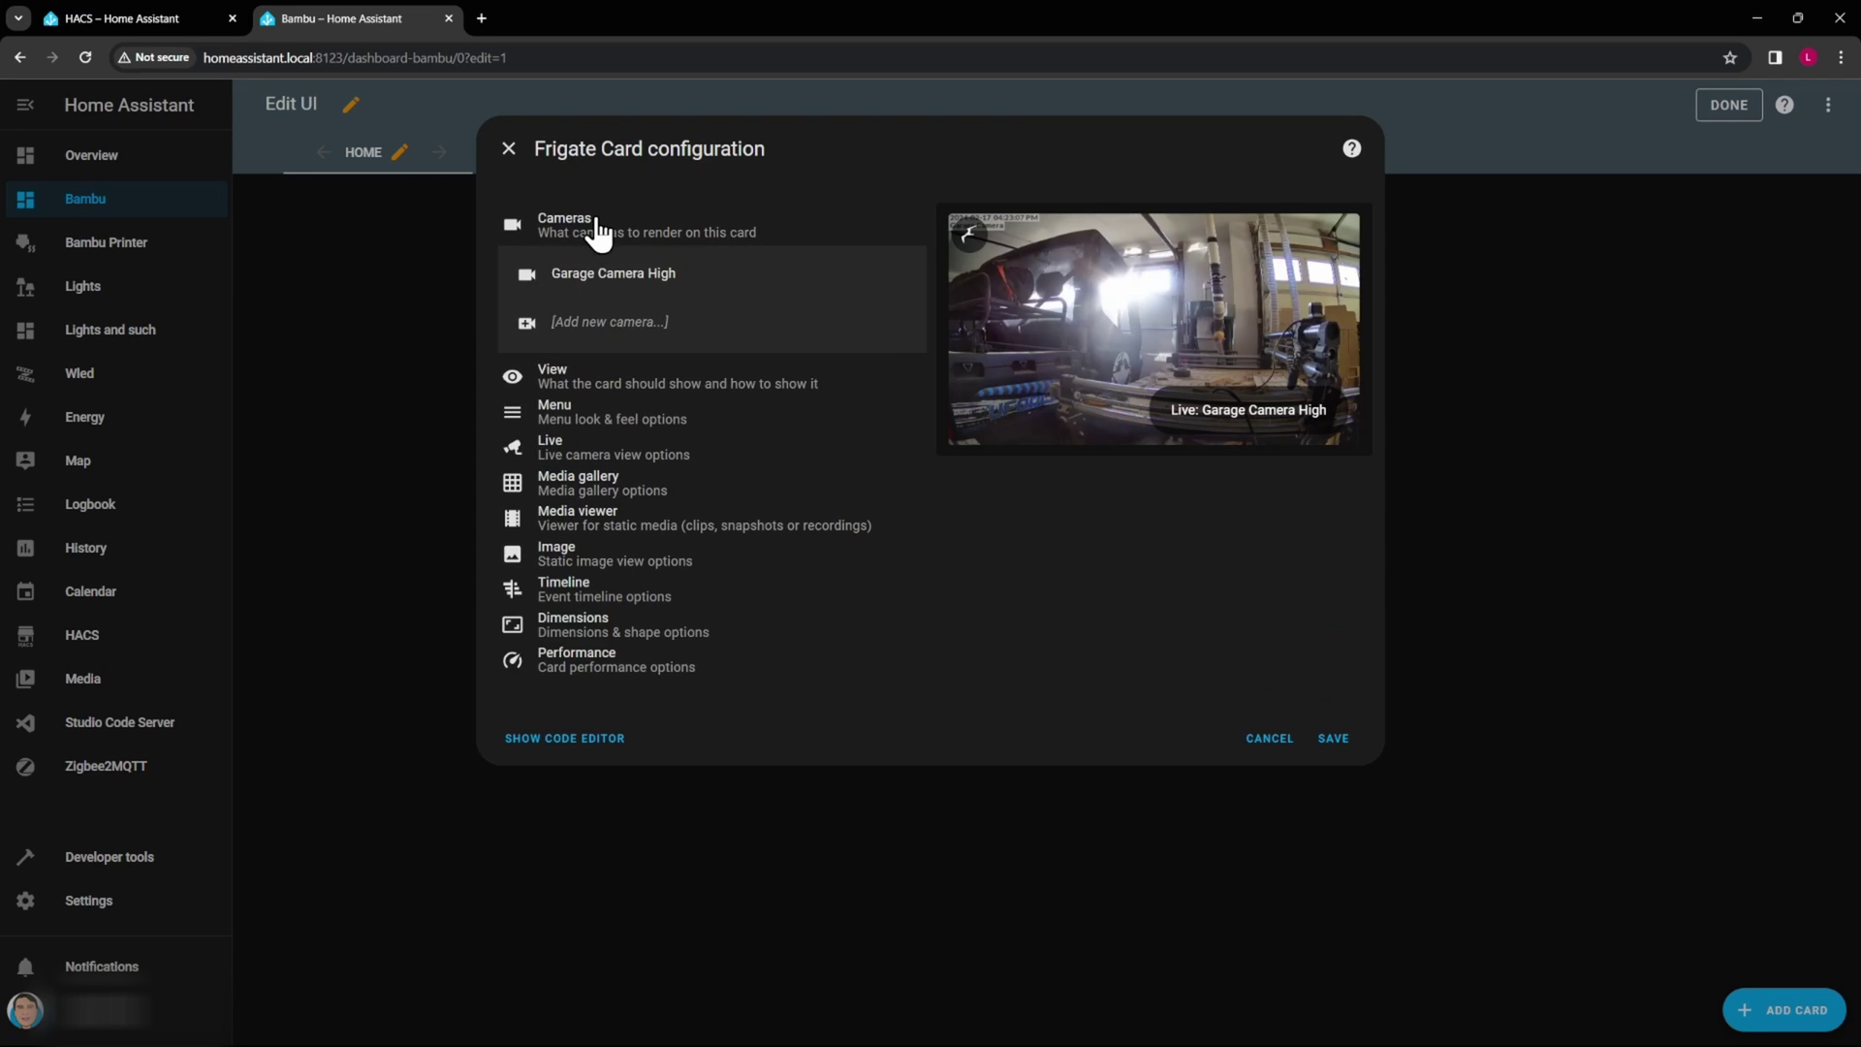
left_click(642, 279)
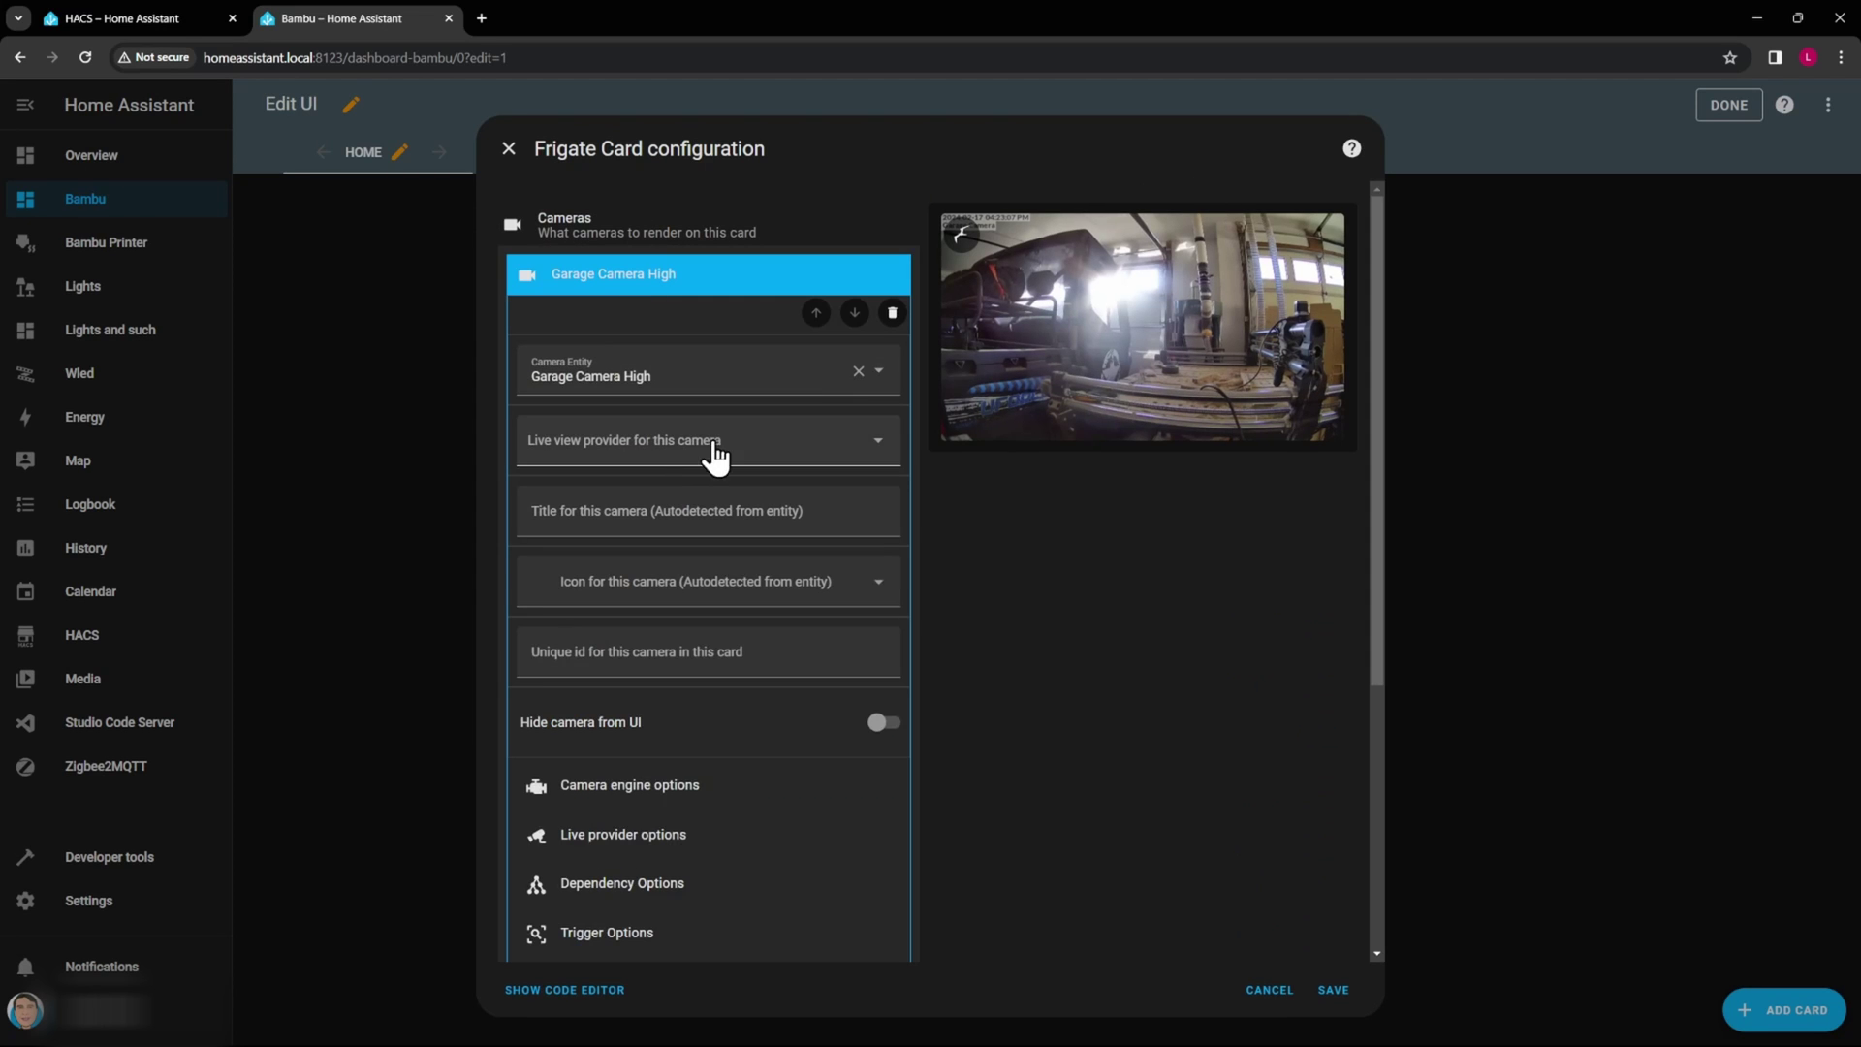
left_click(876, 378)
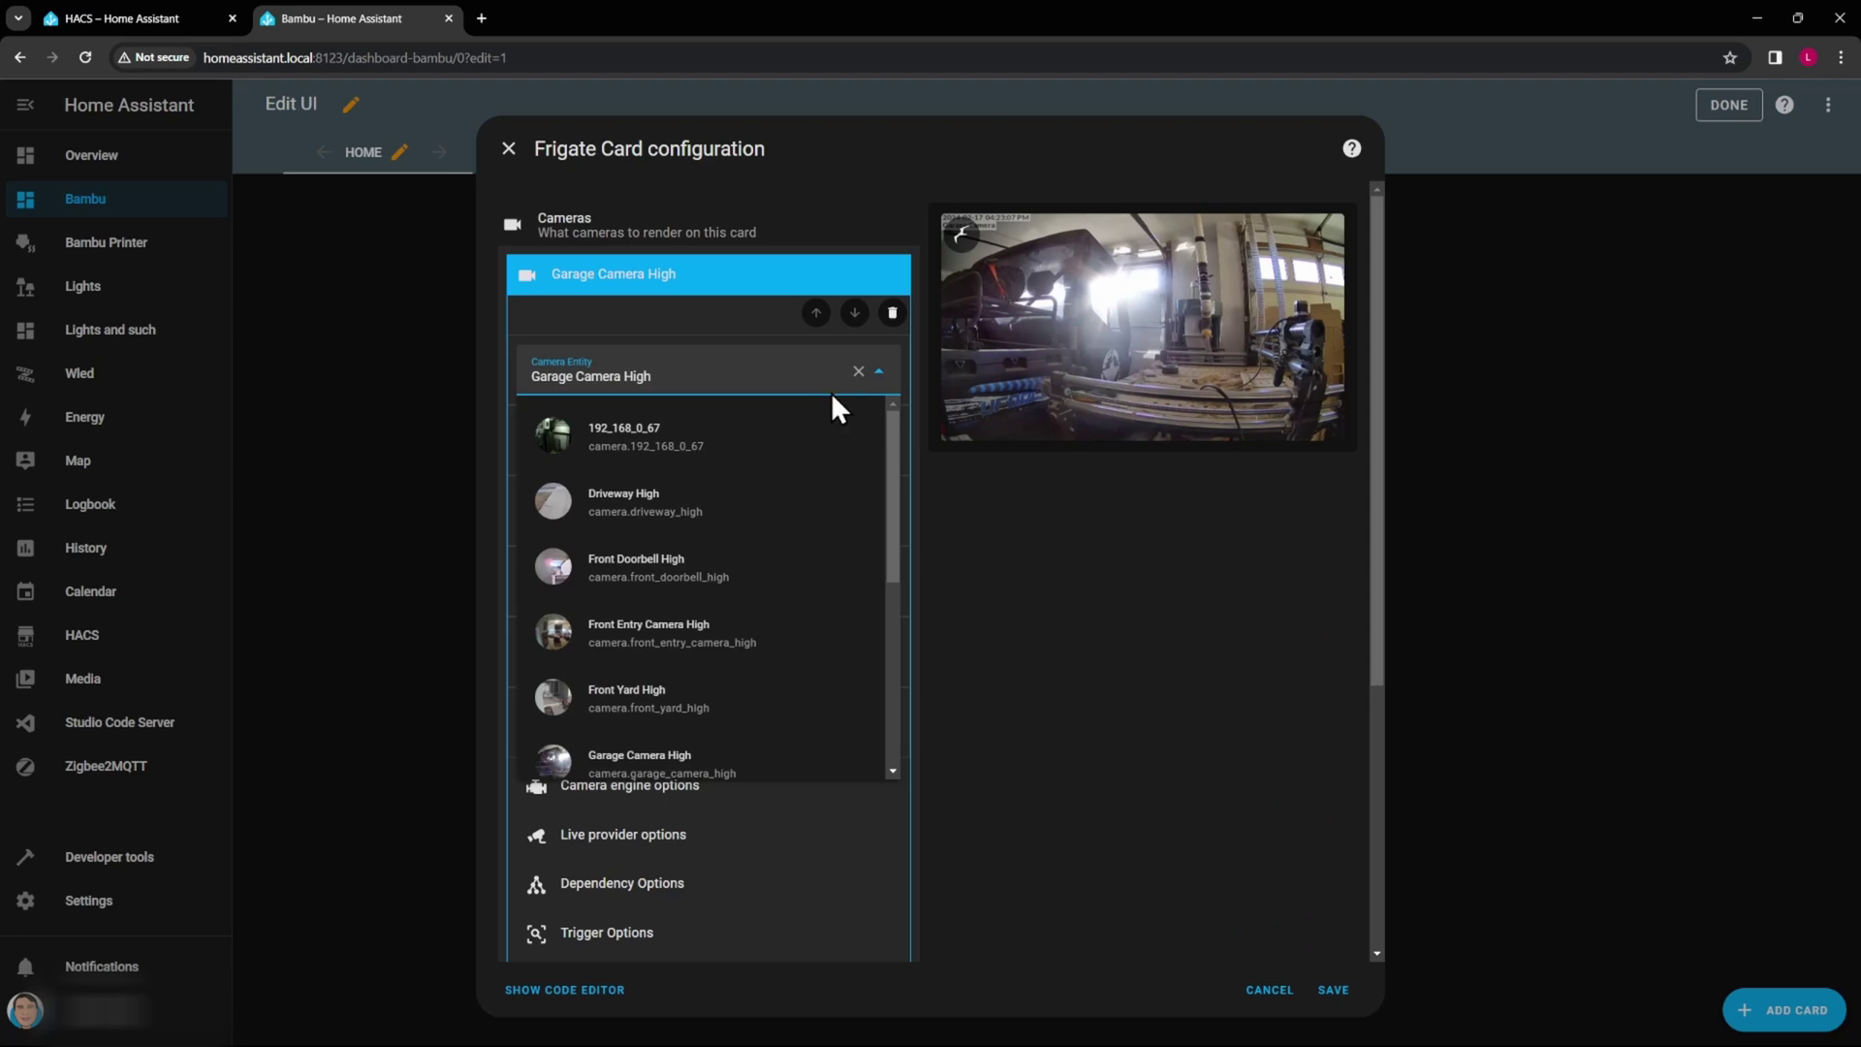
left_click(608, 441)
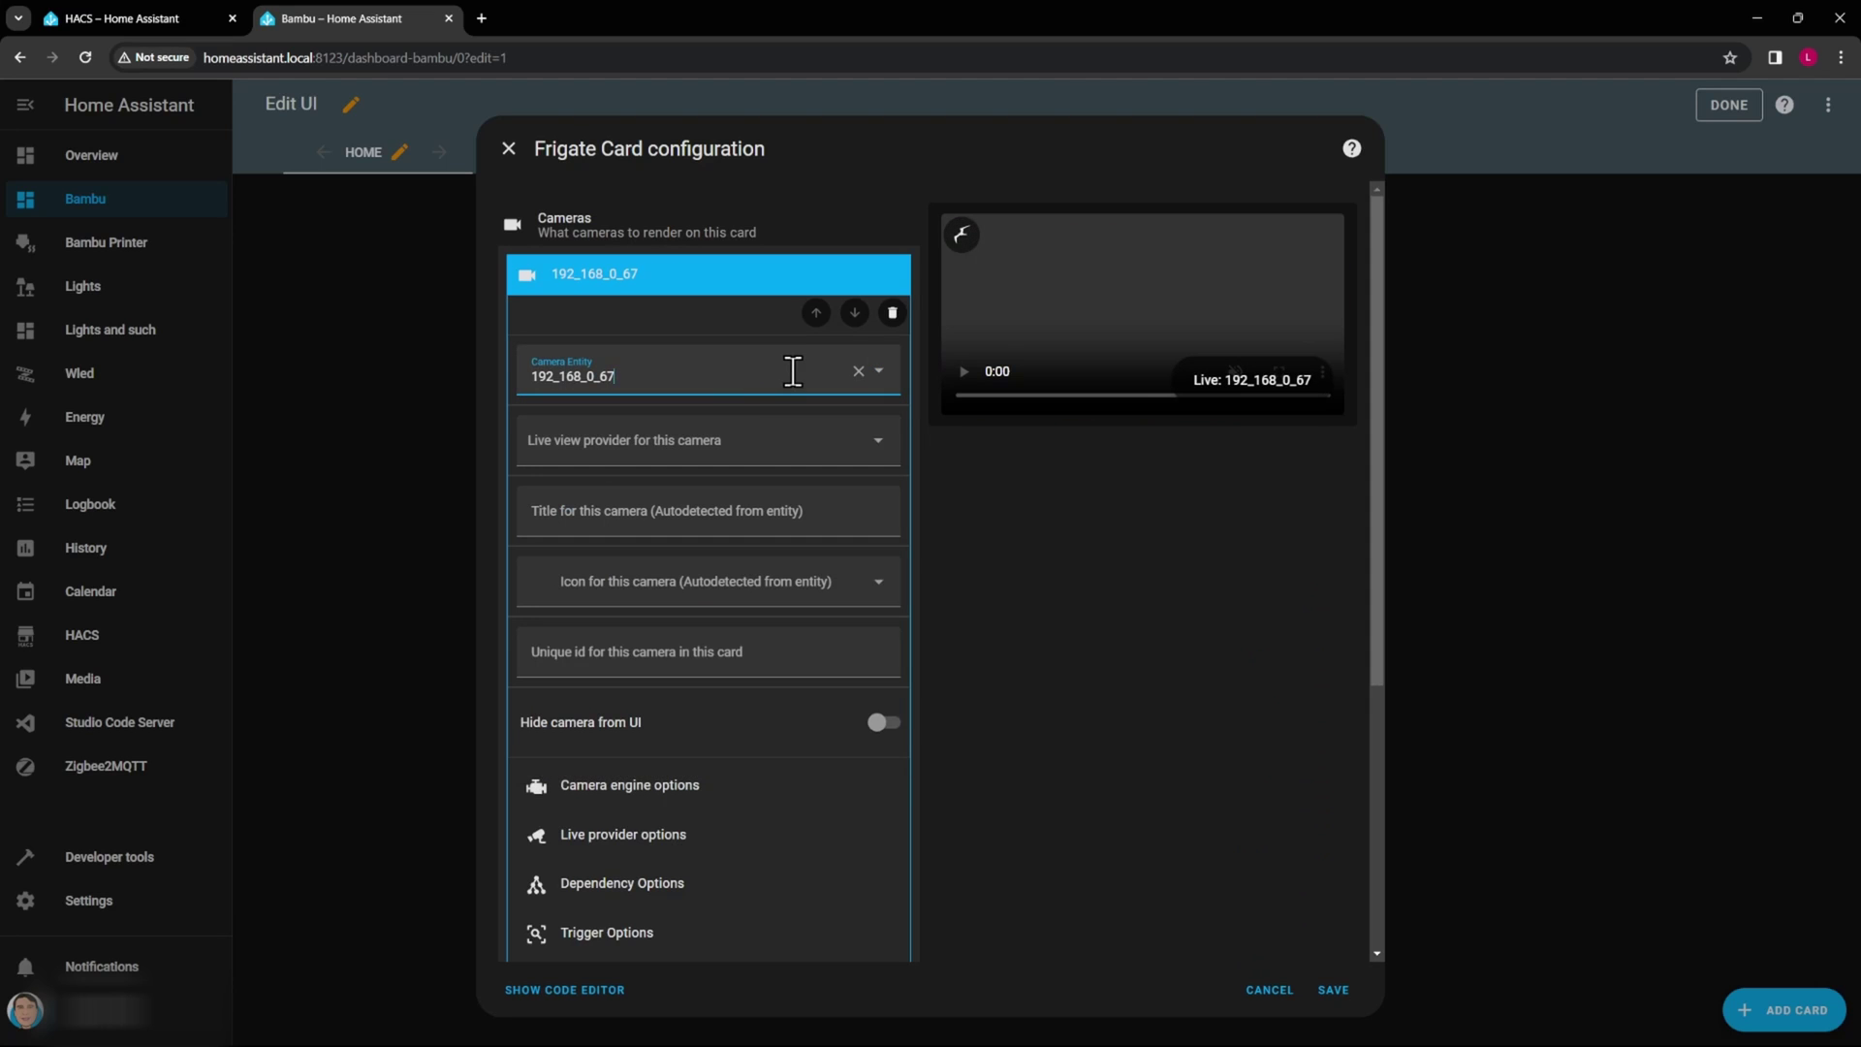
left_click(877, 373)
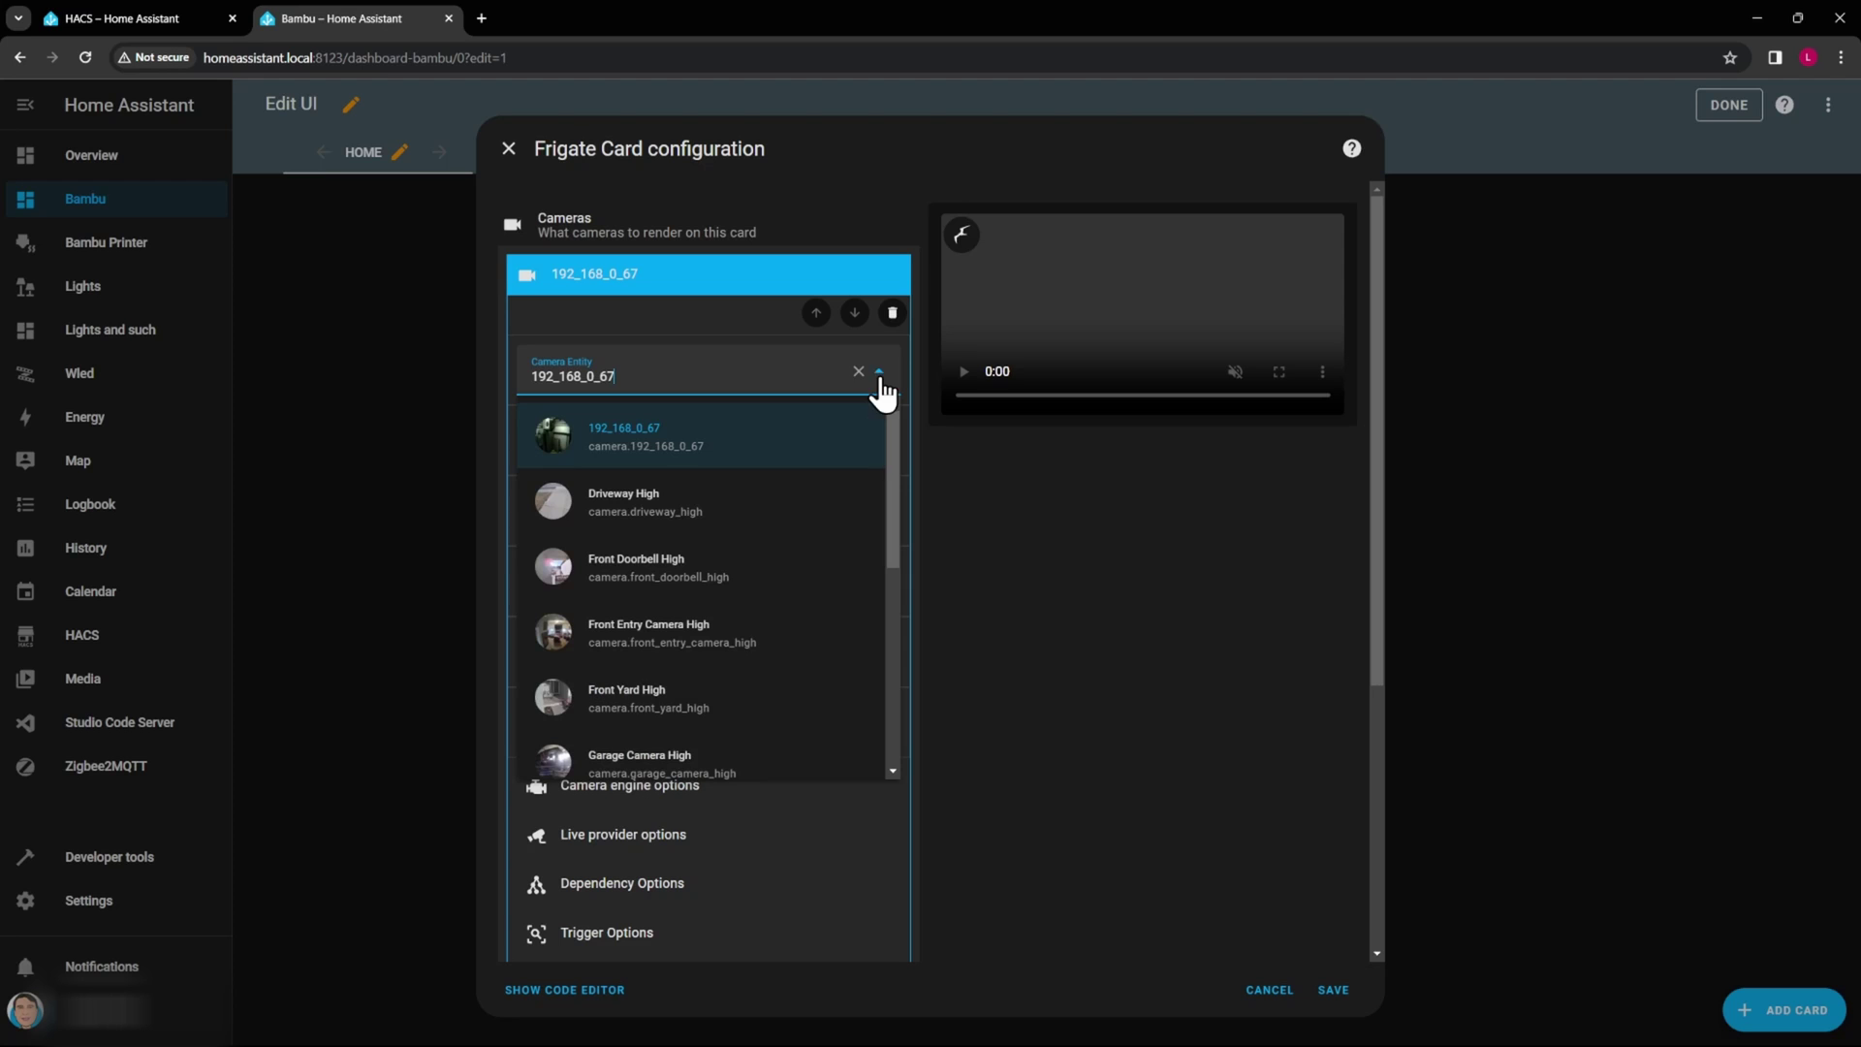
scroll(759, 514, "down", 8)
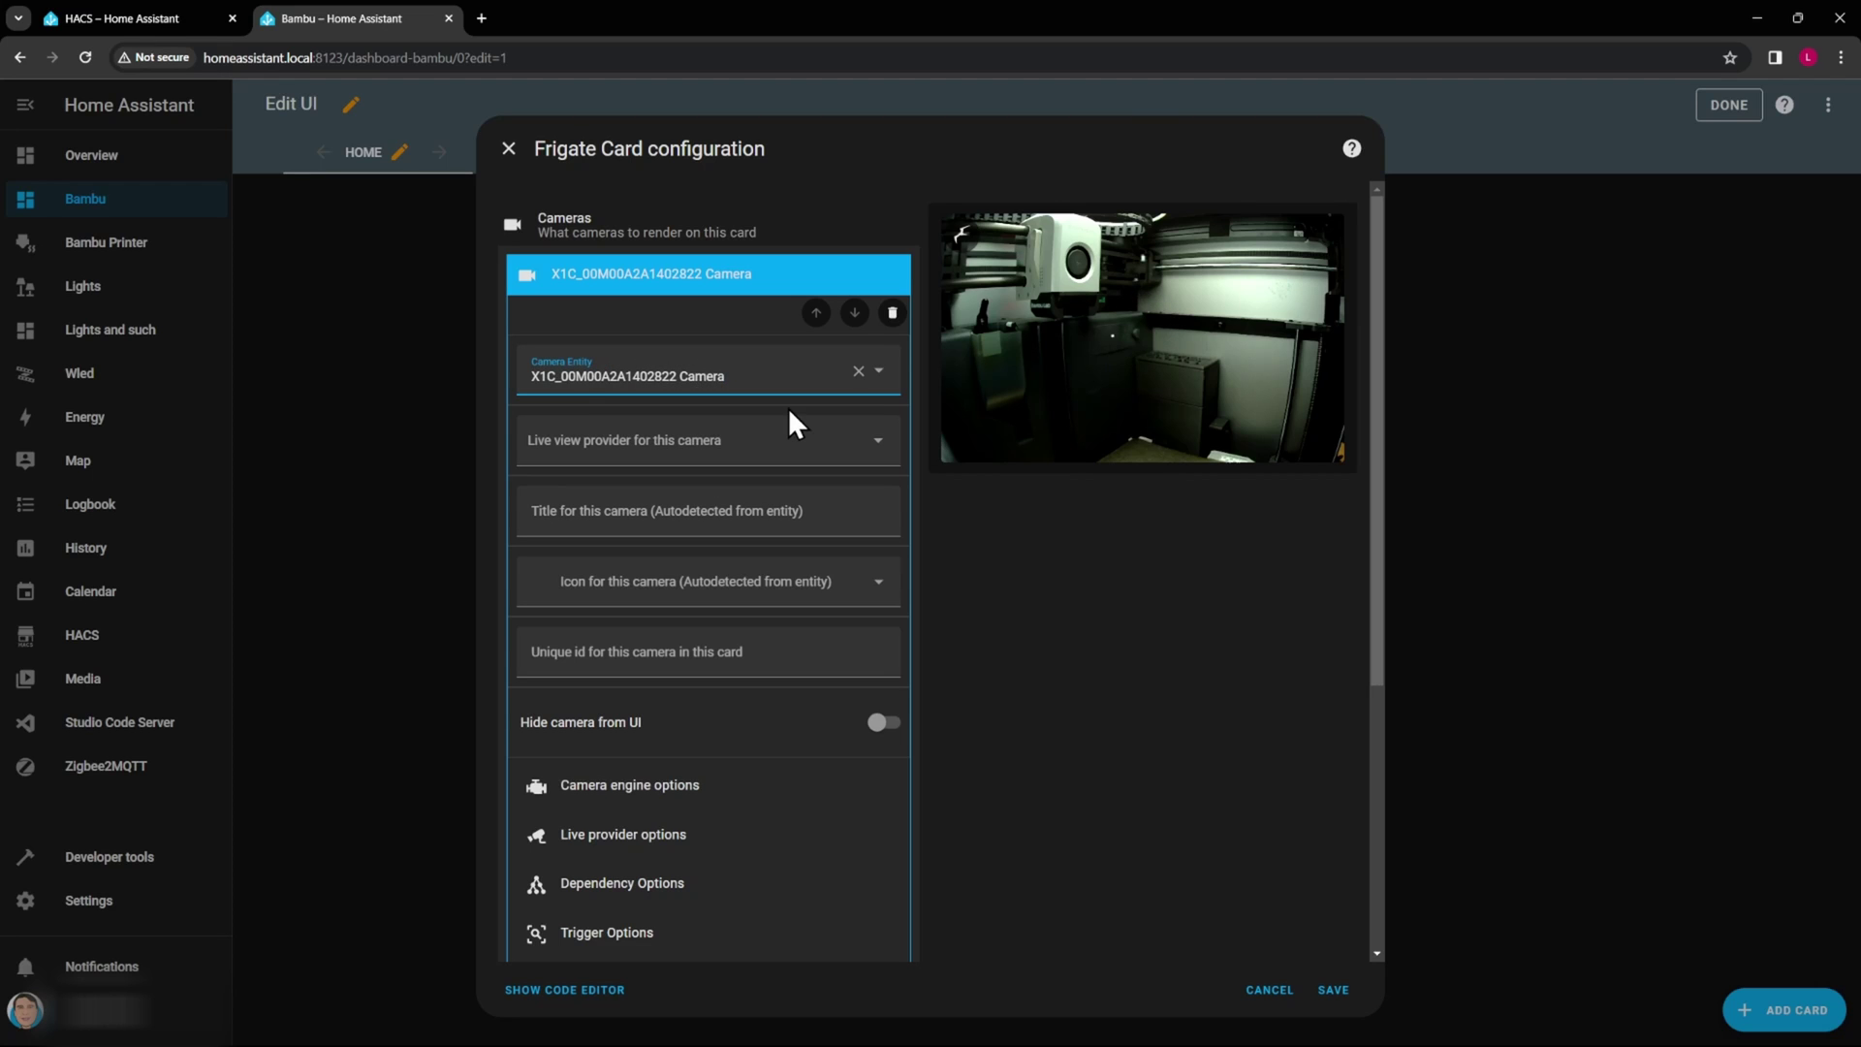
left_click(1334, 990)
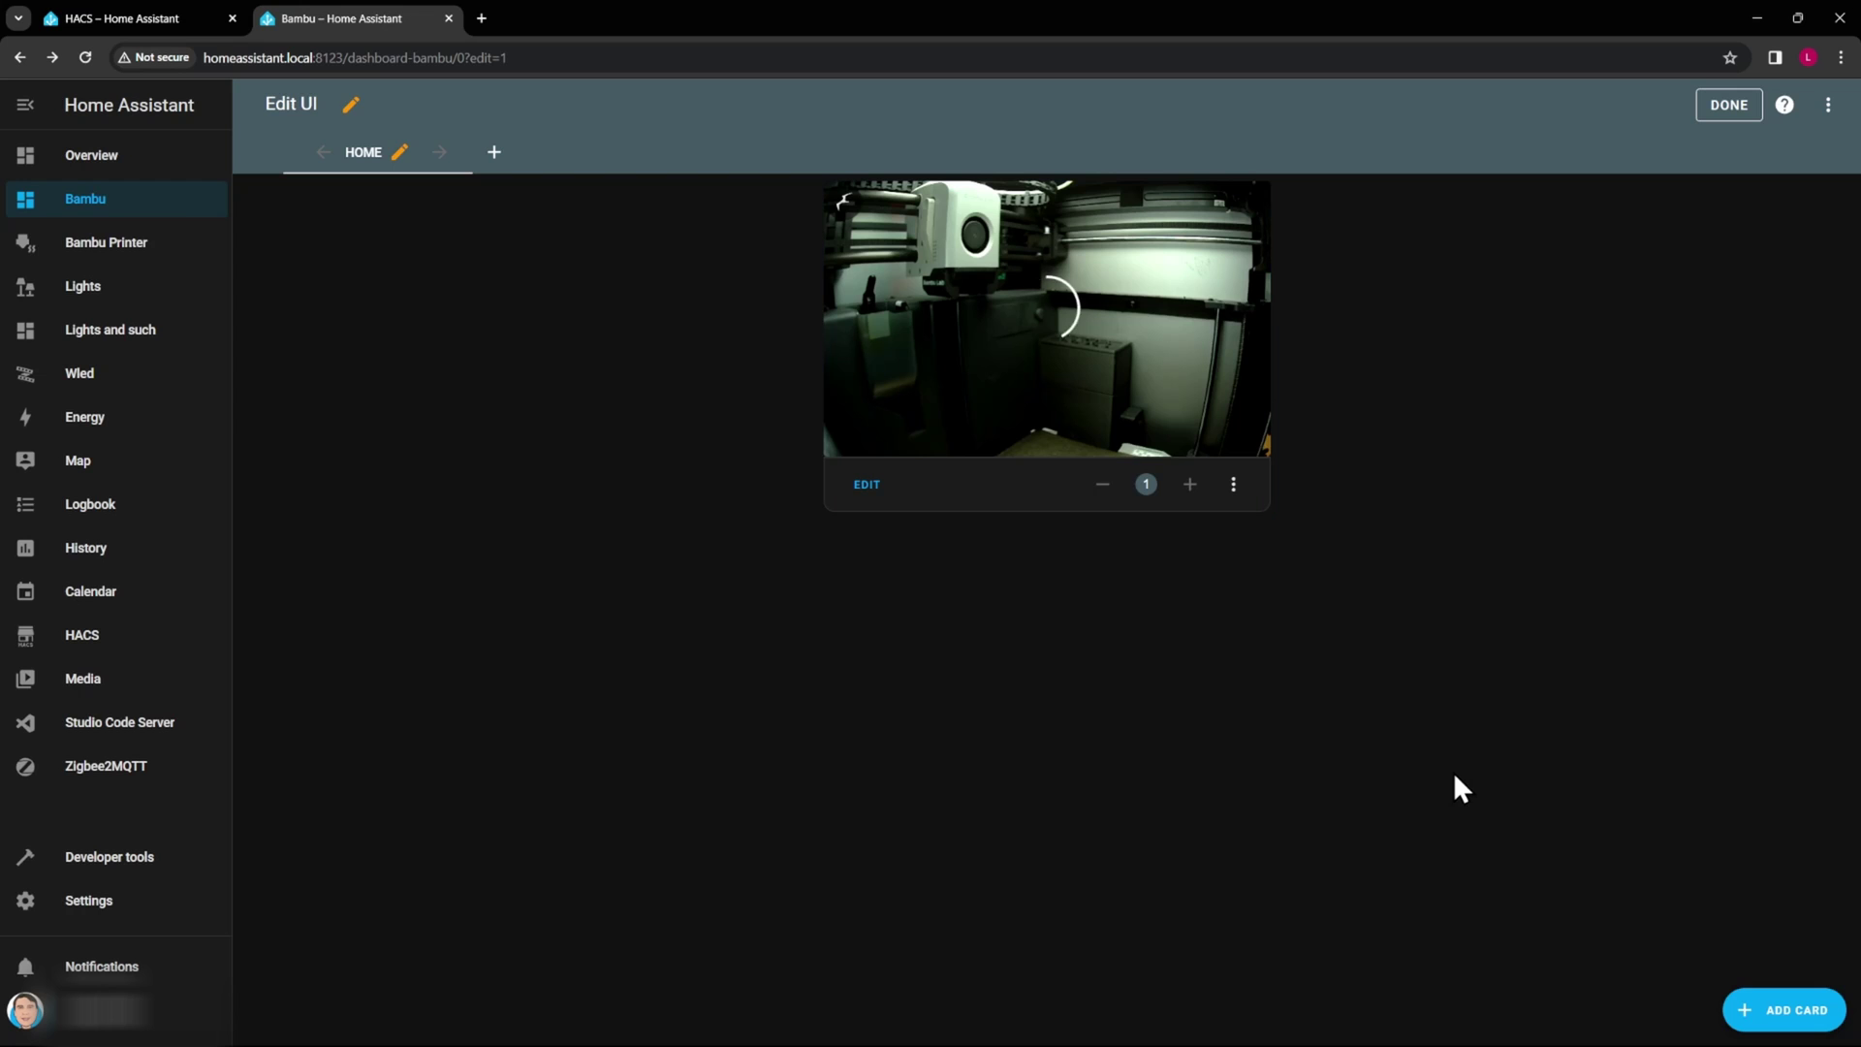
Go back to the Bambu Lab integration's devices and open the X1C printer's device page.
left_click(113, 903)
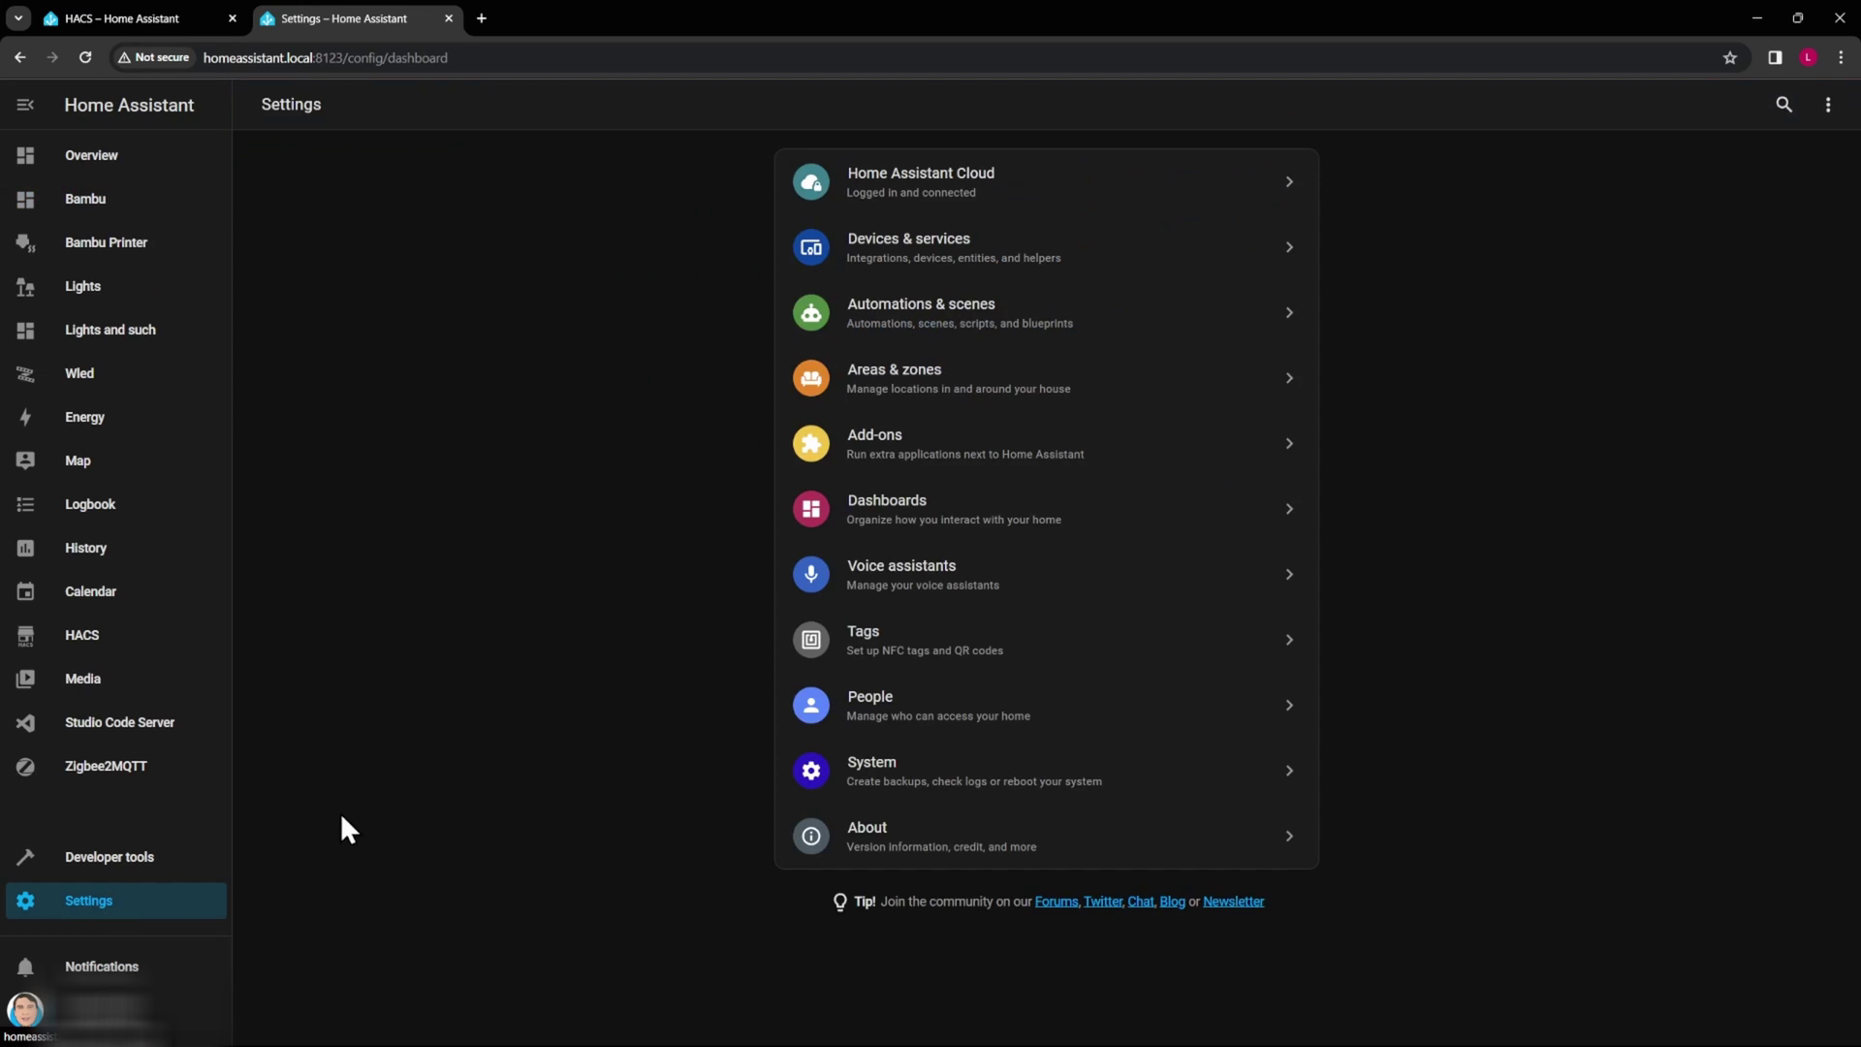
left_click(900, 258)
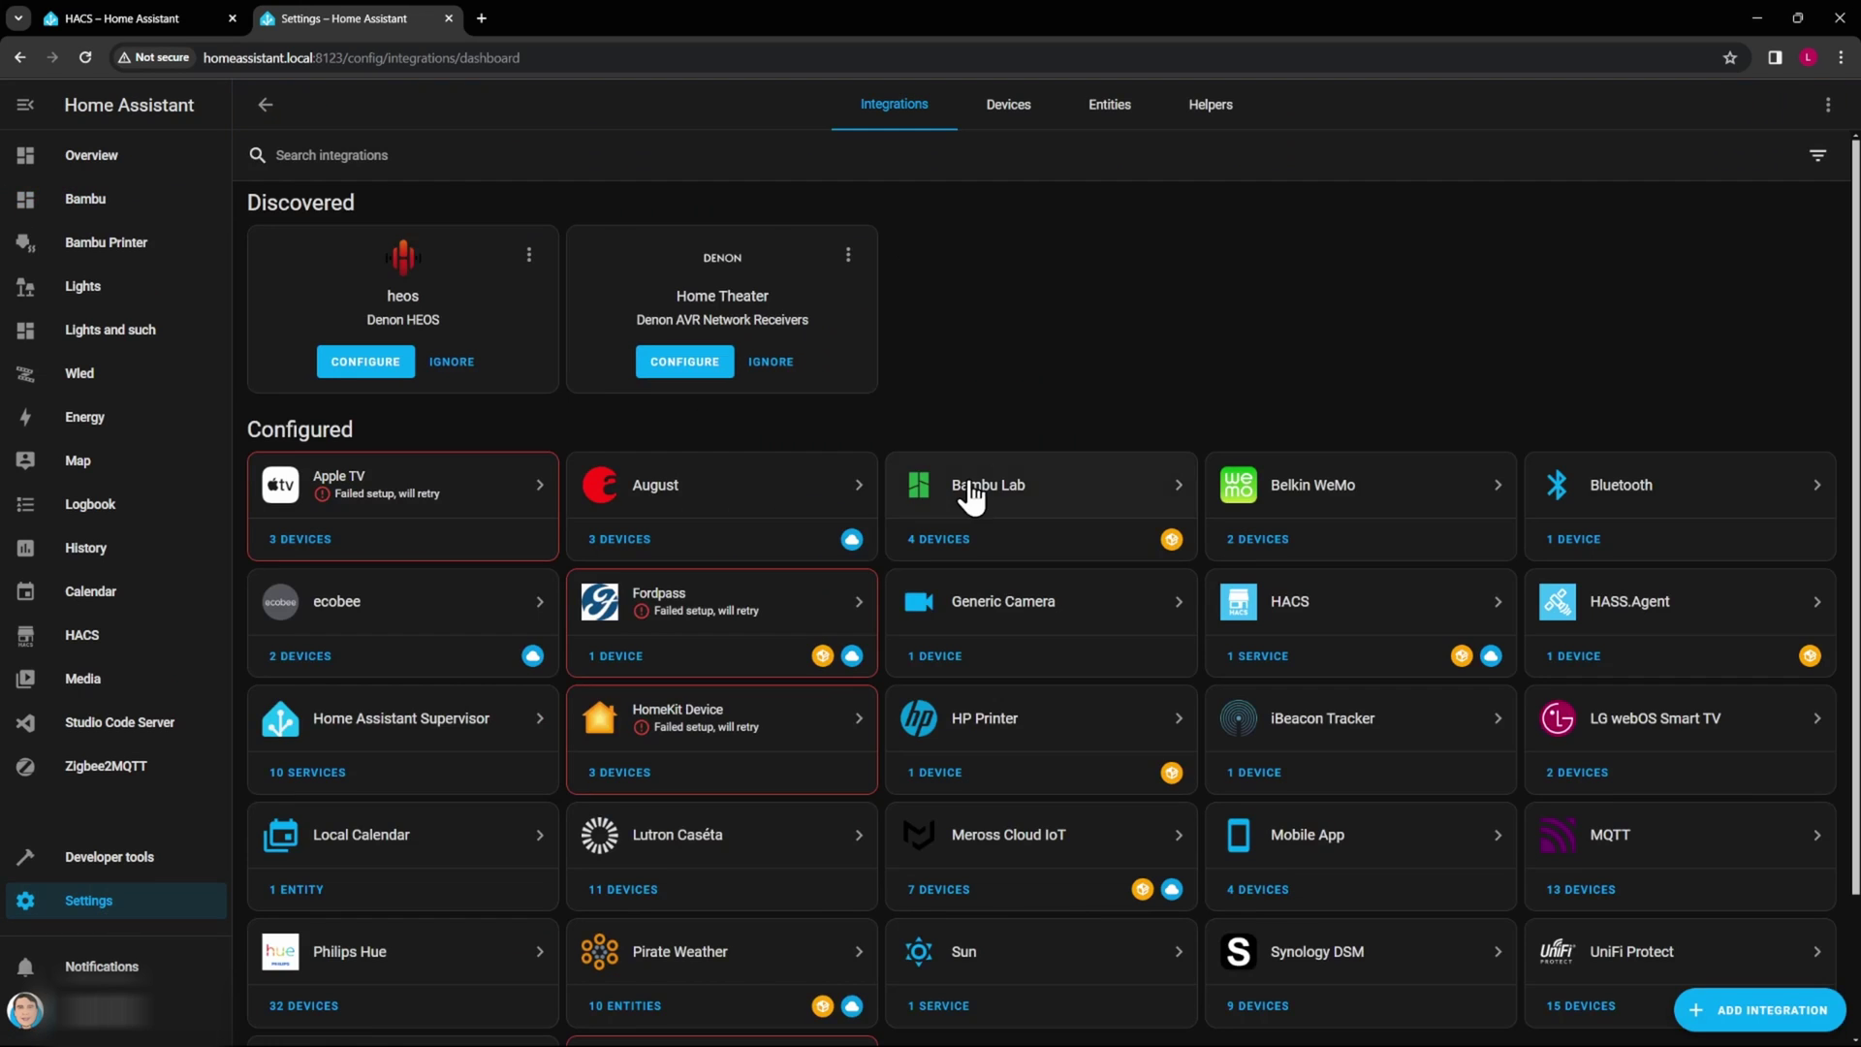
left_click(968, 479)
left_click(917, 258)
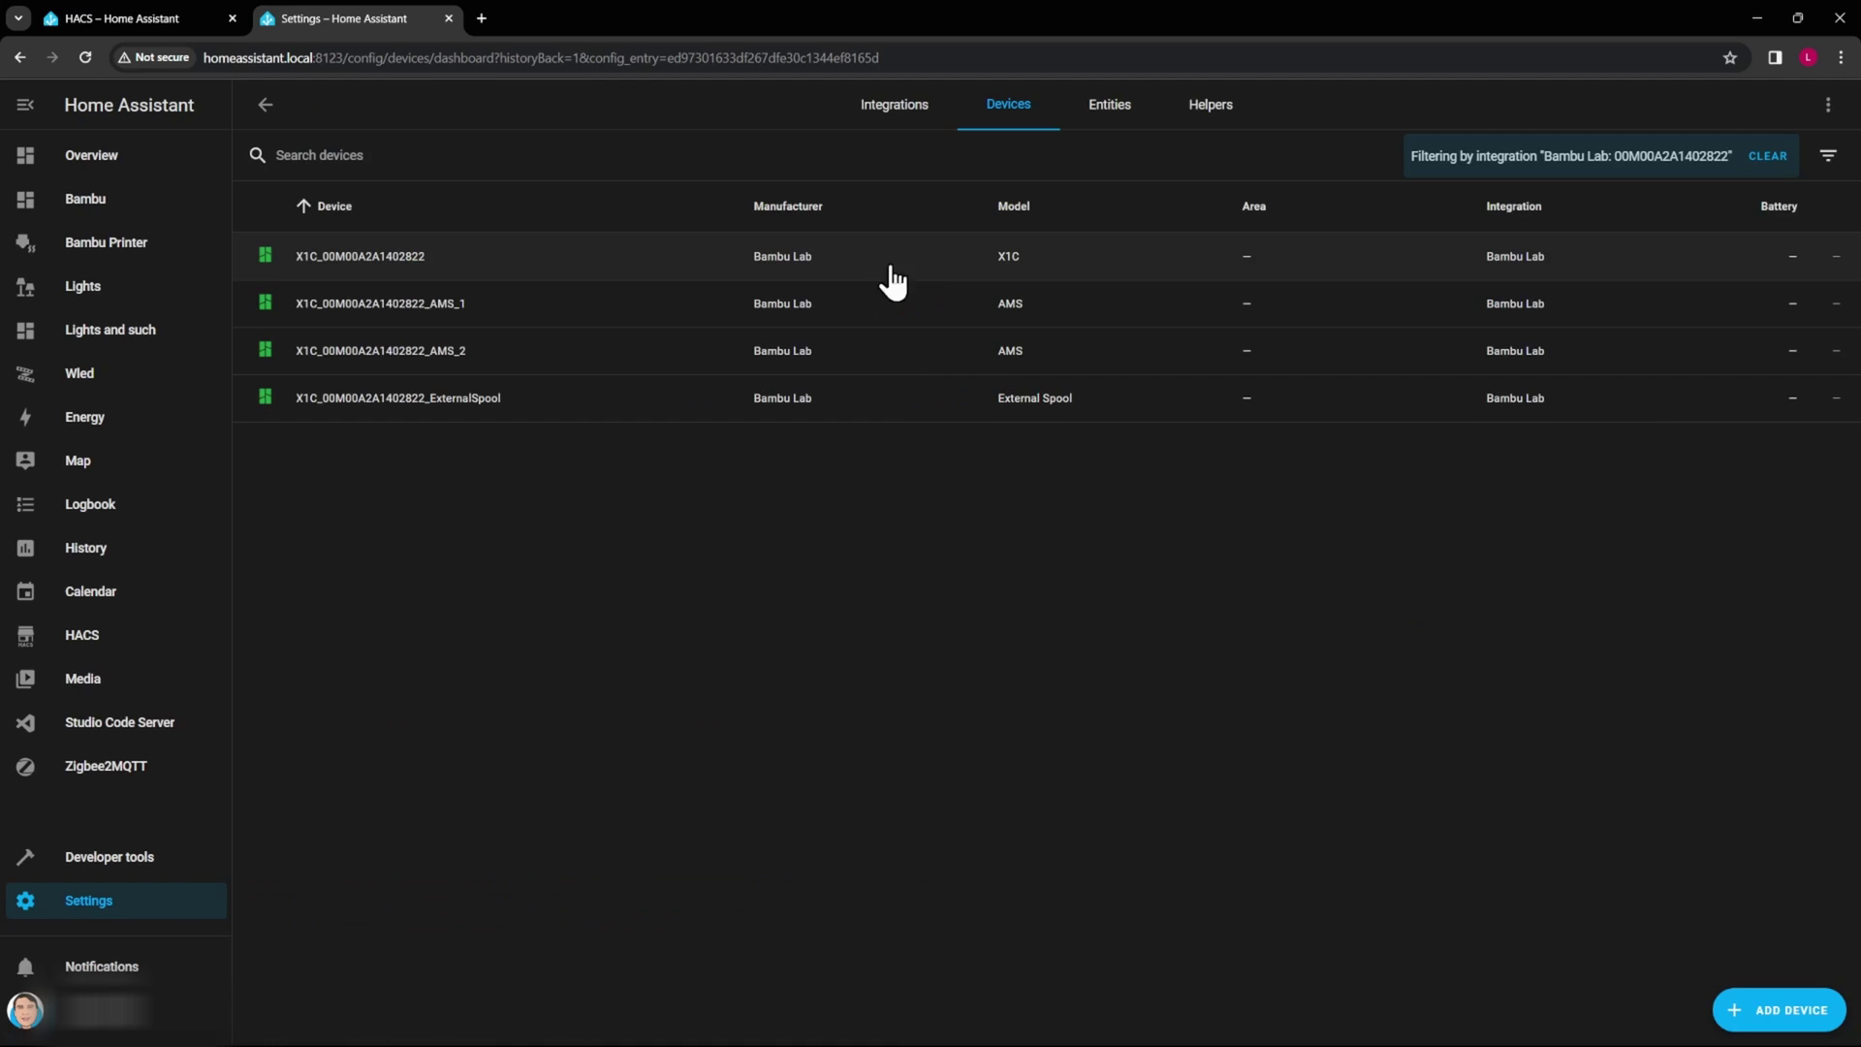
left_click(400, 260)
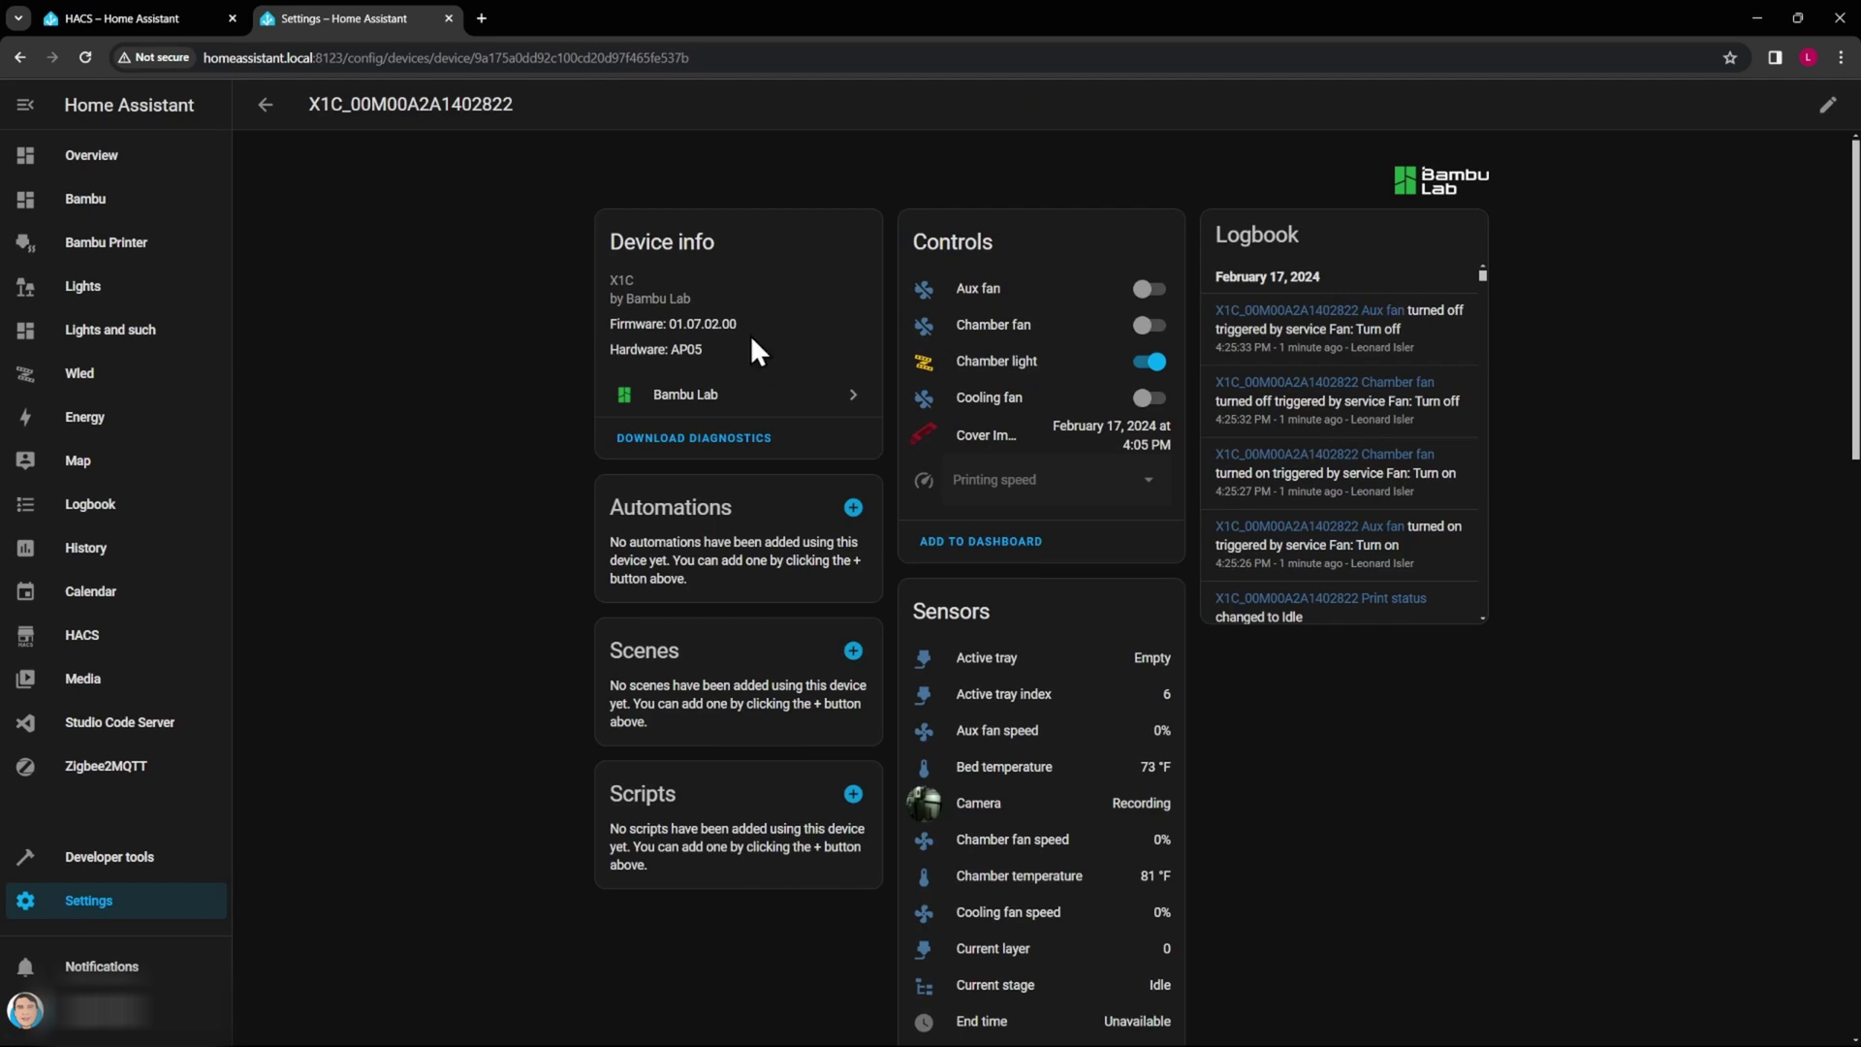
left_click(1007, 557)
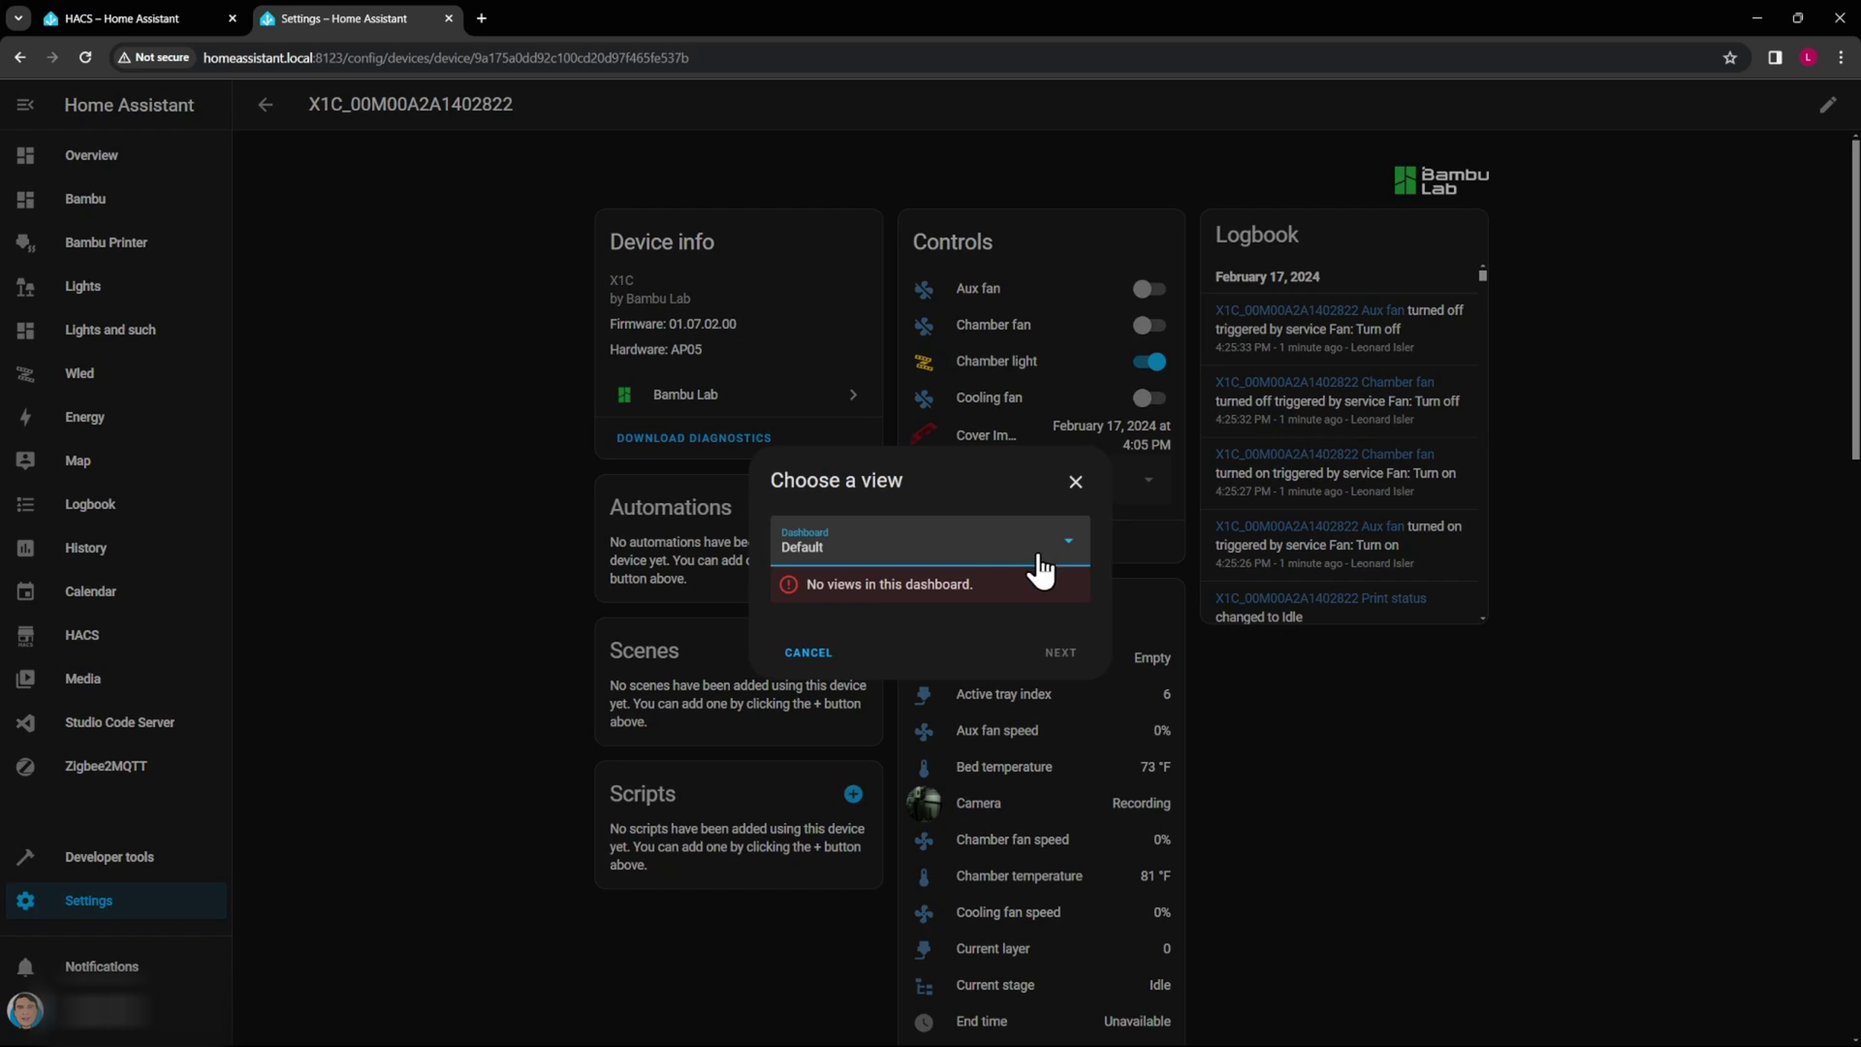
left_click(1070, 542)
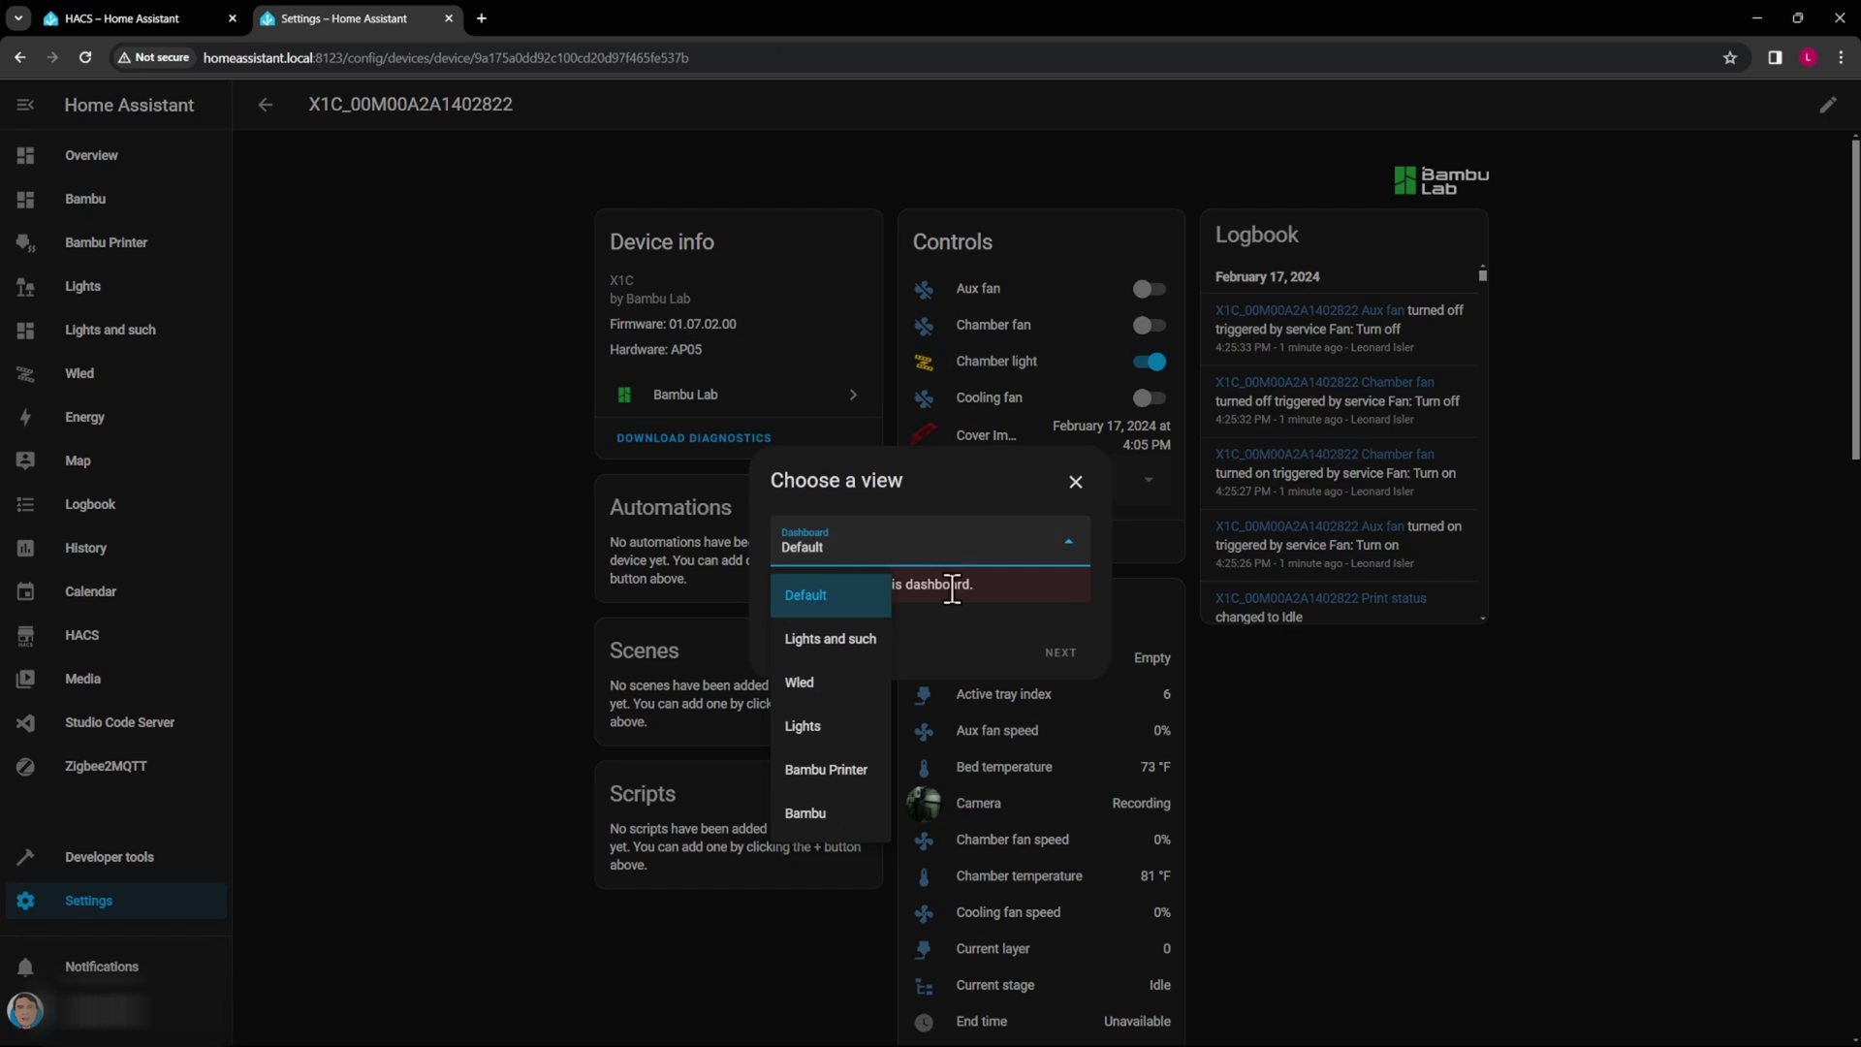
left_click(824, 810)
left_click(1050, 642)
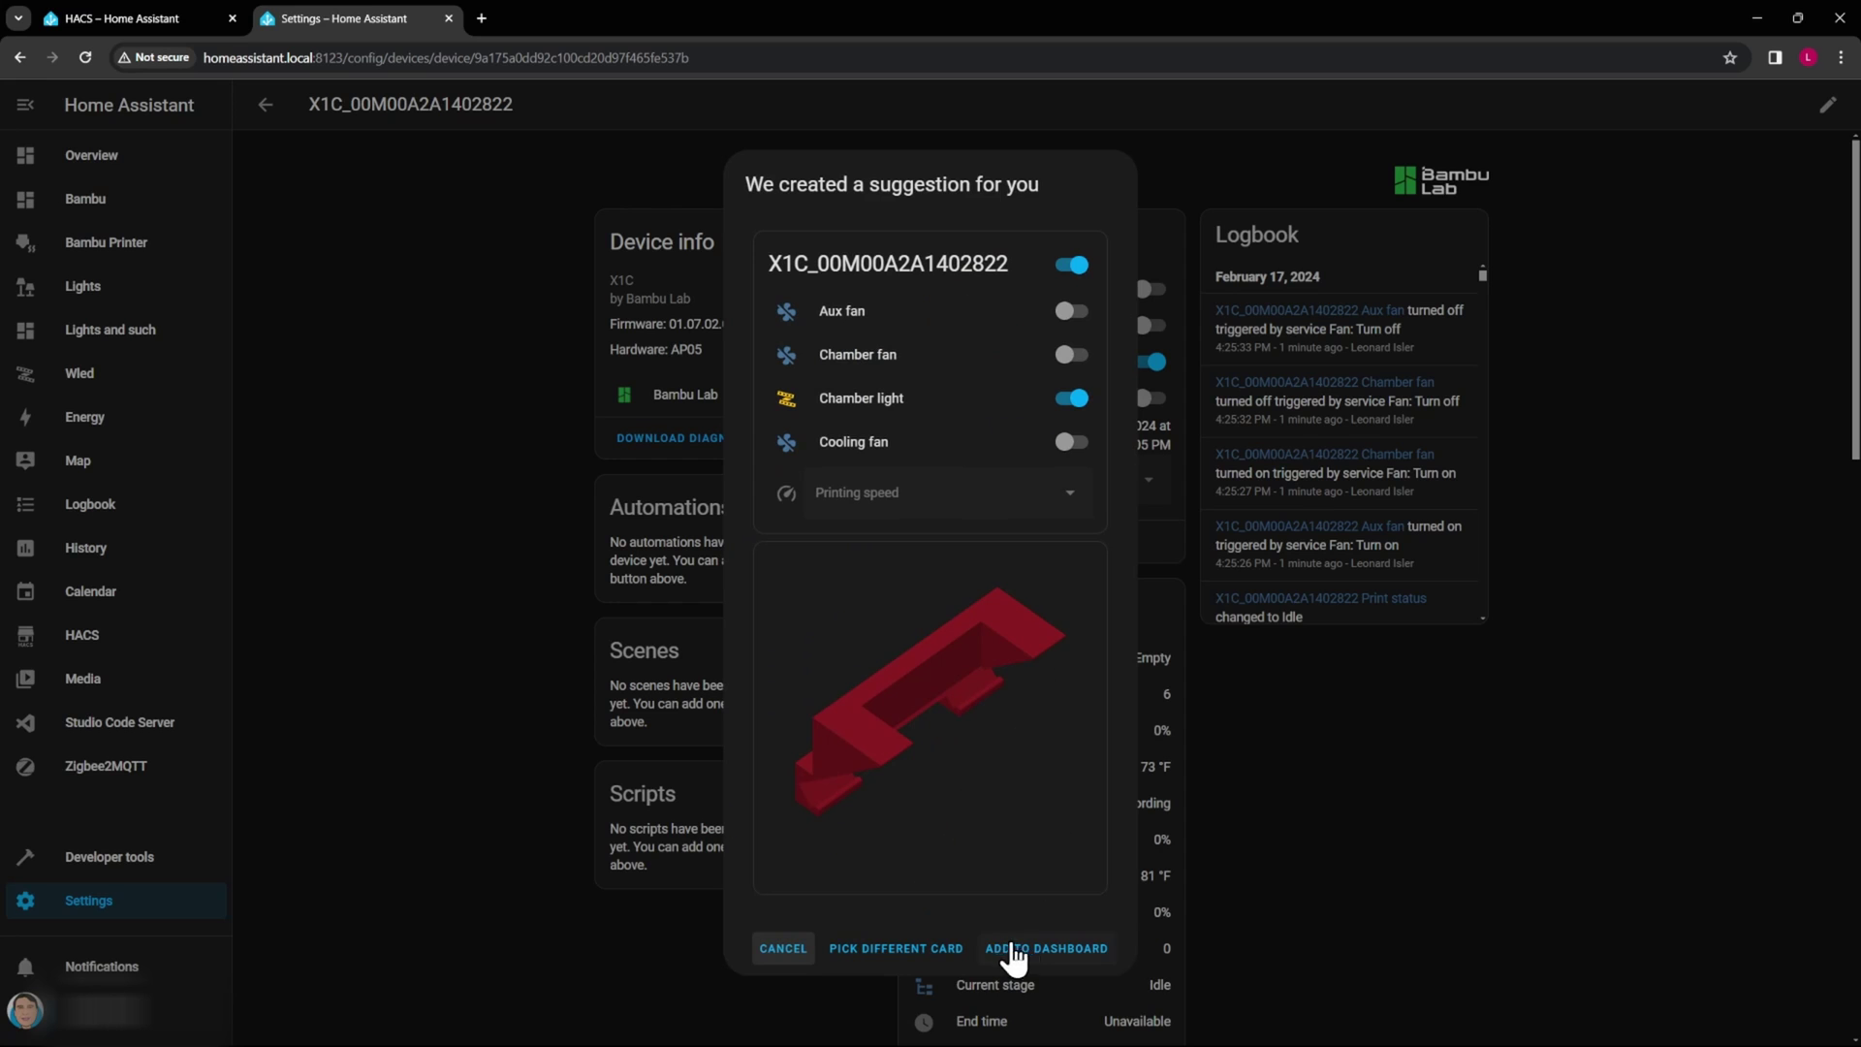
left_click(938, 951)
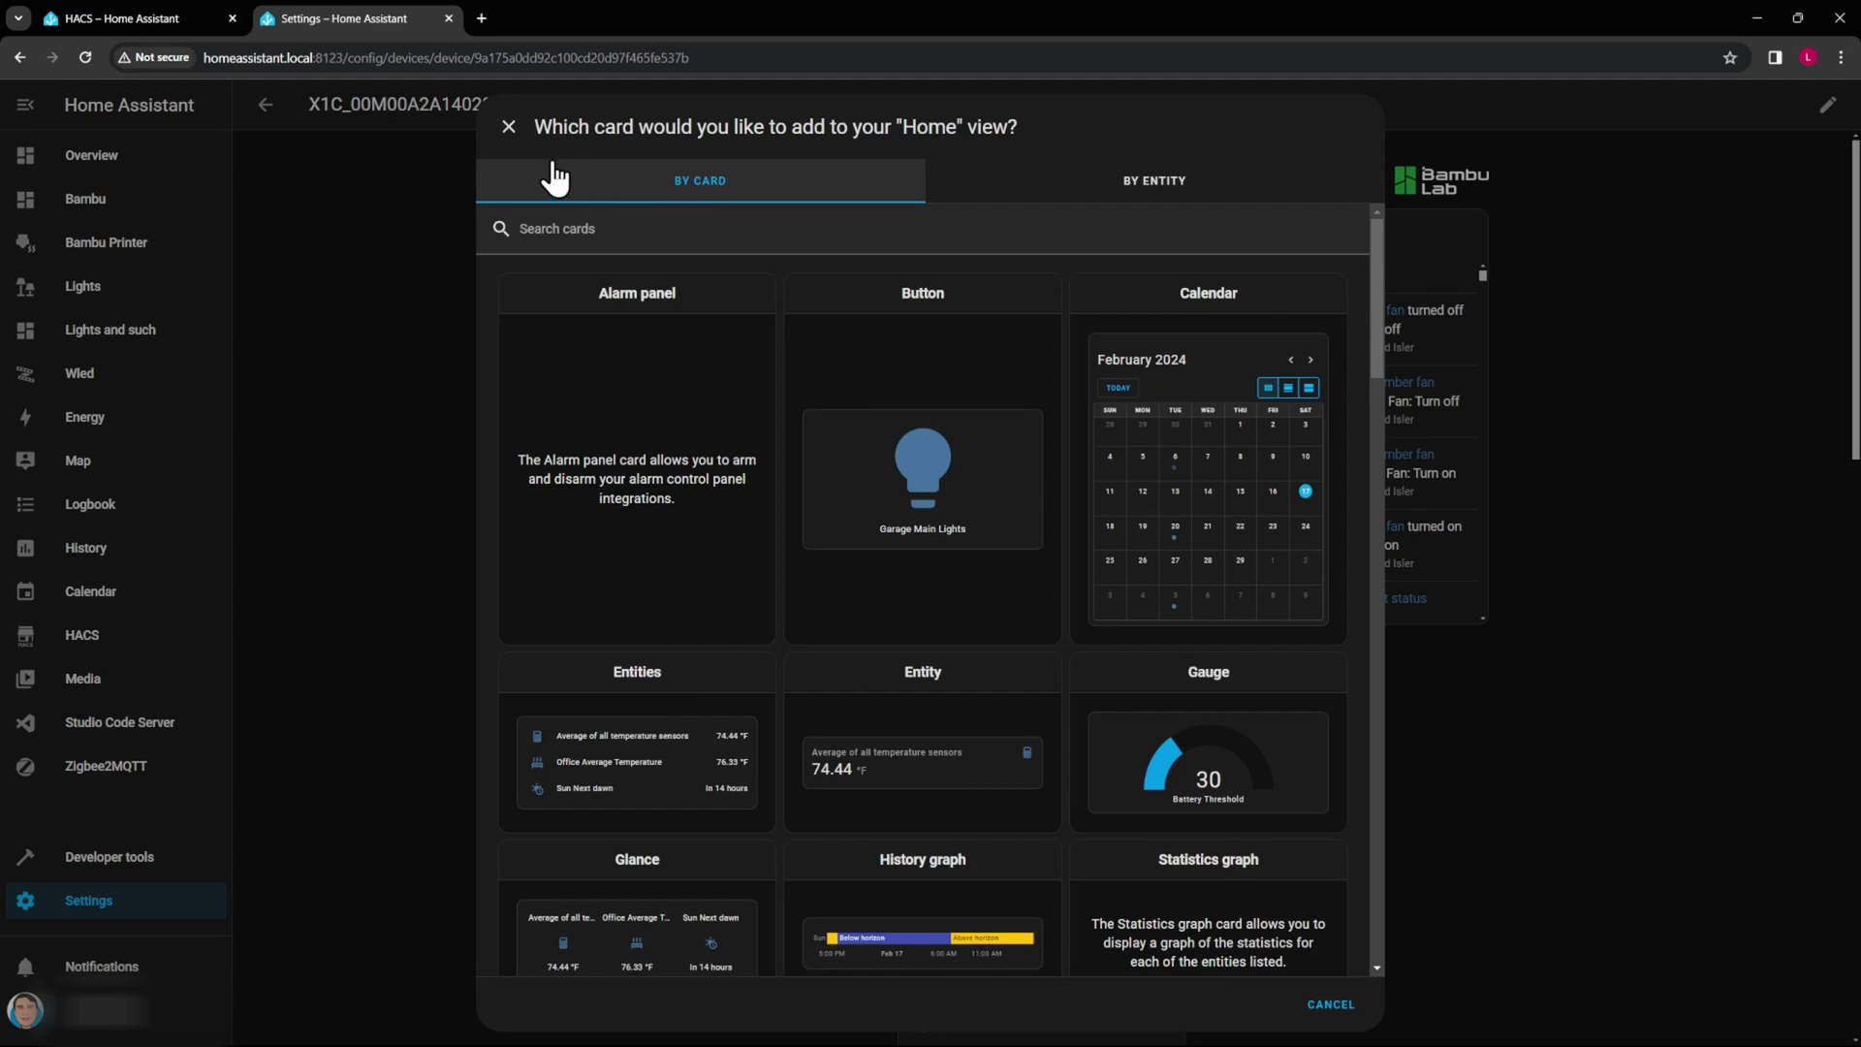
left_click(508, 126)
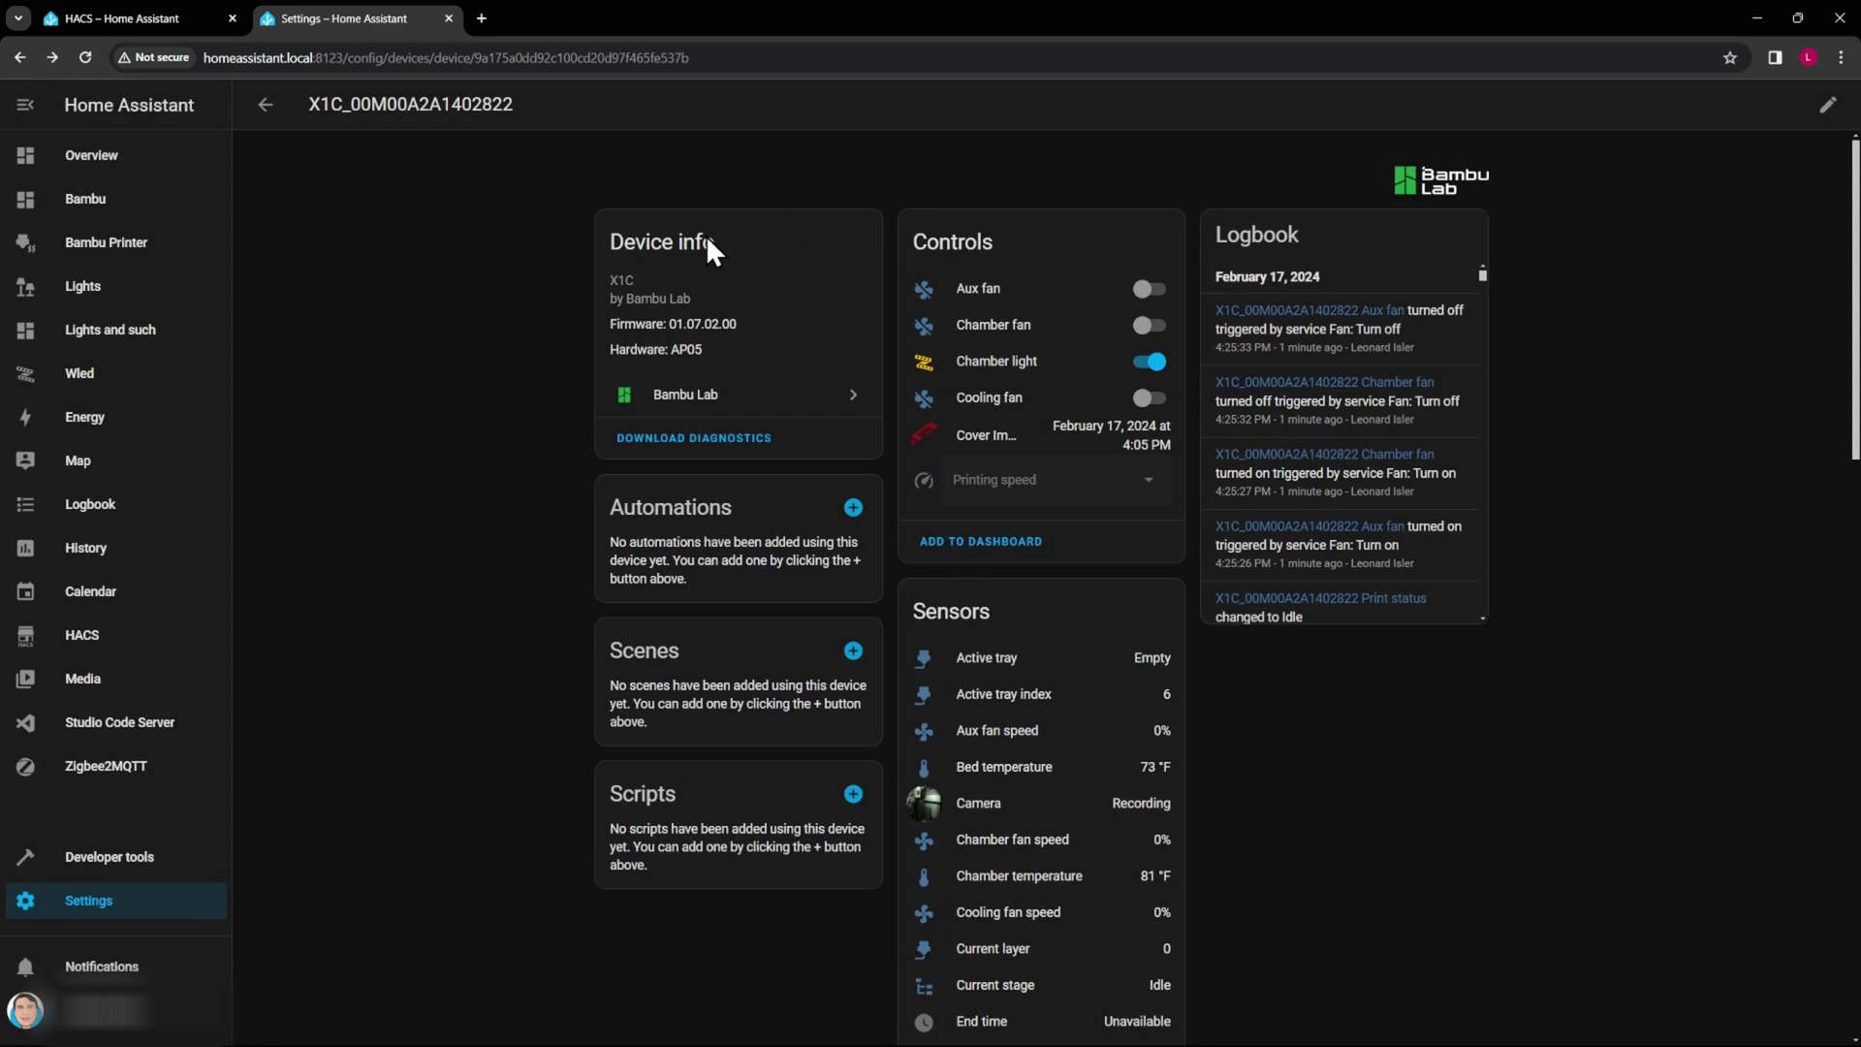
Add the suggested X1C controls and cover image cards from the device page to the Bambu dashboard.
left_click(972, 554)
left_click(983, 546)
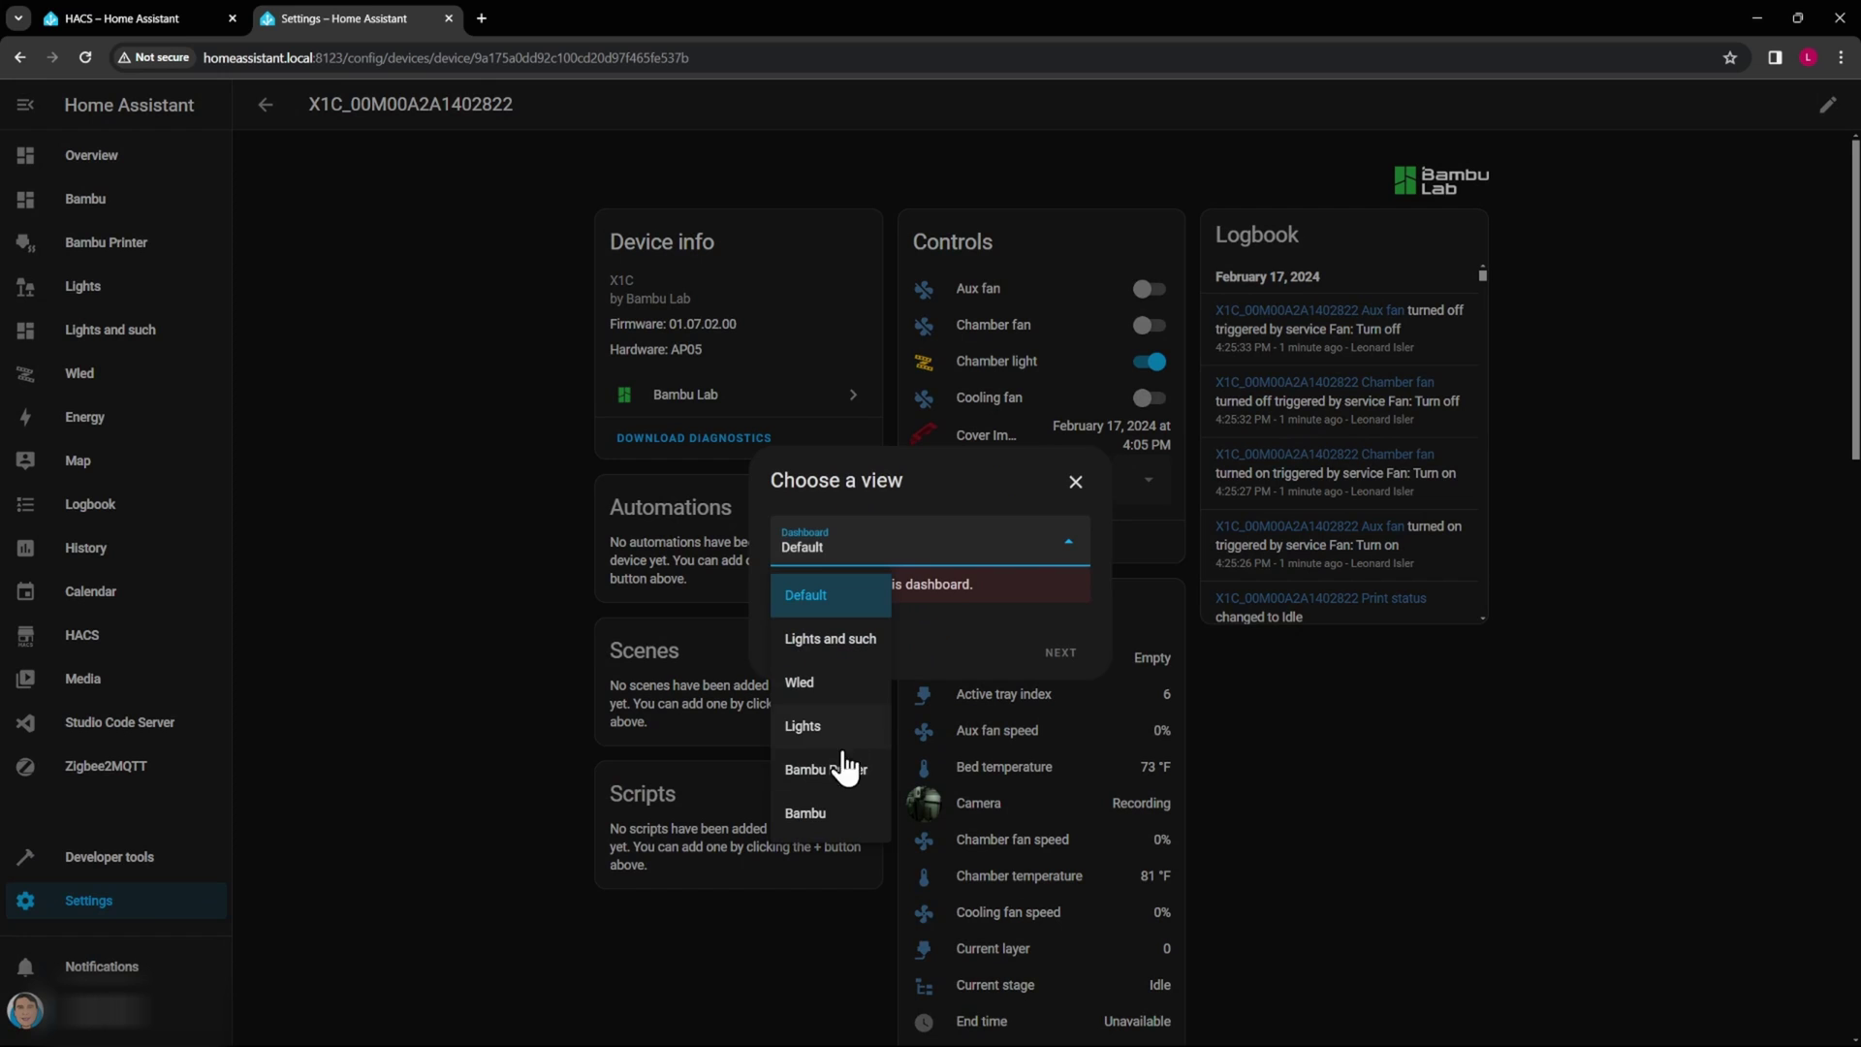
left_click(829, 813)
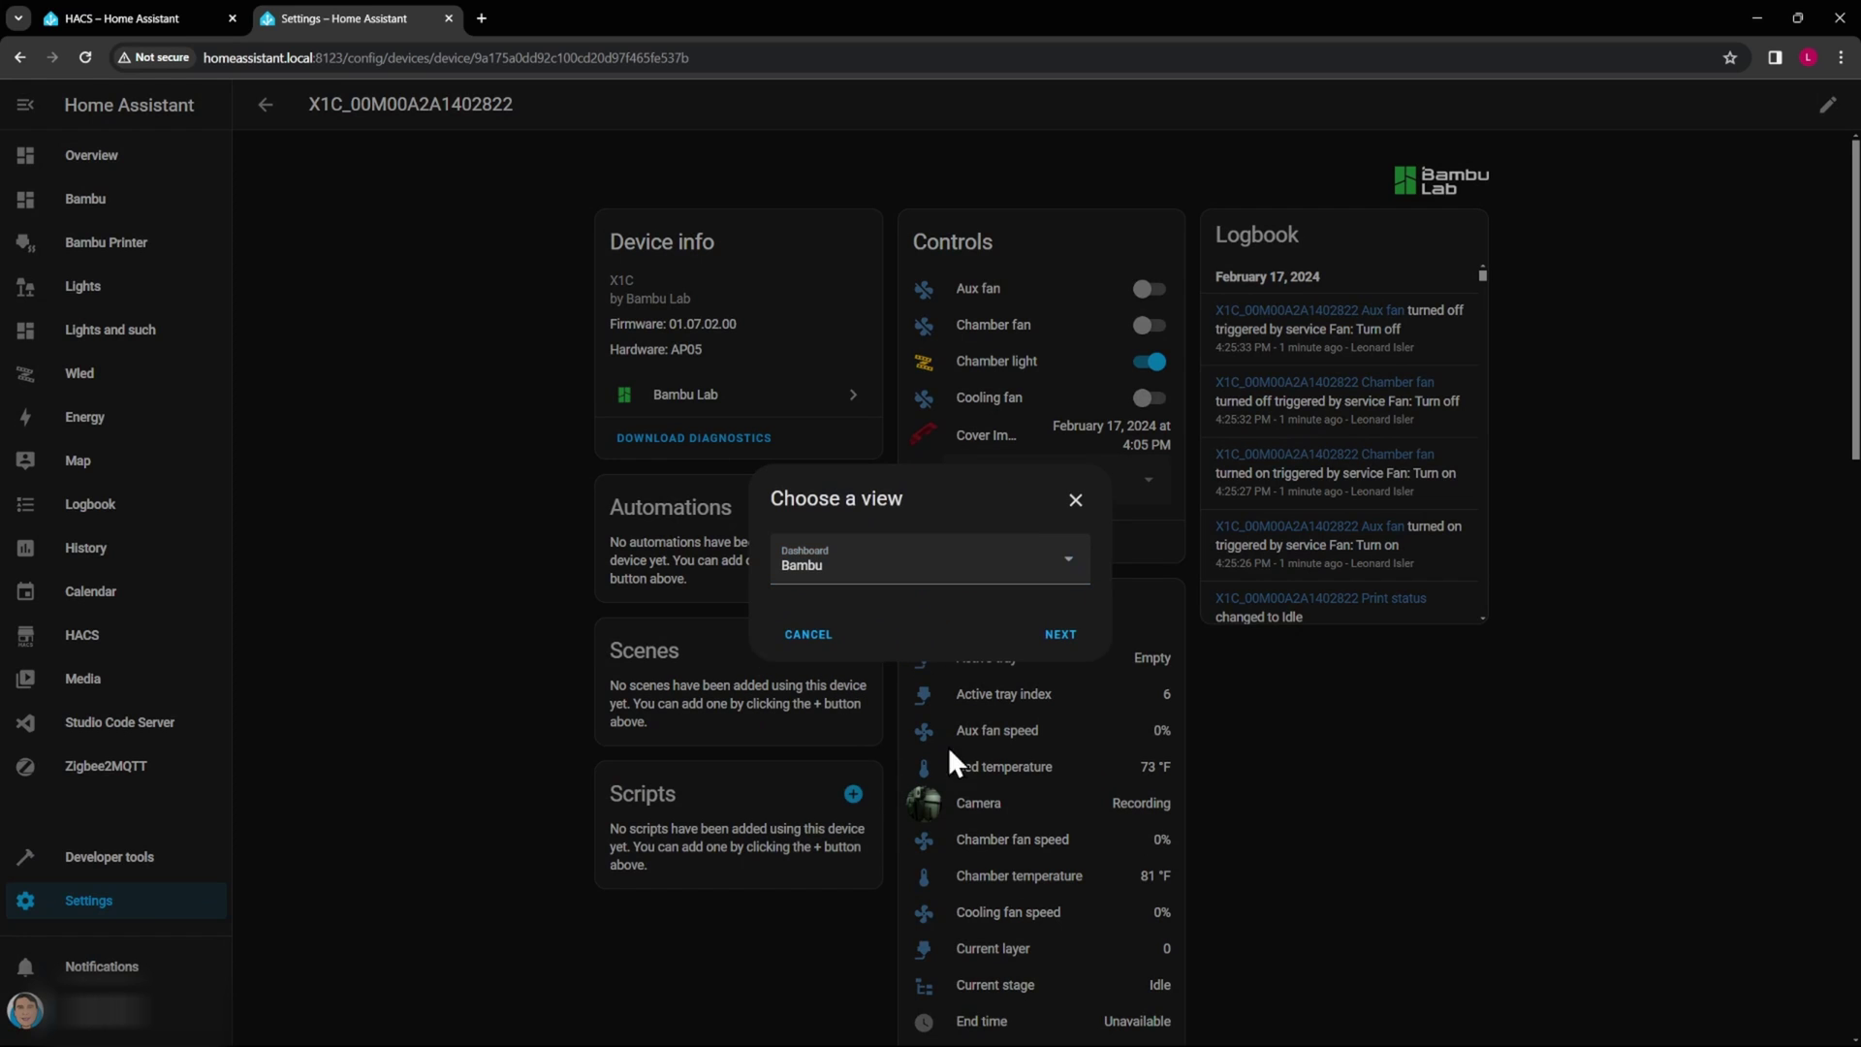
left_click(1057, 640)
left_click(1031, 947)
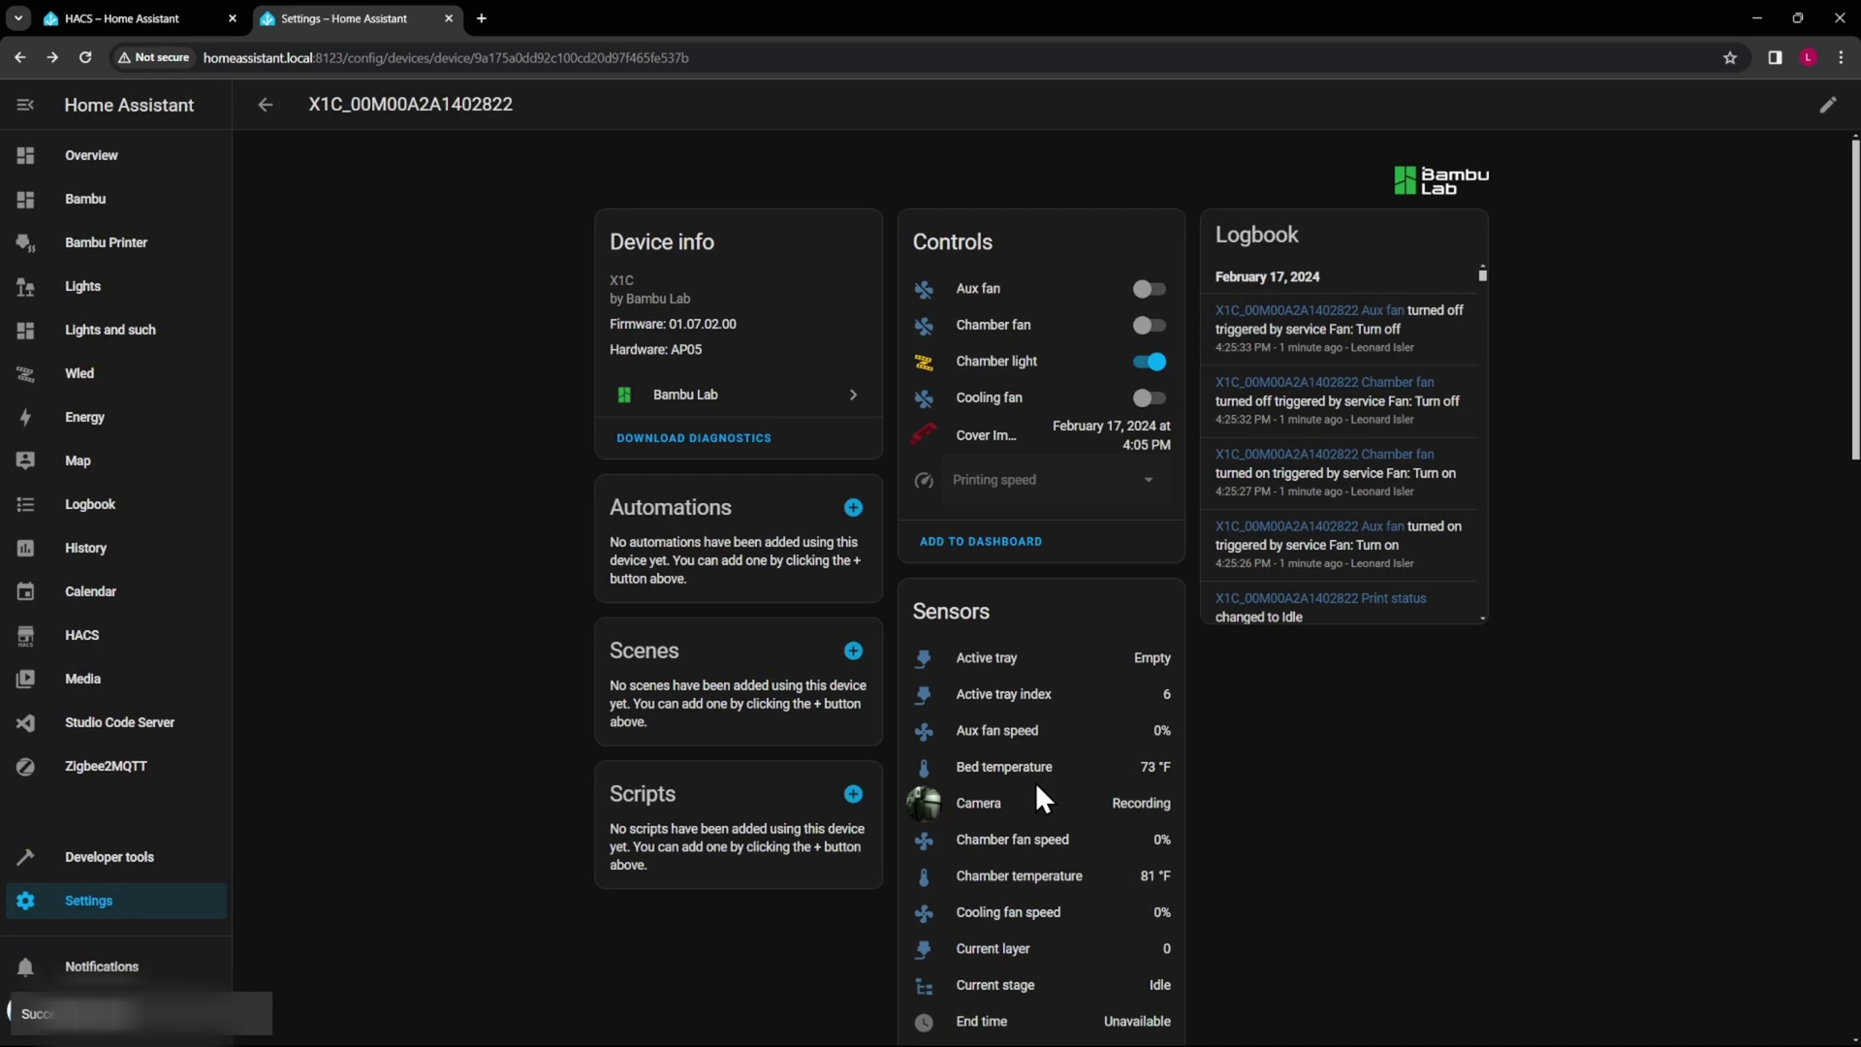
Open the Bambu dashboard and view the details of the printer's cover image.
left_click(89, 199)
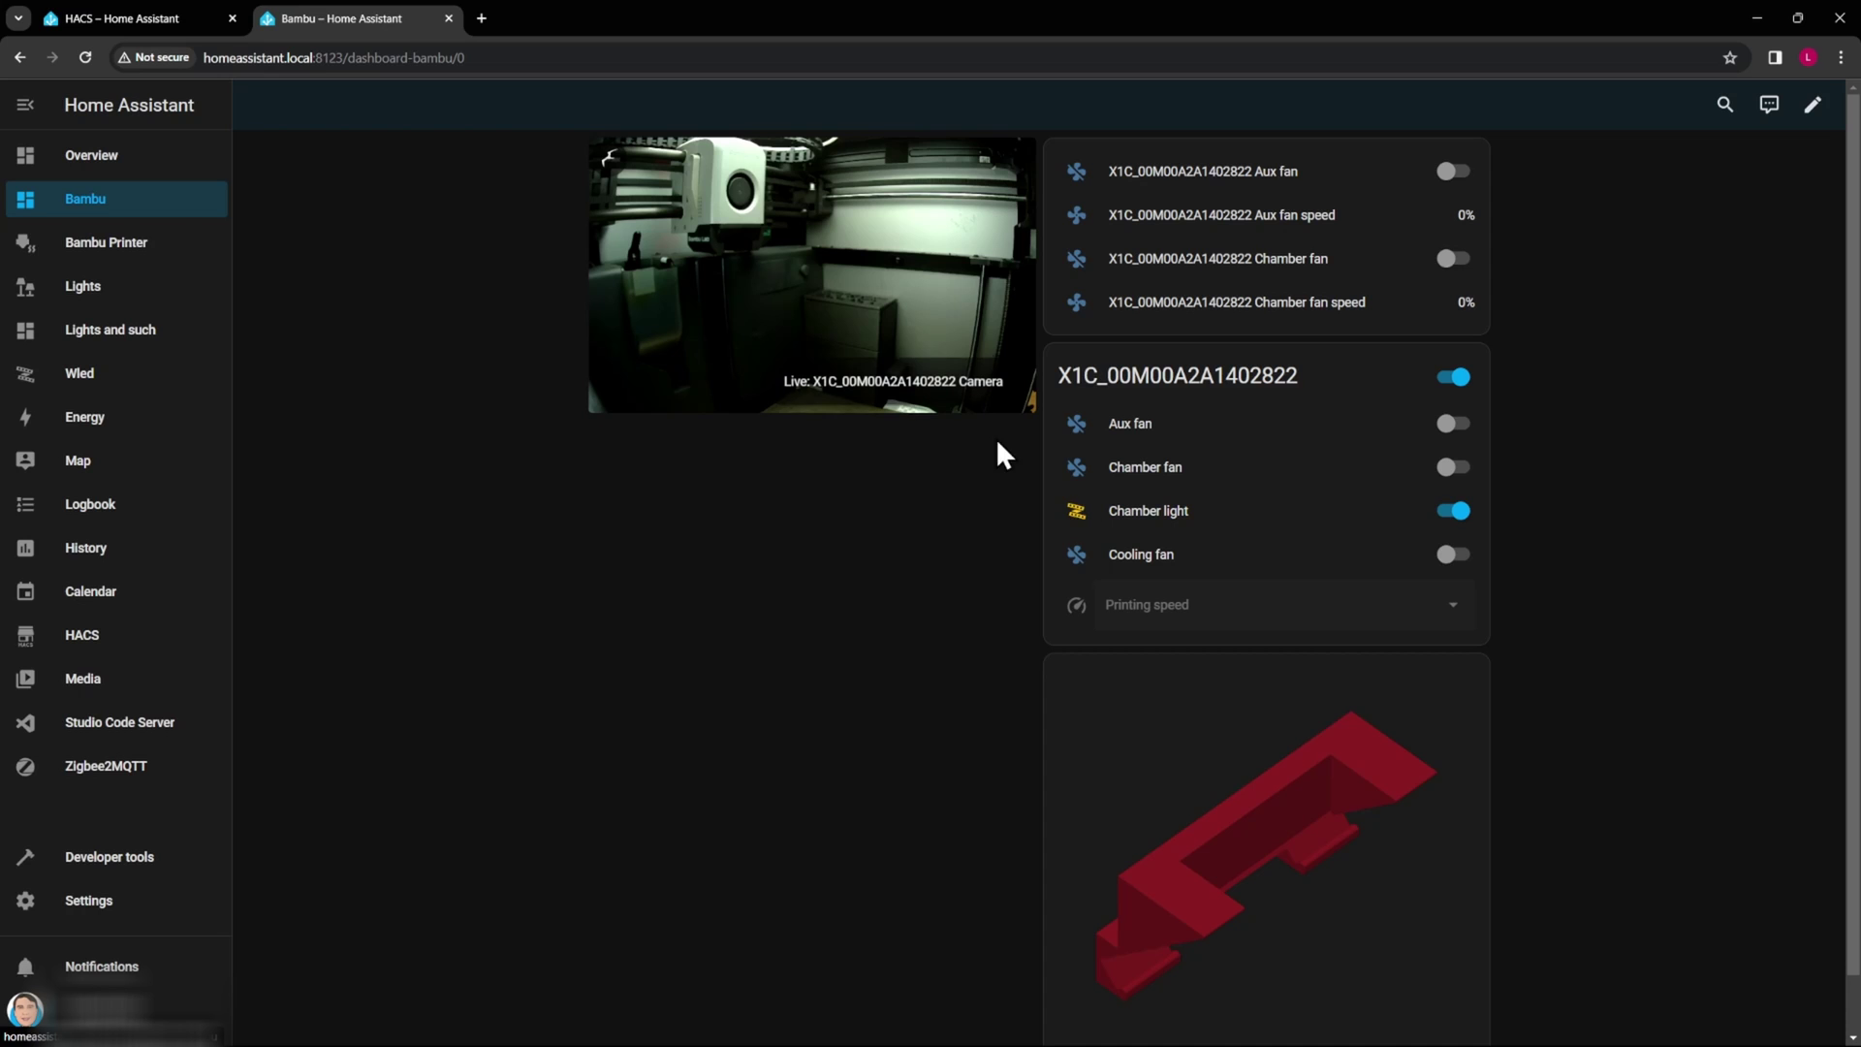
left_click(1316, 845)
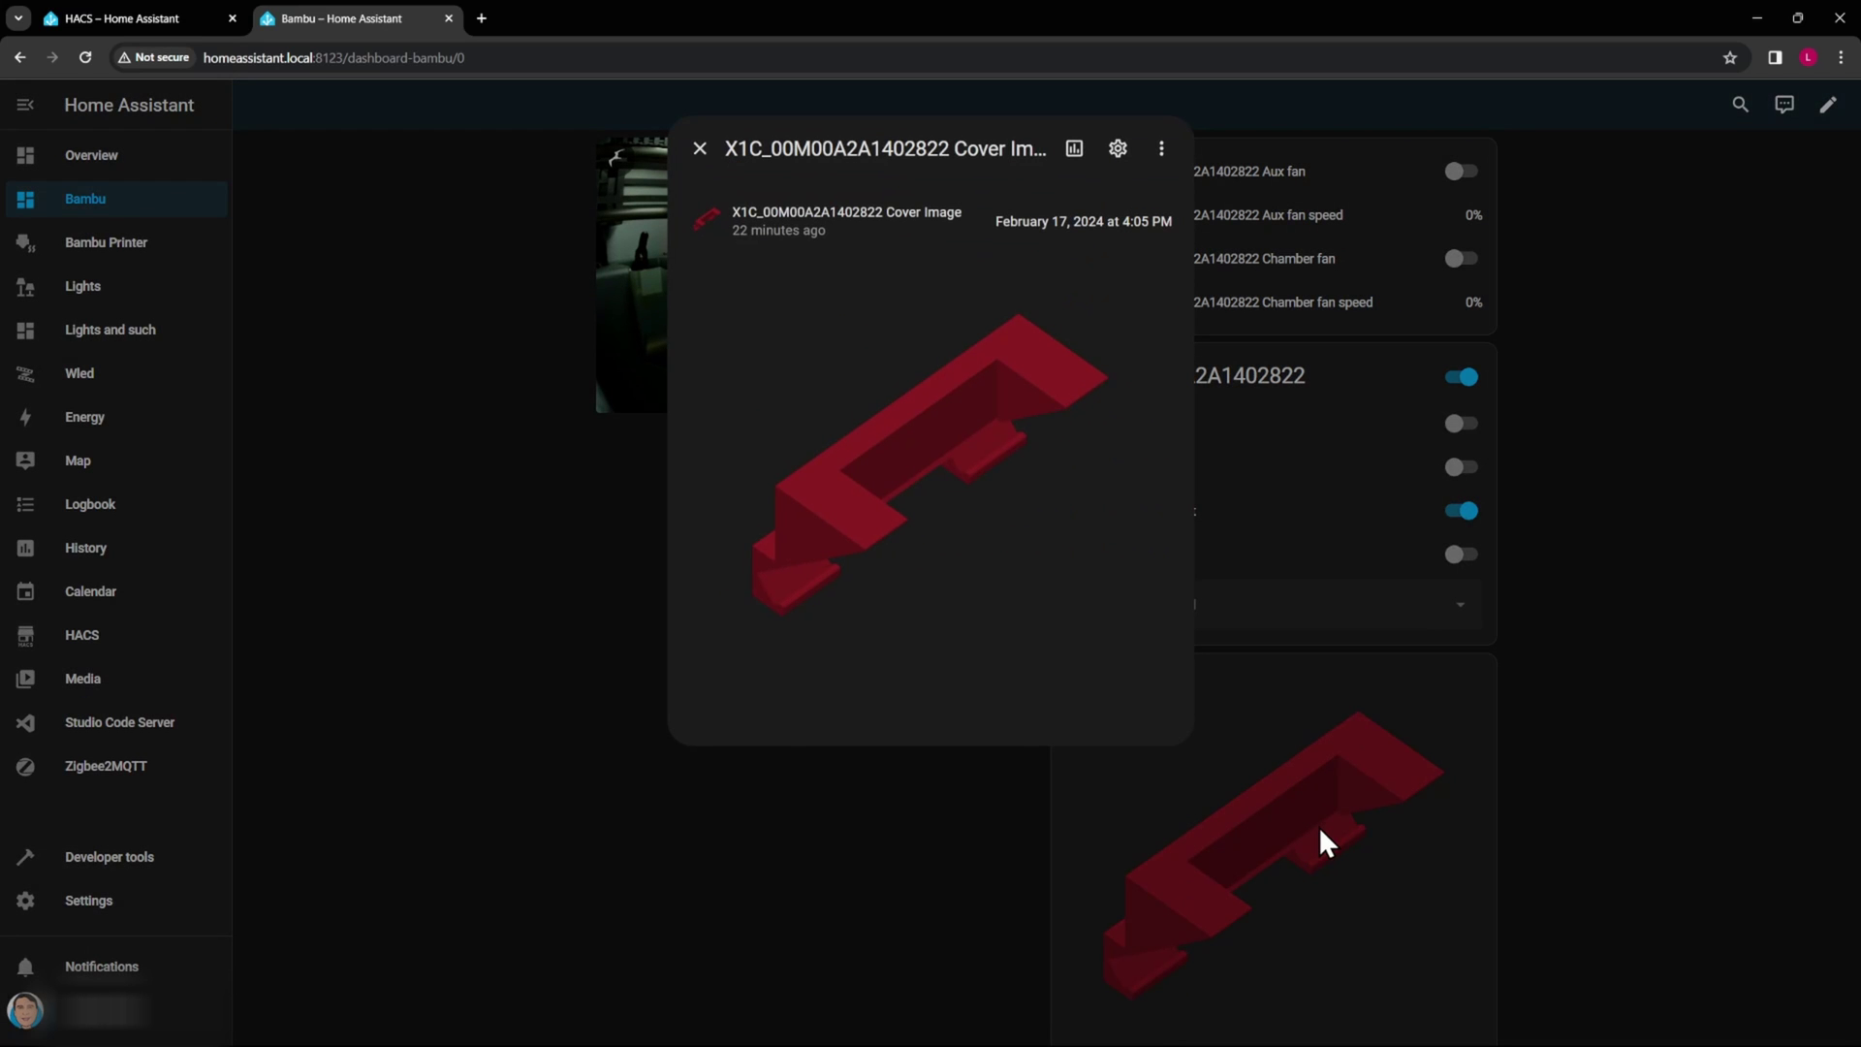
left_click(700, 148)
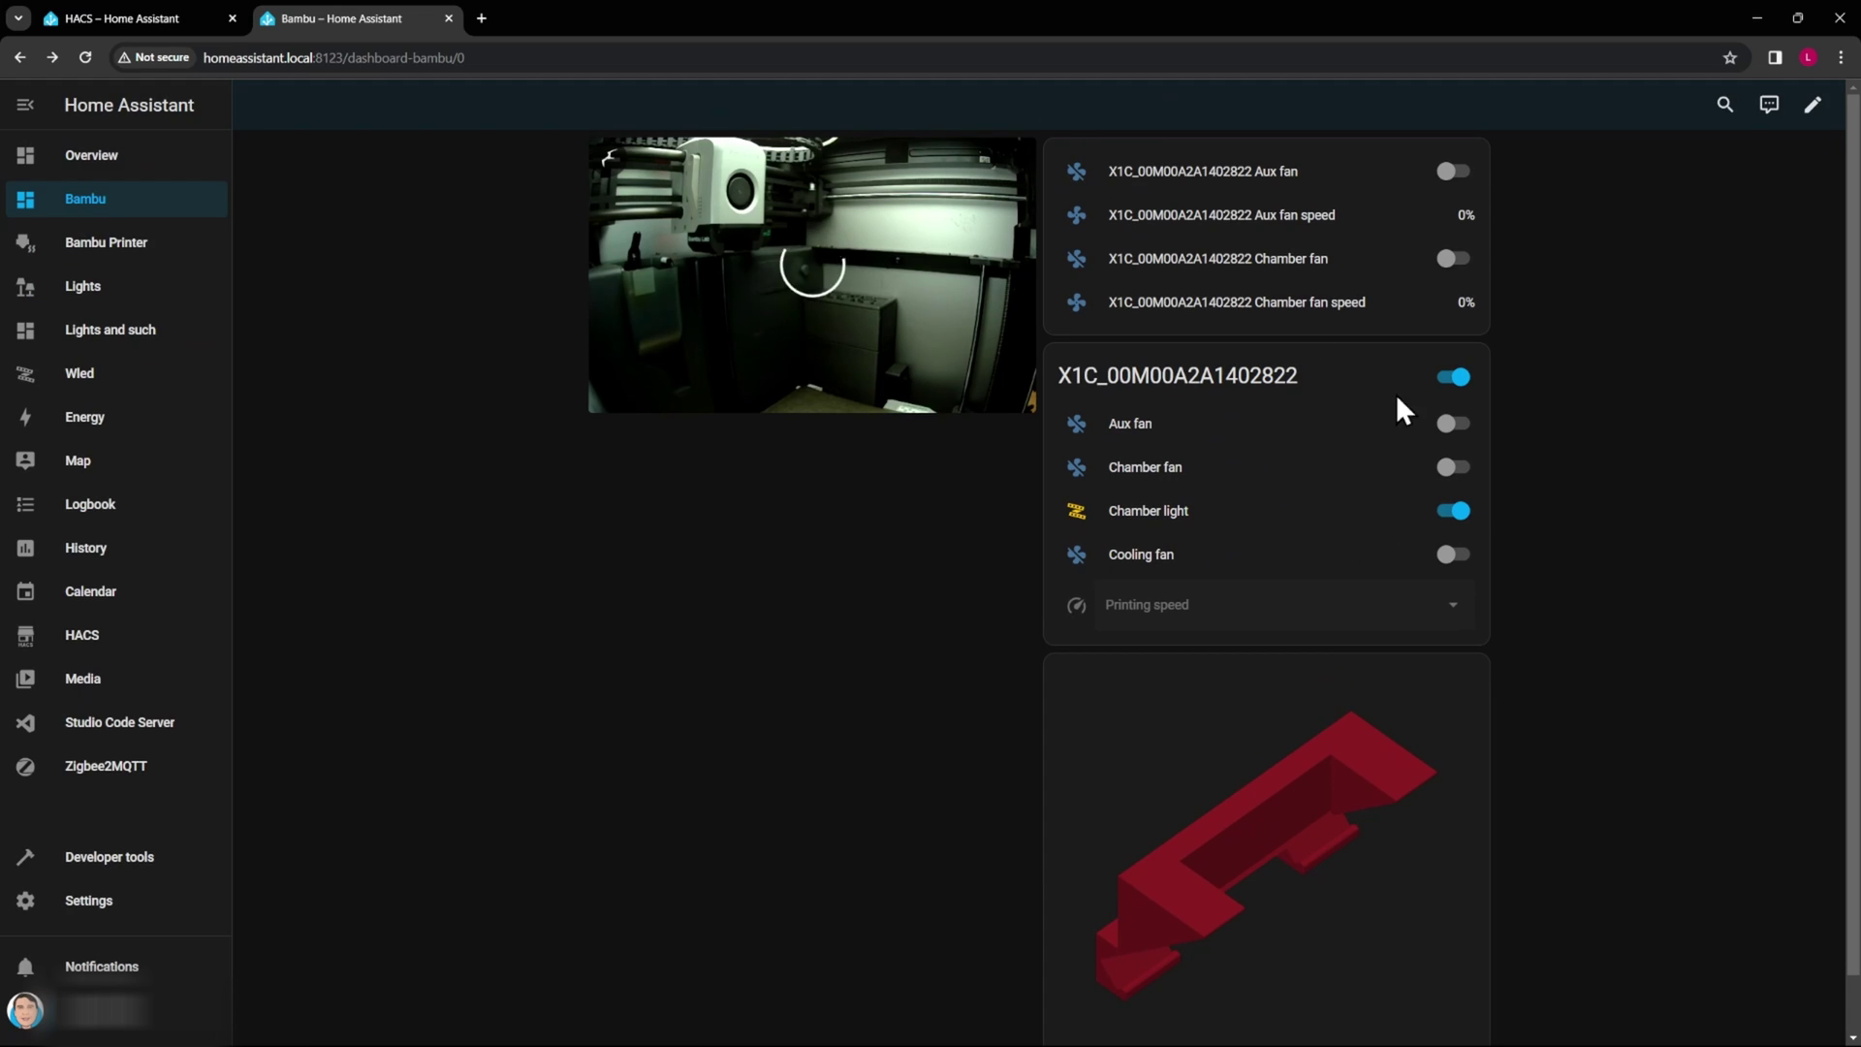
Edit the Bambu dashboard, start adding a card by entity, and find the X1C entities in the list.
left_click(1811, 108)
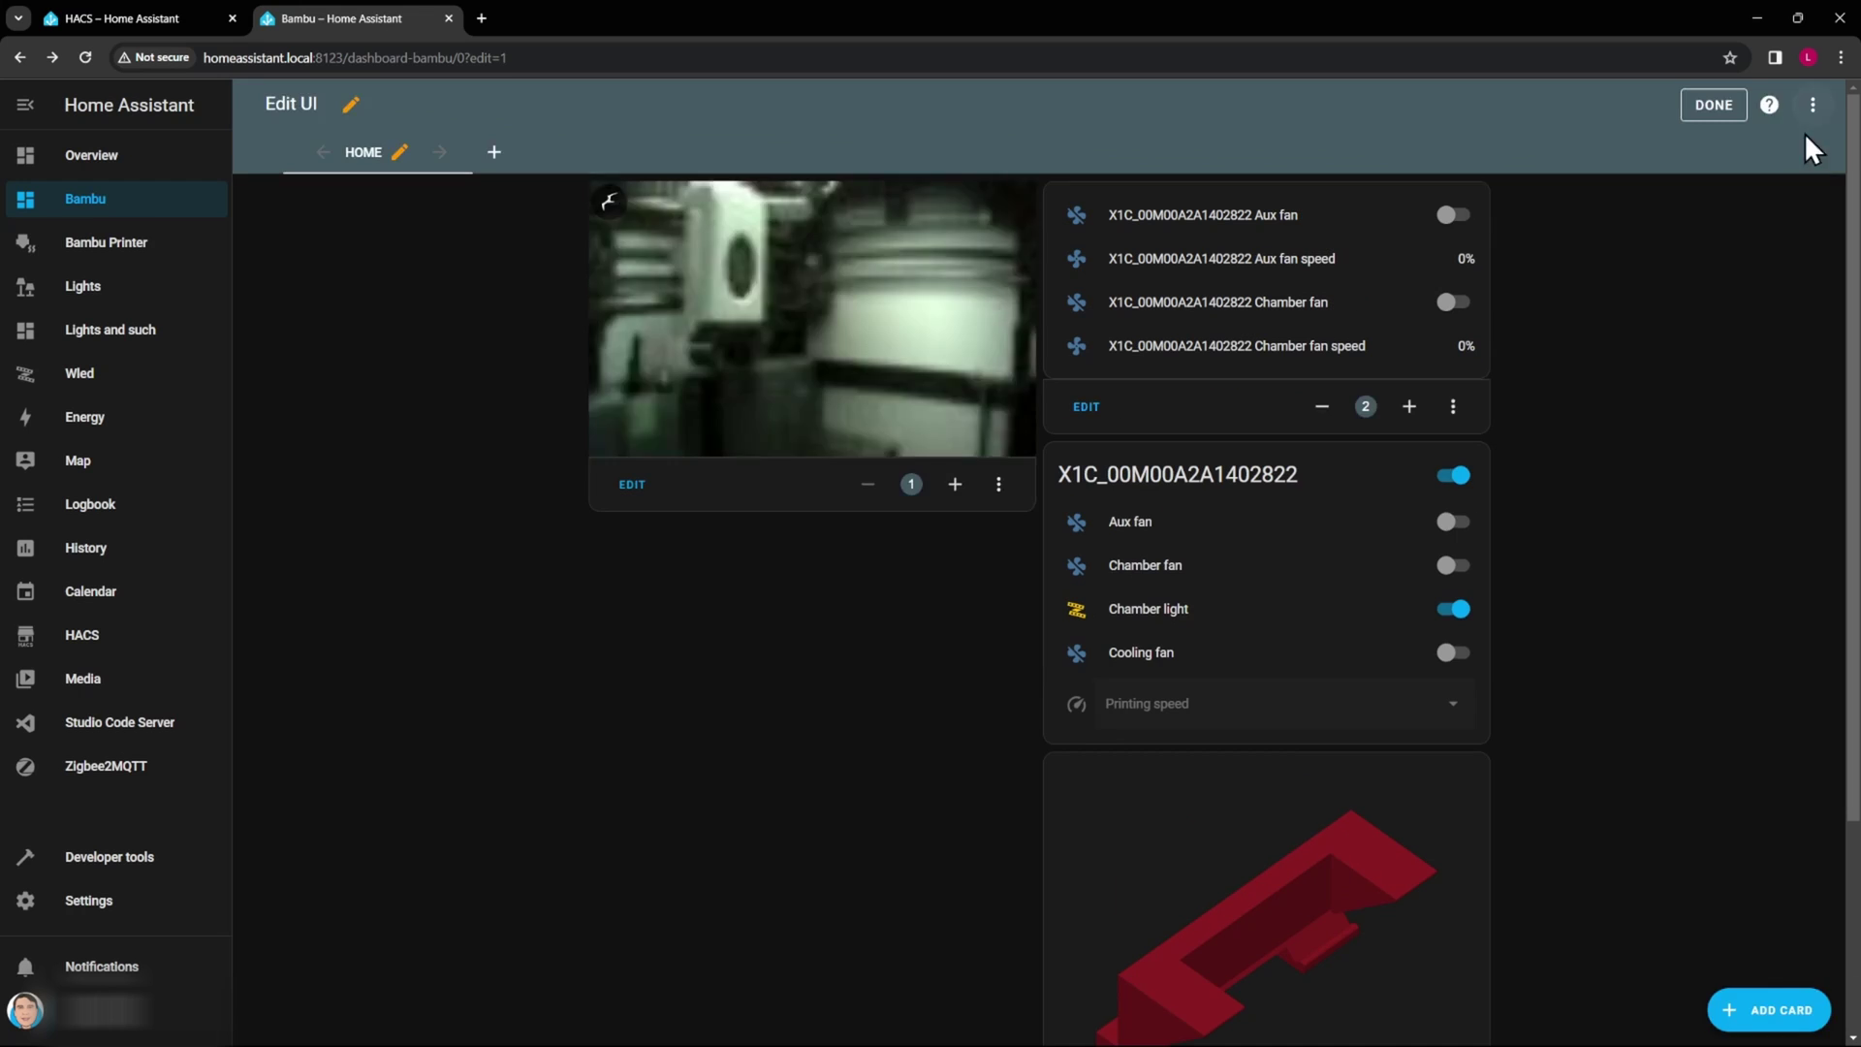
left_click(1764, 1013)
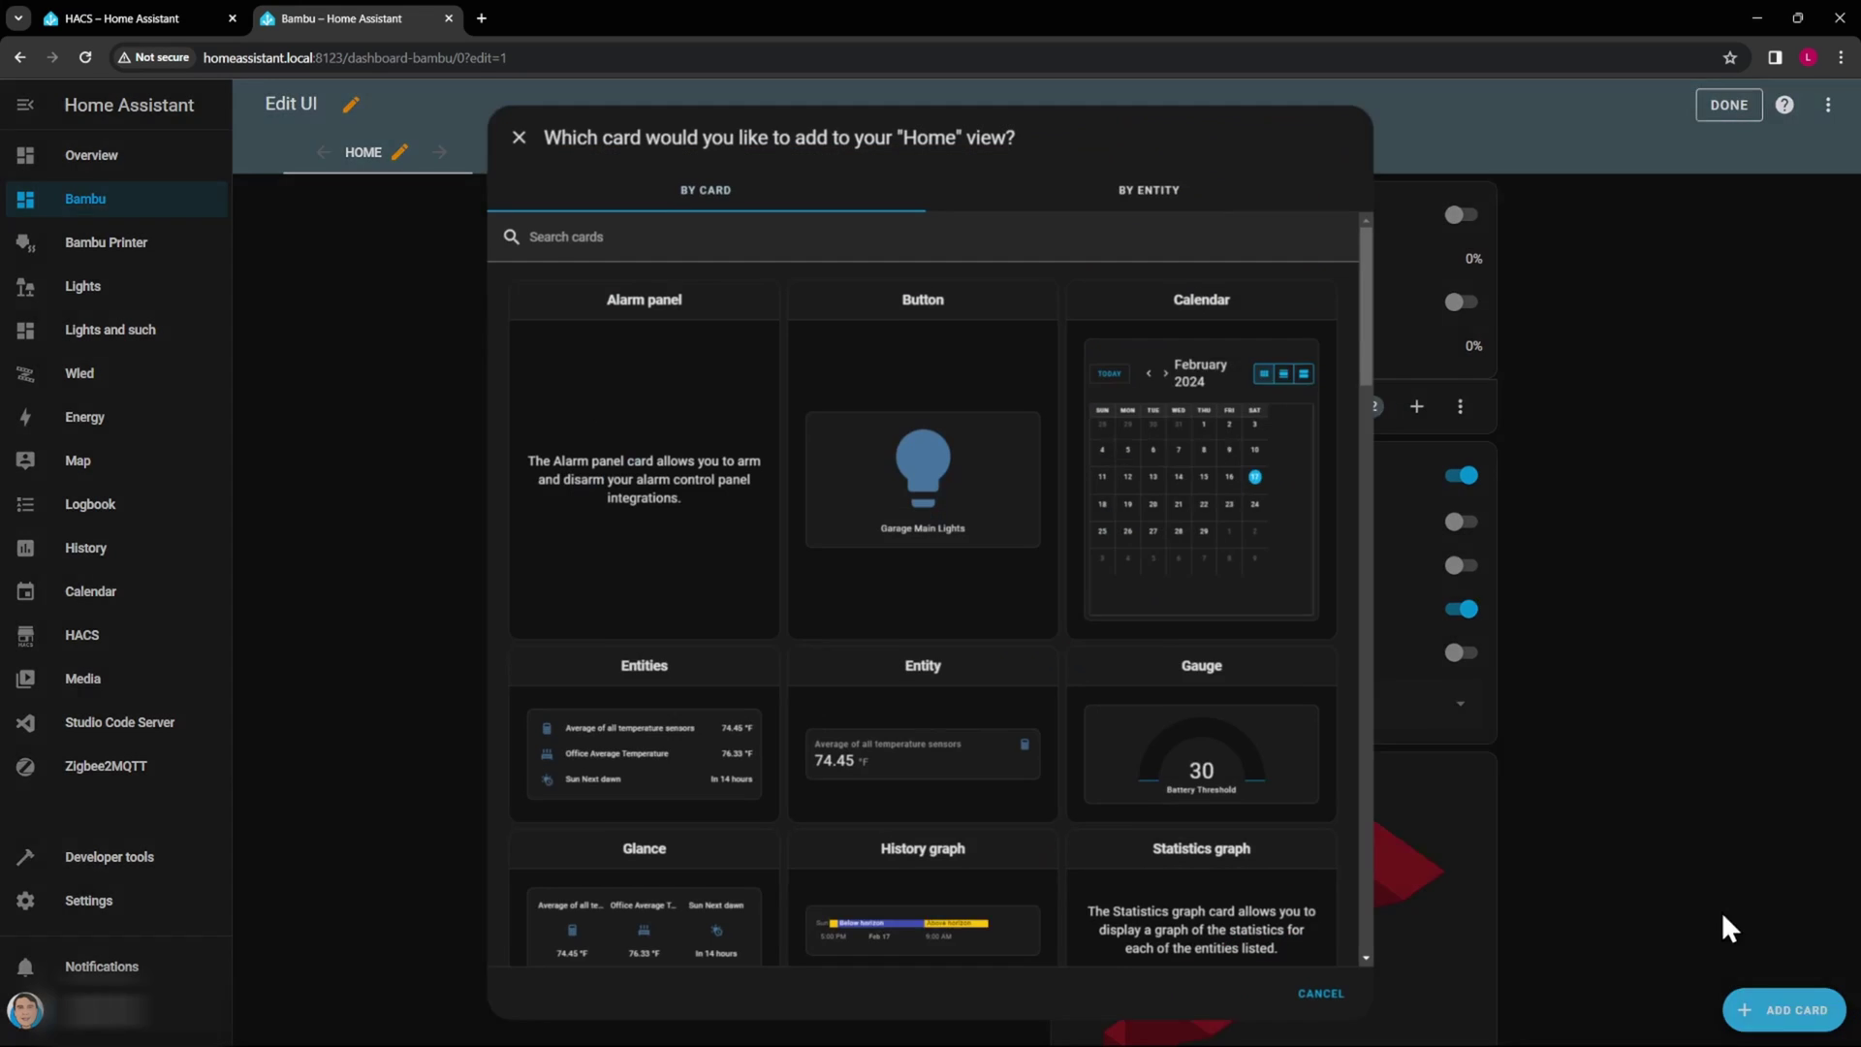
left_click(1176, 189)
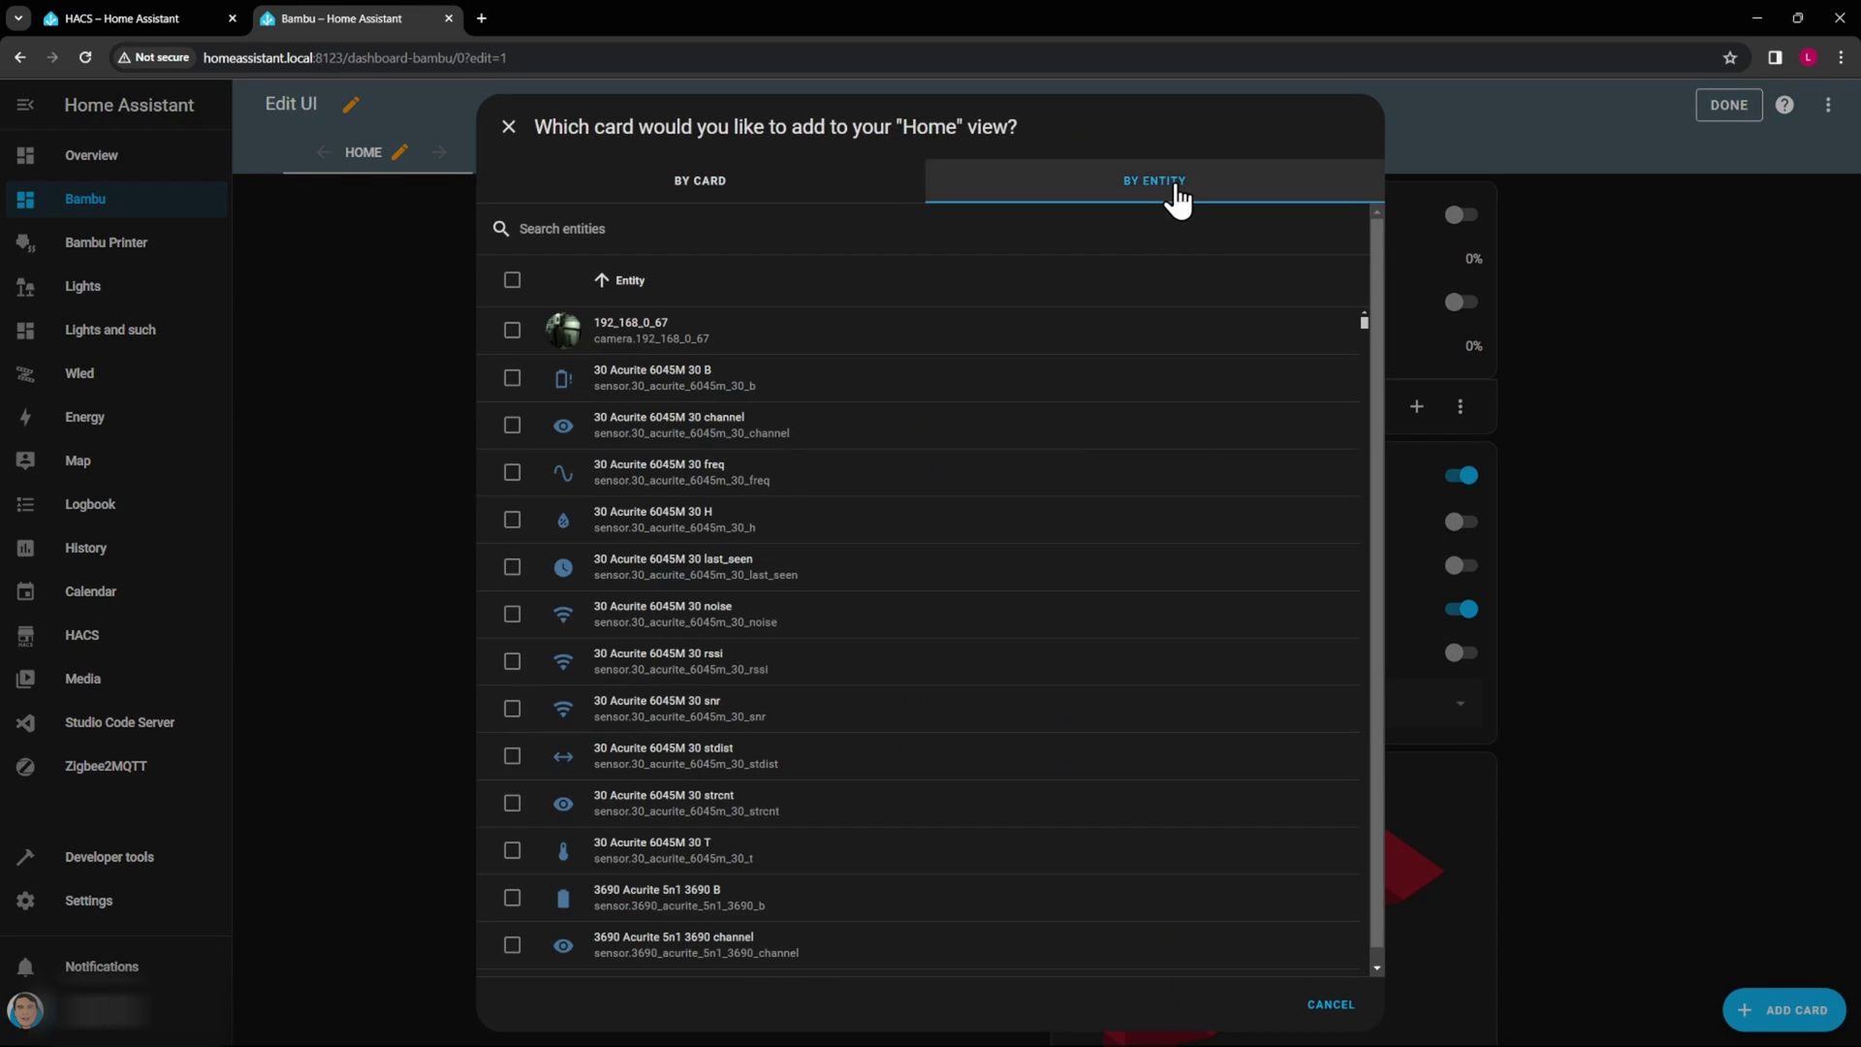
scroll(817, 446, "down", 20)
scroll(798, 506, "down", 20)
scroll(794, 520, "down", 20)
scroll(801, 530, "down", 20)
scroll(795, 552, "down", 20)
scroll(795, 553, "down", 20)
scroll(789, 551, "down", 20)
scroll(790, 560, "down", 20)
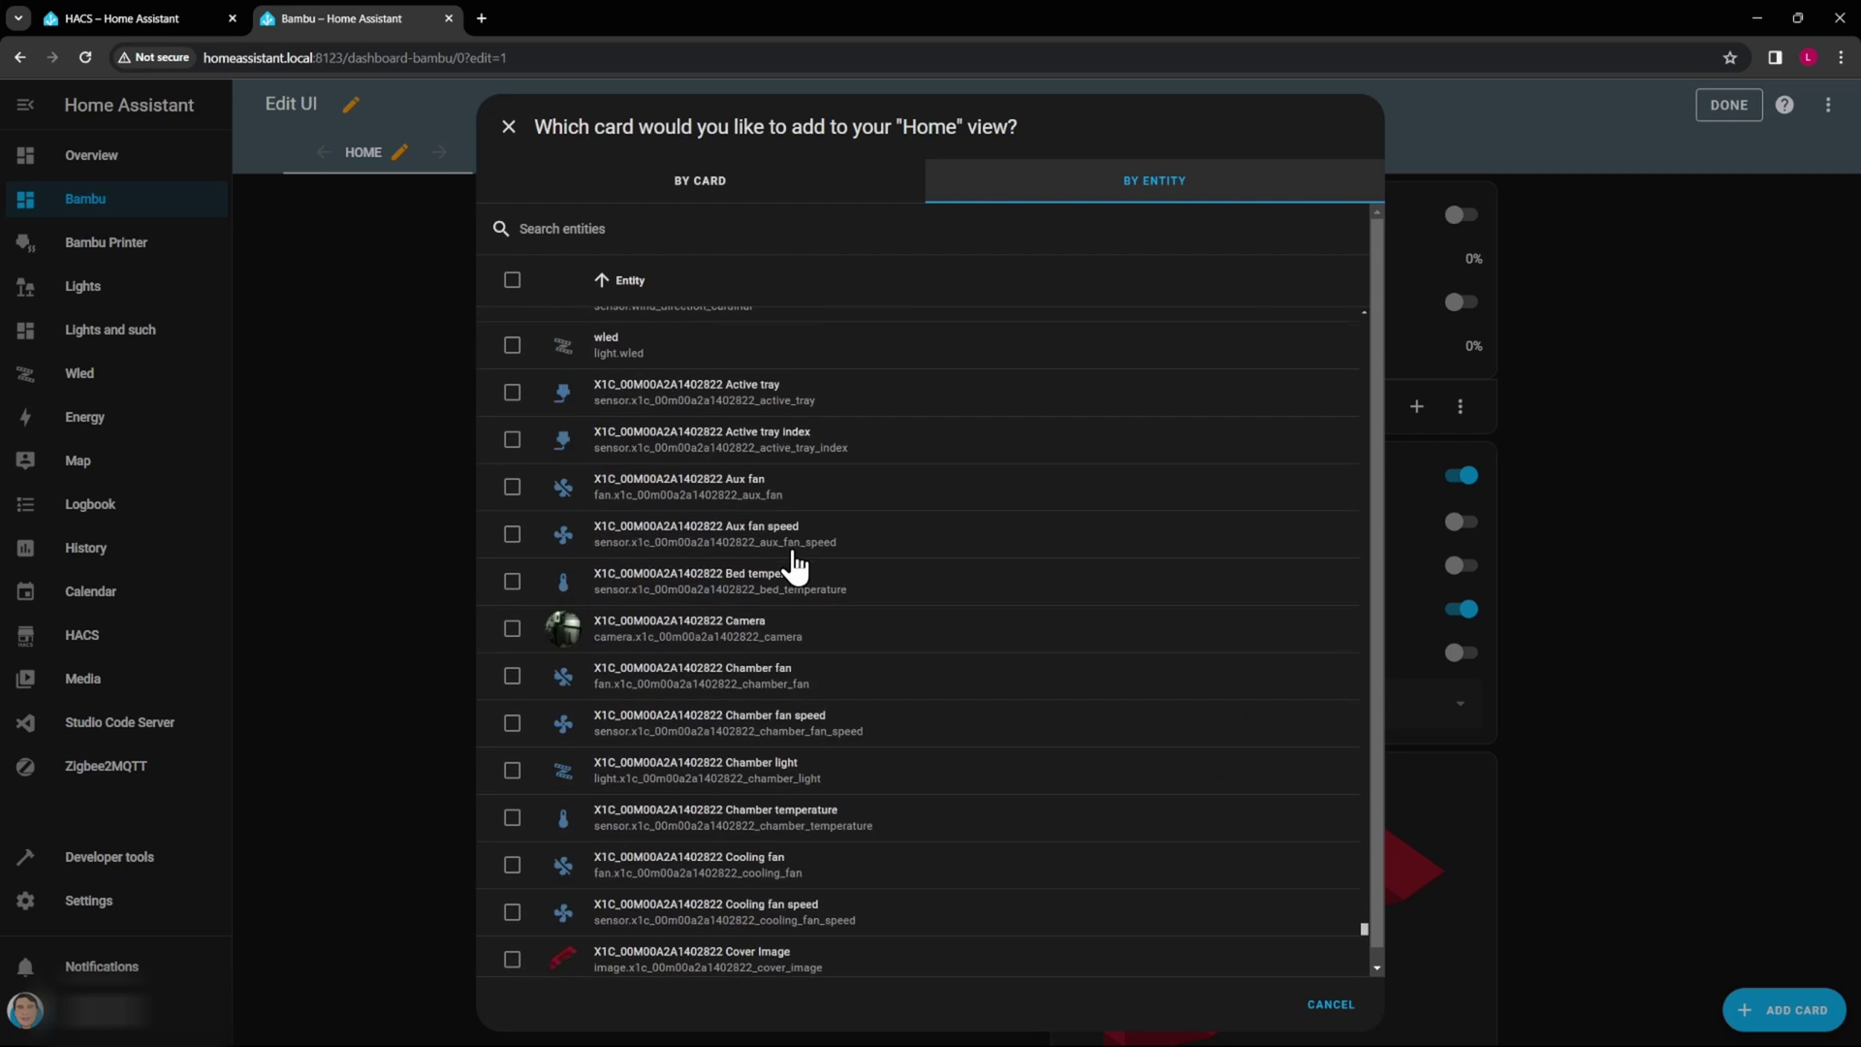
Review which X1C printer and AMS entities are available to add to the dashboard.
scroll(793, 563, "down", 3)
scroll(793, 549, "up", 2)
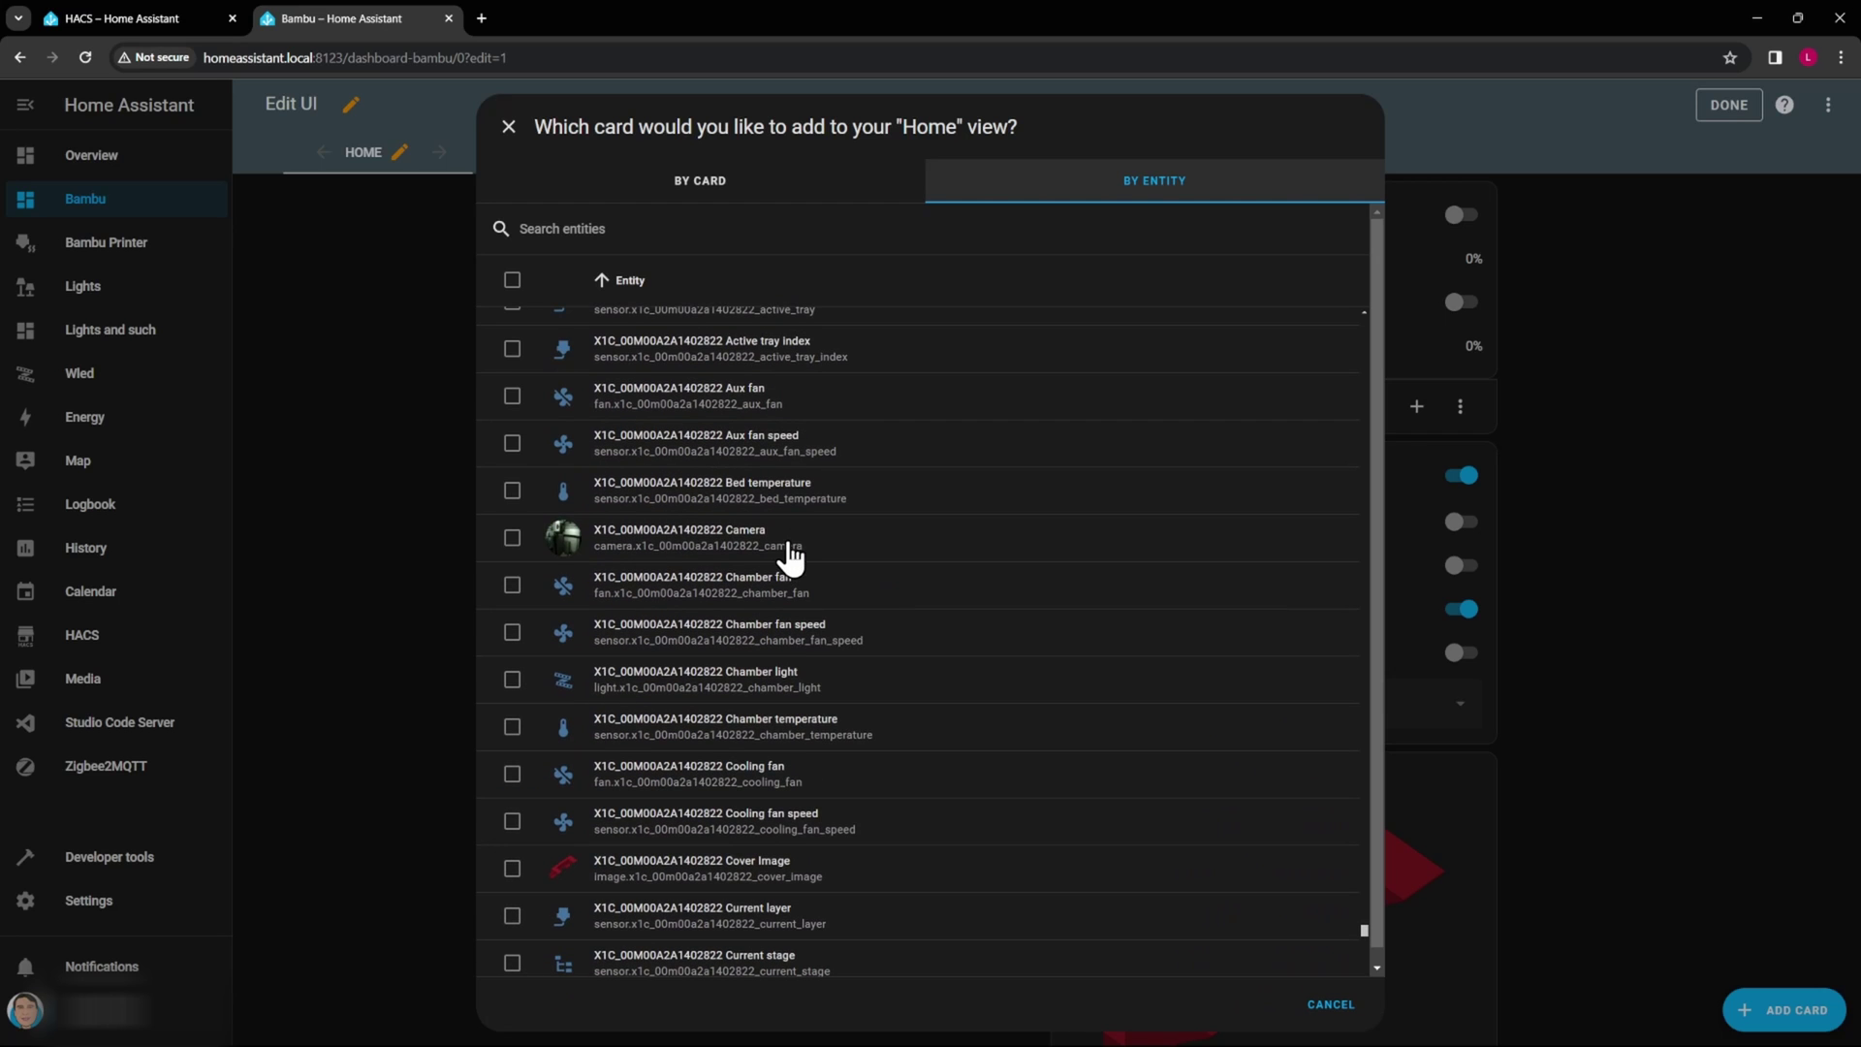
scroll(752, 619, "down", 5)
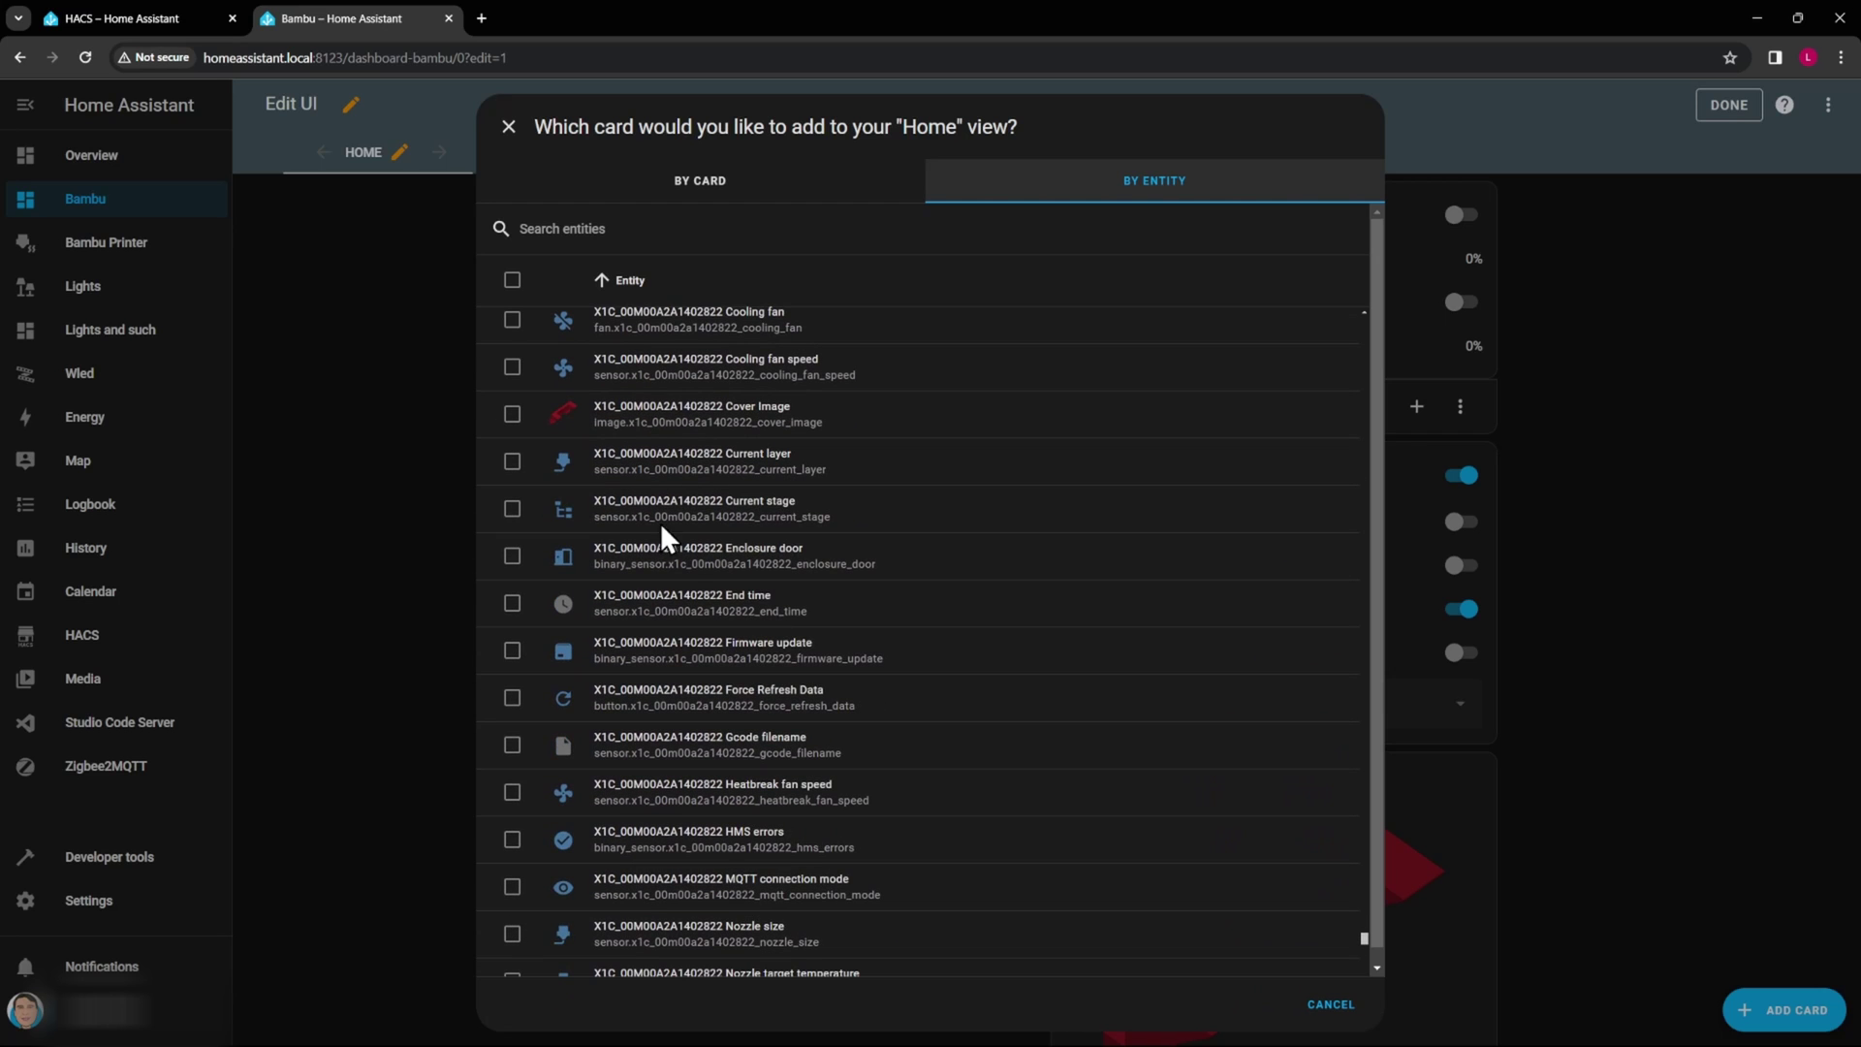
scroll(745, 518, "down", 2)
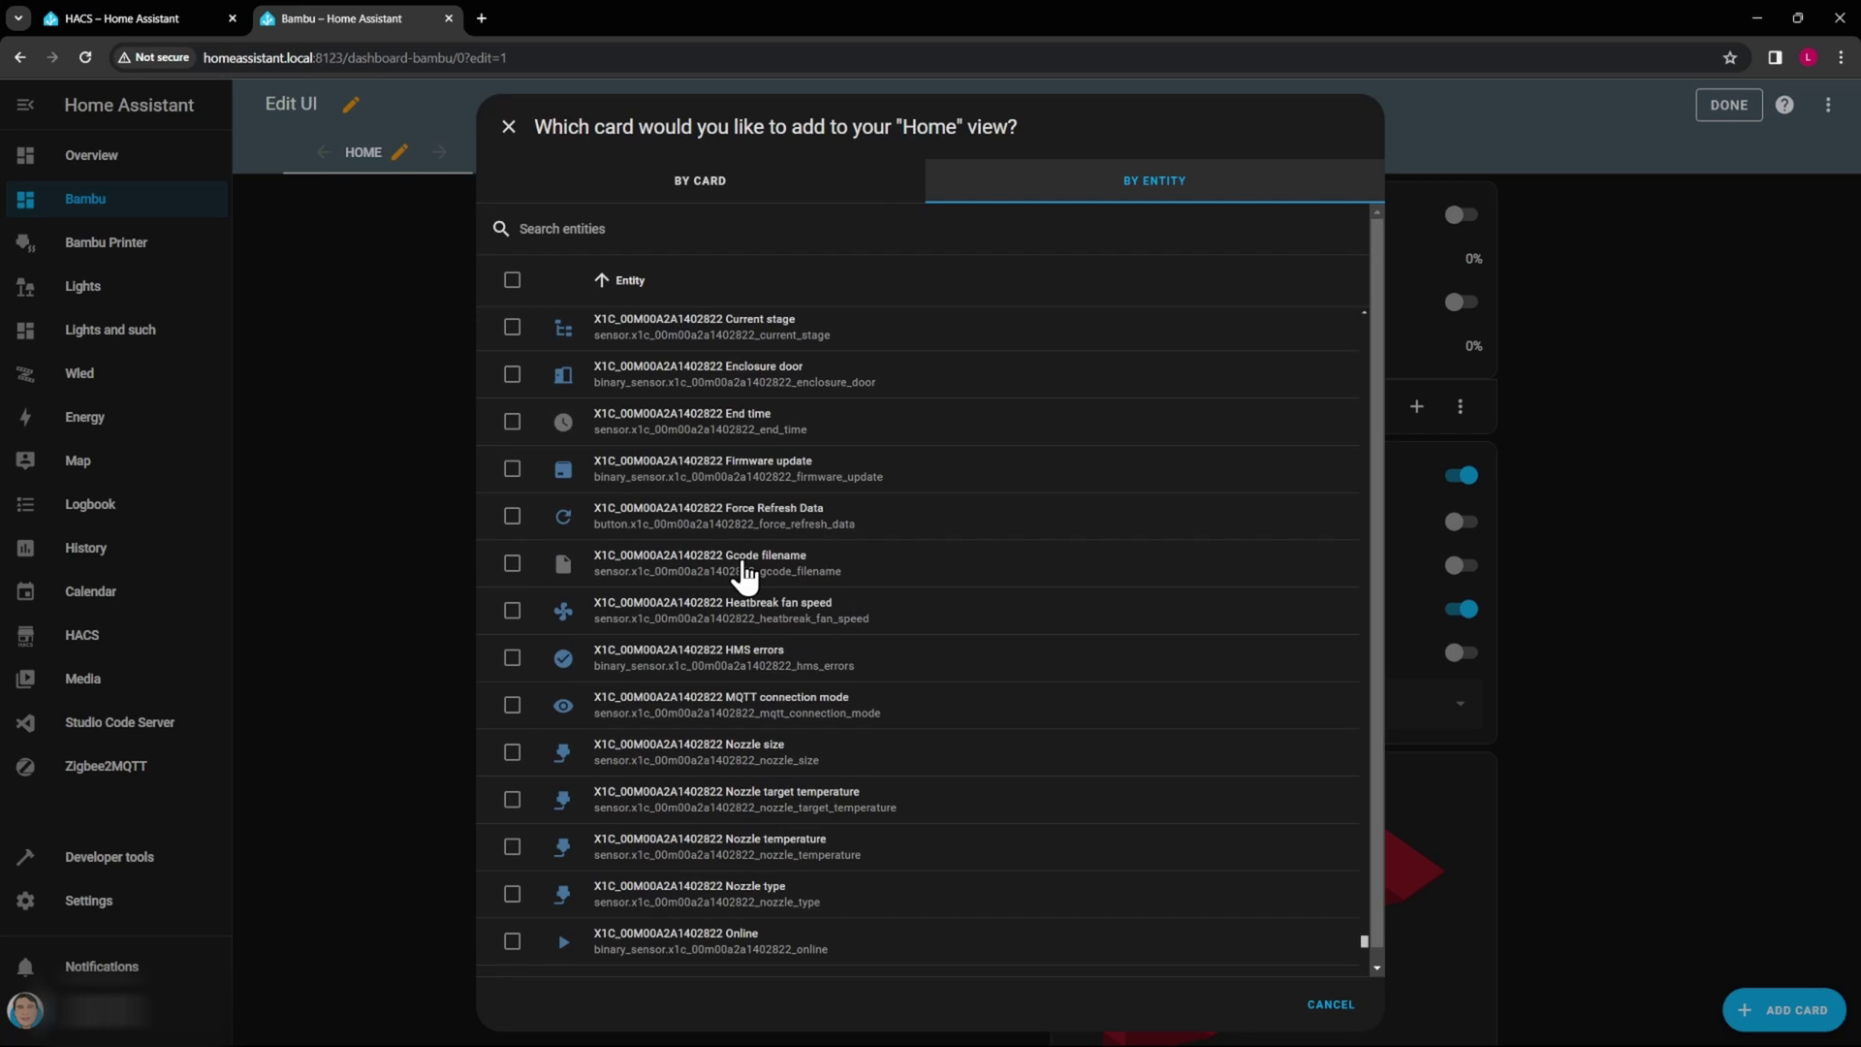
scroll(737, 541, "up", 3)
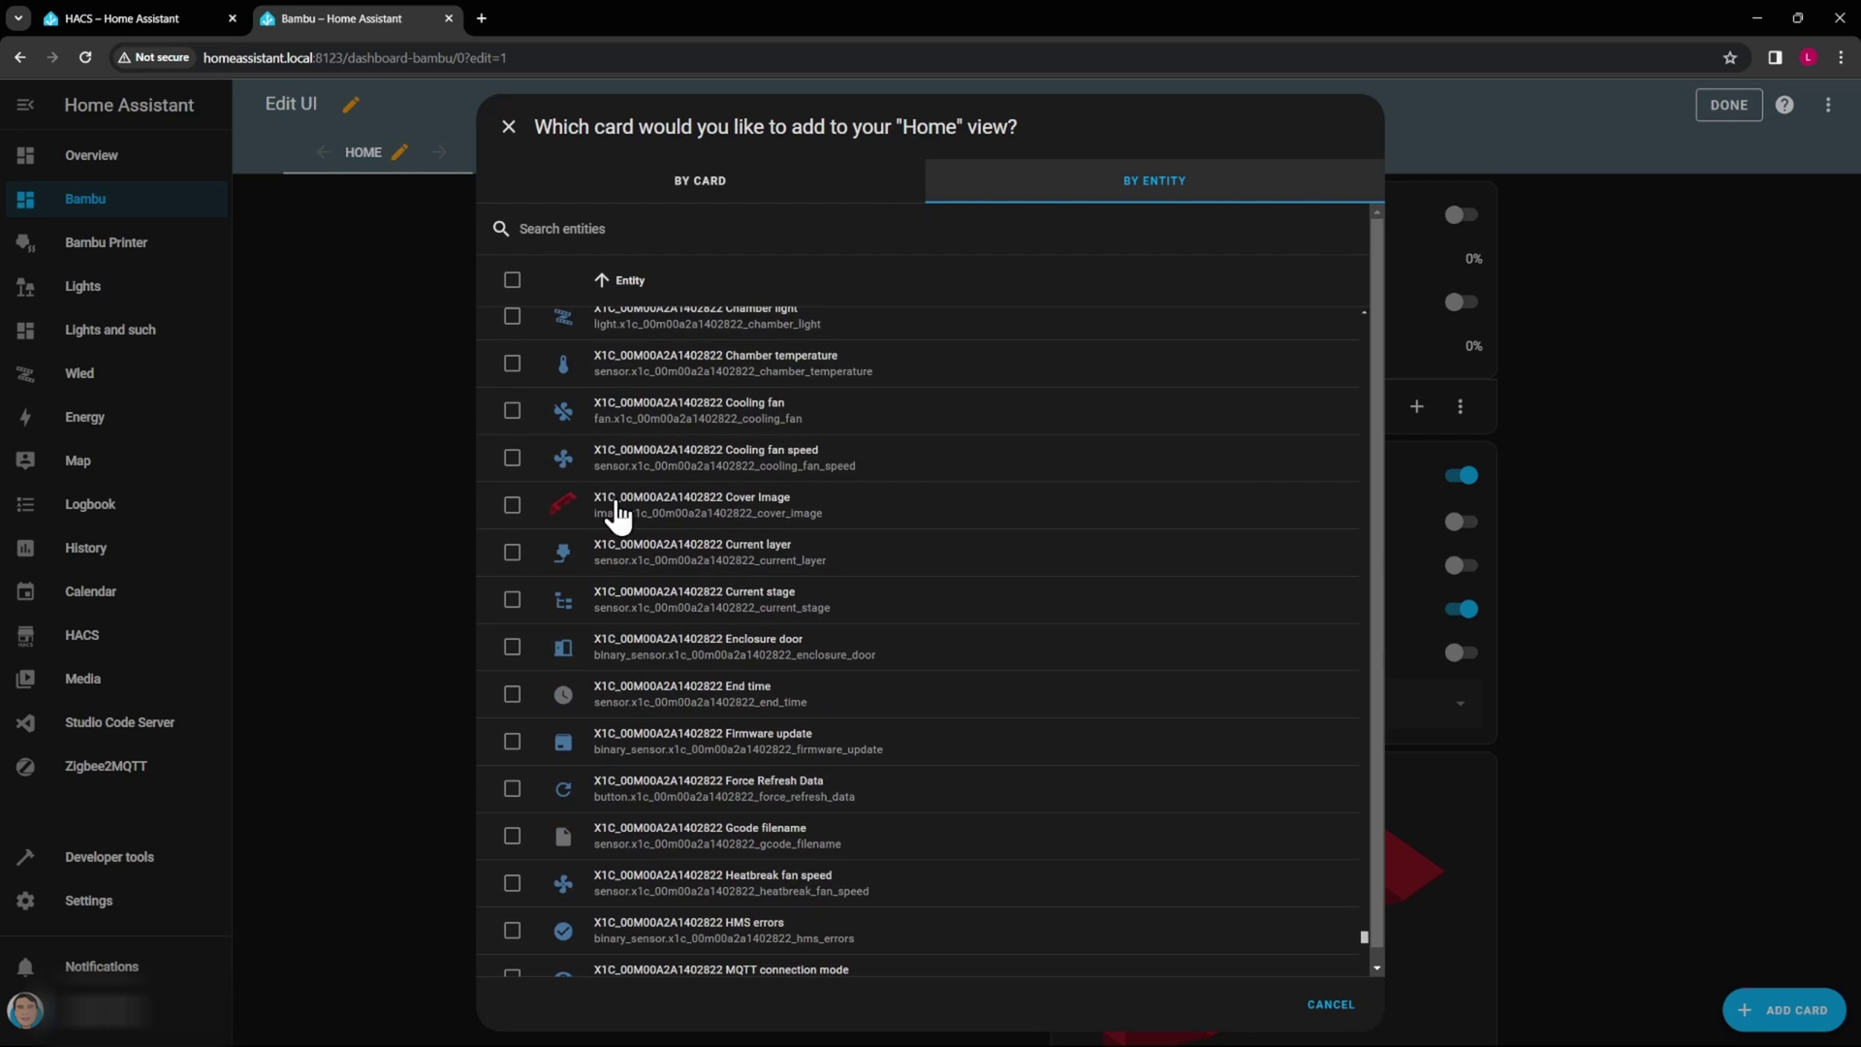
scroll(752, 644, "down", 6)
scroll(752, 642, "down", 2)
scroll(885, 645, "down", 7)
scroll(880, 649, "down", 8)
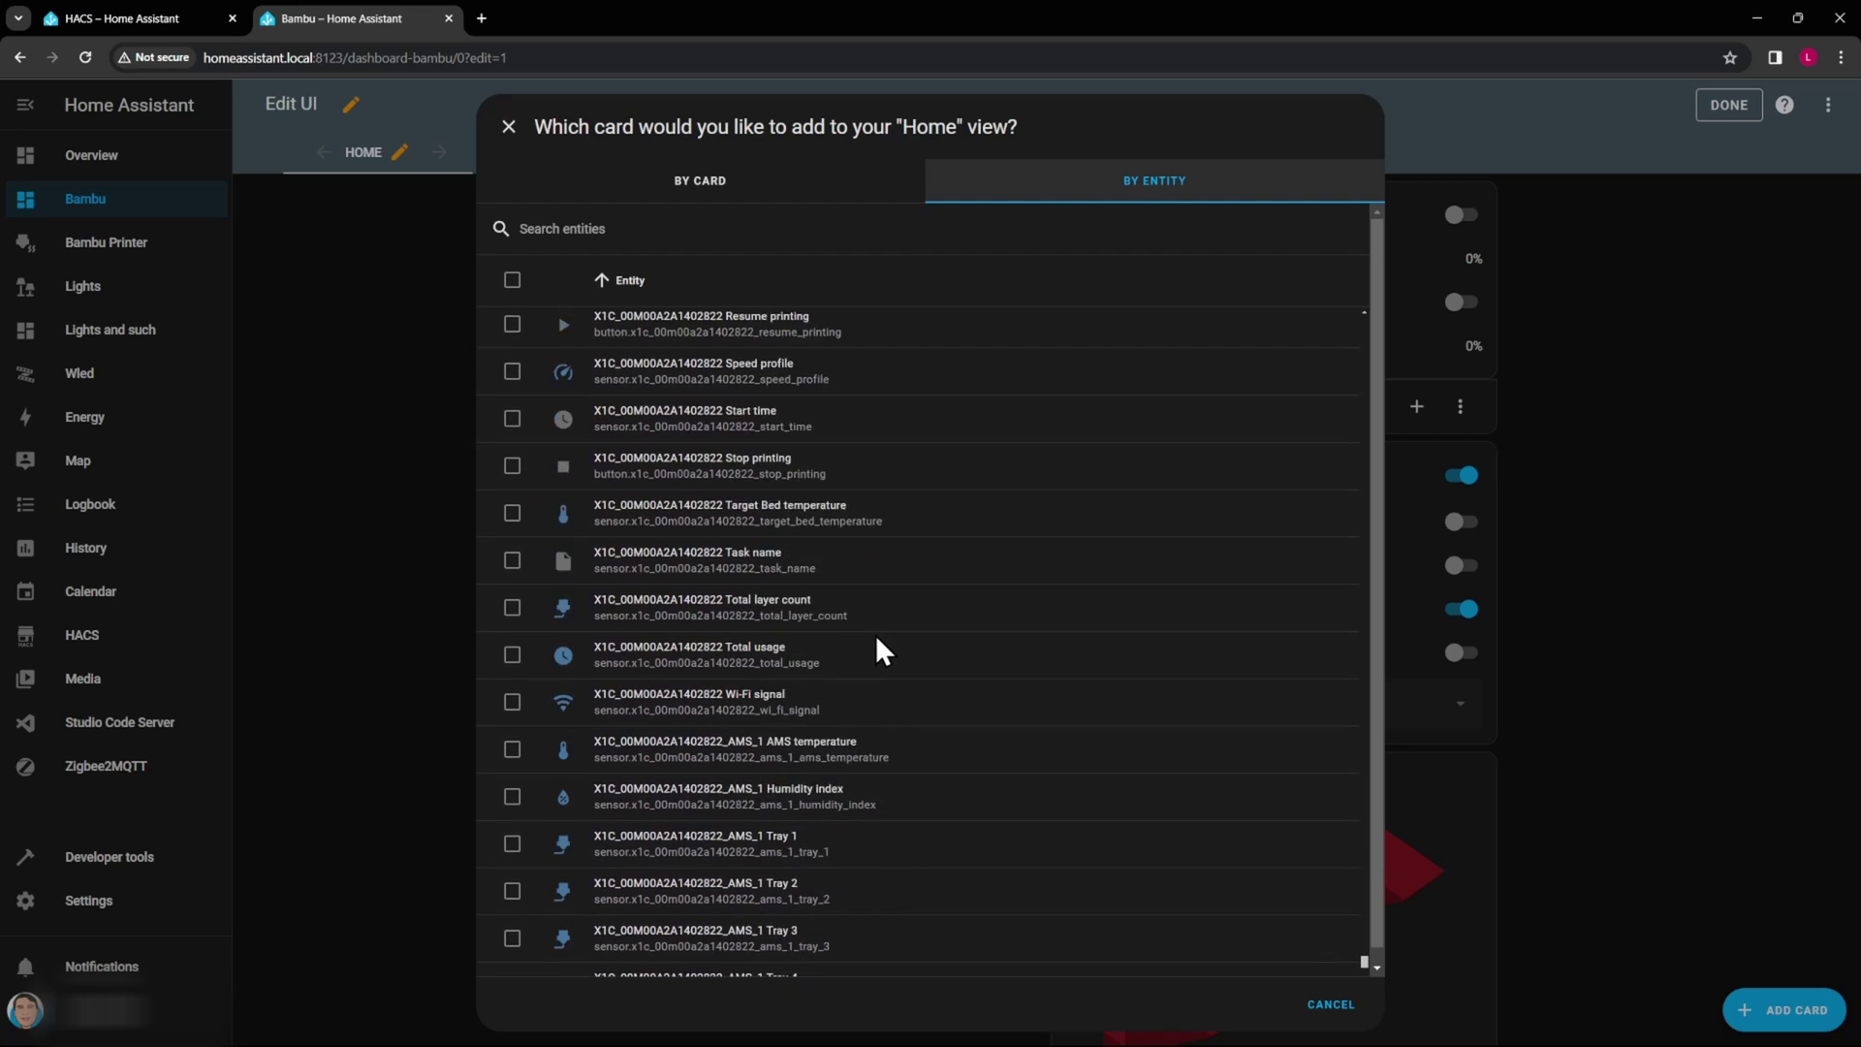
scroll(872, 648, "up", 2)
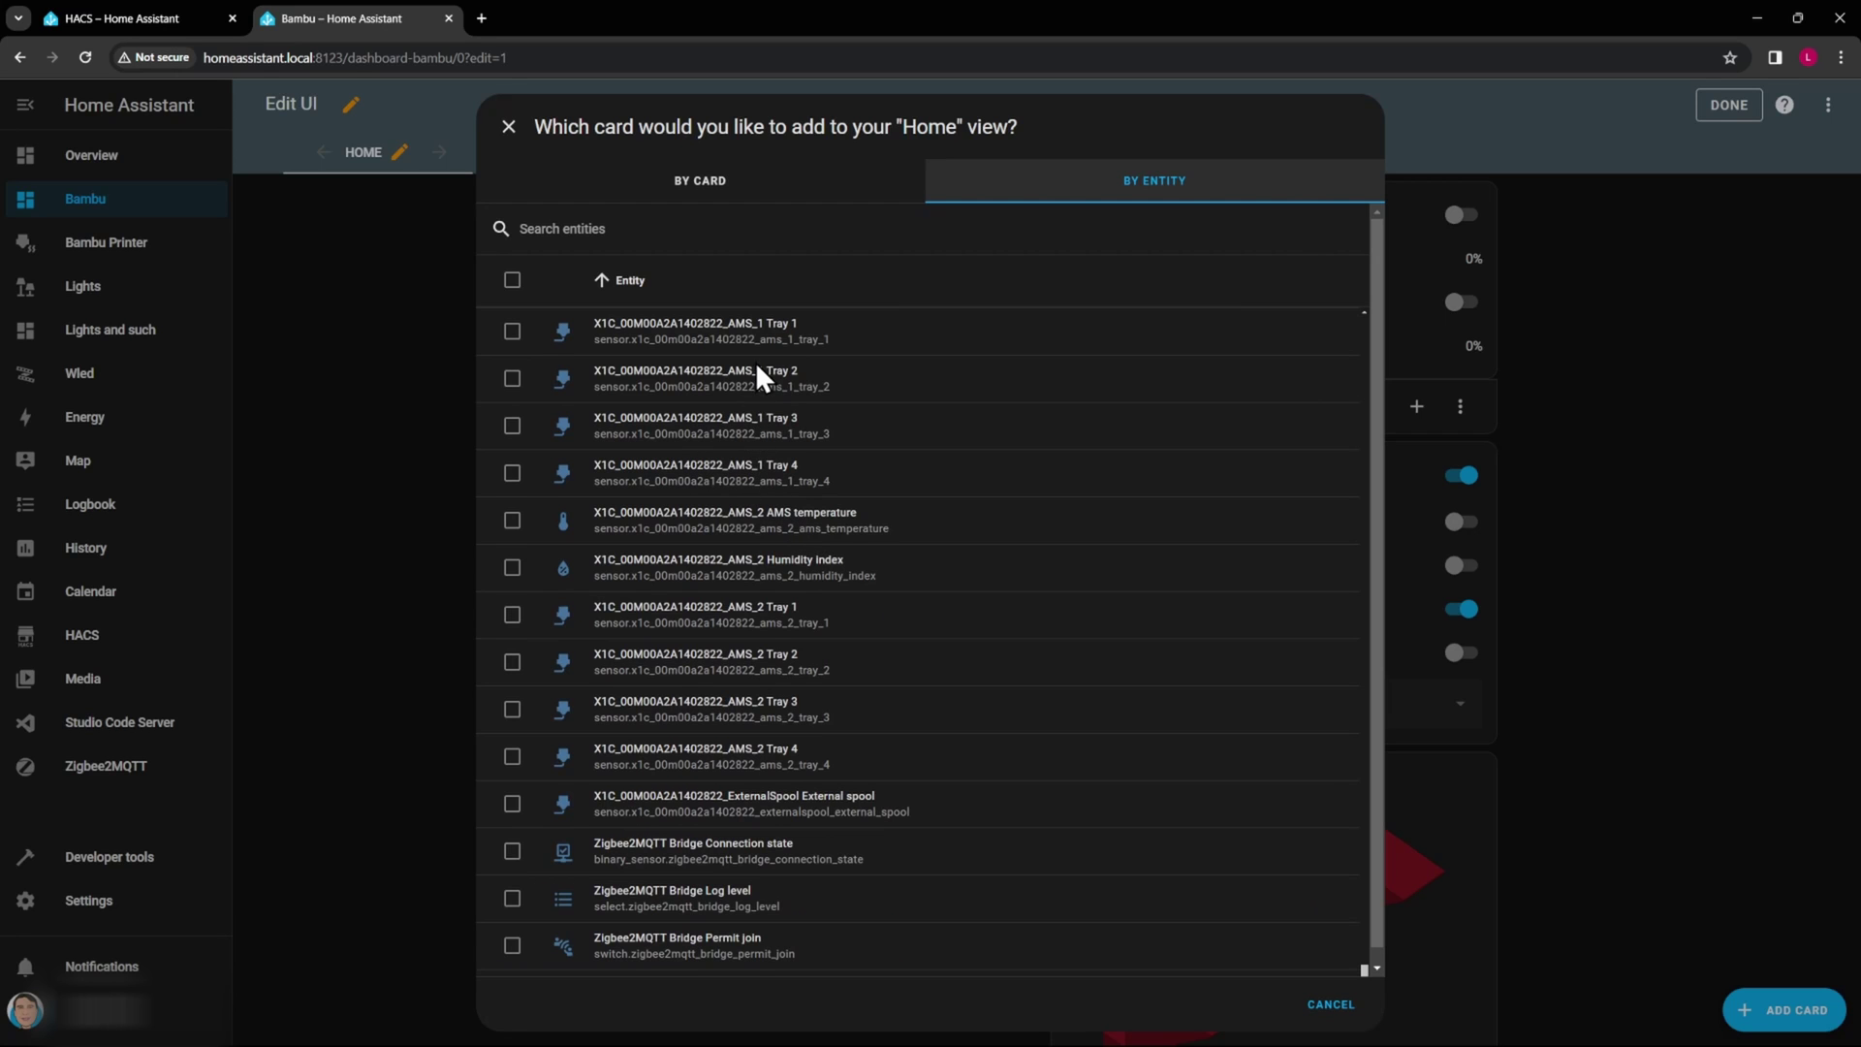
scroll(758, 376, "up", 1)
scroll(755, 449, "up", 3)
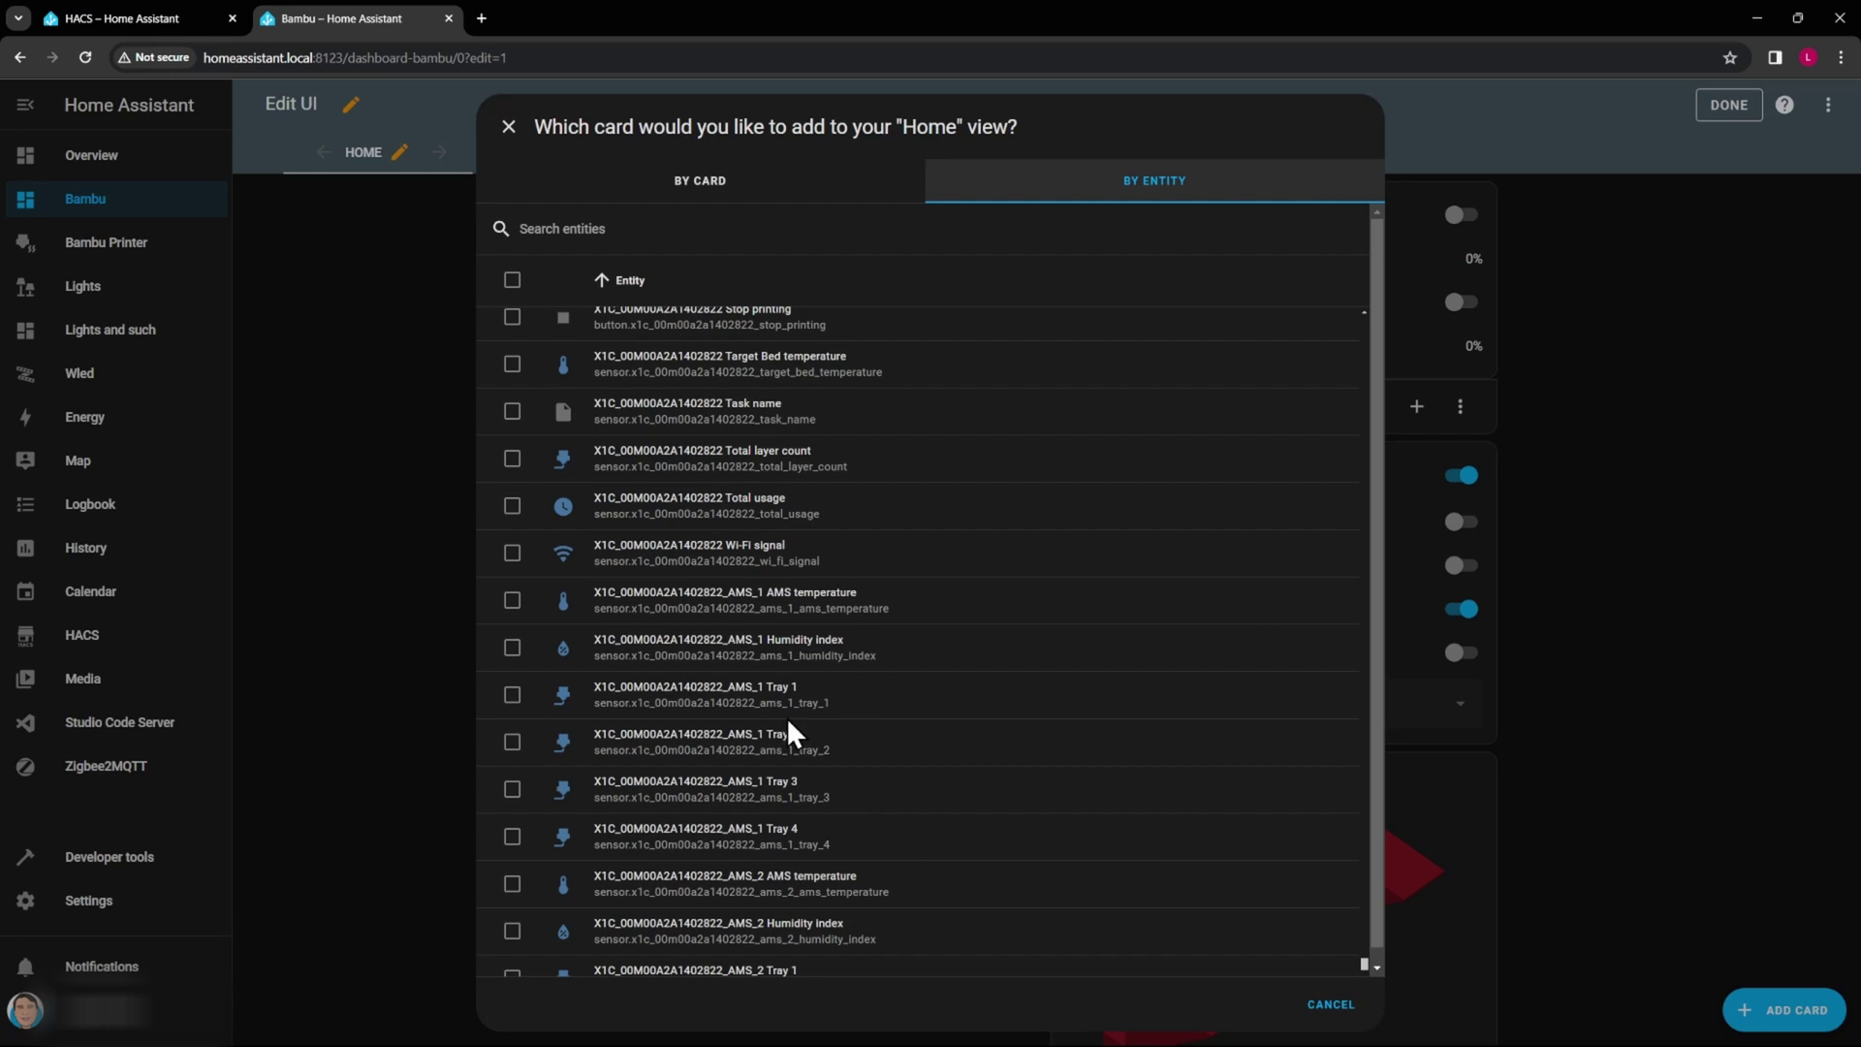
View the history of the AMS 1 Tray 1 entity, then leave the card selection without adding a card.
left_click(754, 707)
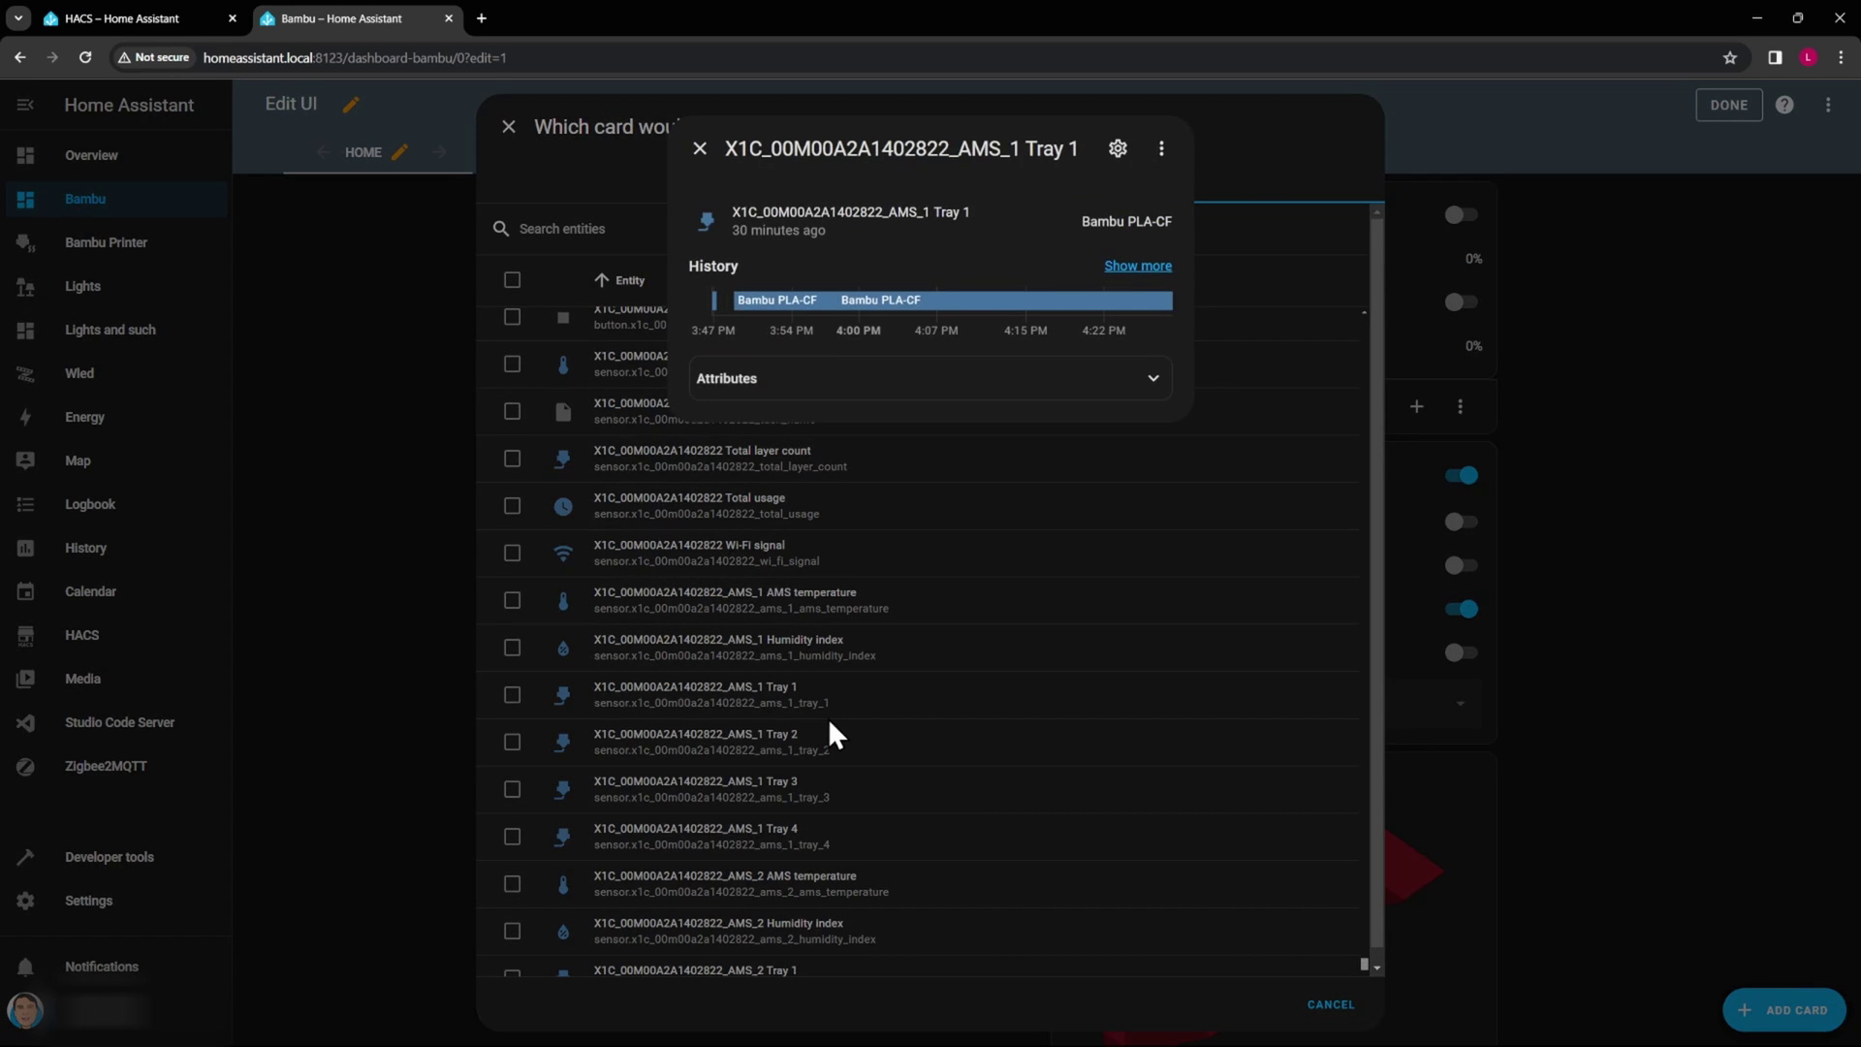
mouse_move(853, 300)
left_click(699, 150)
left_click(508, 127)
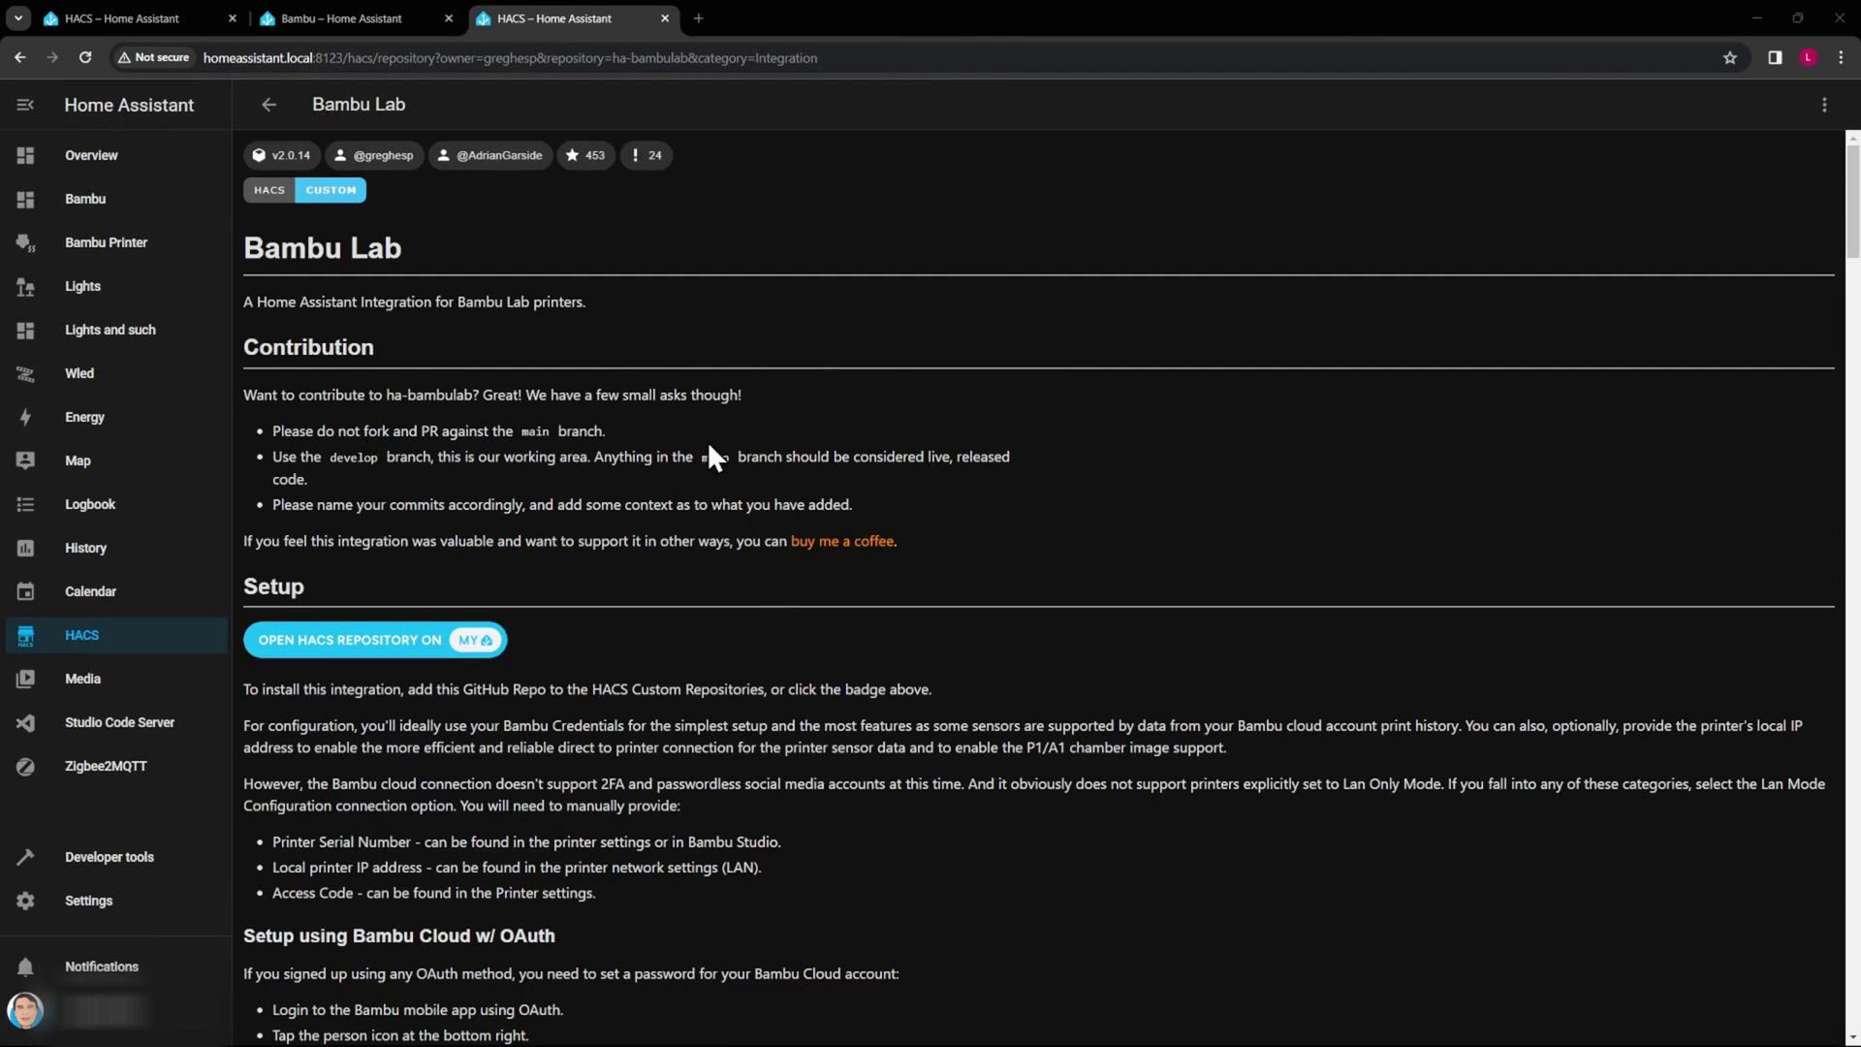
Read through the Bambu Lab integration's HACS documentation, covering its features, WLED lights support and example dashboard.
scroll(738, 427, "down", 10)
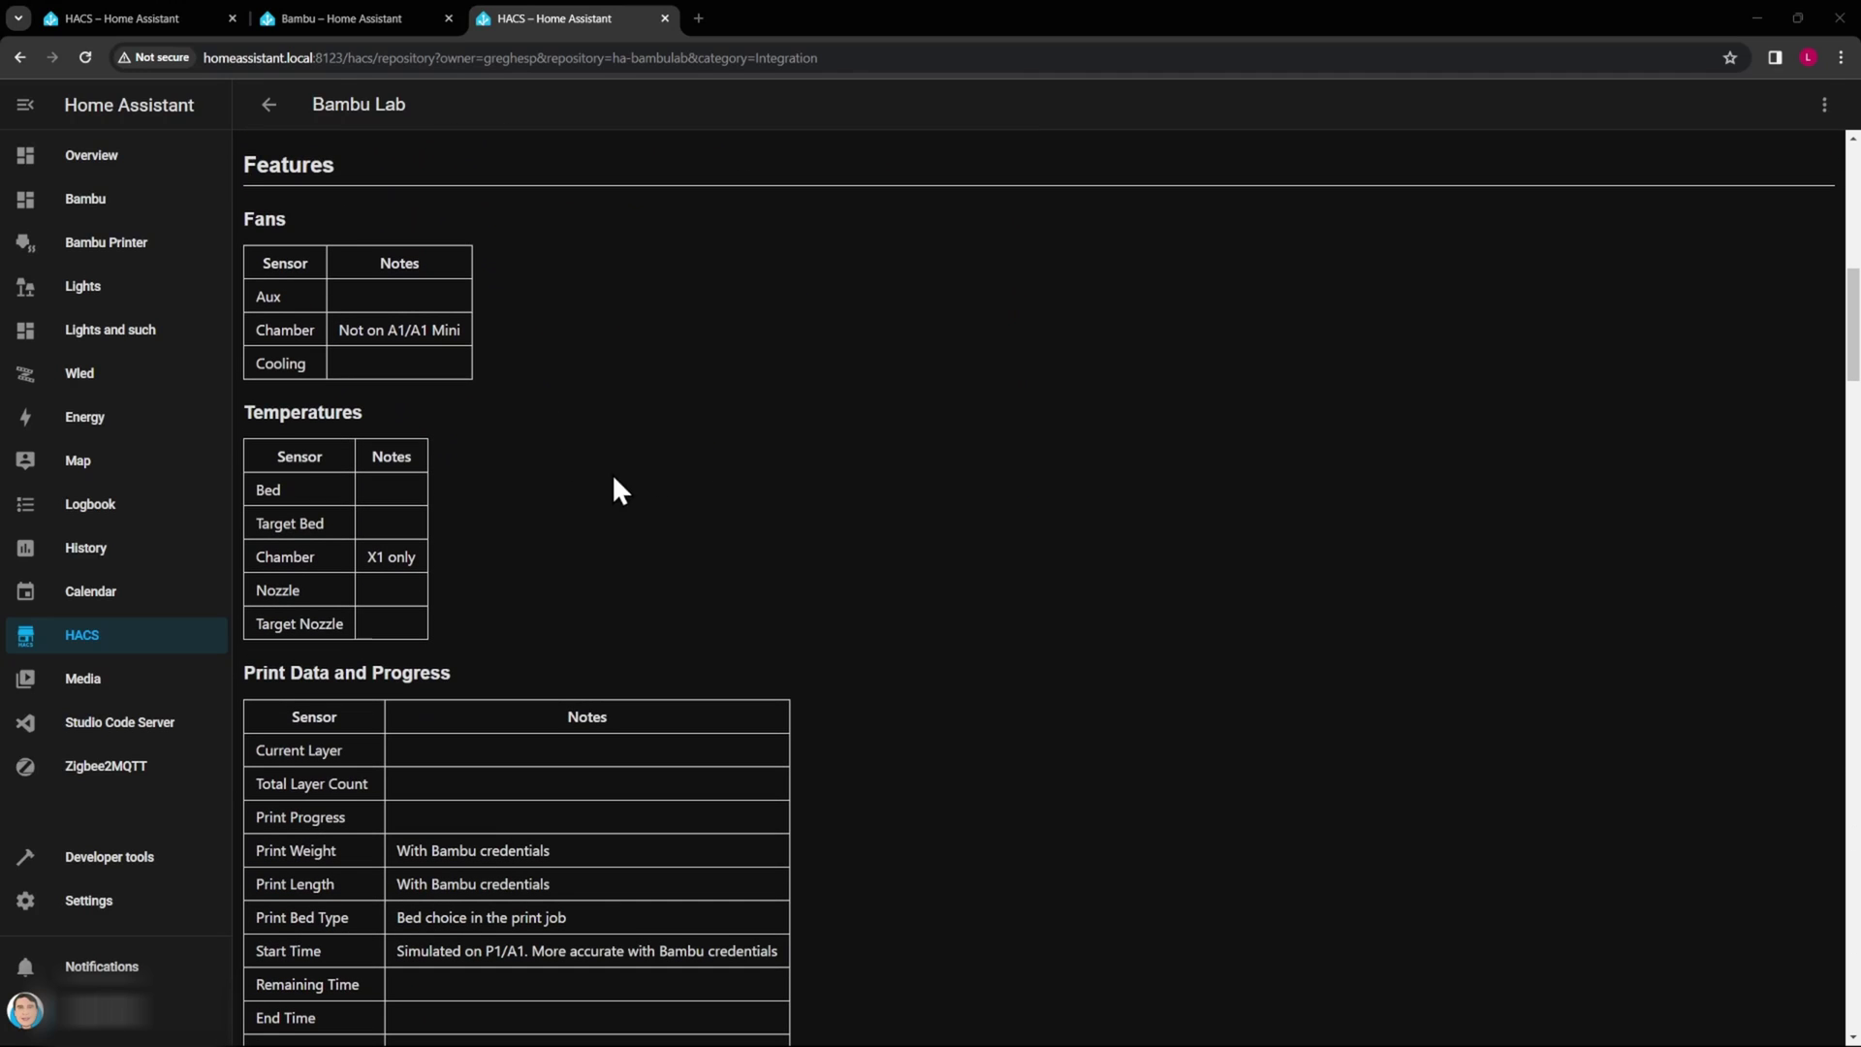
scroll(593, 489, "down", 10)
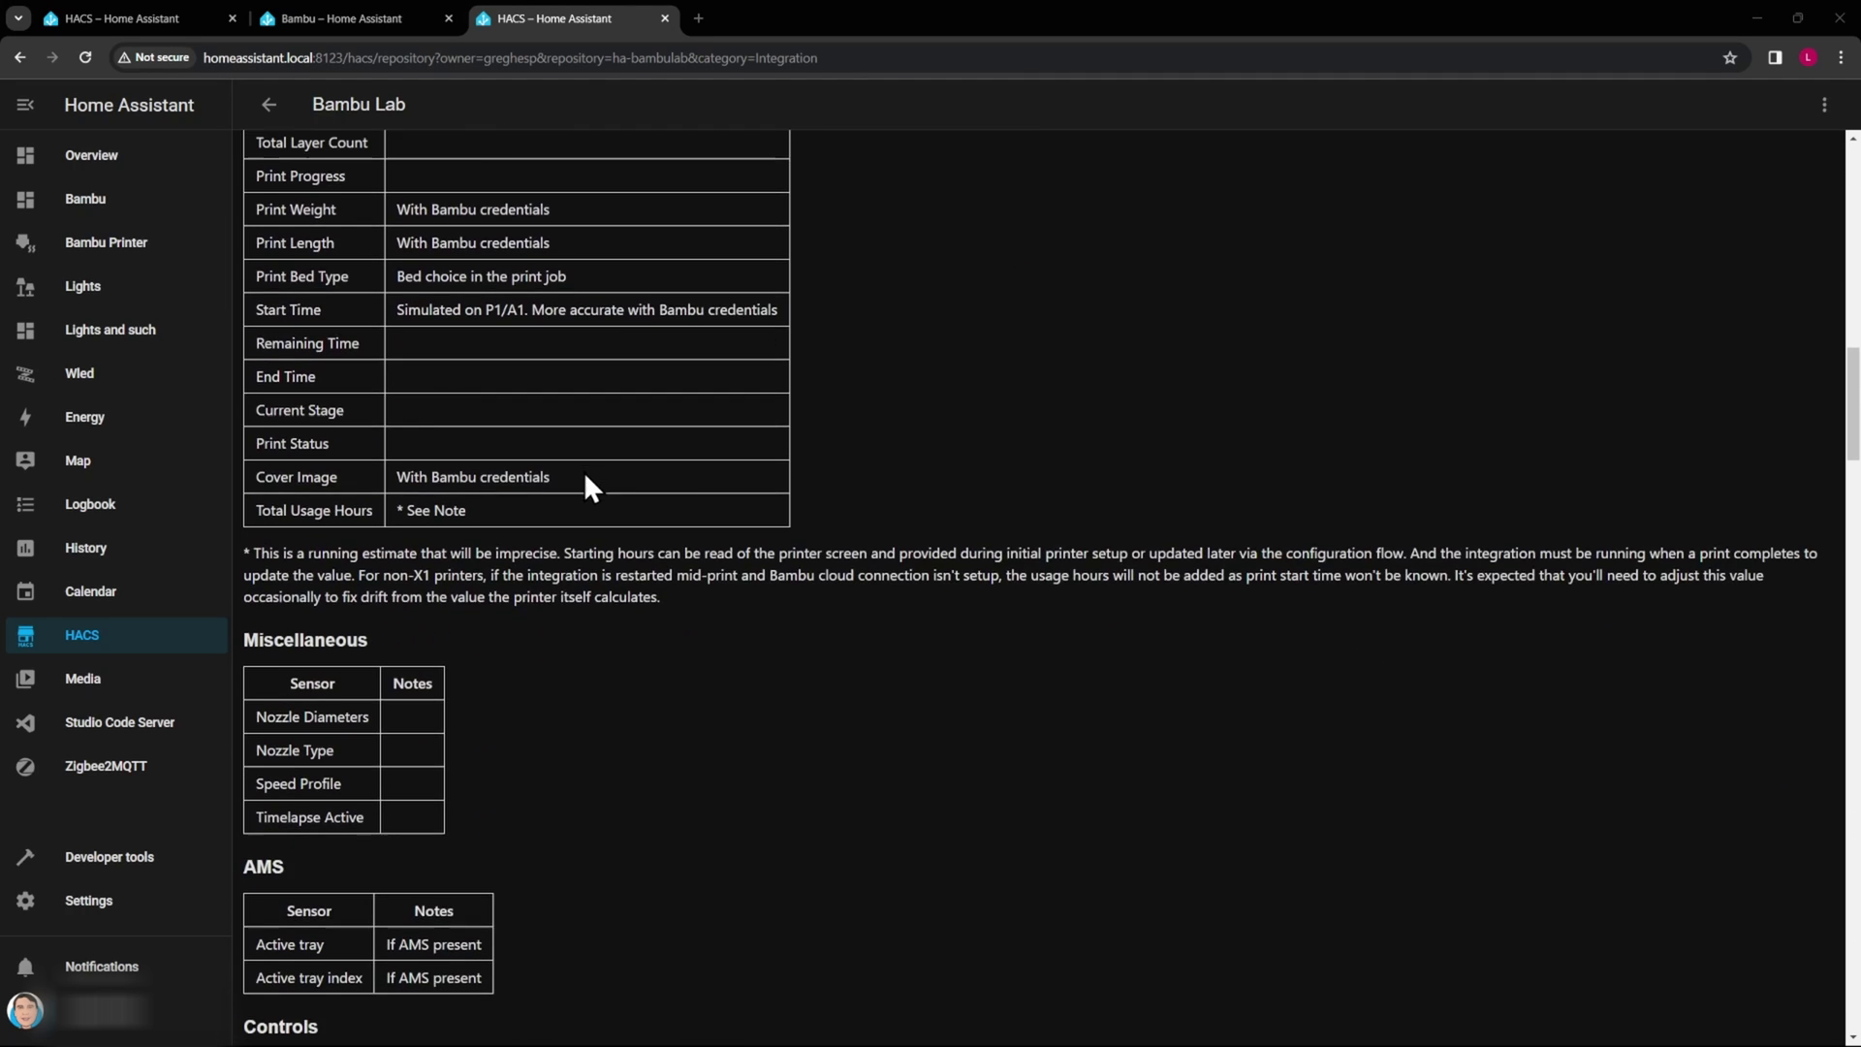
scroll(579, 480, "down", 10)
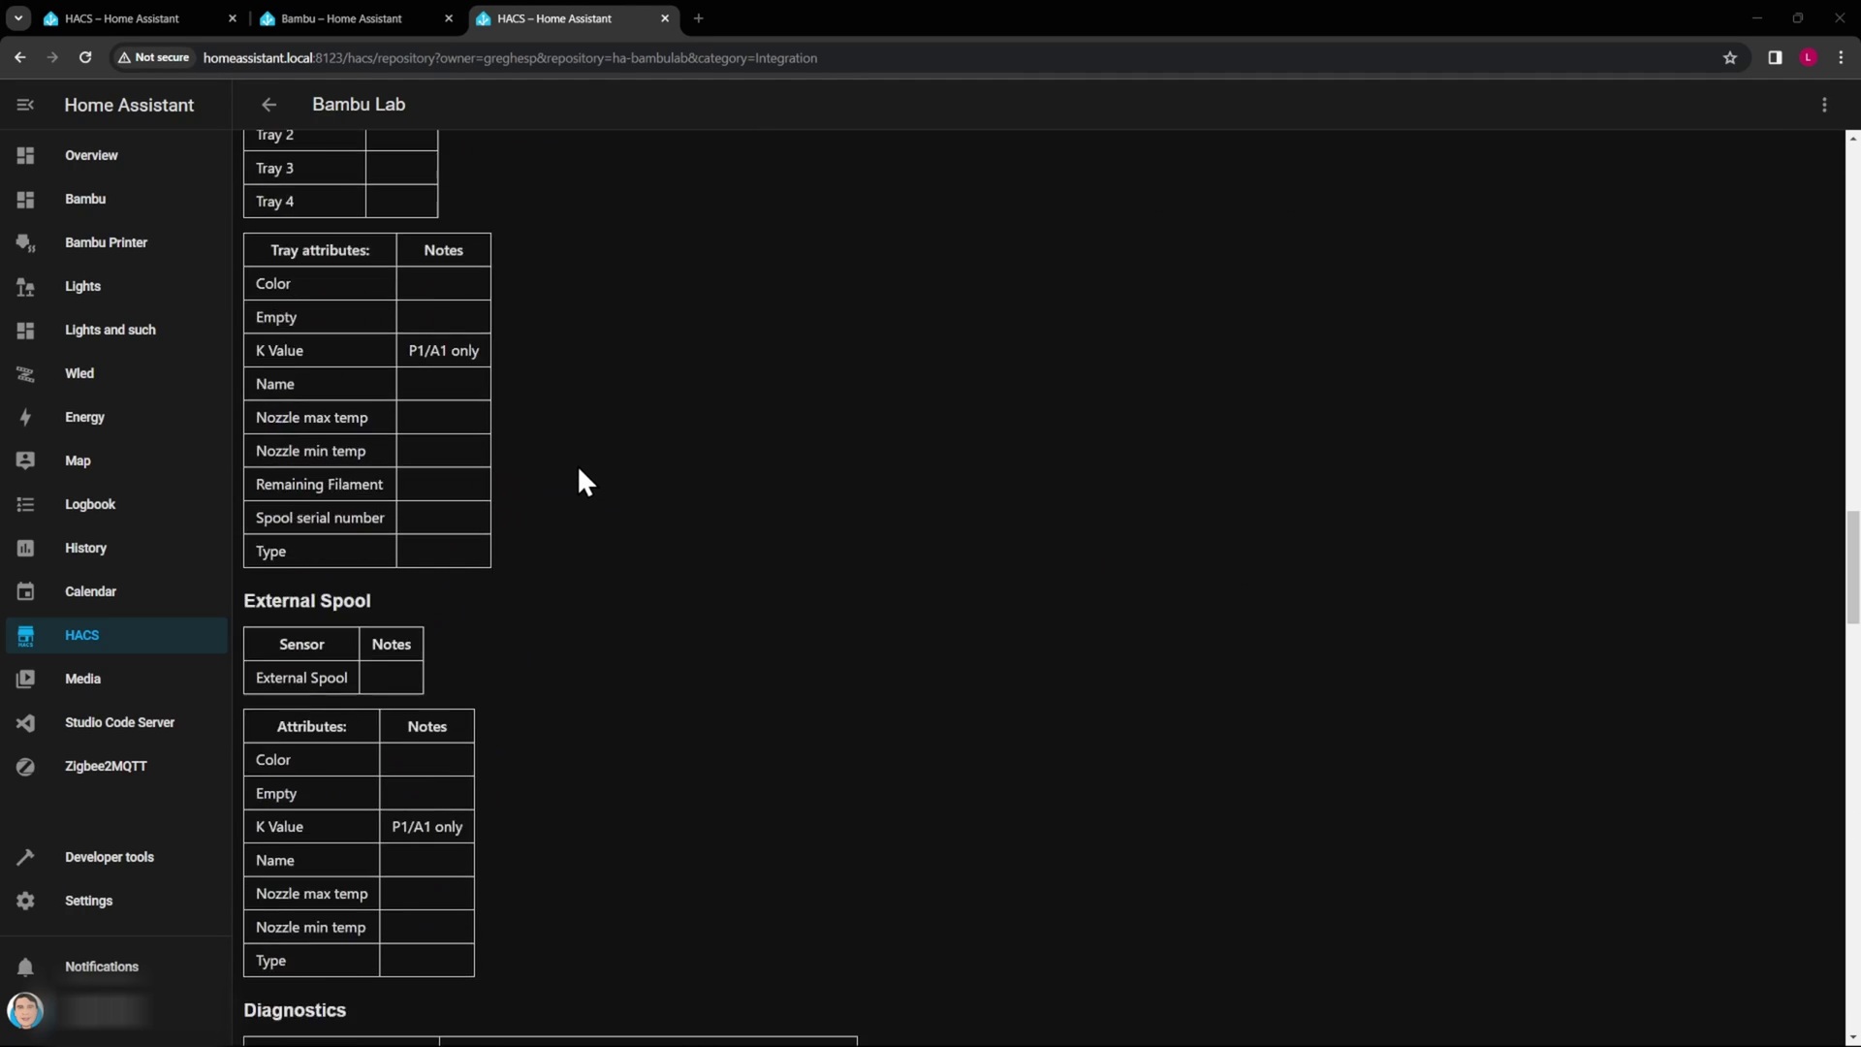
scroll(575, 479, "down", 10)
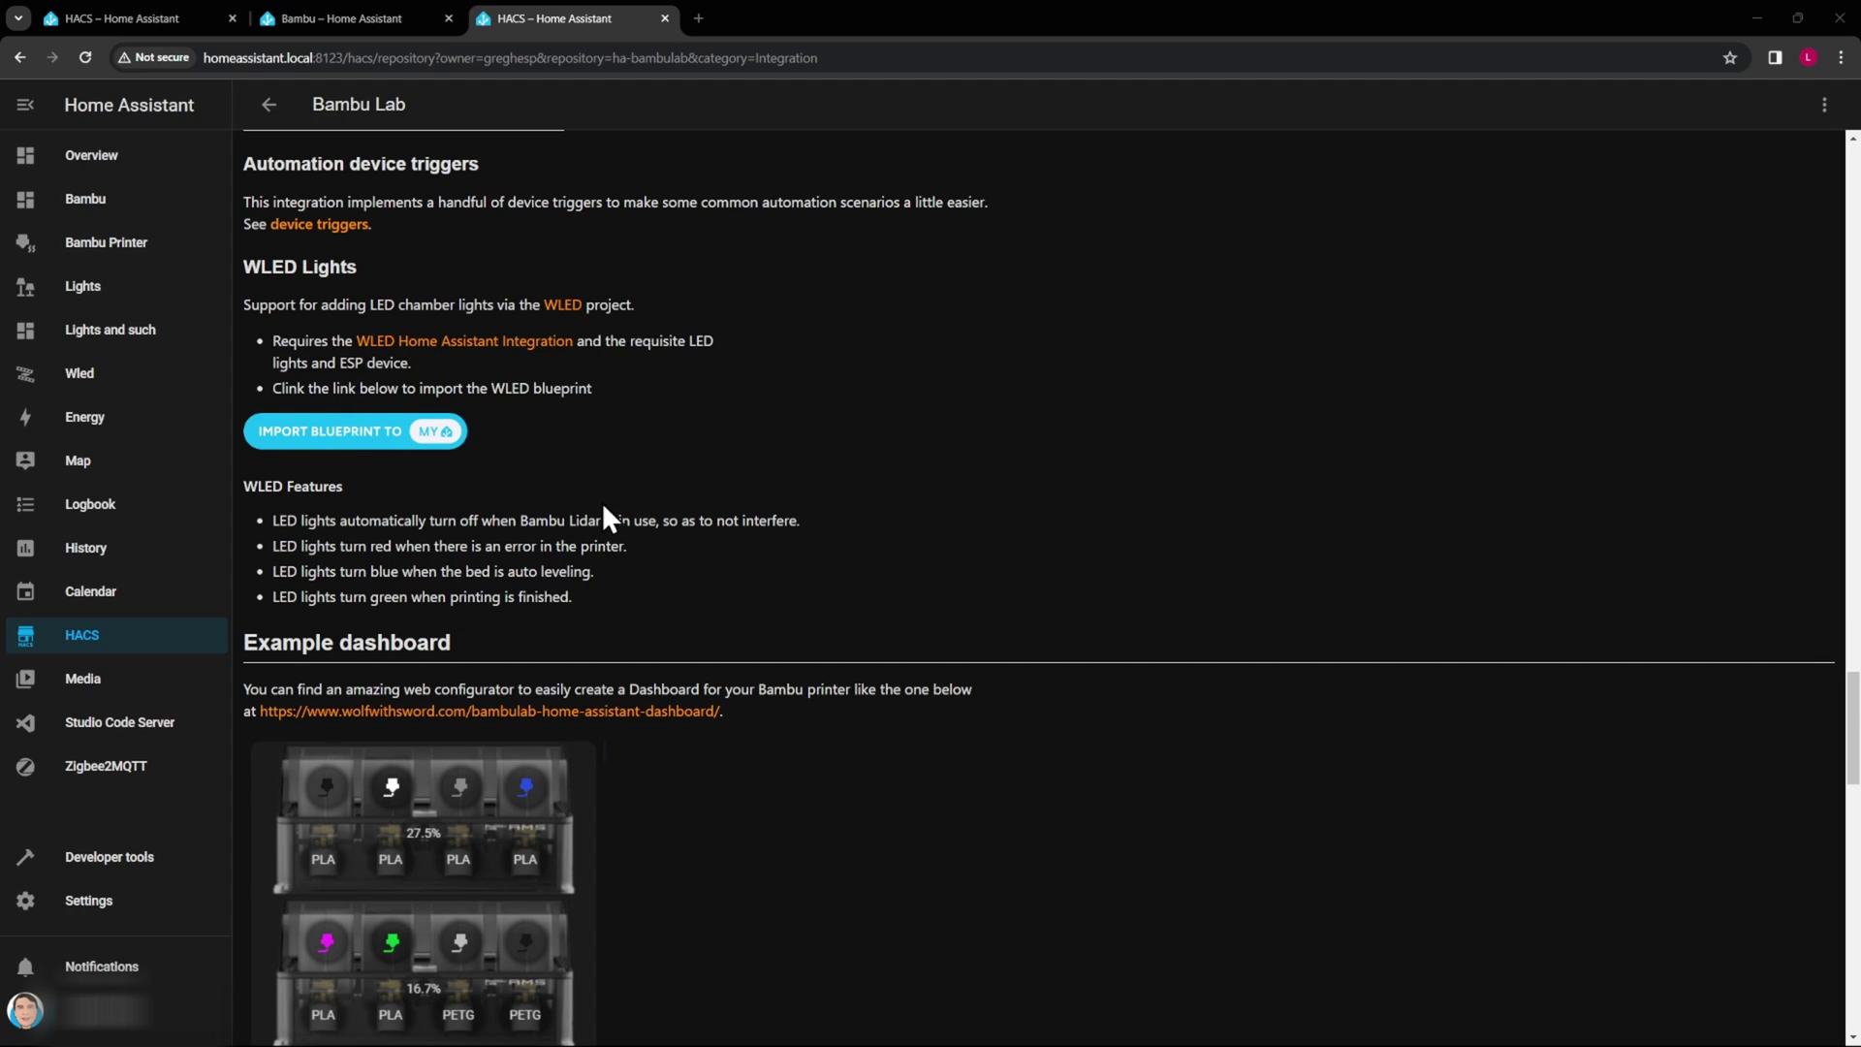
scroll(602, 514, "down", 4)
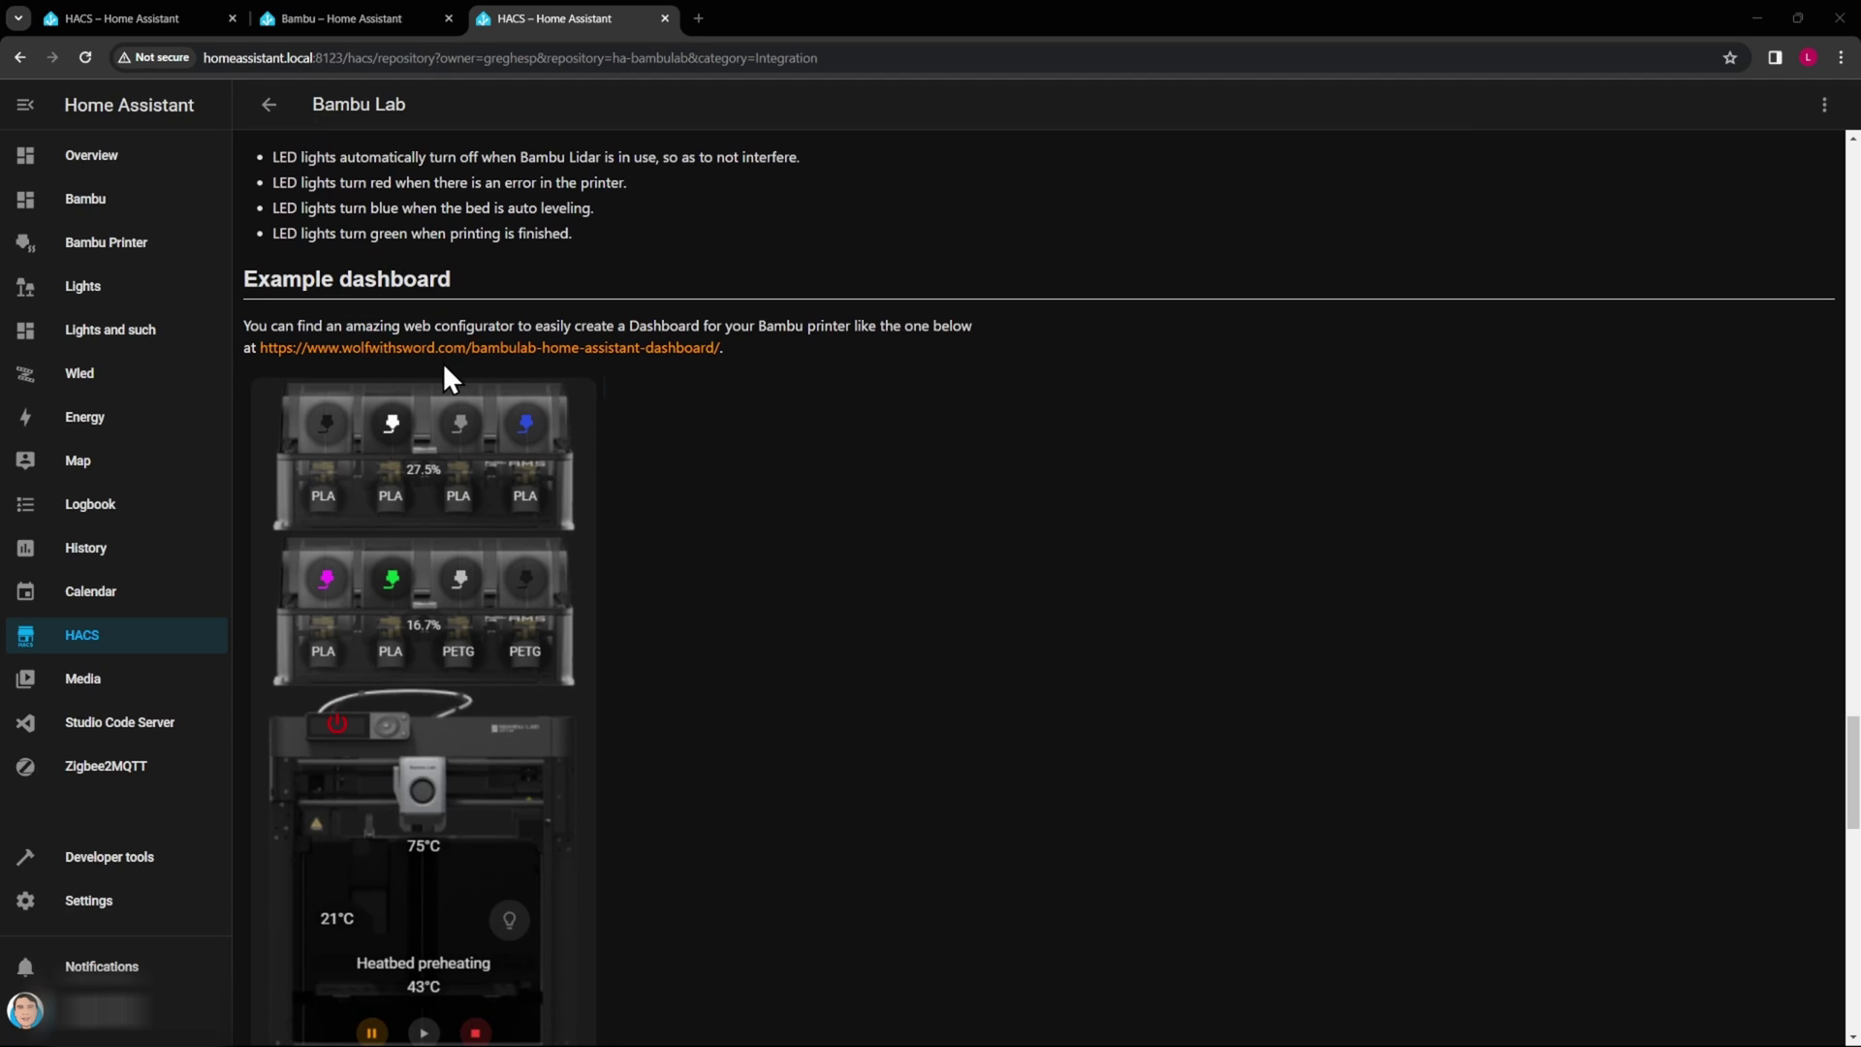
scroll(556, 542, "down", 3)
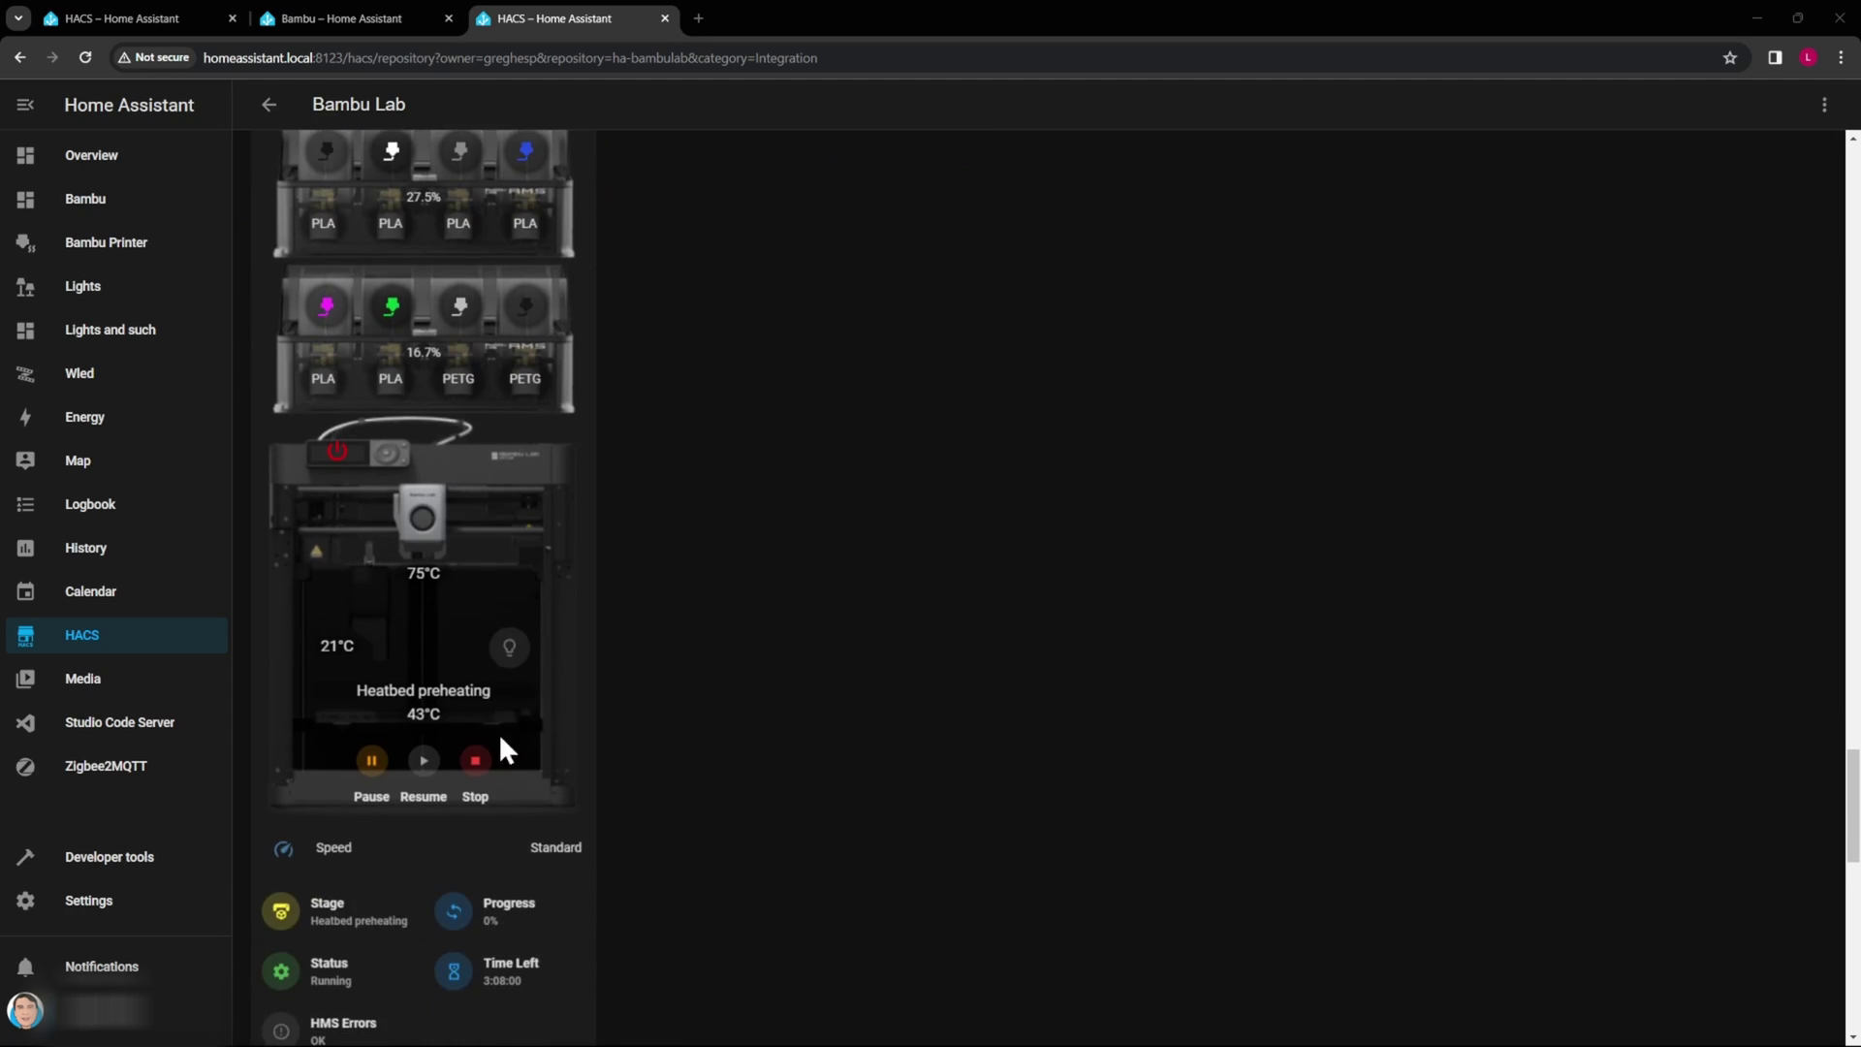
scroll(500, 739, "down", 4)
scroll(475, 668, "up", 8)
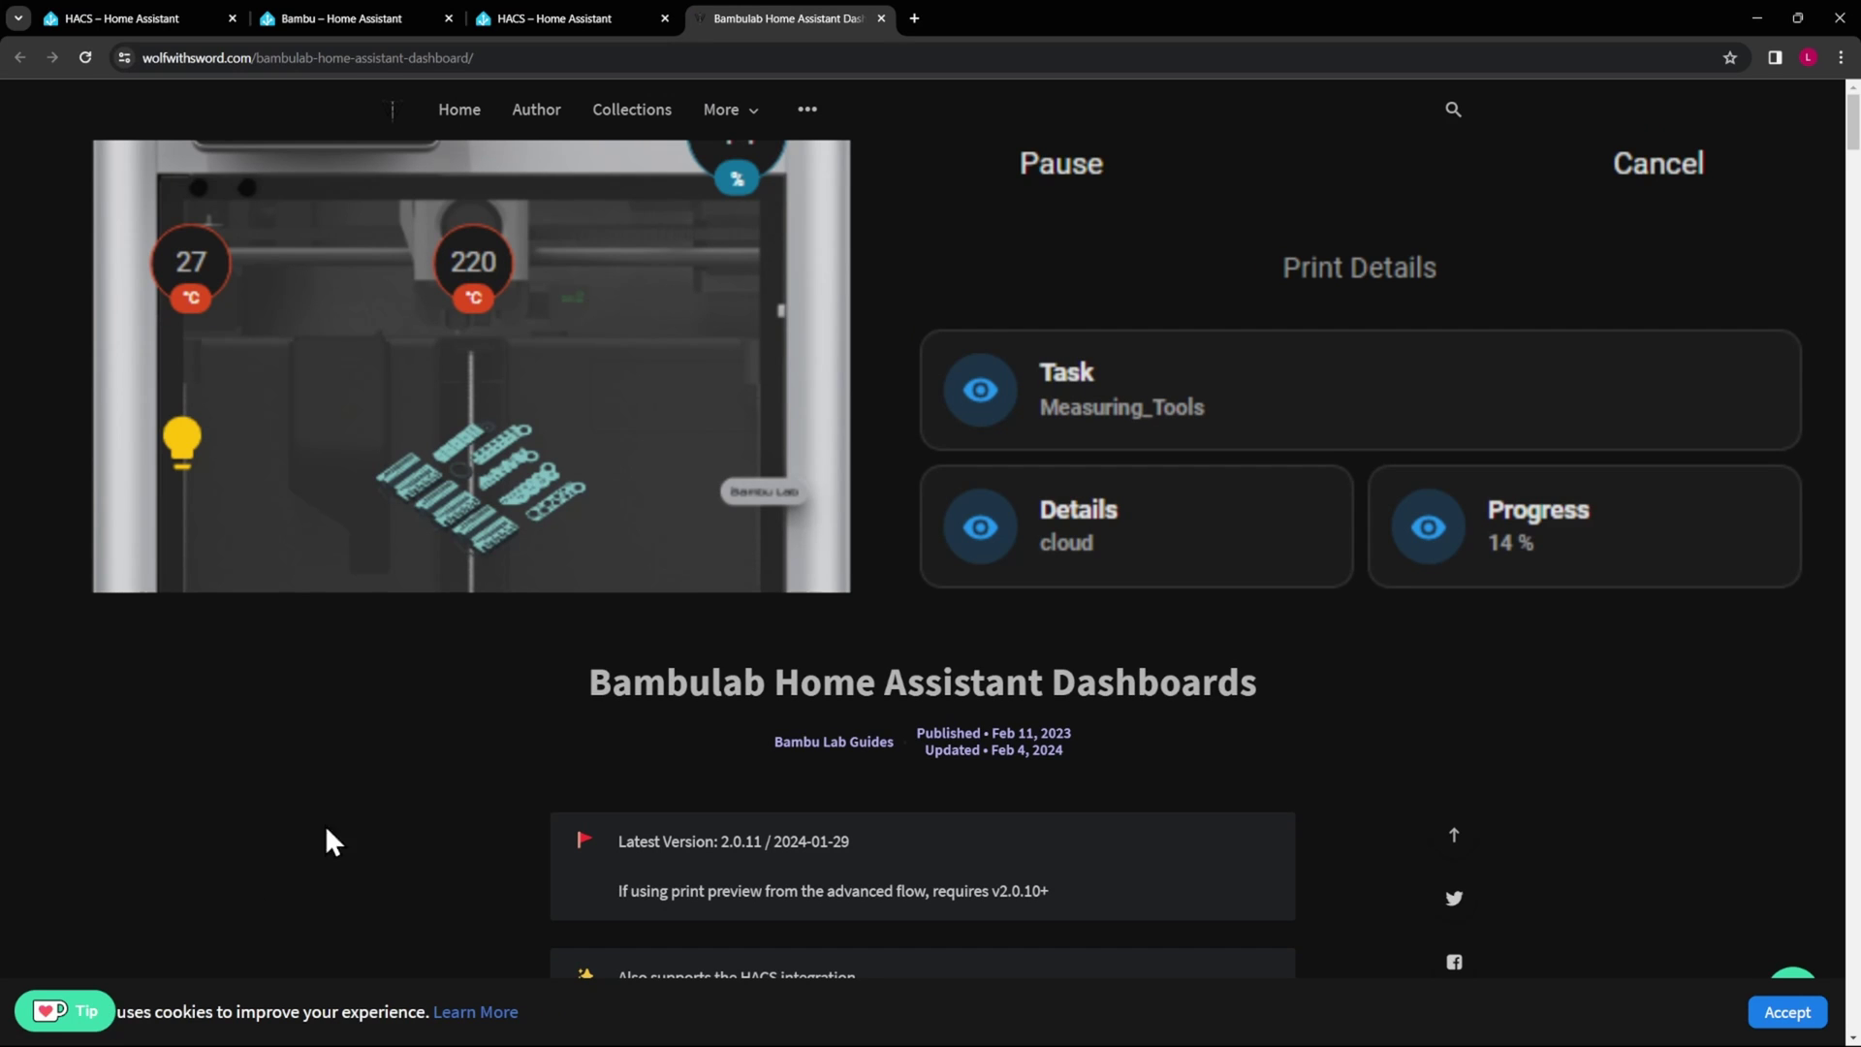
Examine the Bambulab Home Assistant Dashboards page for its version notes, requirements and supported printers and AMS units.
scroll(937, 582, "down", 3)
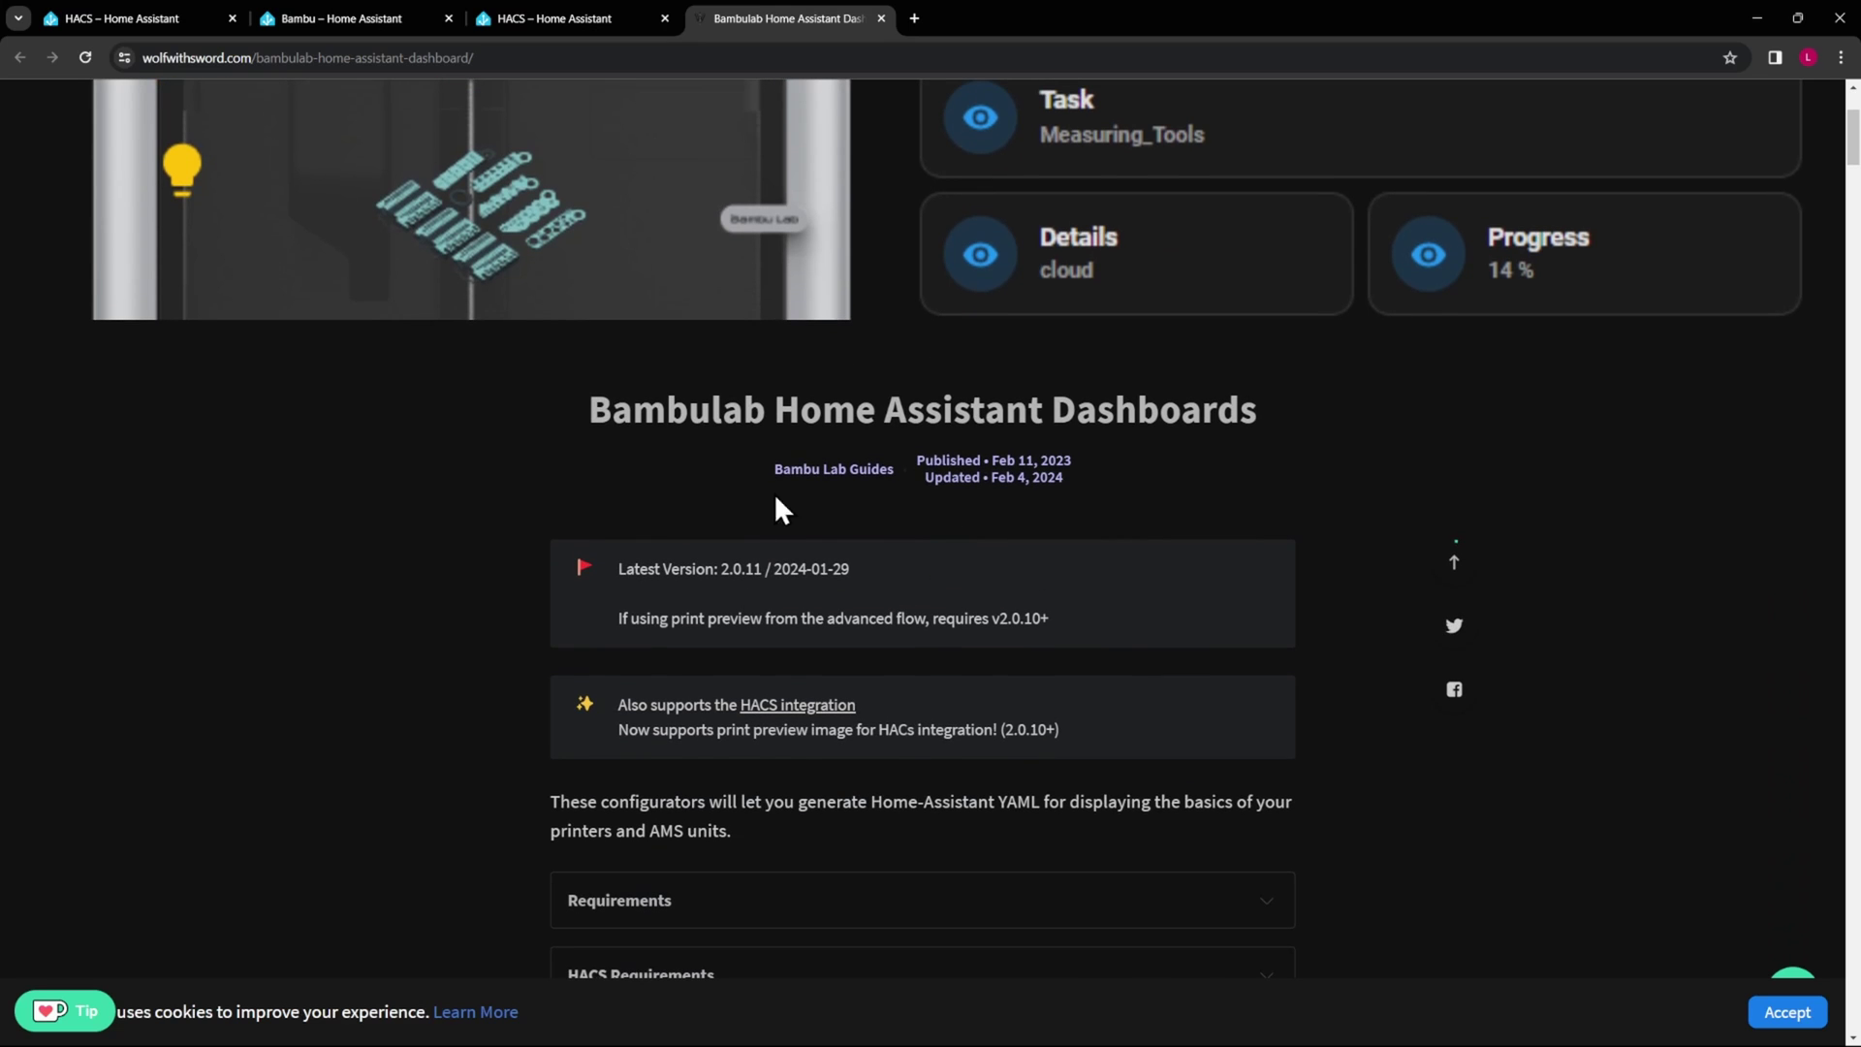
scroll(1039, 475, "down", 5)
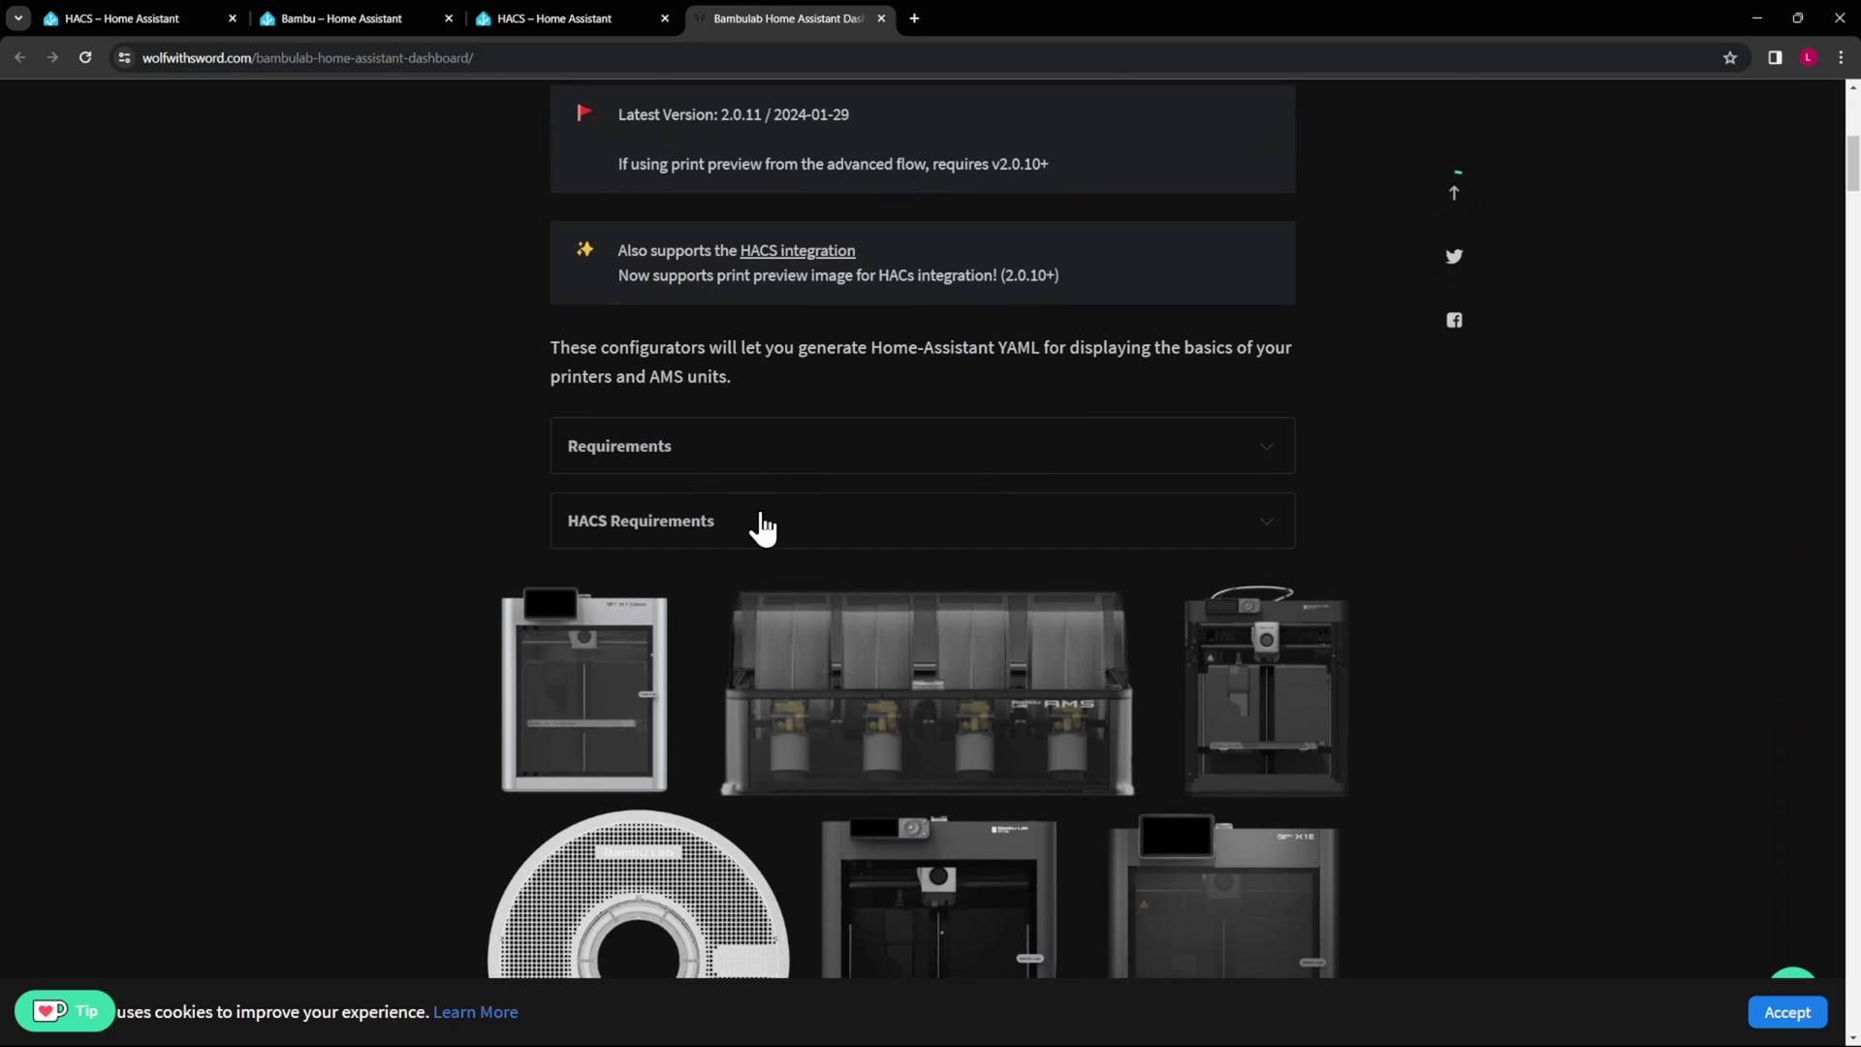
scroll(969, 580, "down", 3)
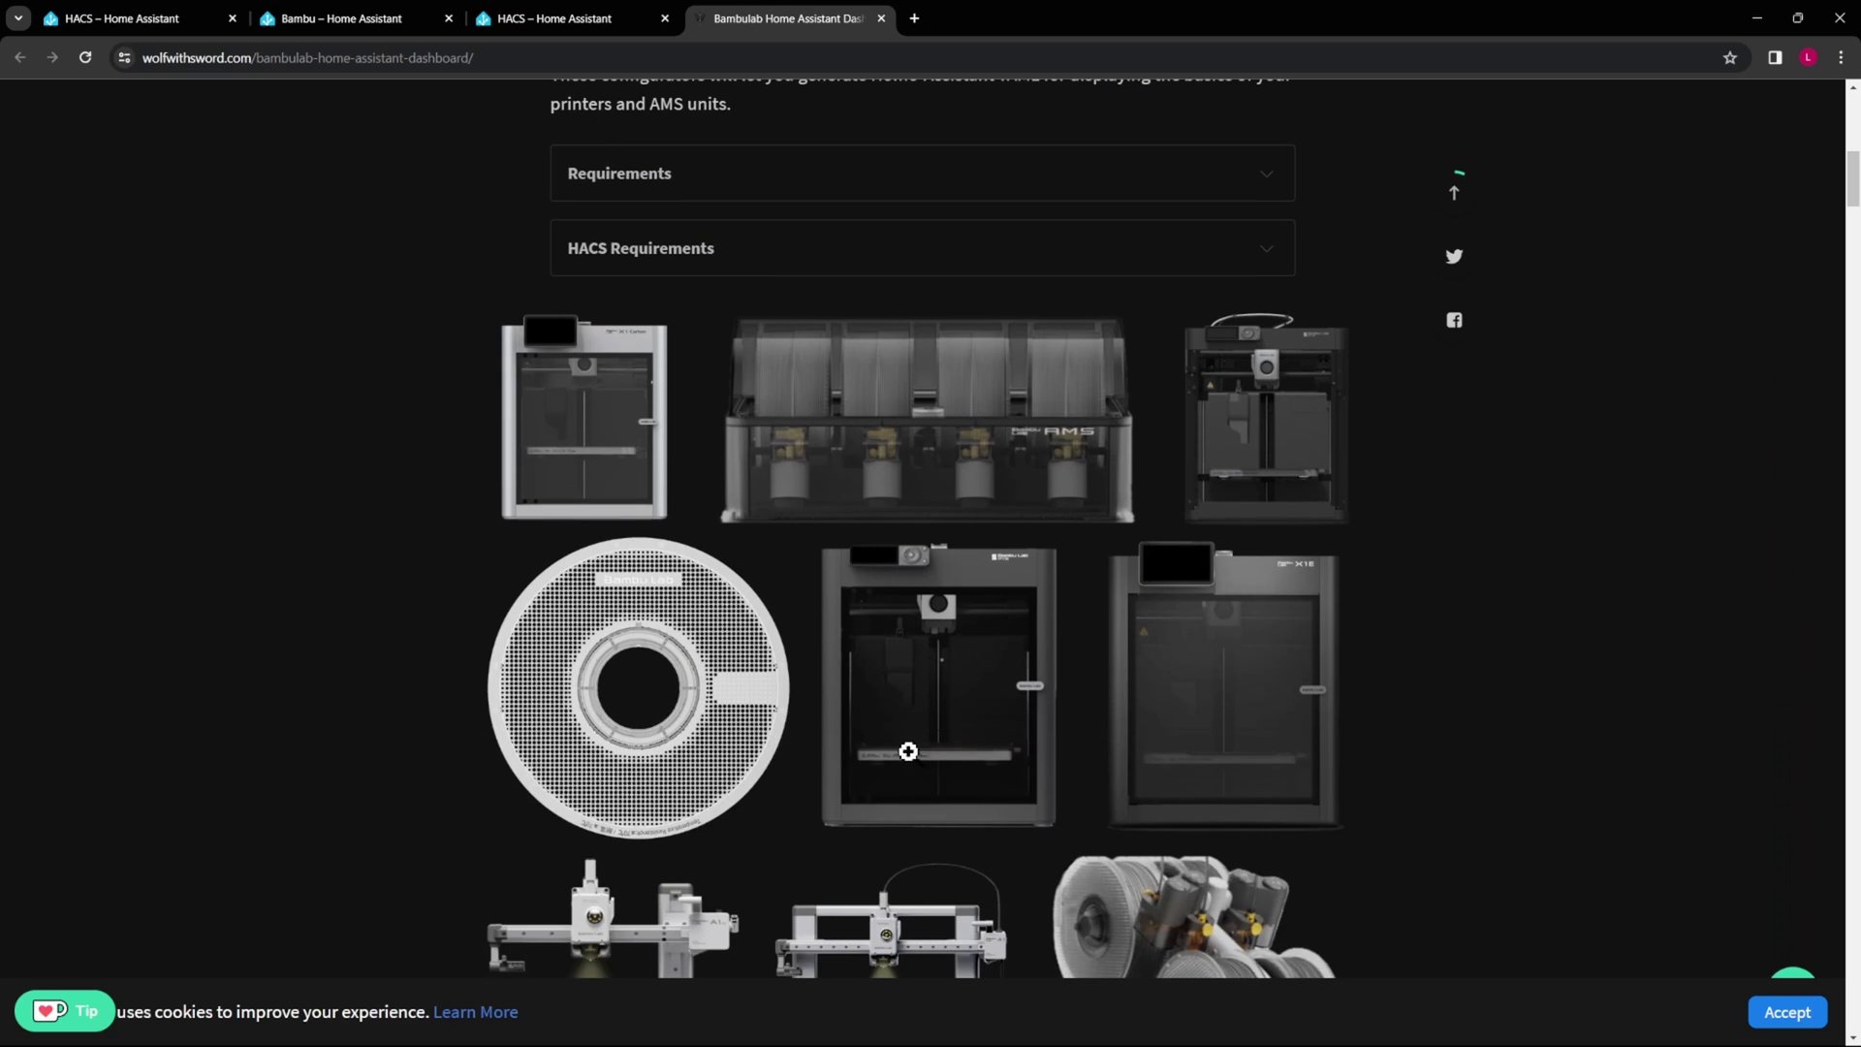
scroll(917, 780, "down", 3)
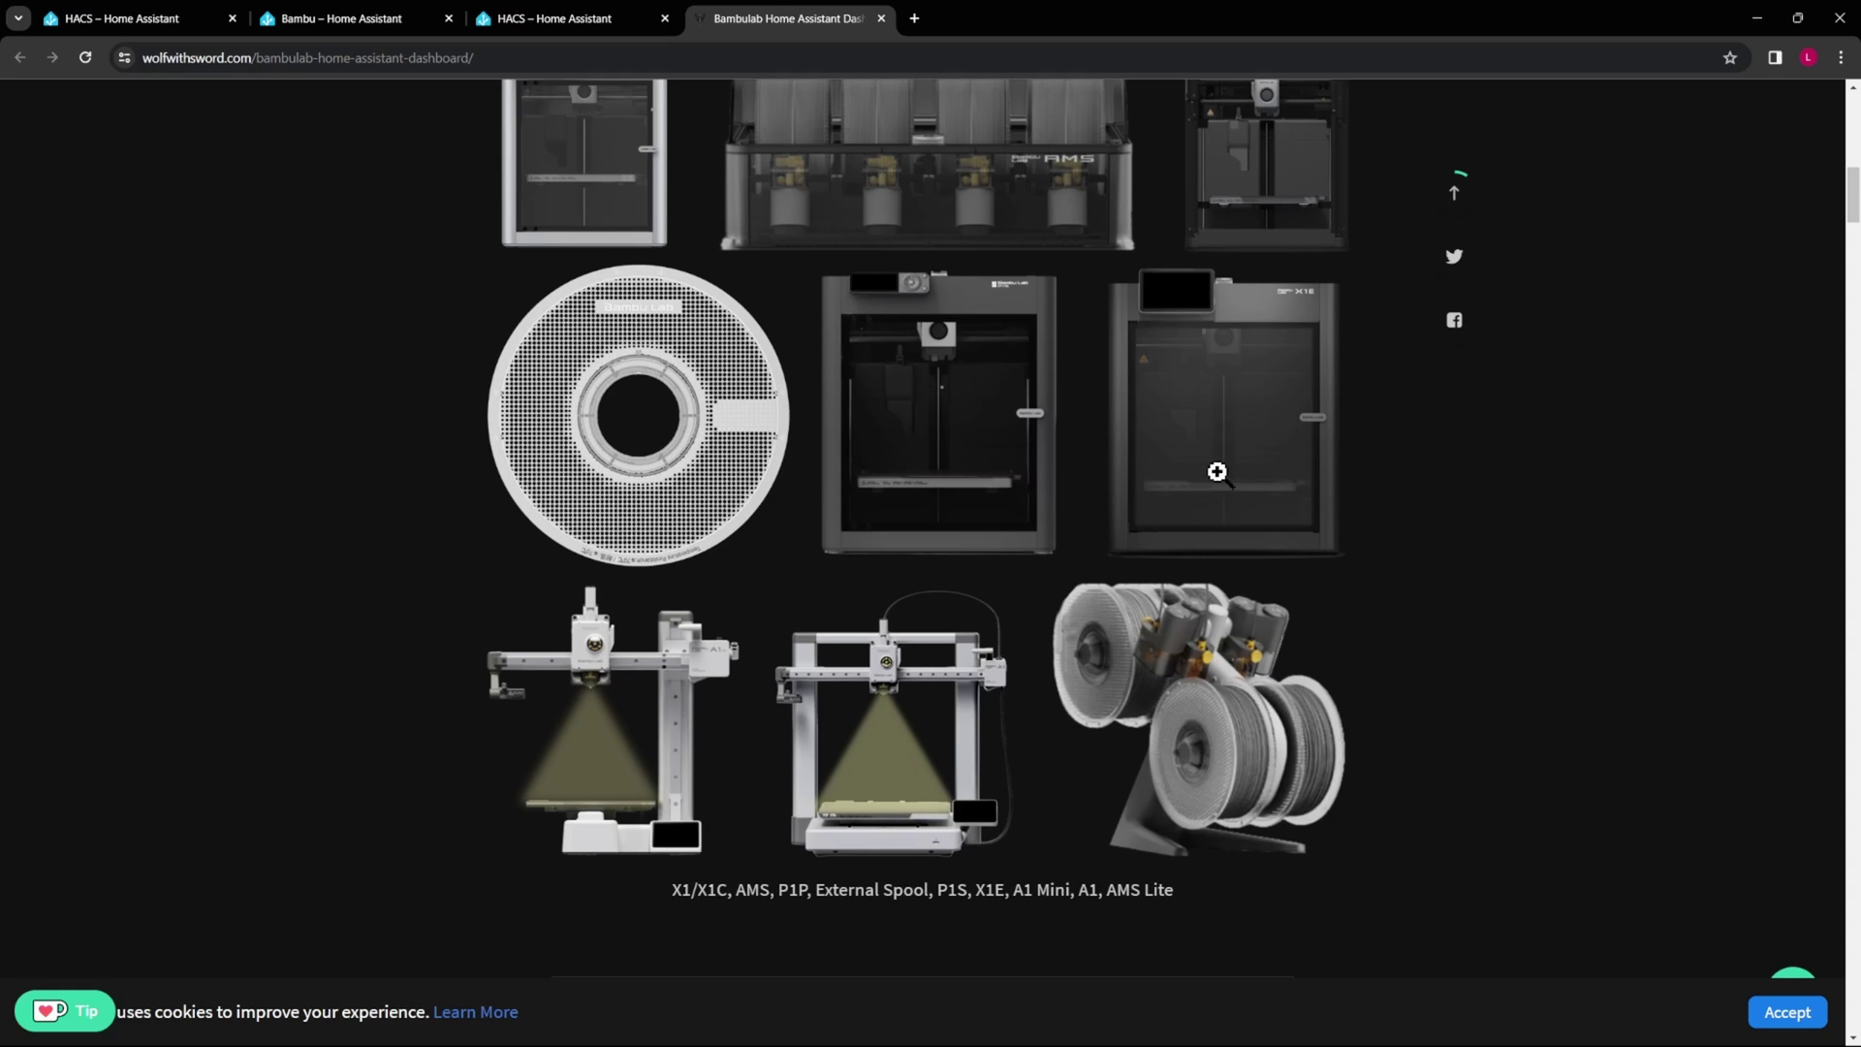
Review the dashboard page's media download, filament and humidity icon options, and recommended horizontal-layout card setup.
scroll(1188, 543, "up", 3)
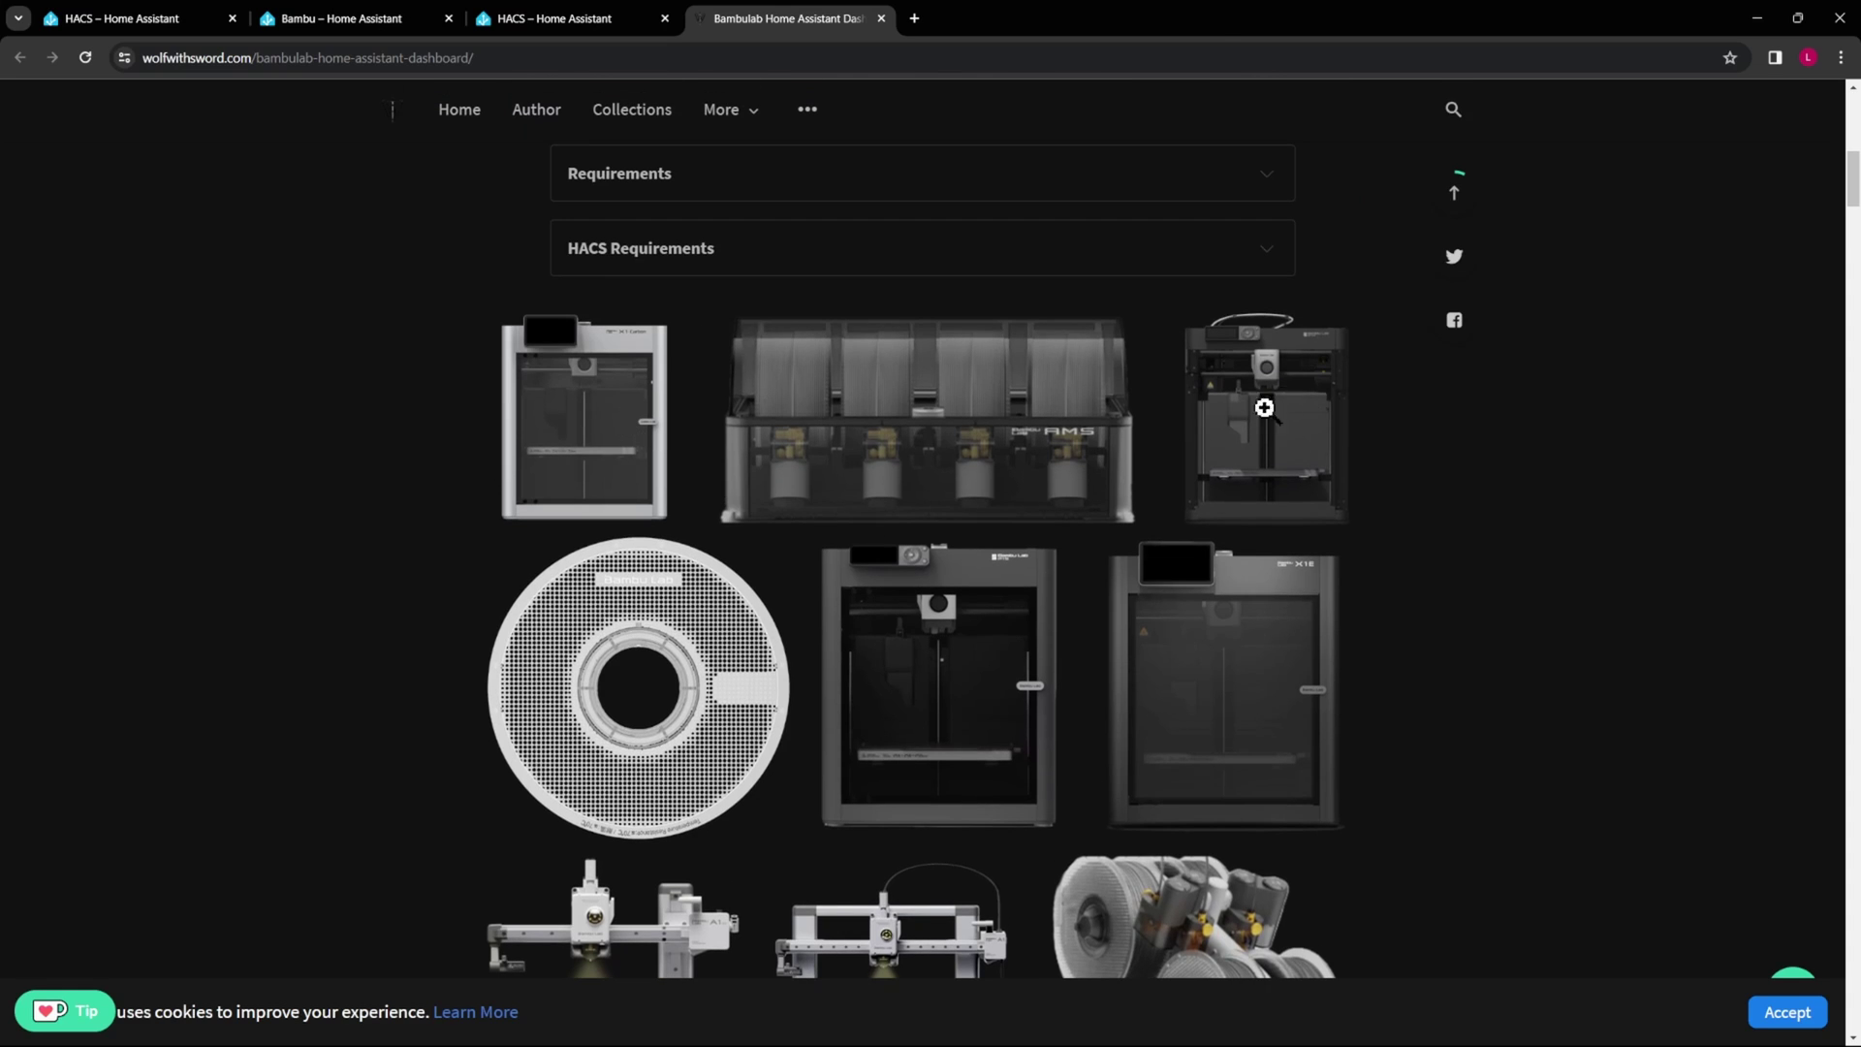
scroll(1240, 472, "down", 9)
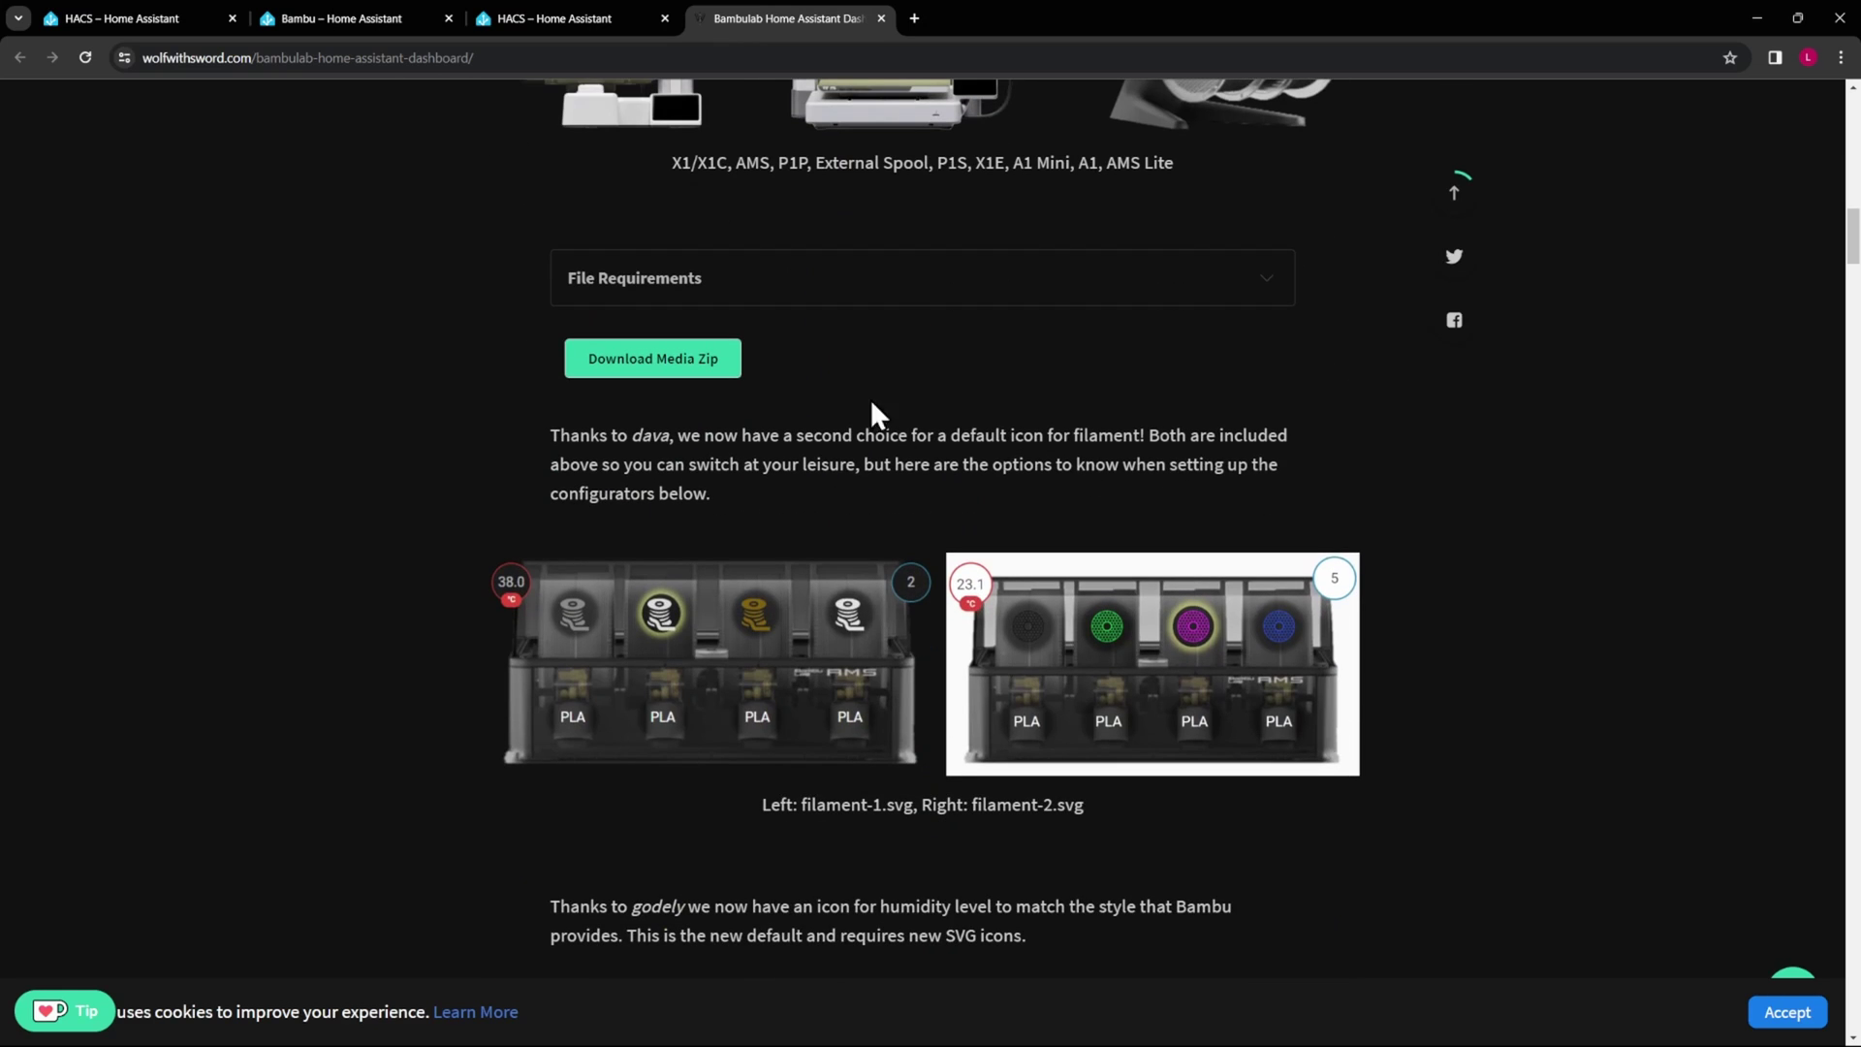
scroll(853, 405, "down", 5)
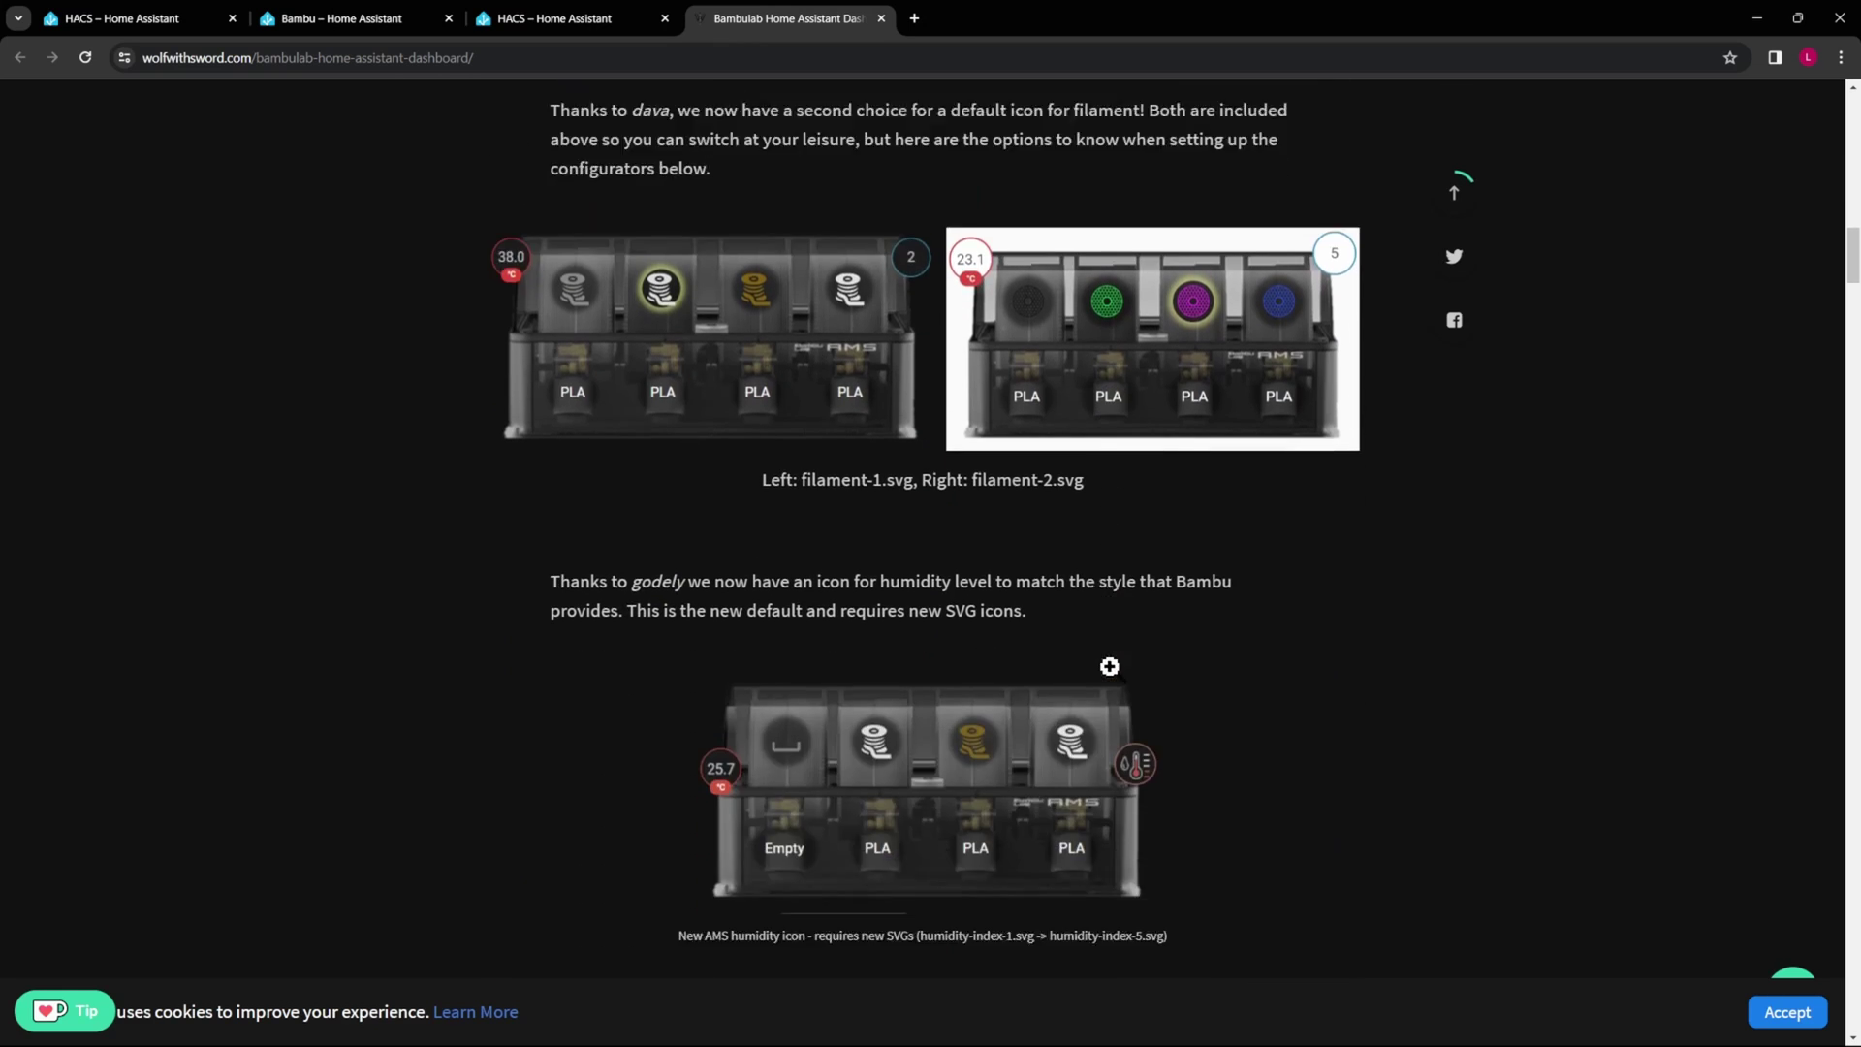
scroll(857, 481, "down", 7)
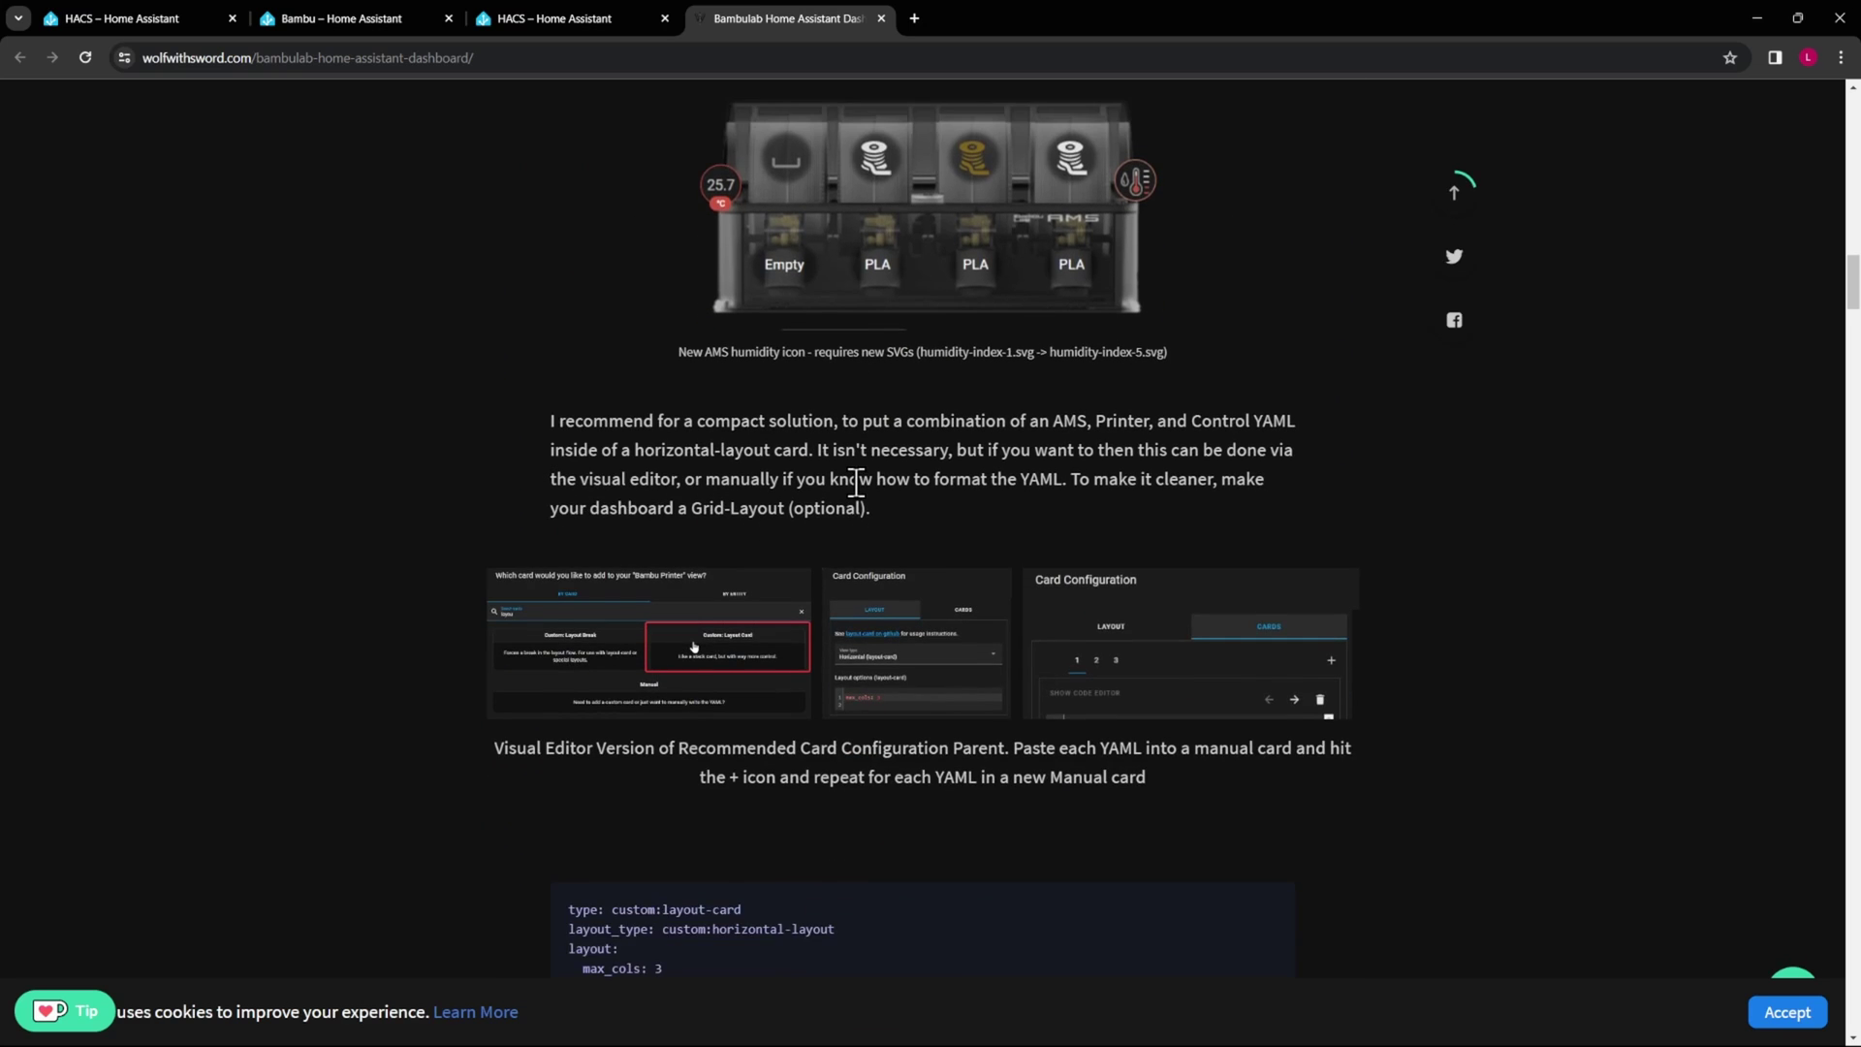
scroll(1137, 578, "down", 9)
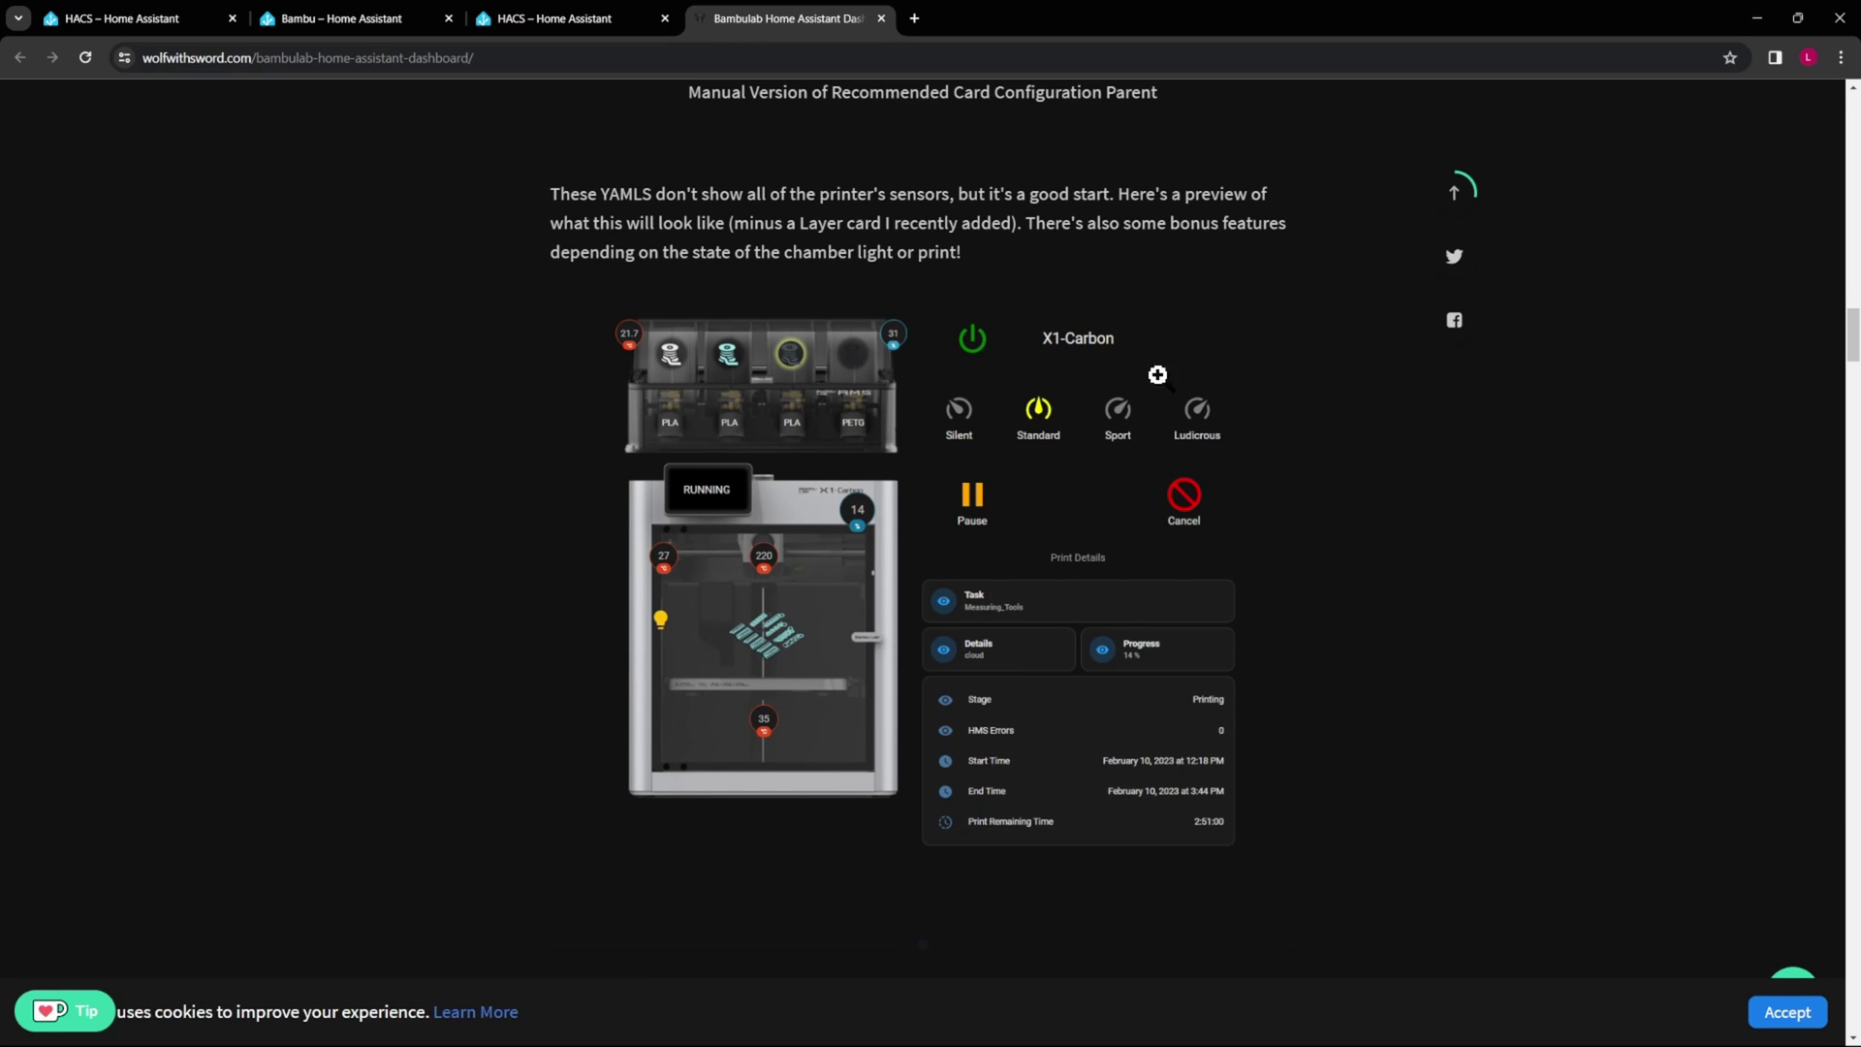
Examine the Printer Display and AMS Display YAML configurators, including their device name fields, and skim the rest of the page.
scroll(1231, 702, "down", 10)
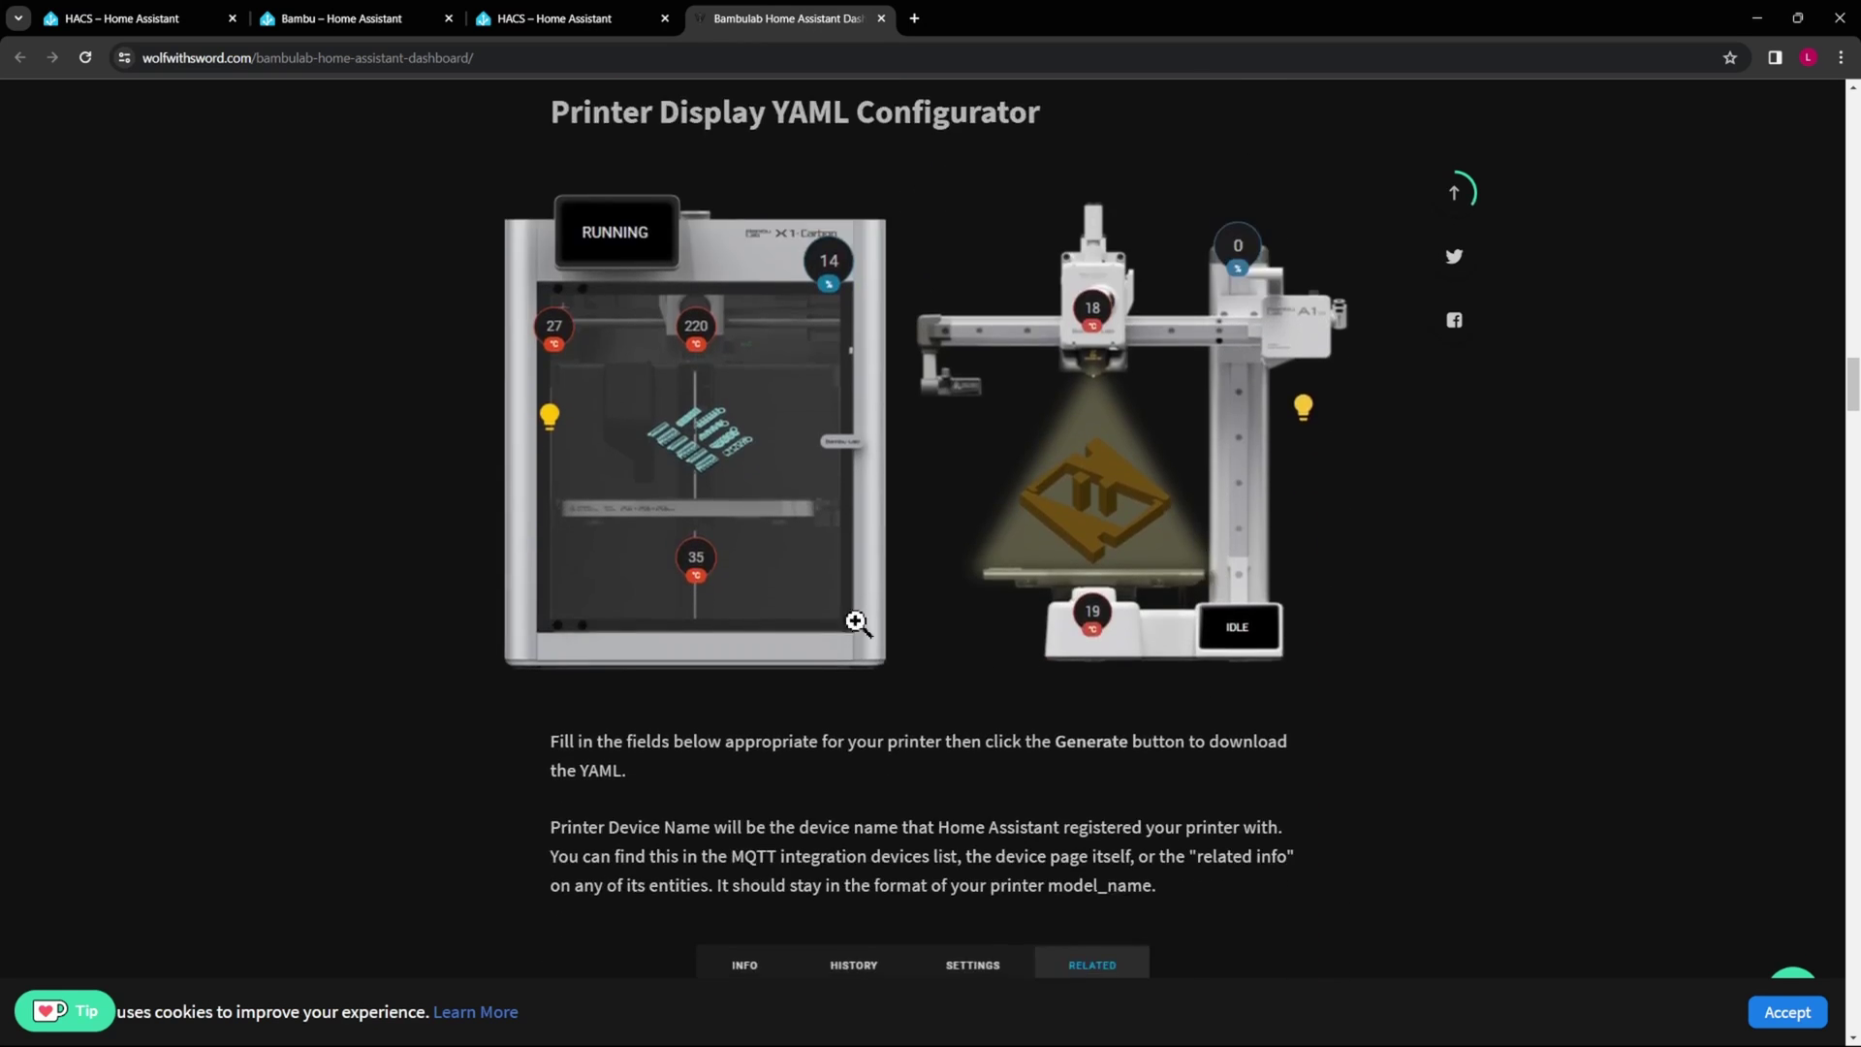
scroll(866, 503, "down", 8)
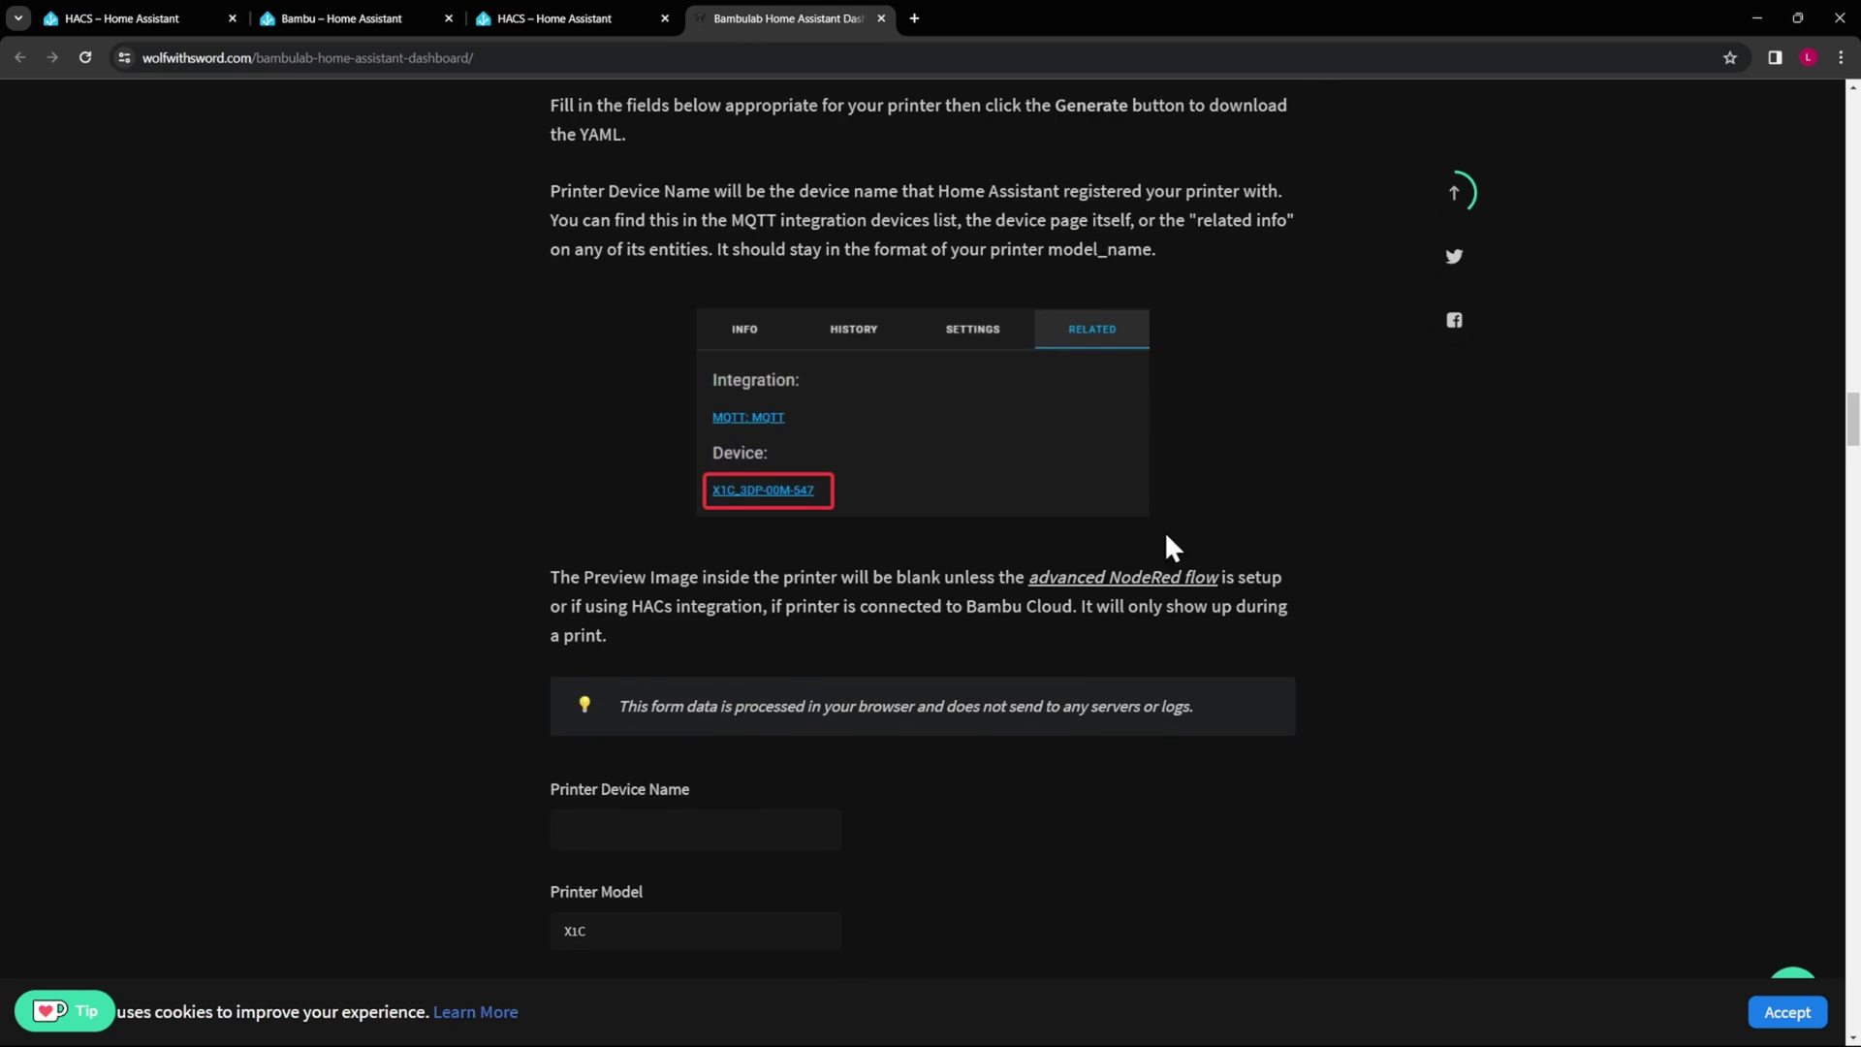
scroll(1064, 524, "down", 10)
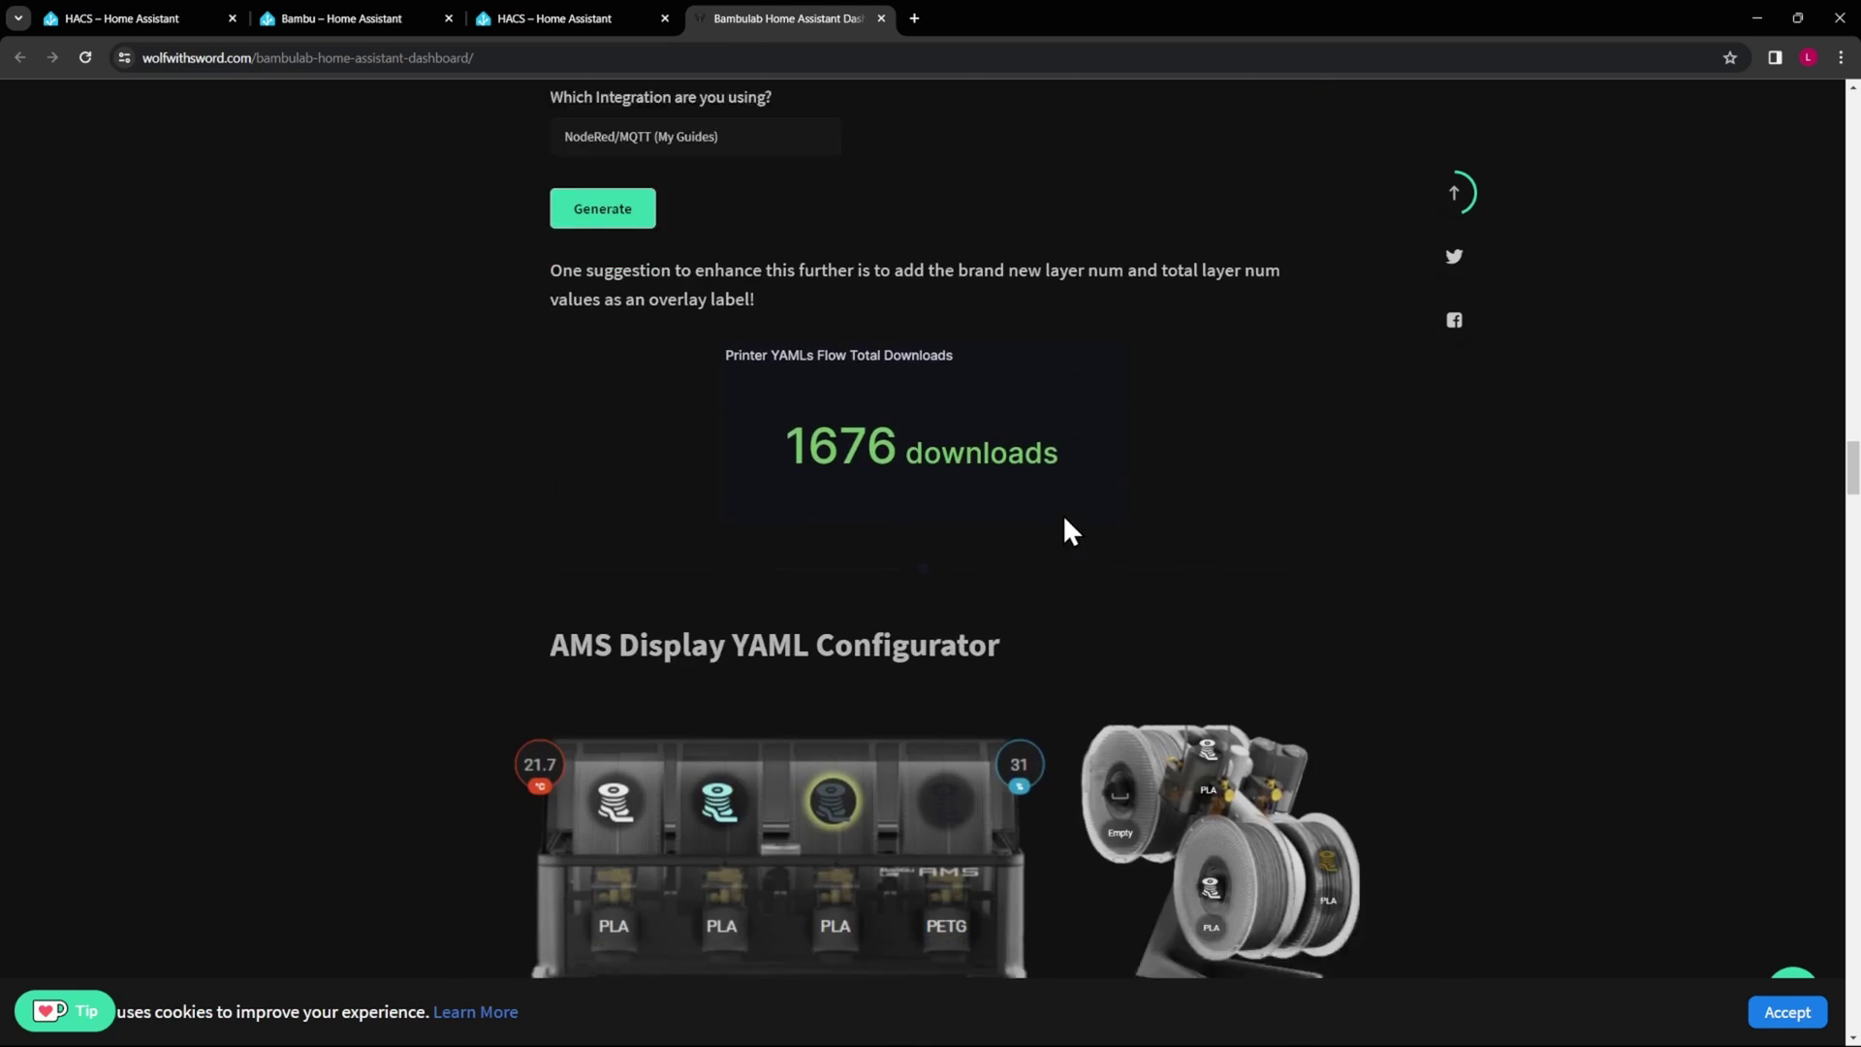
scroll(1062, 528, "up", 3)
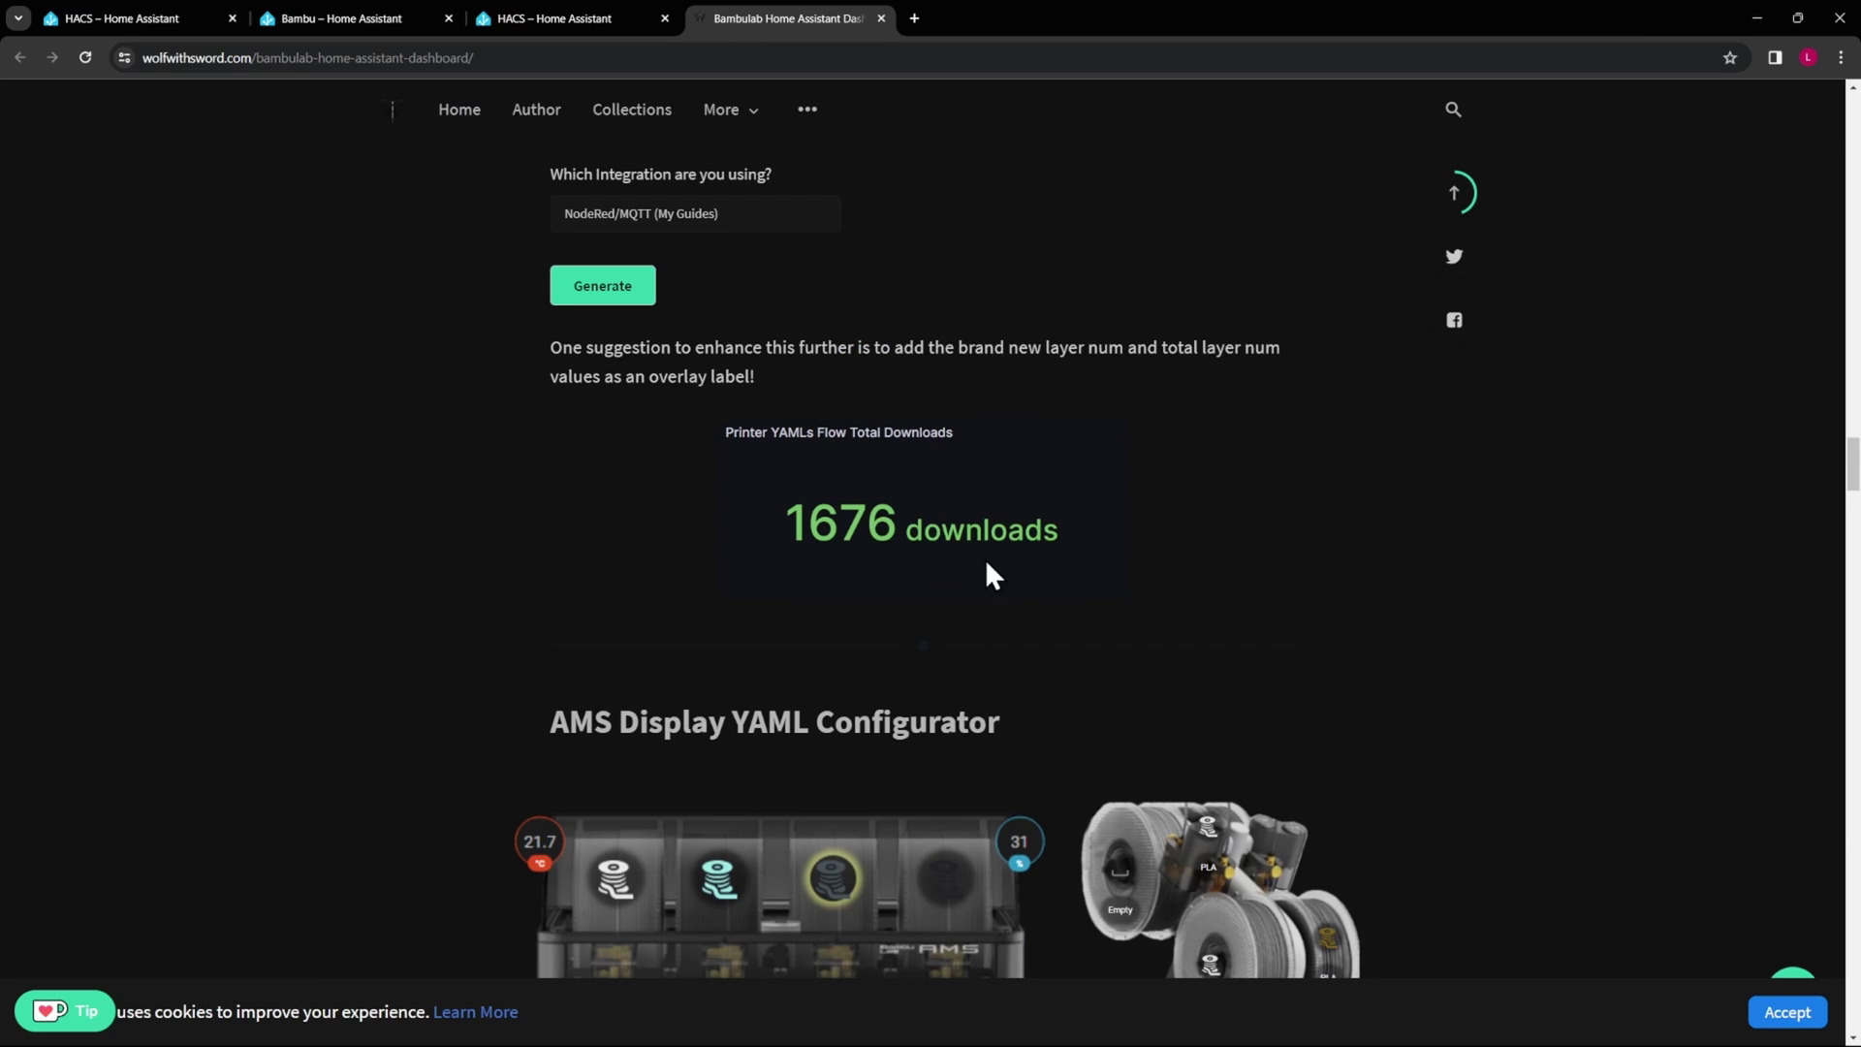
scroll(1018, 572, "down", 5)
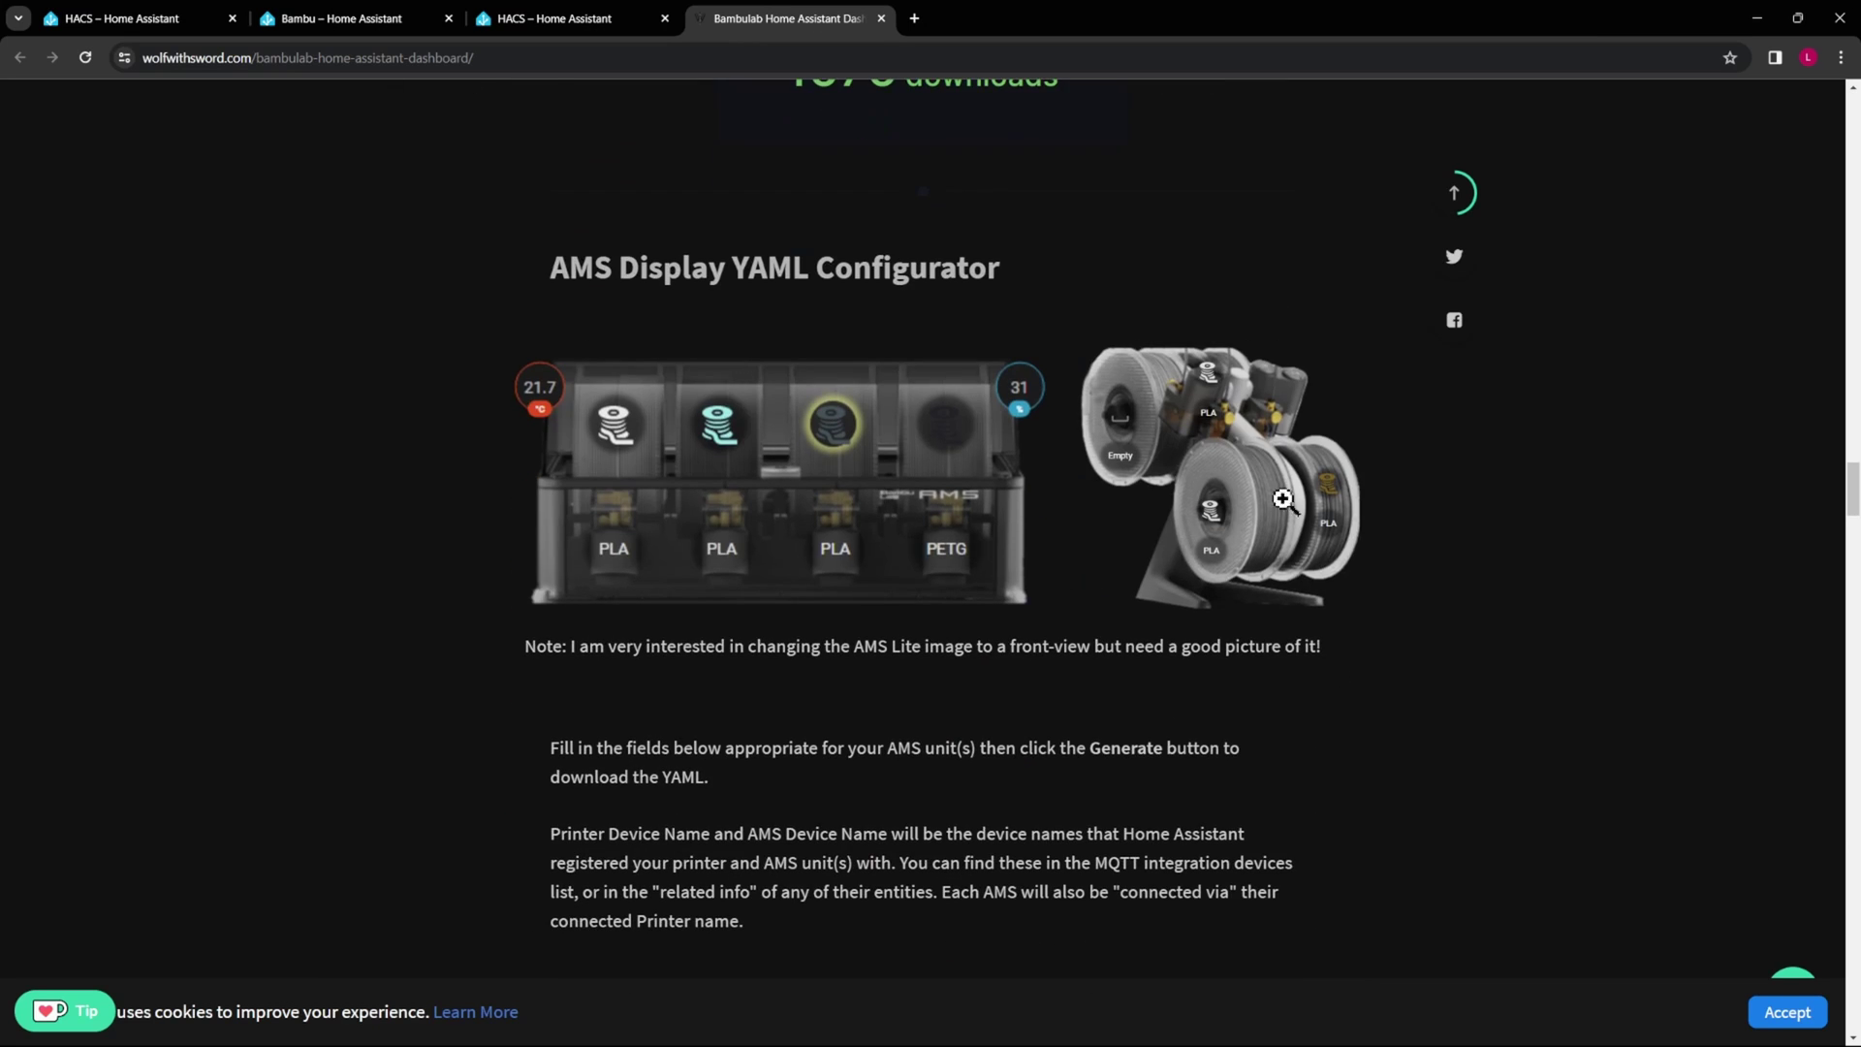
scroll(998, 543, "down", 5)
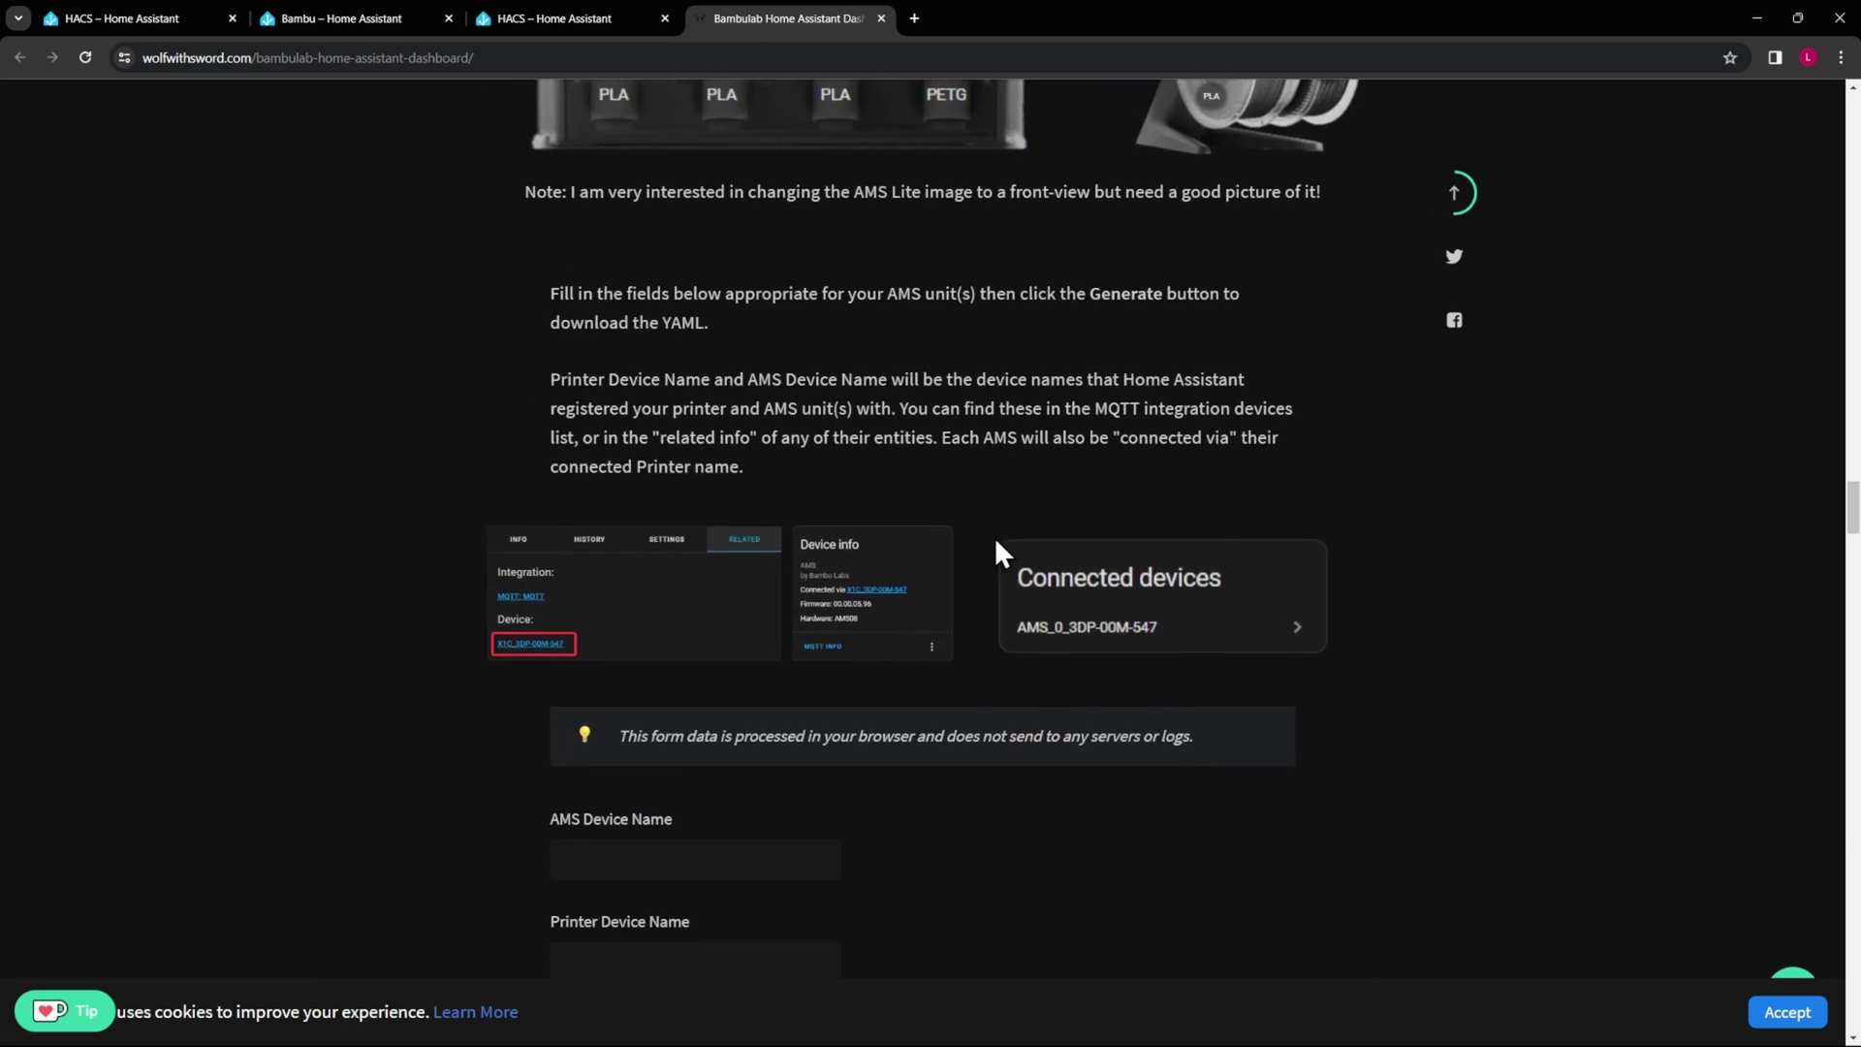
scroll(998, 548, "down", 10)
scroll(1000, 553, "down", 14)
scroll(1002, 561, "down", 10)
scroll(1180, 597, "down", 6)
Return to the X1-Carbon dashboard preview above the Printer Display YAML Configurator and look over its controls and print details.
scroll(1181, 597, "up", 4)
scroll(1181, 597, "up", 20)
scroll(1179, 591, "up", 20)
scroll(1177, 589, "up", 17)
scroll(1179, 620, "down", 10)
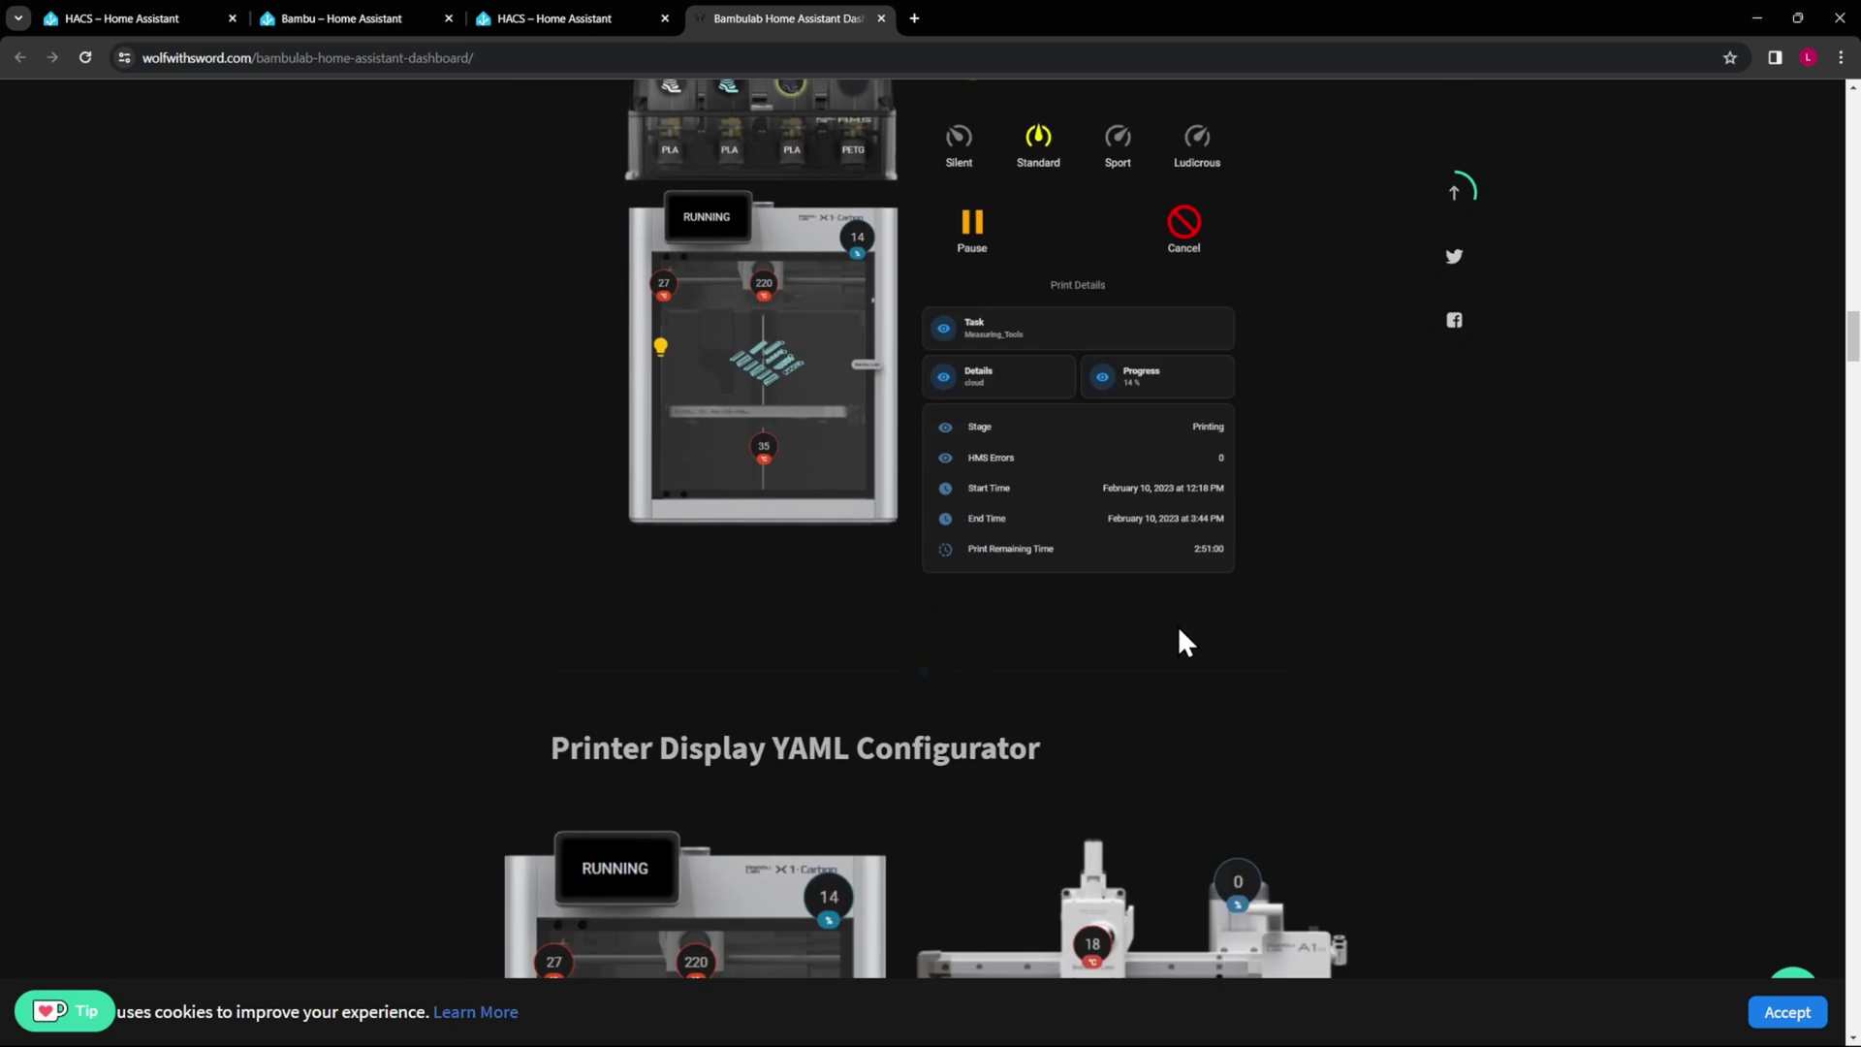
scroll(1179, 628, "up", 3)
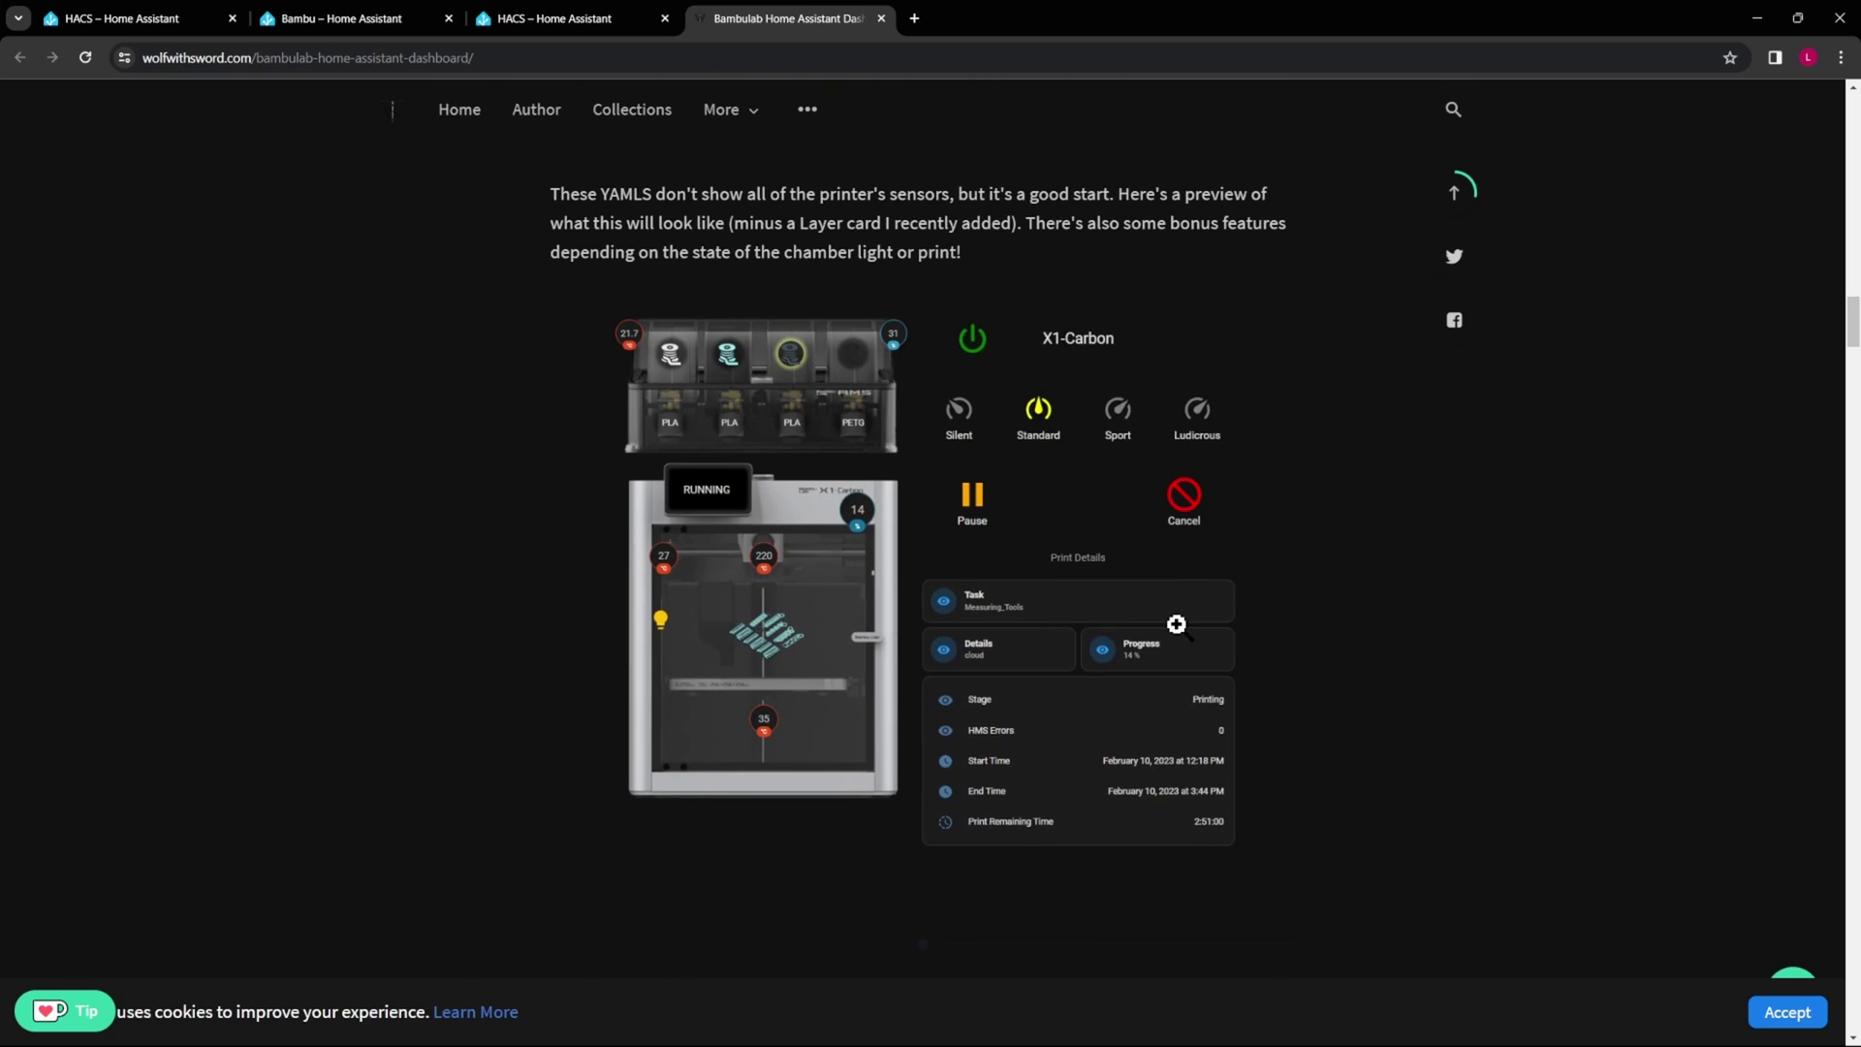